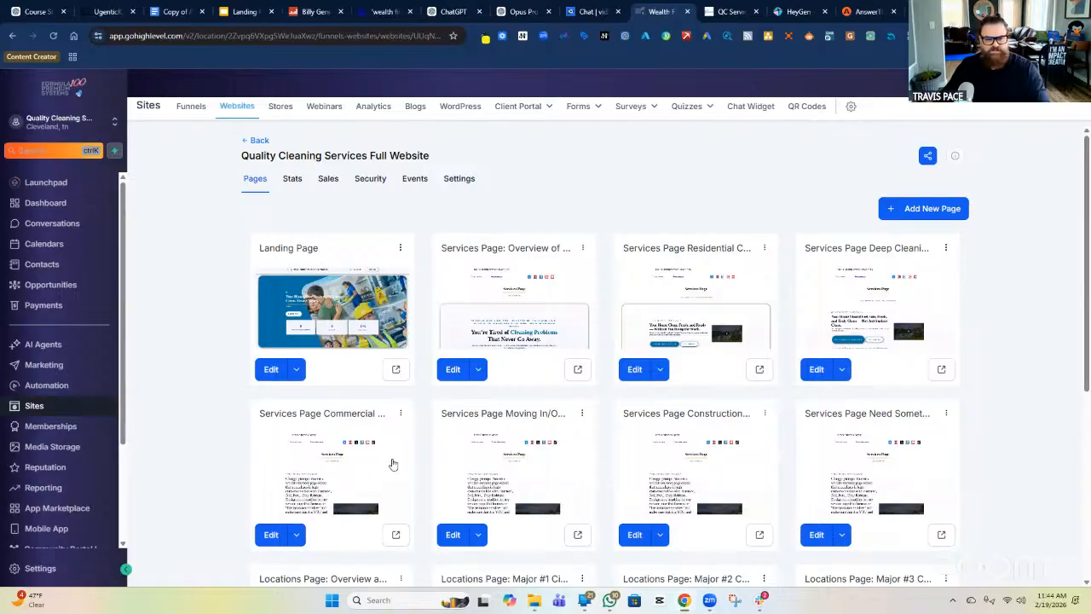
# Step: Review the website's pages, open the services overview page for editing, and close the AI assistant
pyautogui.scroll(-3, 424, 429)
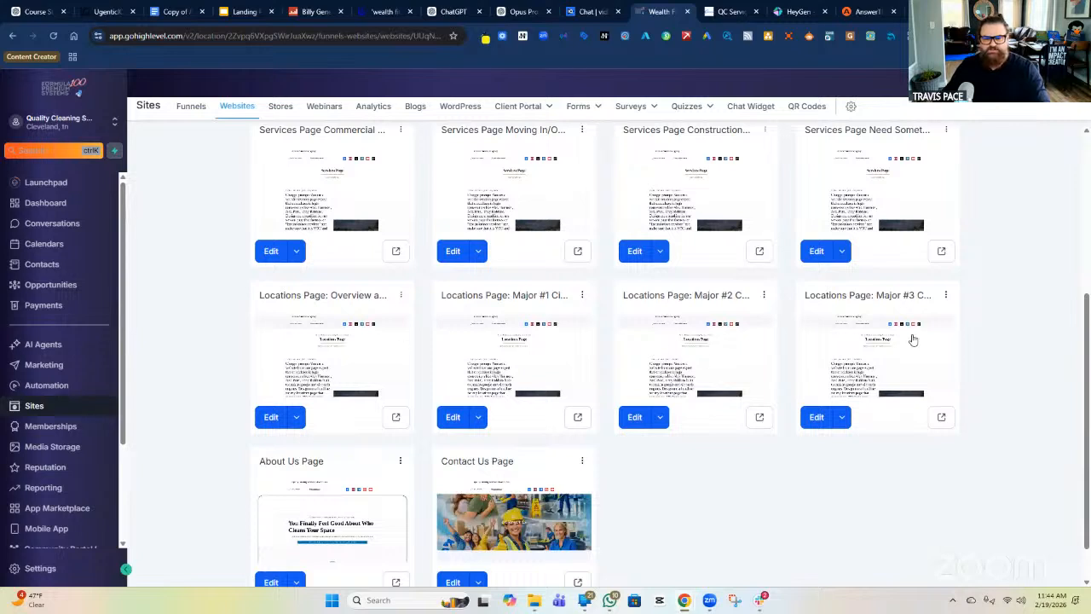
pyautogui.scroll(-1, 895, 341)
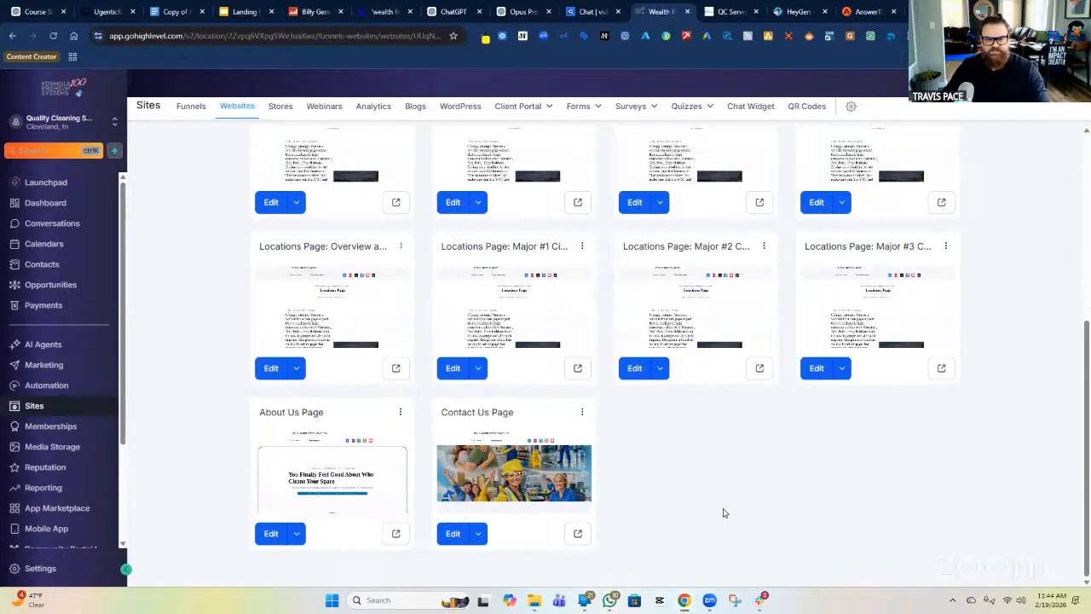
pyautogui.scroll(5, 722, 512)
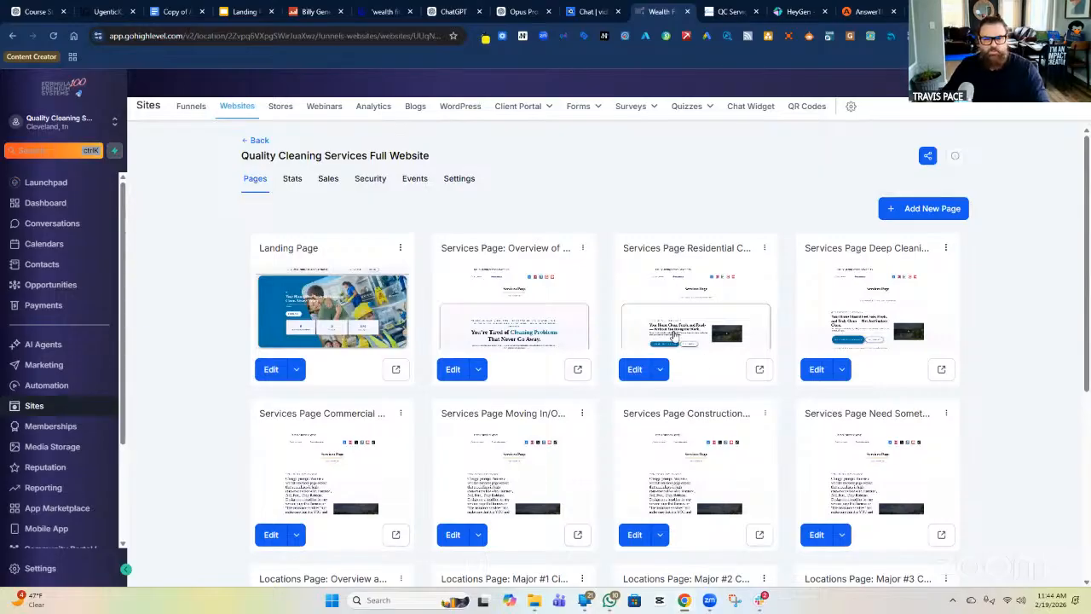
pyautogui.click(459, 376)
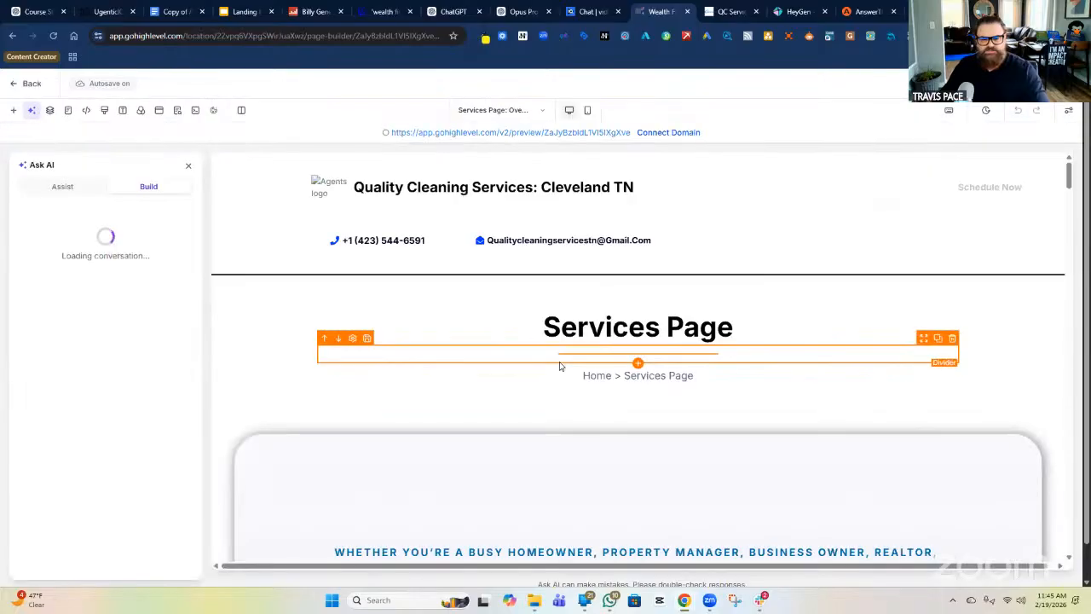
pyautogui.click(189, 167)
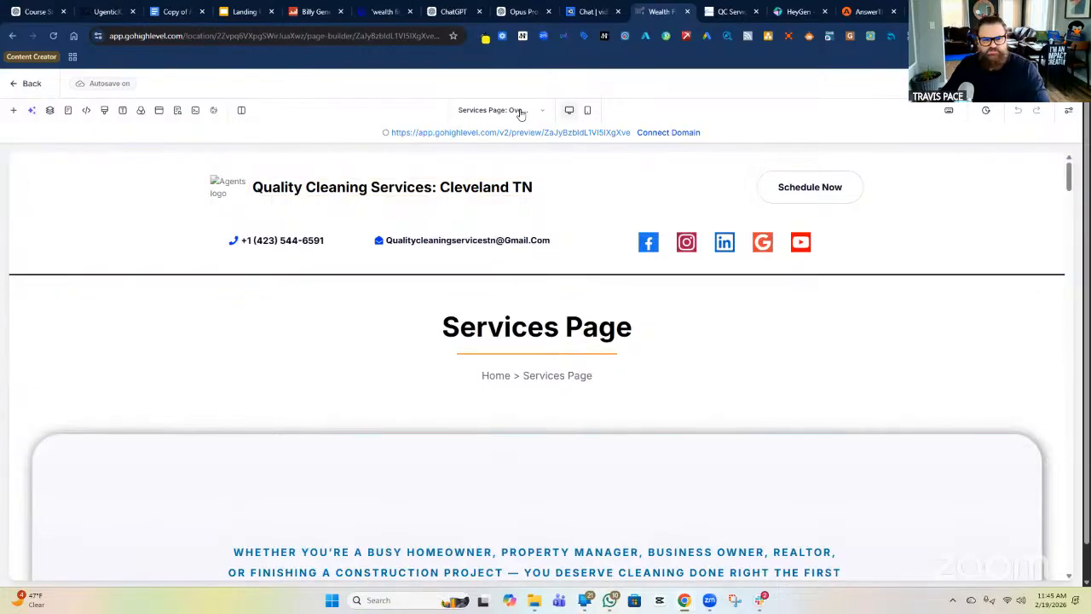
# Step: Append "Overview" to the "Home > Services Page" breadcrumb beneath the page heading
pyautogui.click(801, 197)
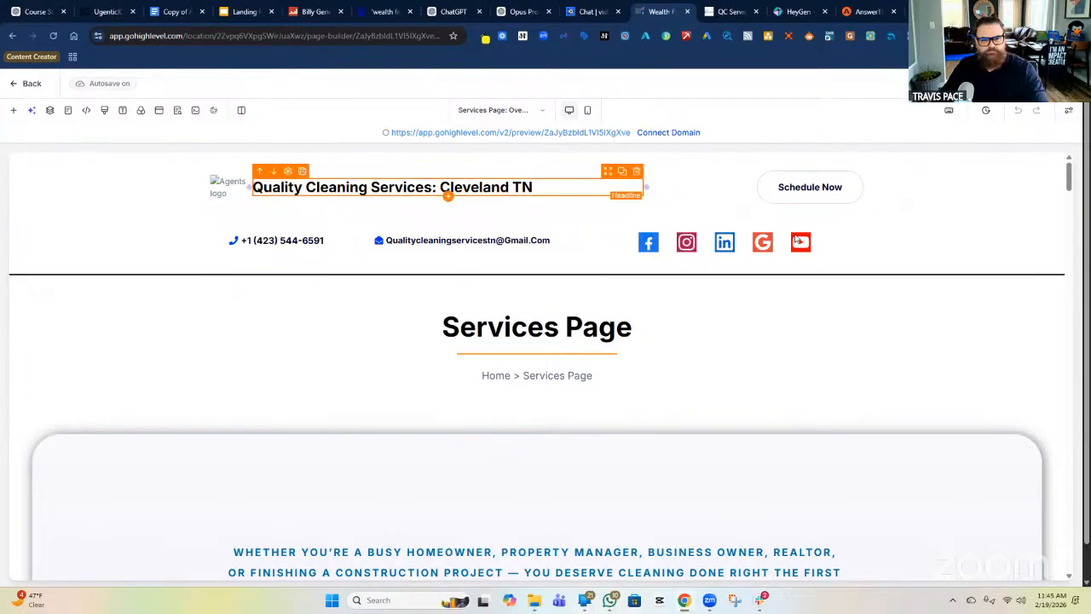
pyautogui.scroll(-2, 608, 216)
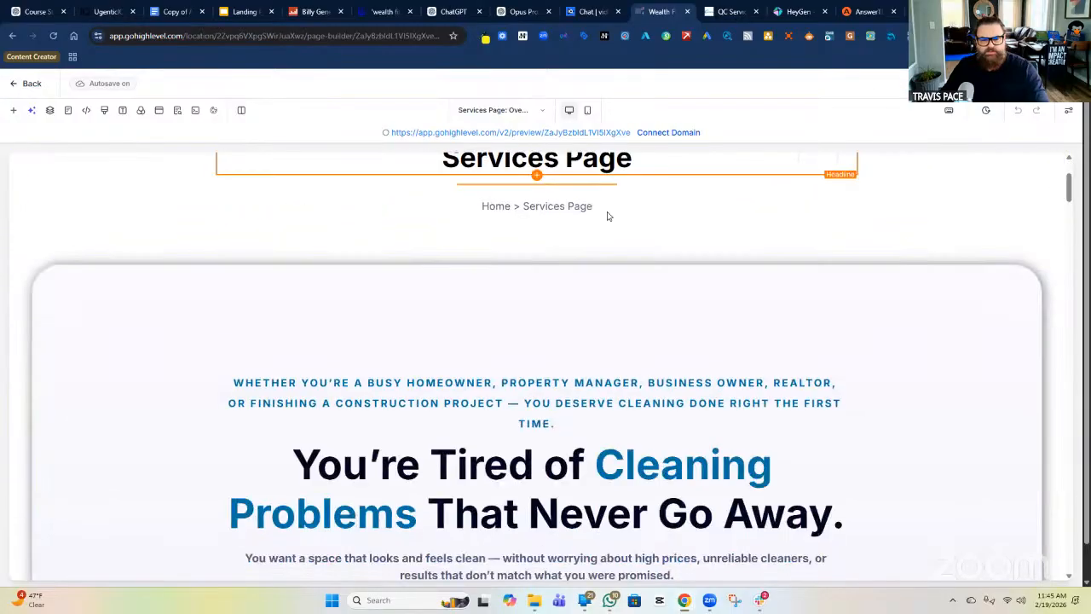
pyautogui.scroll(1, 531, 224)
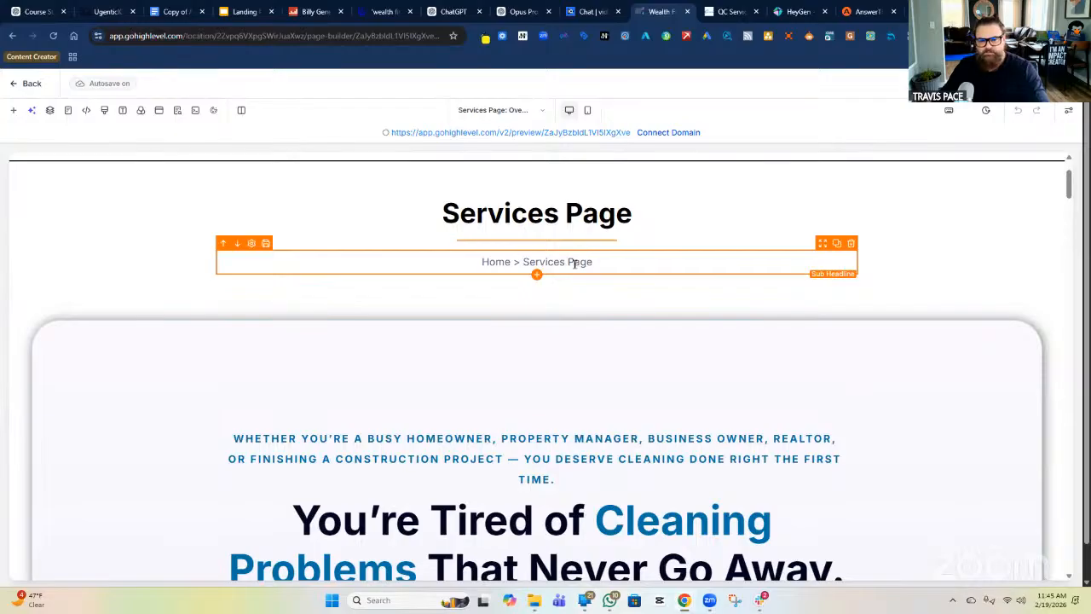
pyautogui.click(542, 264)
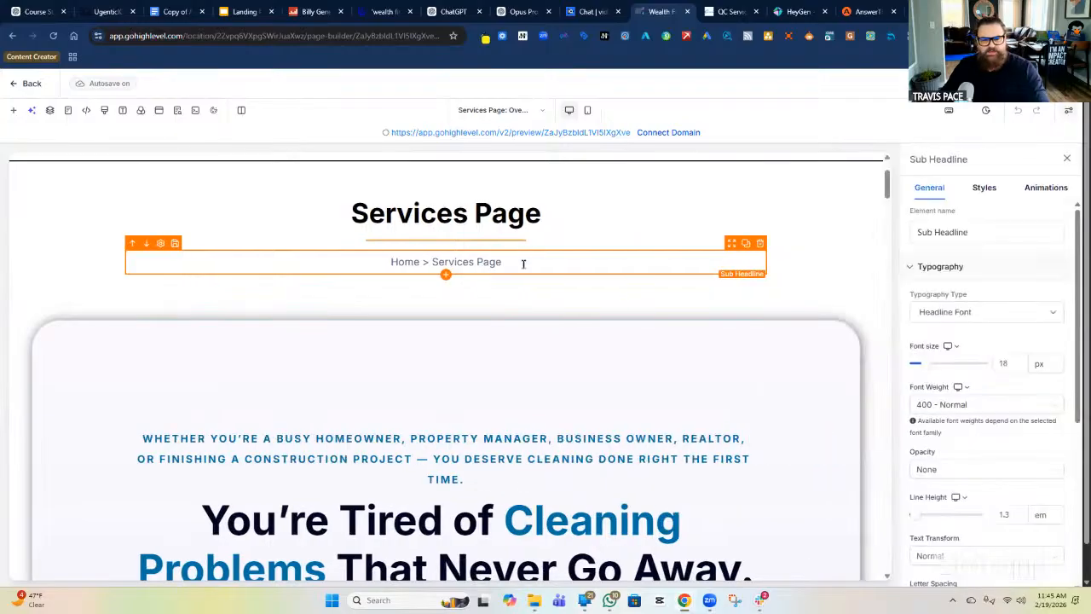
pyautogui.write('O')
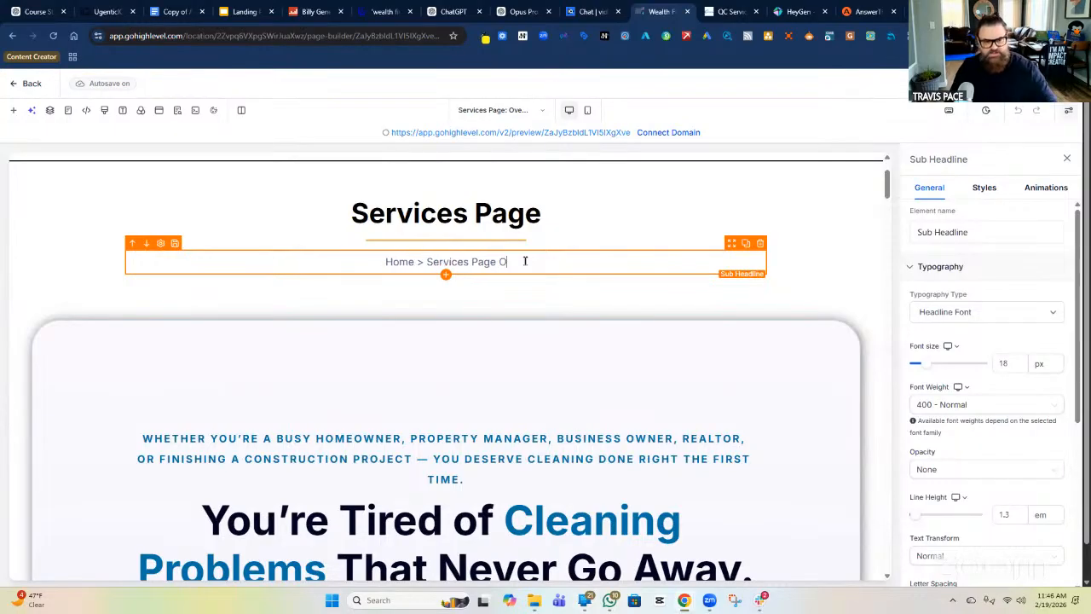
pyautogui.write('verview')
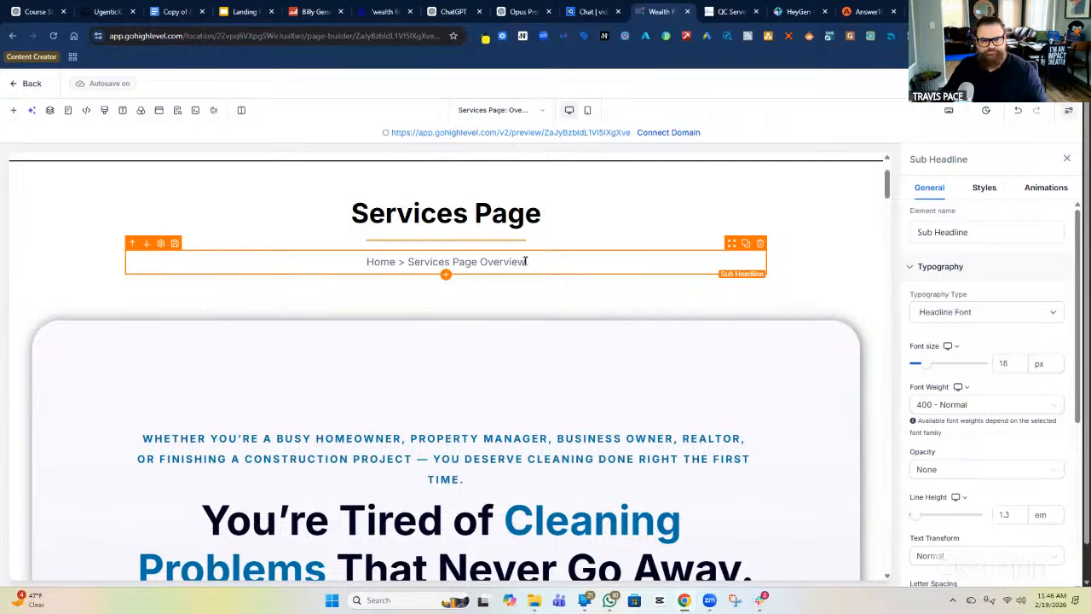
# Step: Remove the word "Overview" from the end of the breadcrumb beneath the page heading
pyautogui.press('BackSpace')
pyautogui.press('BackSpace')
pyautogui.press('BackSpace')
pyautogui.press('BackSpace')
pyautogui.press('BackSpace')
pyautogui.press('BackSpace')
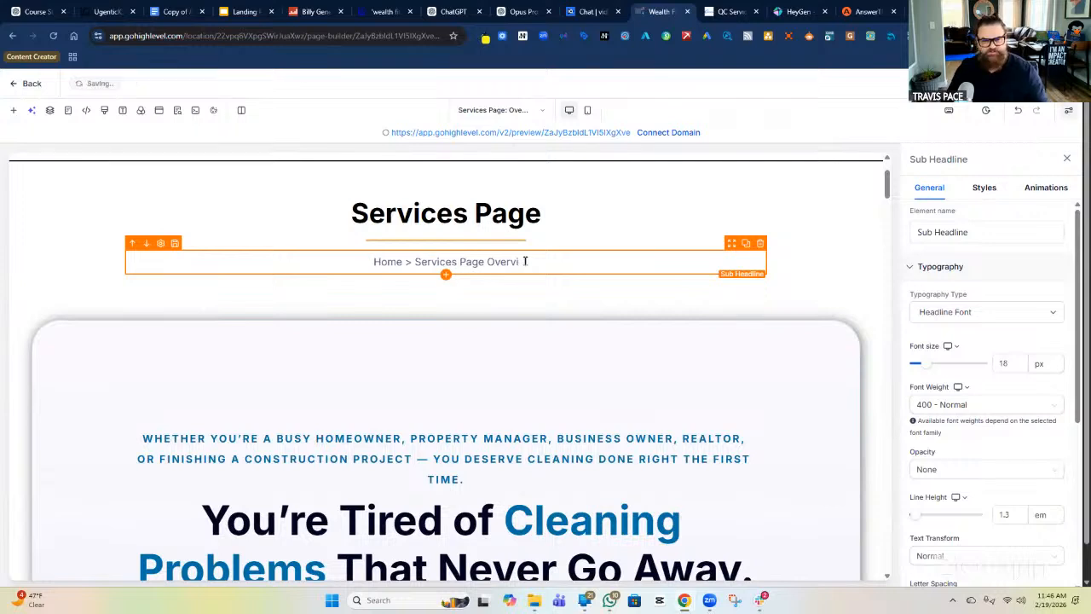
pyautogui.press('BackSpace')
pyautogui.press('BackSpace')
pyautogui.press('BackSpace')
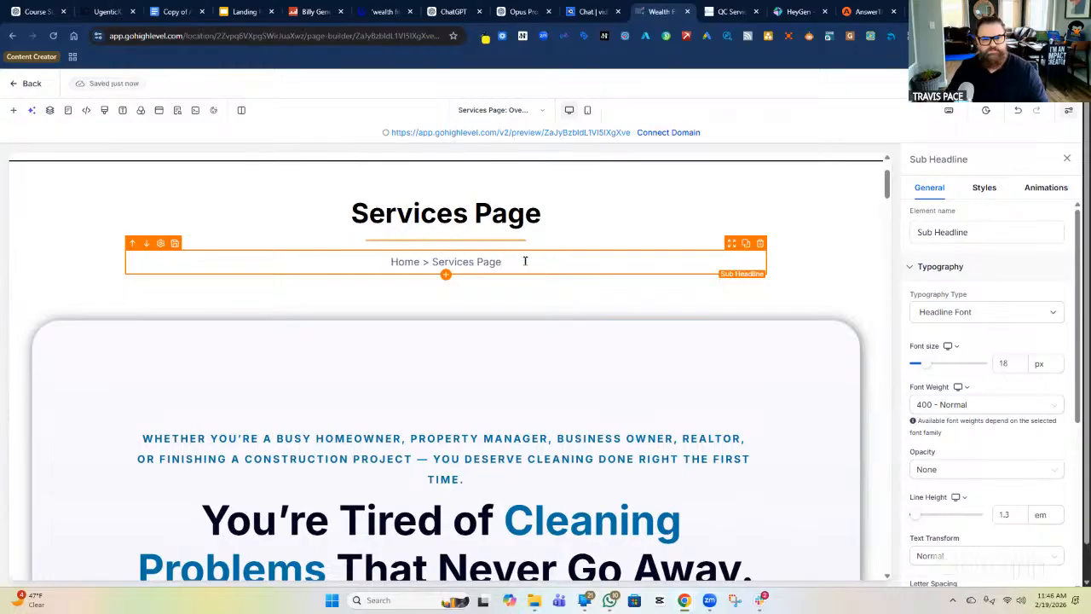
# Step: Check which website pages the Learn More buttons on the Residential, Deep Clean and Commercial cards link to
pyautogui.scroll(-2, 607, 317)
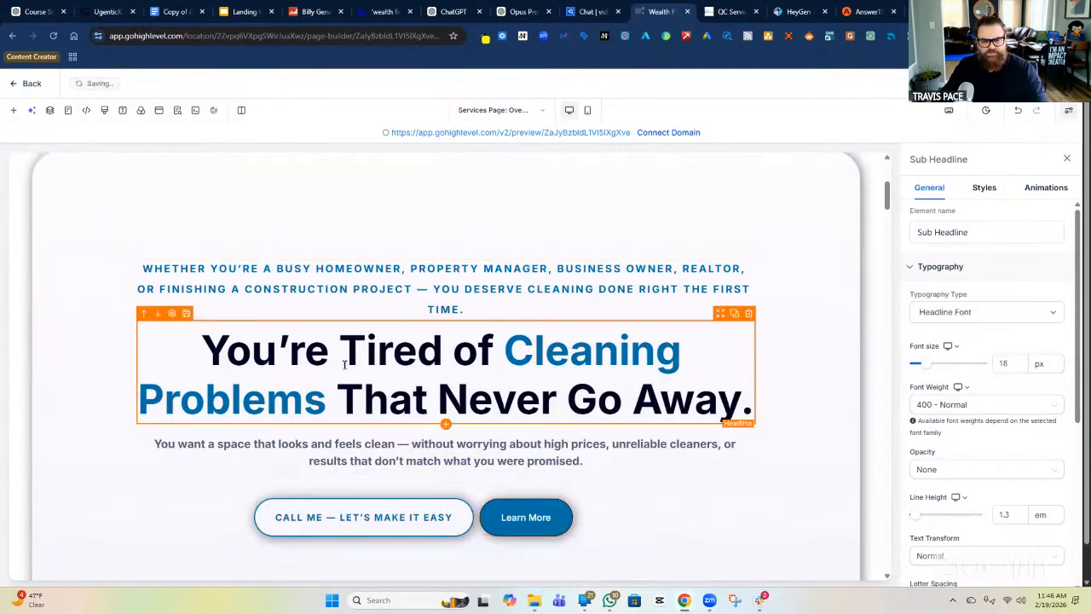
pyautogui.scroll(-1, 516, 302)
pyautogui.scroll(-5, 524, 303)
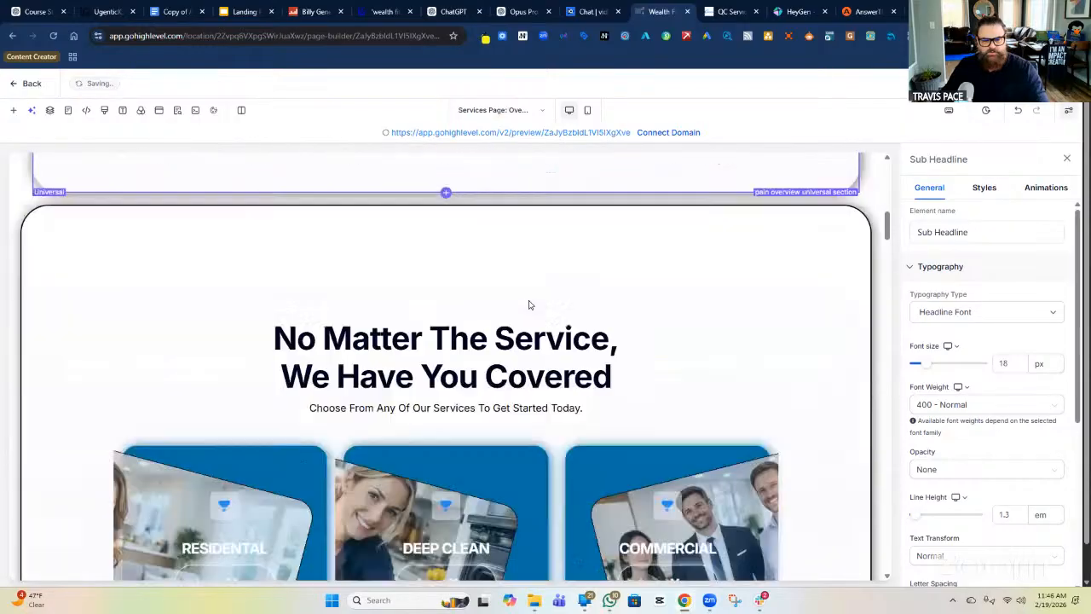
pyautogui.scroll(-1, 613, 313)
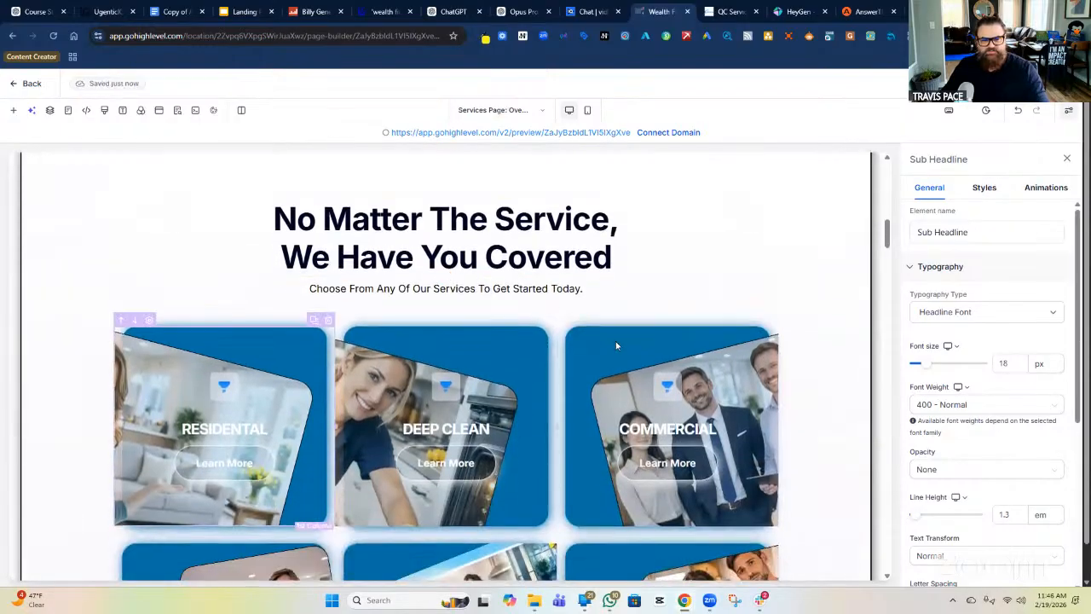
pyautogui.scroll(-1, 624, 358)
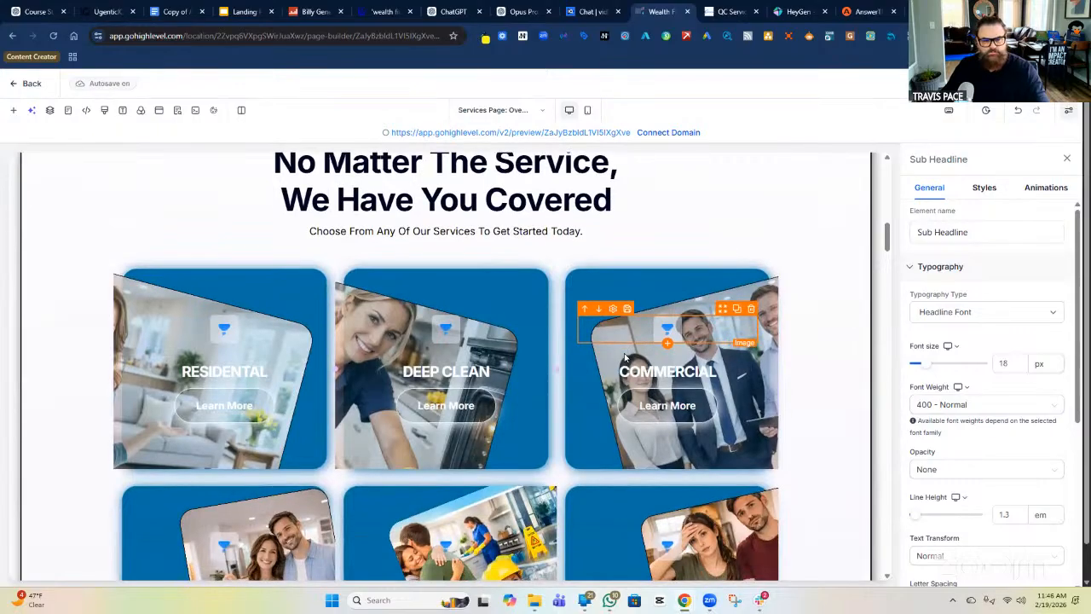
pyautogui.click(219, 409)
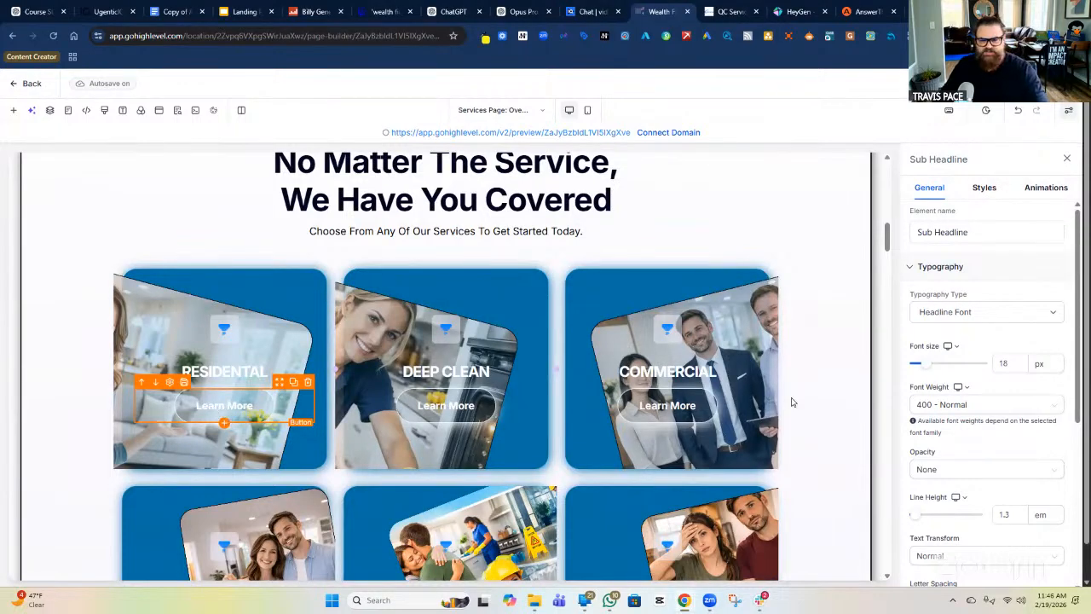
pyautogui.scroll(-8, 959, 266)
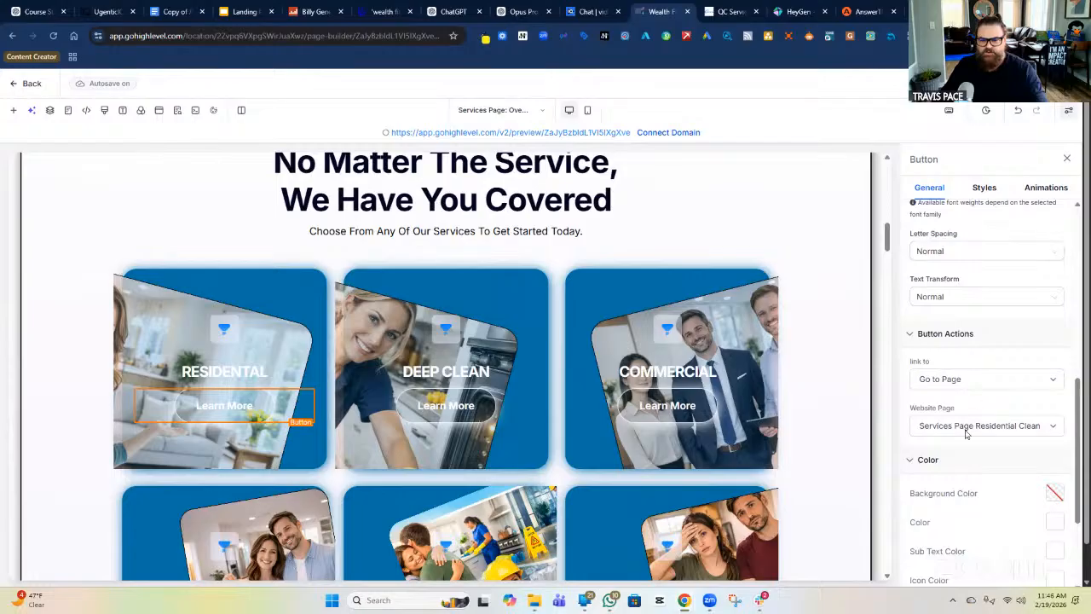
pyautogui.click(455, 411)
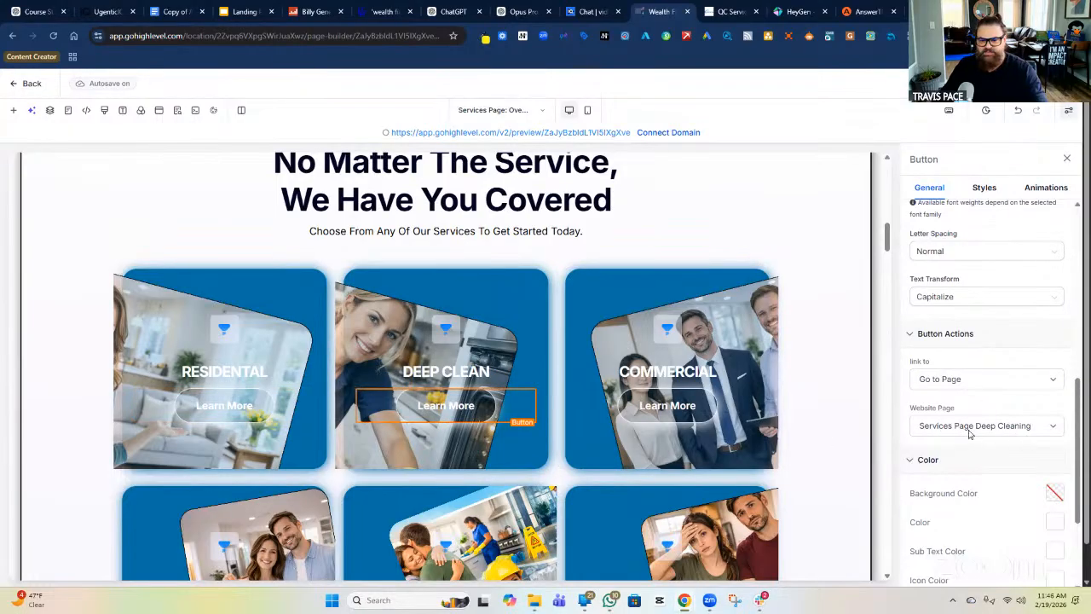
pyautogui.click(681, 412)
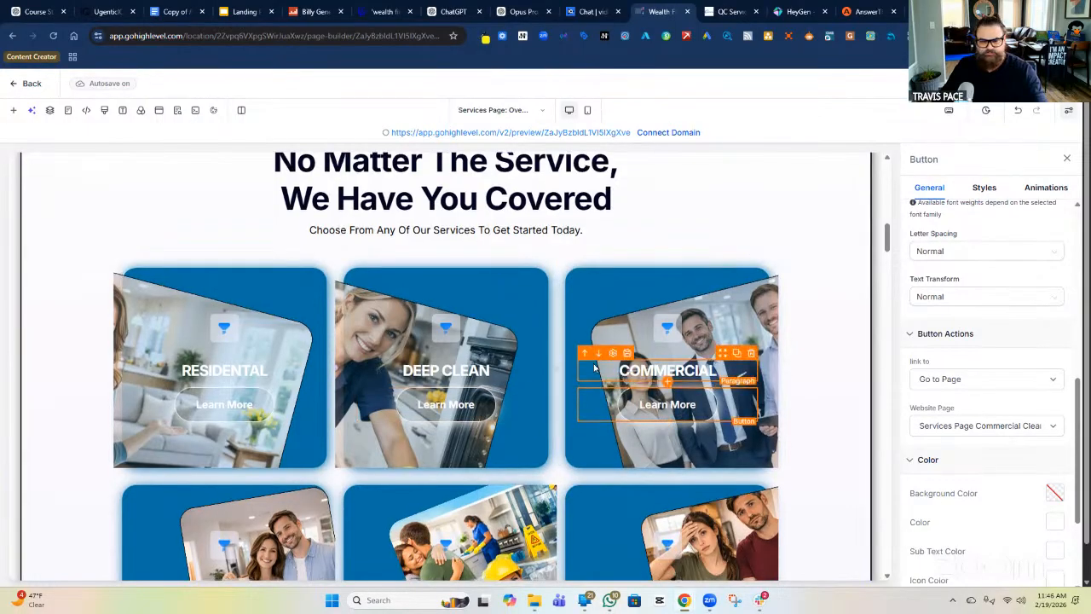
# Step: Duplicate the Residential card's Learn More button and move the copy beneath the title of the Moving In/Out card
pyautogui.scroll(-3, 595, 367)
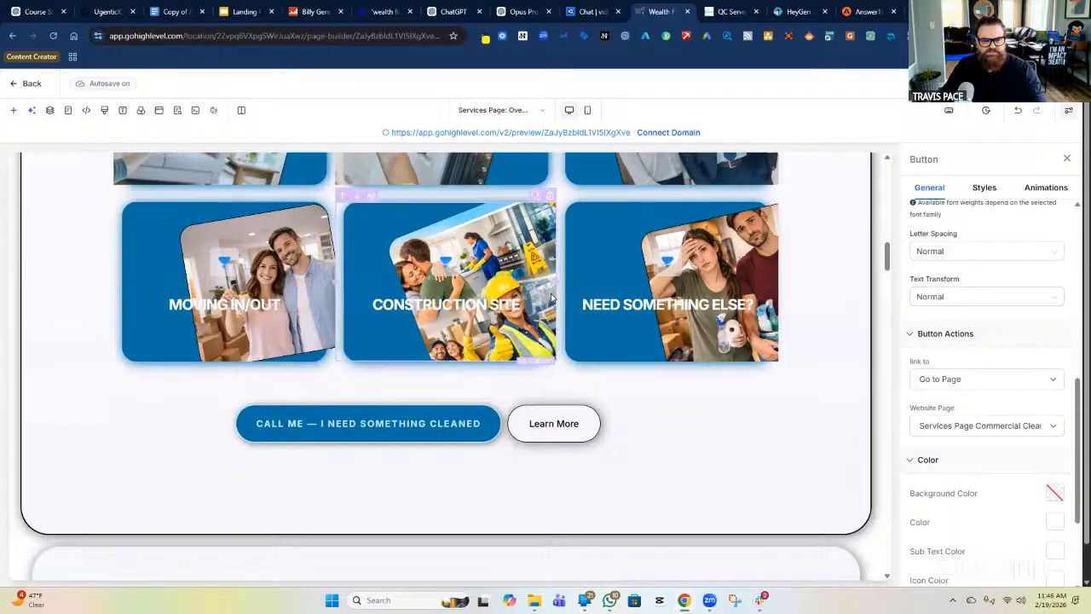
pyautogui.scroll(1, 673, 315)
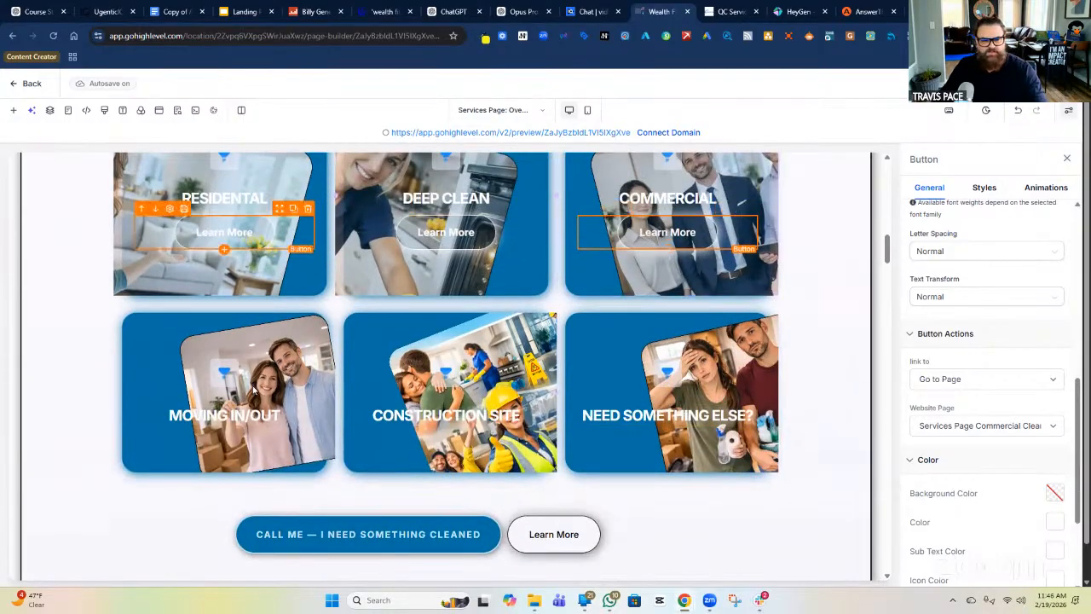
pyautogui.click(292, 211)
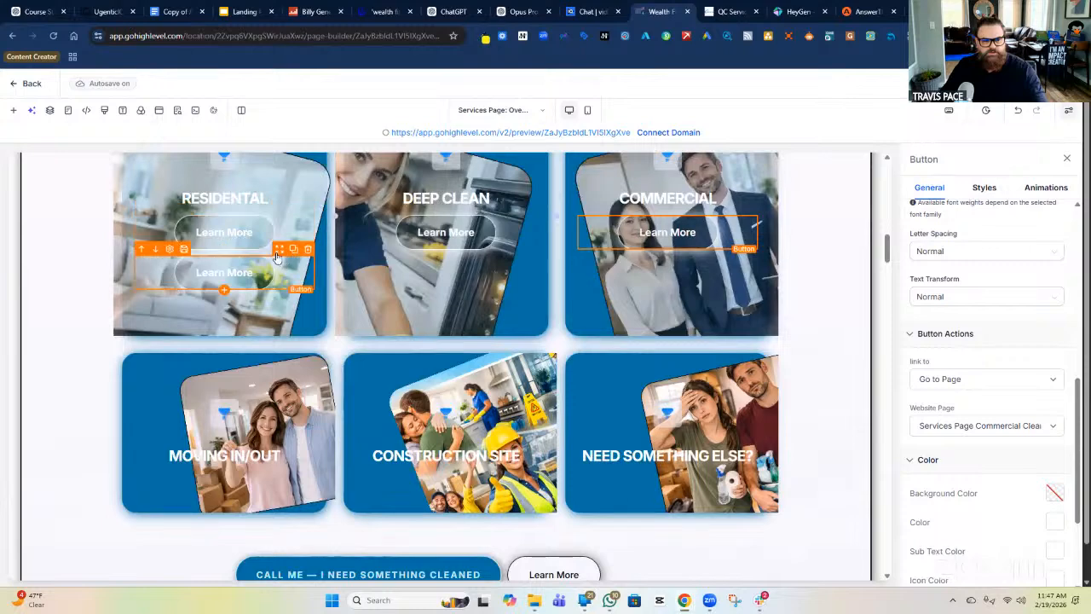
pyautogui.moveTo(280, 270); pyautogui.dragTo(262, 426)
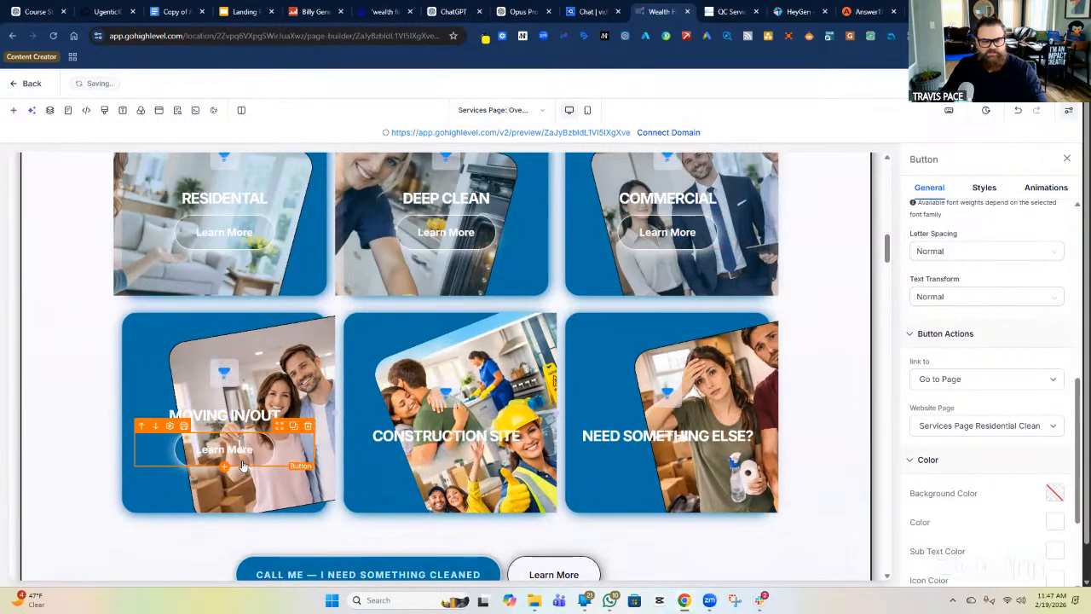
# Step: Delete the small blue icon image above the title on all six service cards
pyautogui.scroll(2, 217, 260)
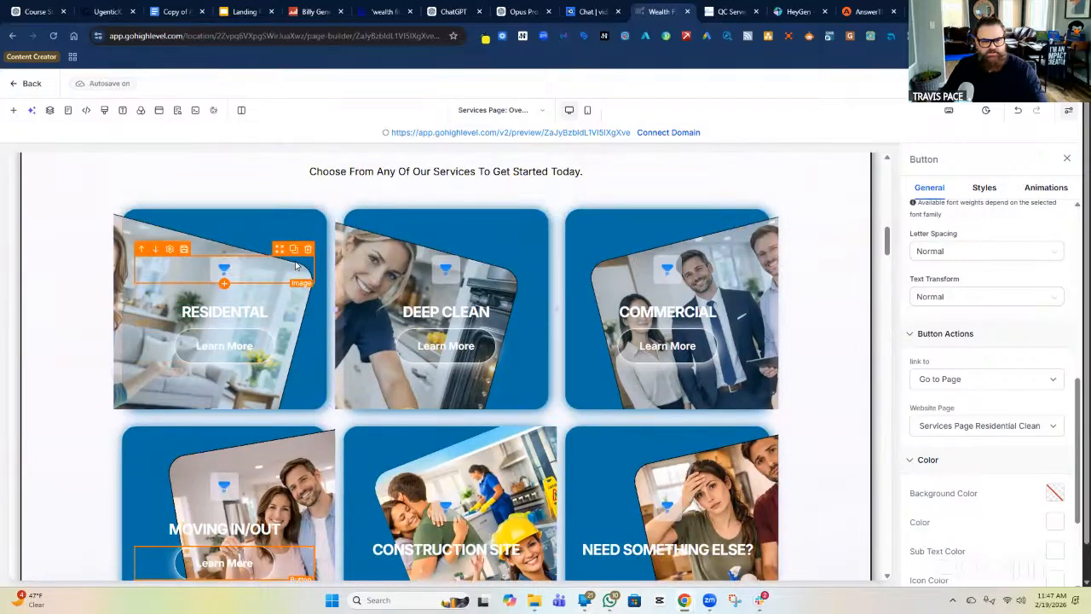
pyautogui.click(307, 252)
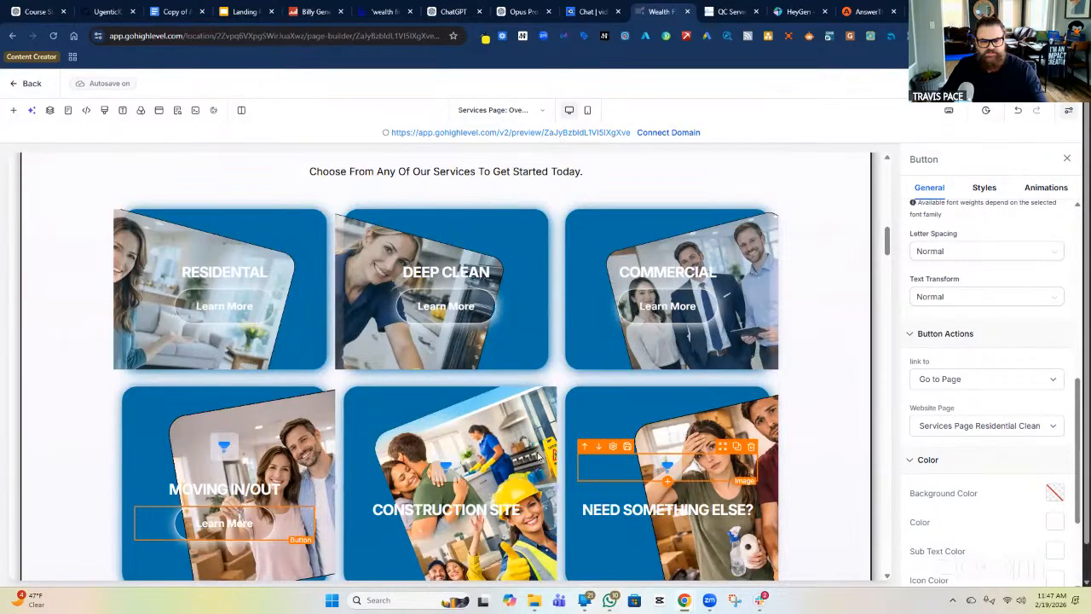
pyautogui.click(530, 450)
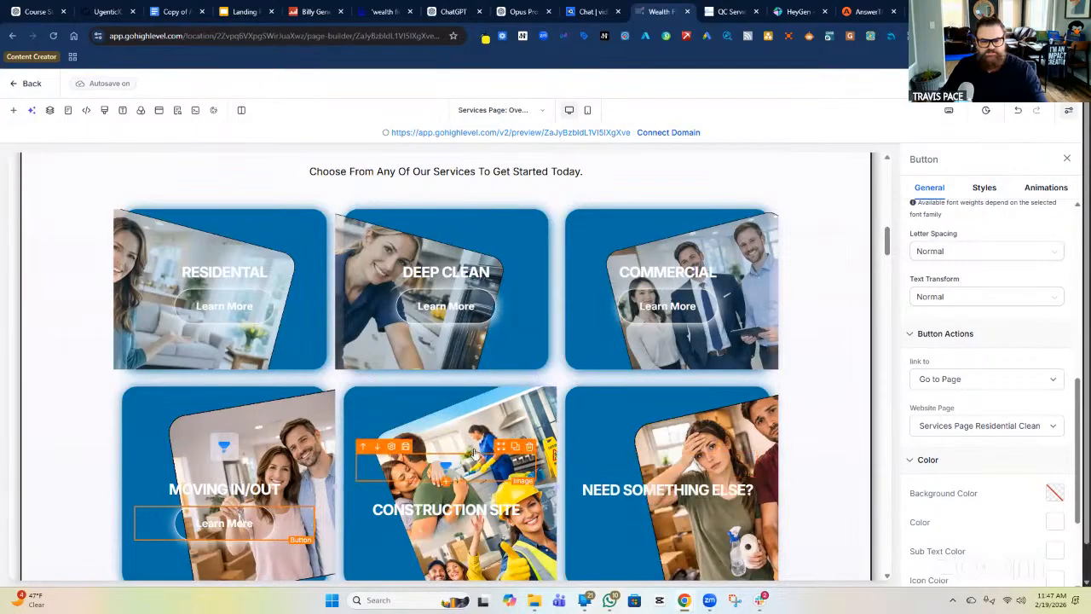
pyautogui.click(307, 428)
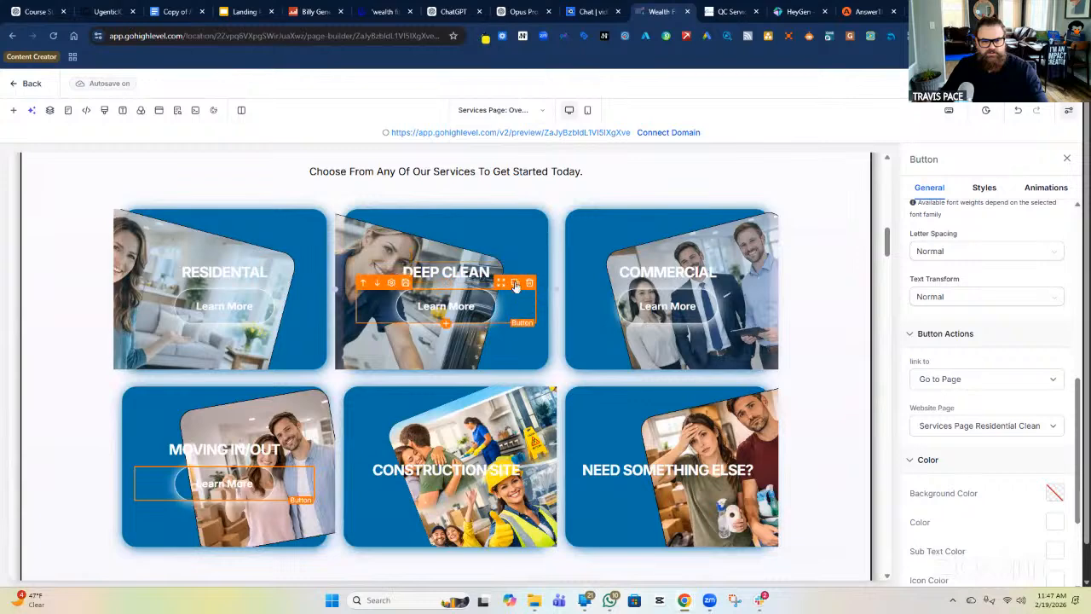
# Step: Link the Moving In/Out card's Learn More button to the Moving In/Out services page
pyautogui.click(249, 487)
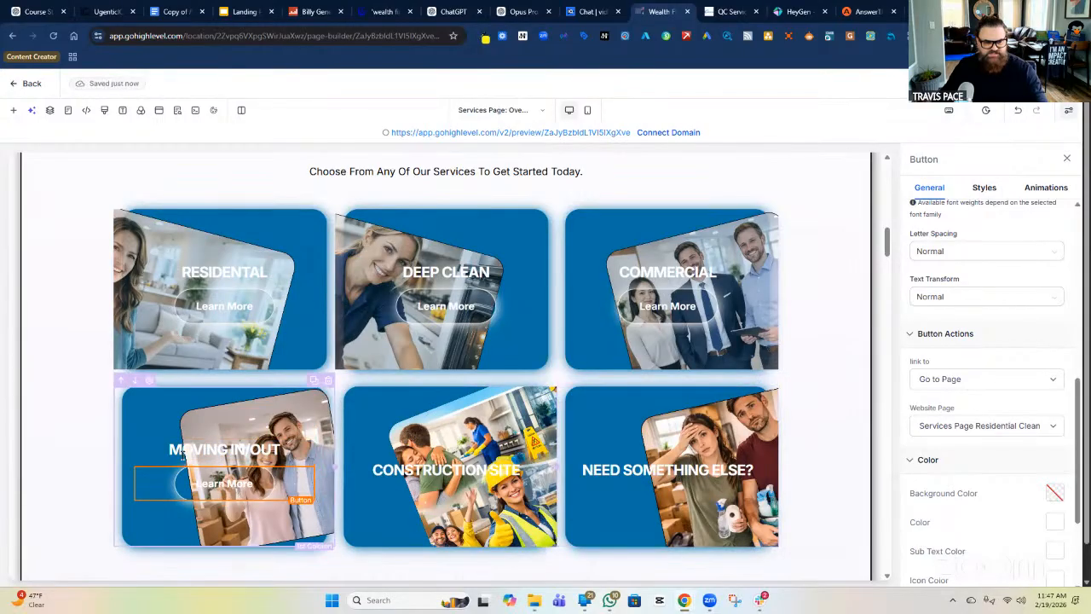
pyautogui.click(1014, 426)
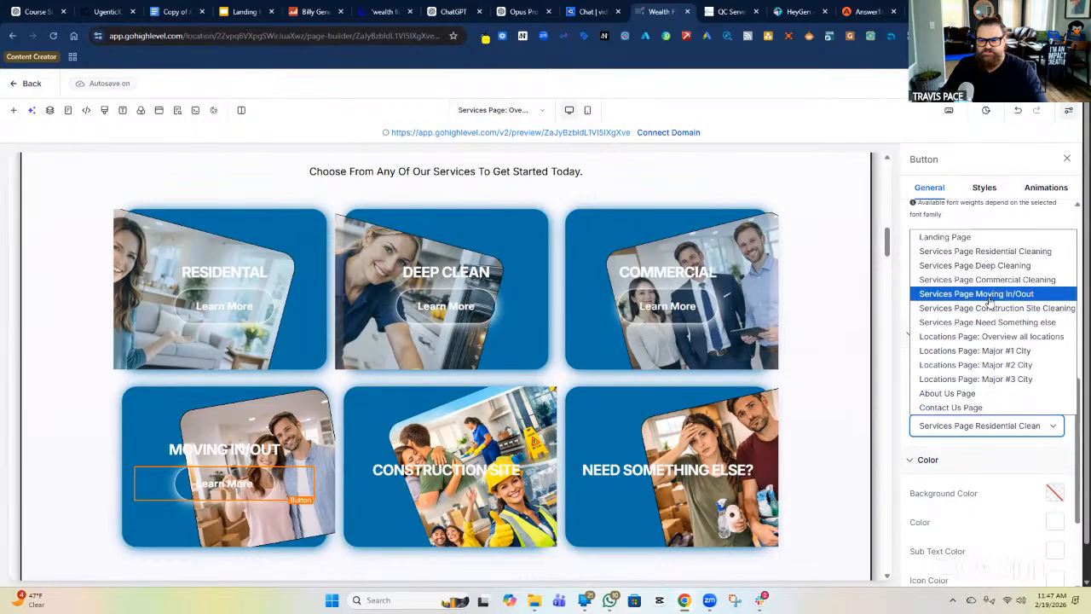
pyautogui.click(989, 294)
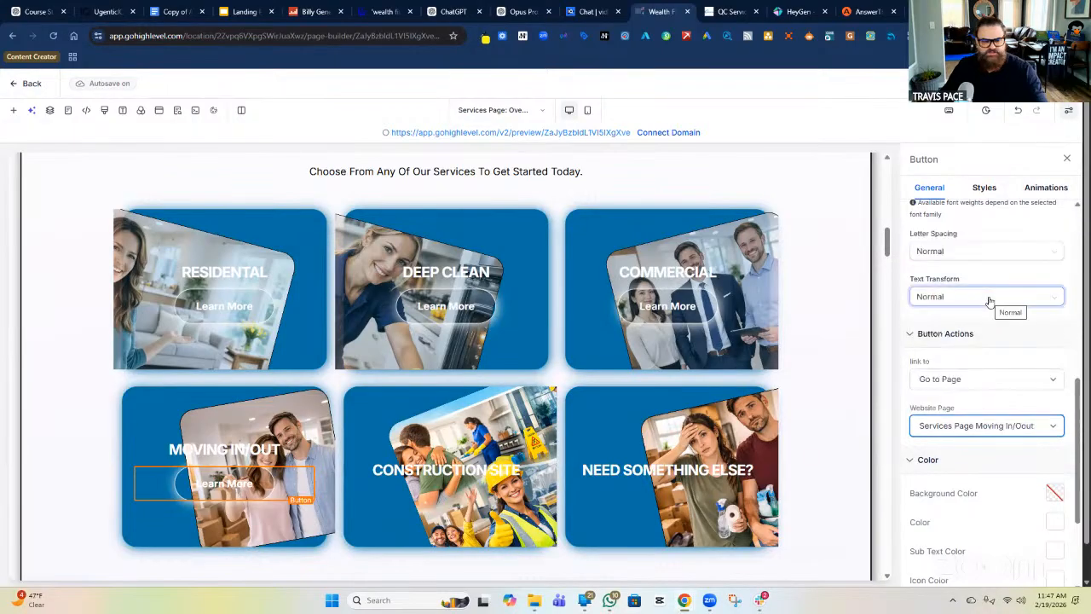
# Step: Duplicate the Deep Clean card's Learn More button onto the Construction Site card and link the copy to Services Page Construction Site Cleaning
pyautogui.click(514, 284)
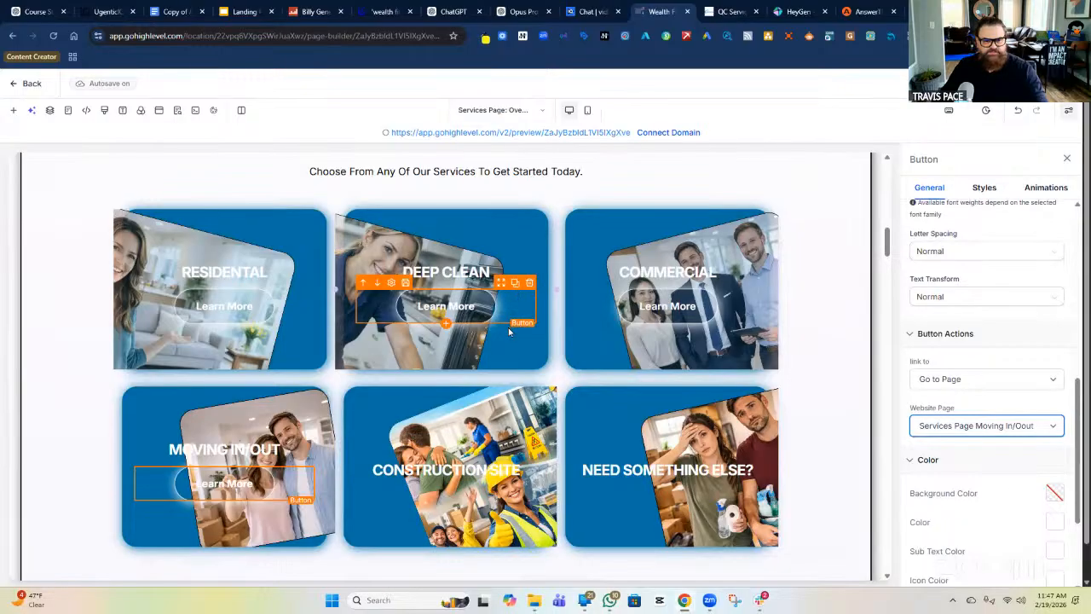
pyautogui.moveTo(501, 409); pyautogui.dragTo(509, 488)
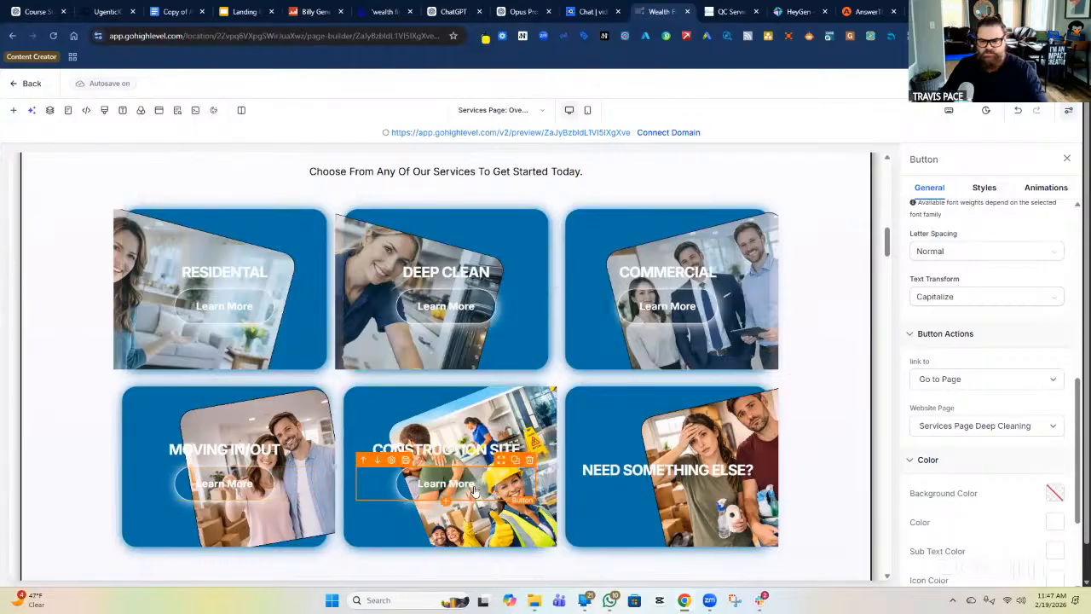
pyautogui.click(1007, 433)
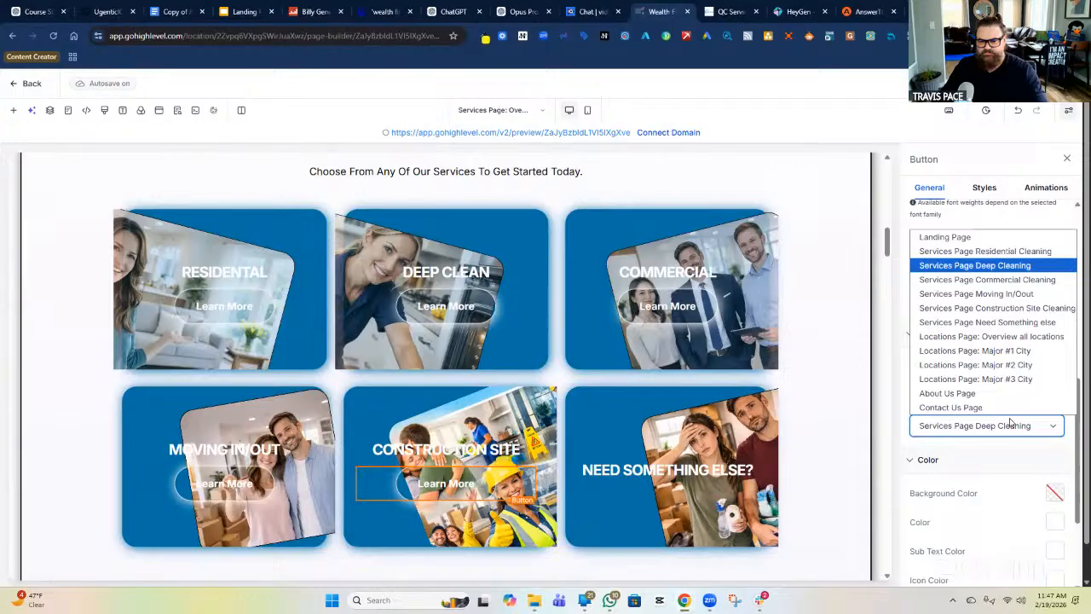
pyautogui.click(1019, 309)
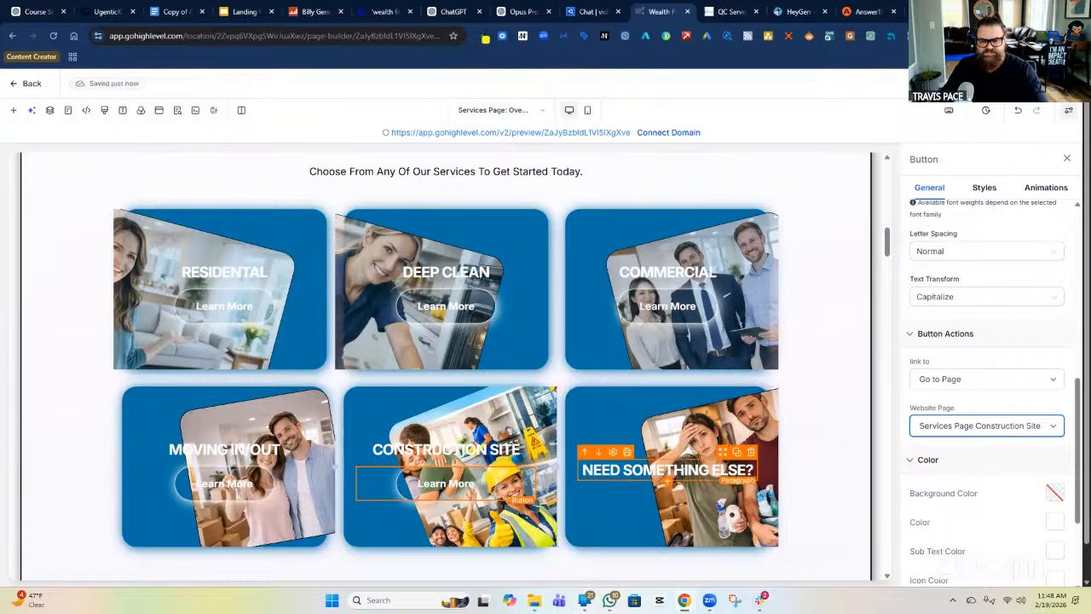
# Step: Duplicate the Commercial card's Learn More button onto the Need Something Else card and link the copy to the Contact Us Page
pyautogui.click(690, 307)
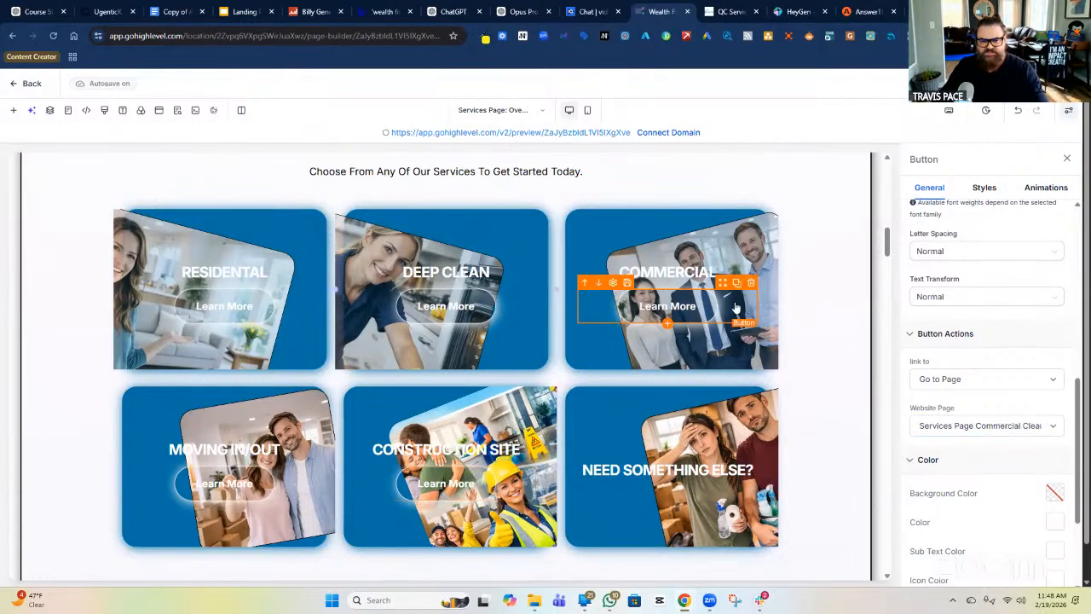
pyautogui.click(737, 282)
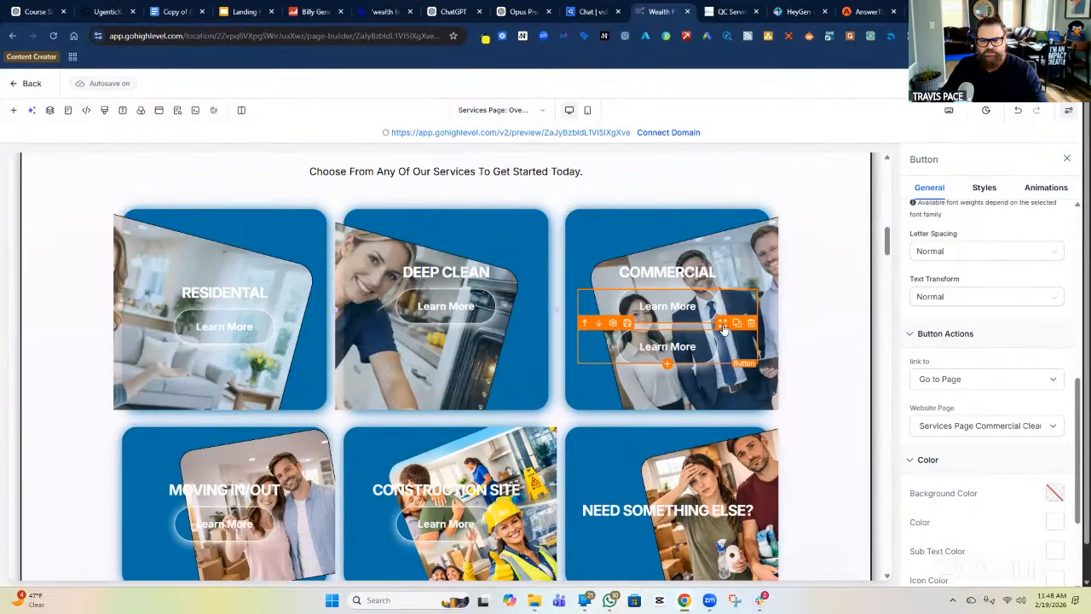
pyautogui.moveTo(720, 398); pyautogui.dragTo(670, 501)
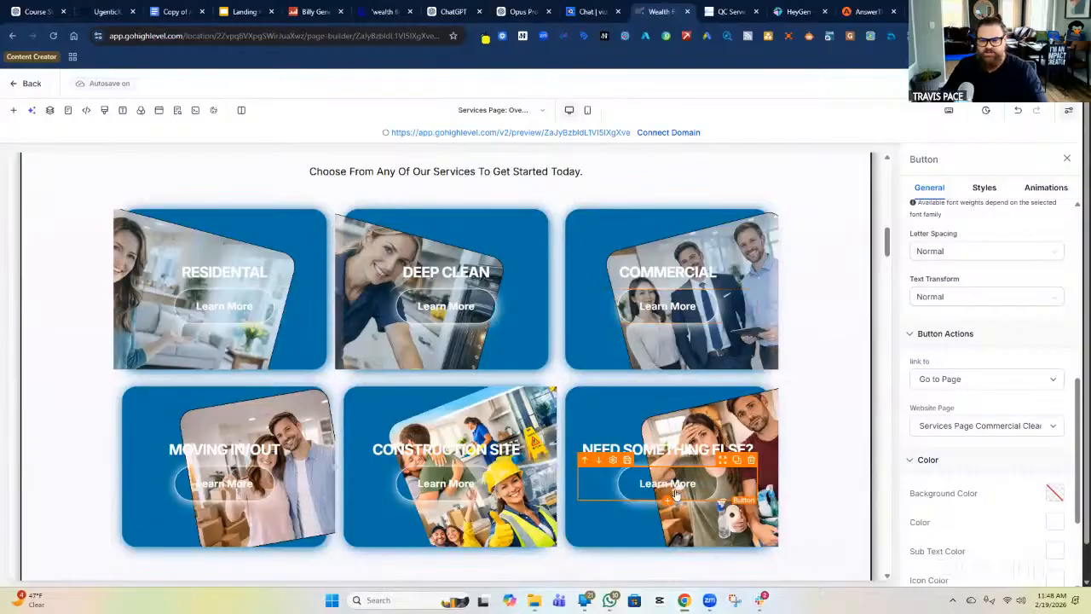
pyautogui.click(980, 427)
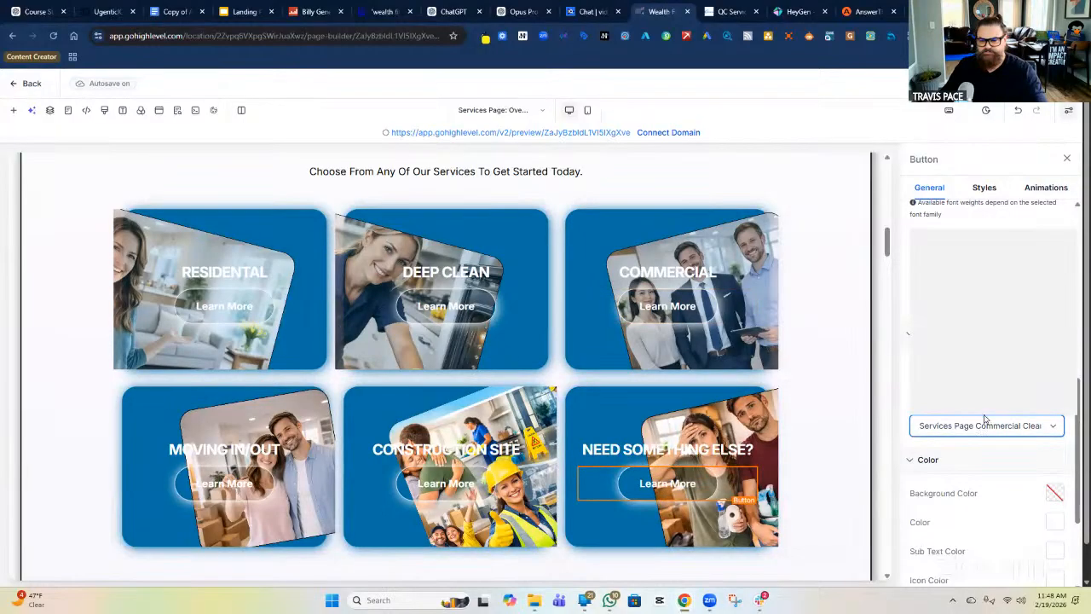
pyautogui.click(987, 407)
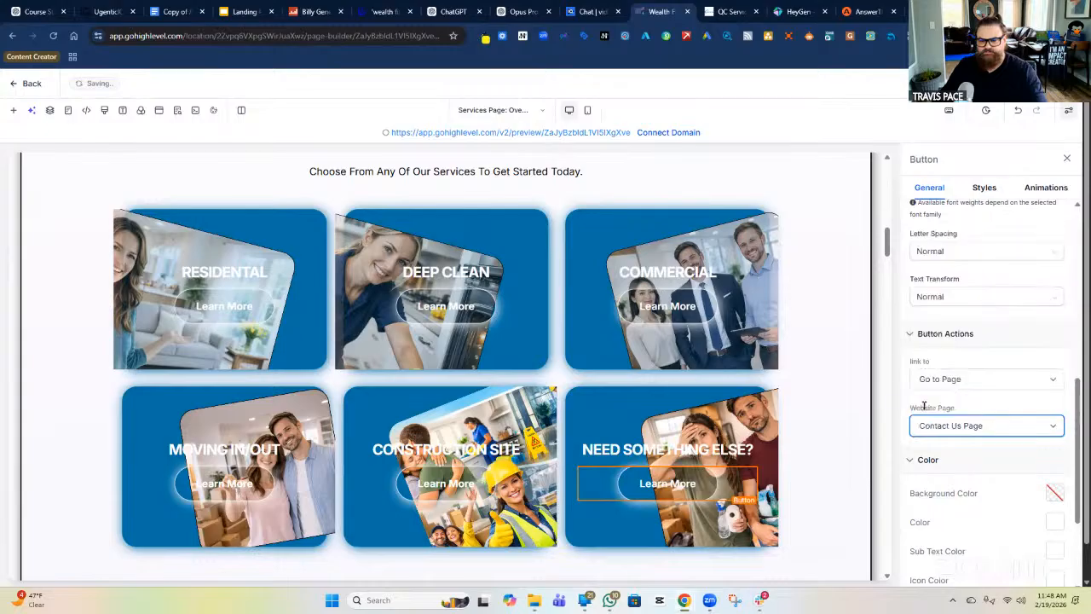
# Step: Save the services overview page
pyautogui.scroll(4, 817, 373)
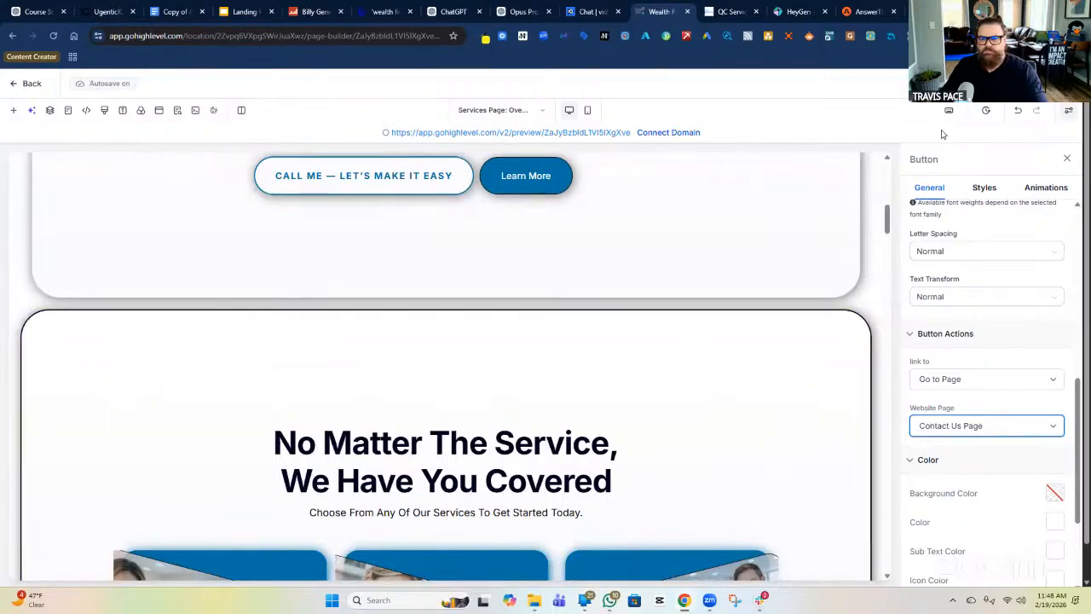
pyautogui.click(947, 84)
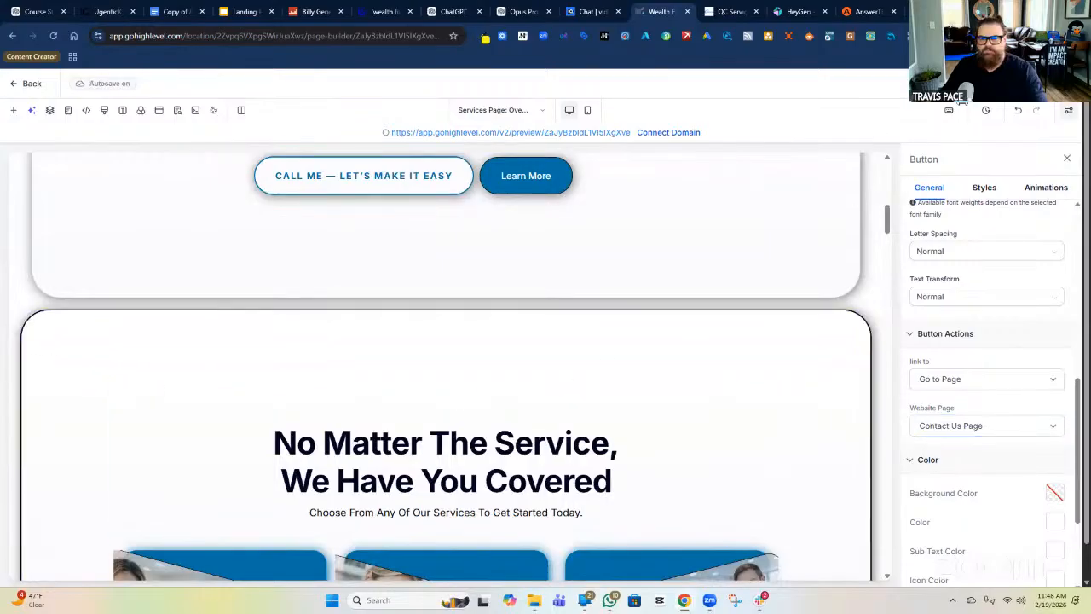
pyautogui.click(950, 108)
pyautogui.click(182, 163)
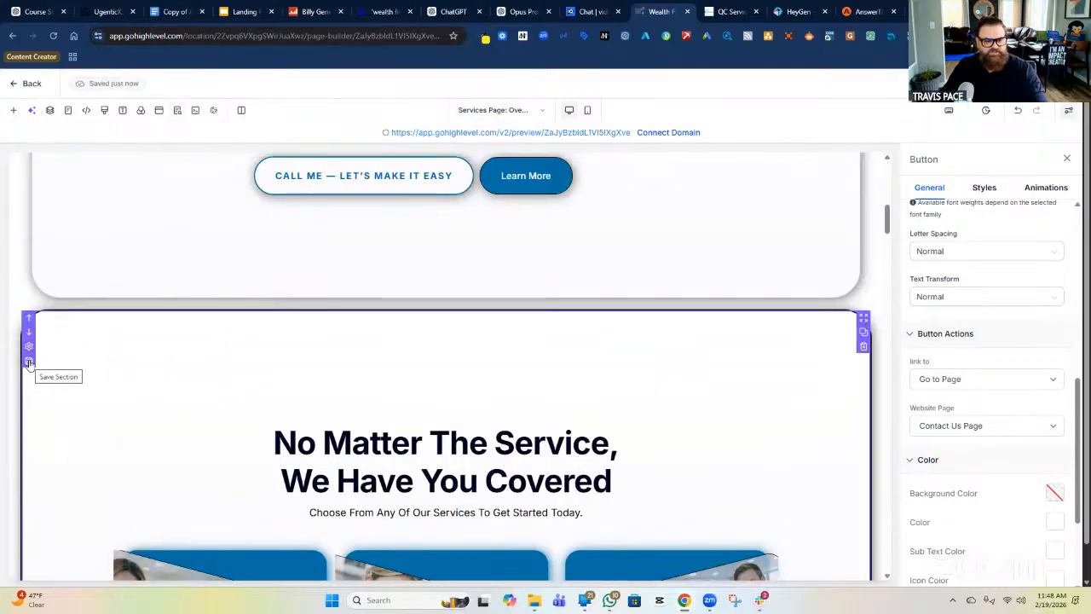
# Step: Try to save the "No Matter The Service, We Have You Covered" section for reuse, read the notice and dismiss it
pyautogui.click(29, 363)
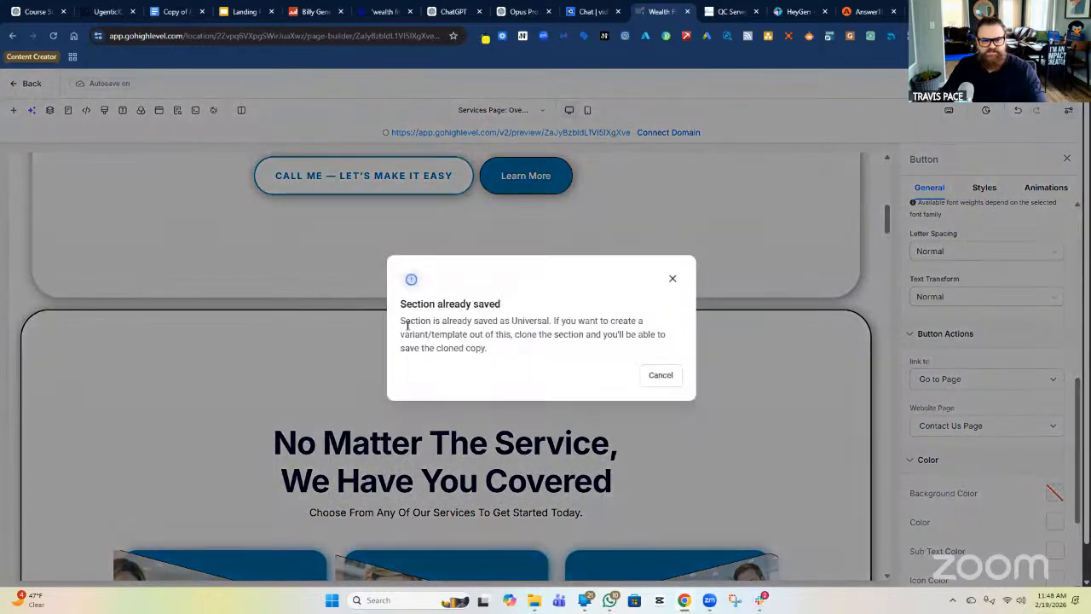
pyautogui.moveTo(400, 321); pyautogui.dragTo(556, 358)
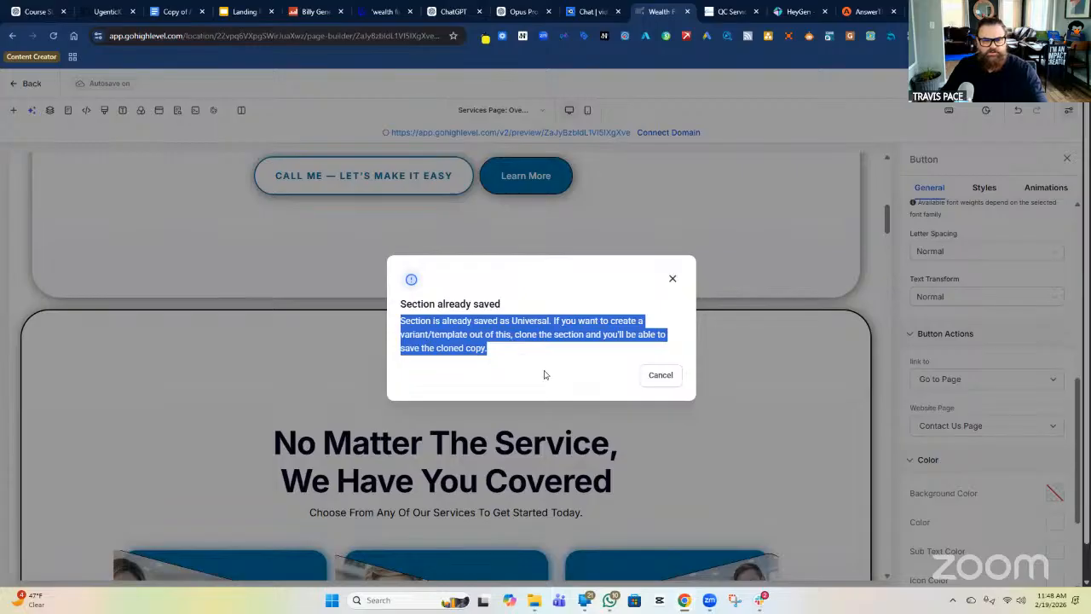
pyautogui.click(672, 279)
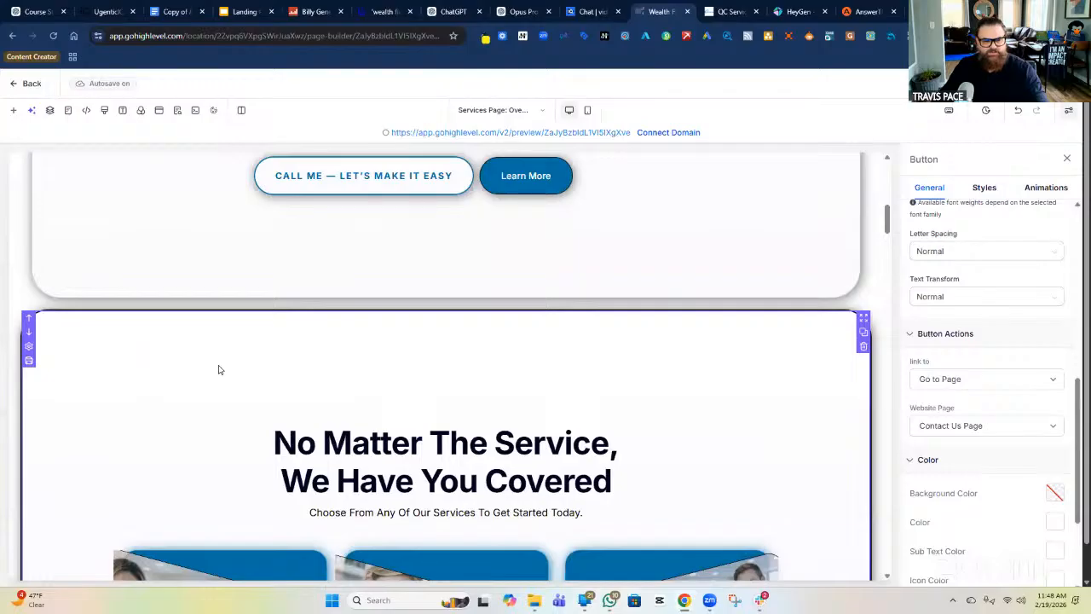
# Step: Review the six service cards with their Learn More buttons and the call-to-action buttons beneath them
pyautogui.scroll(-2, 795, 396)
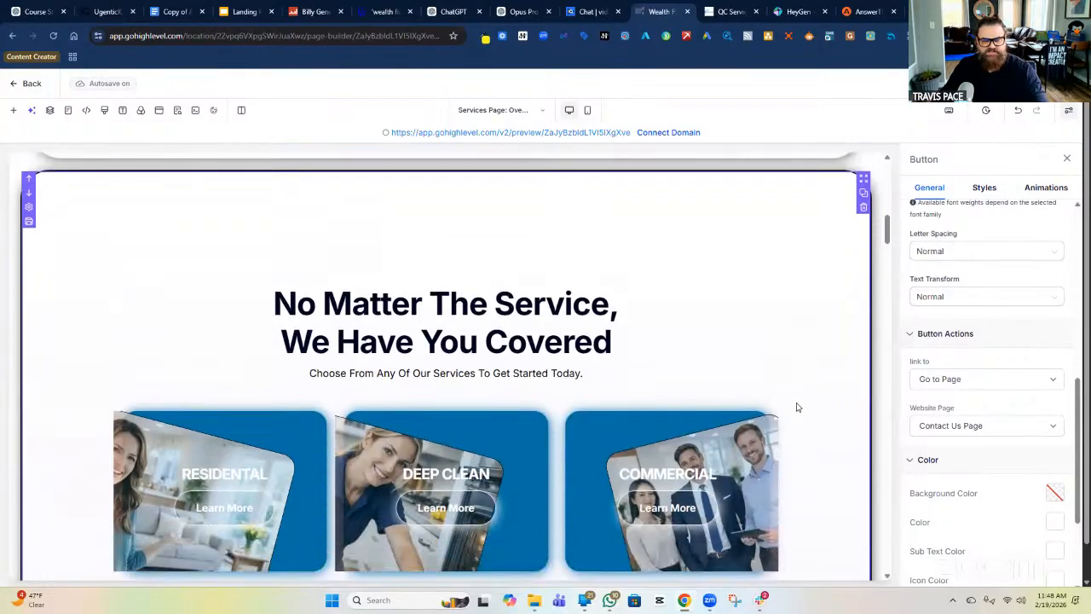
pyautogui.scroll(-1, 797, 408)
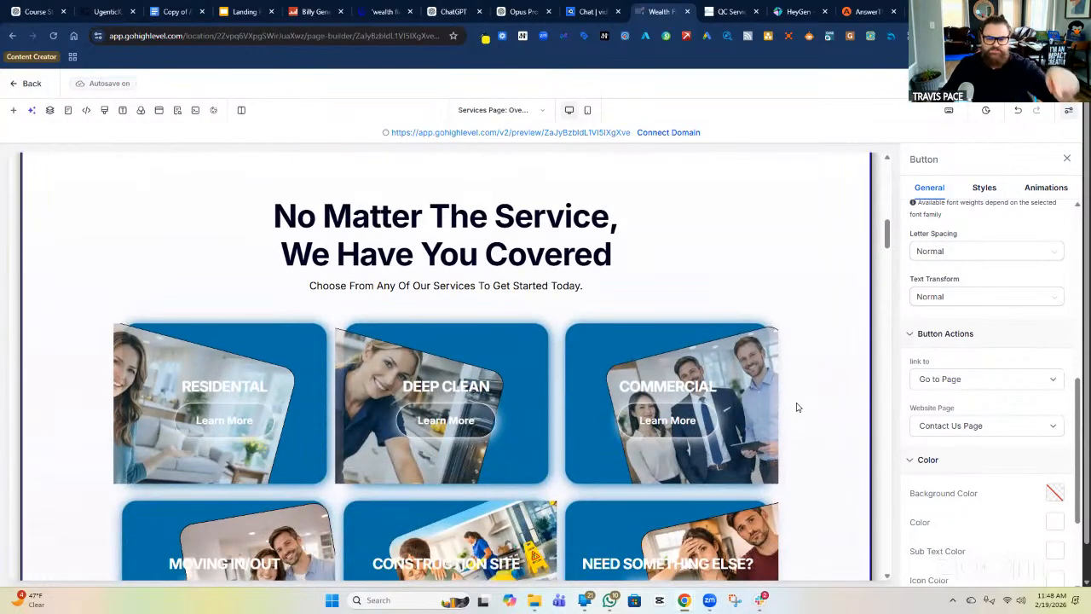
pyautogui.scroll(-3, 793, 407)
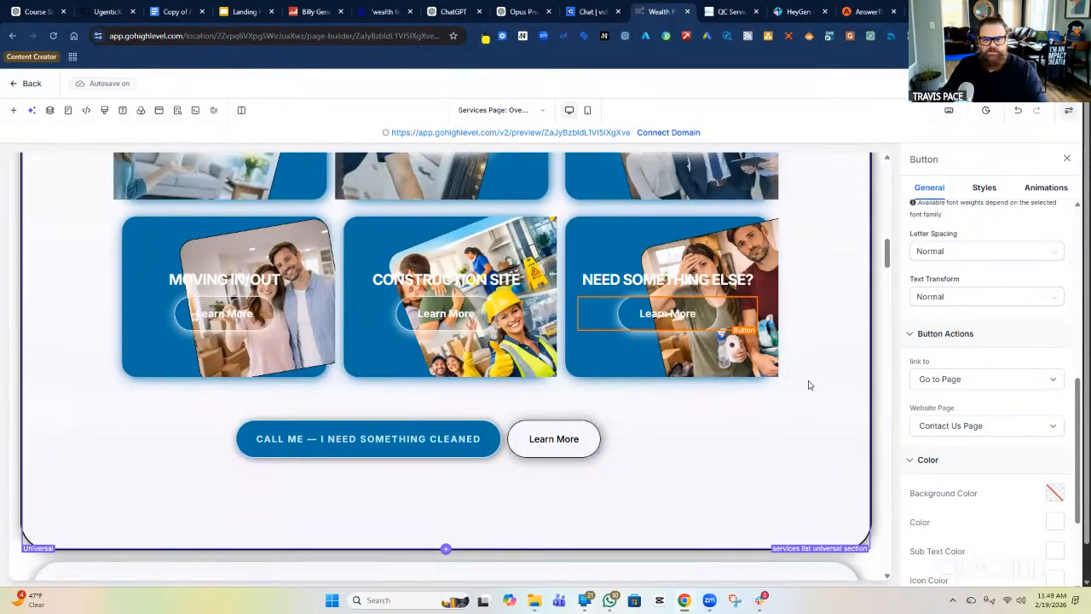
pyautogui.scroll(-3, 808, 385)
pyautogui.scroll(-3, 809, 385)
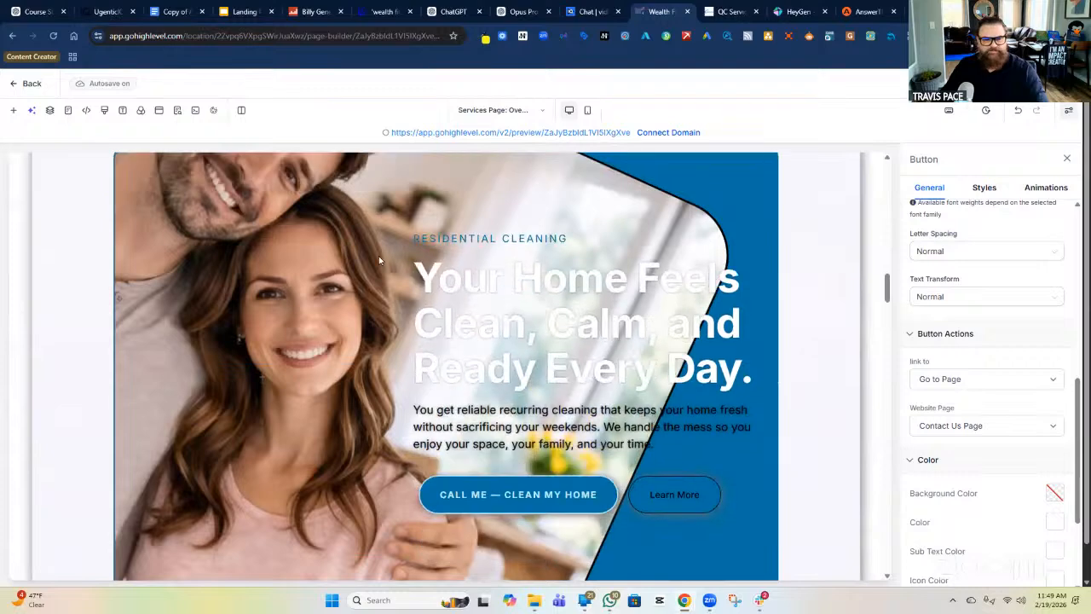
pyautogui.scroll(1, 395, 265)
pyautogui.scroll(3, 395, 265)
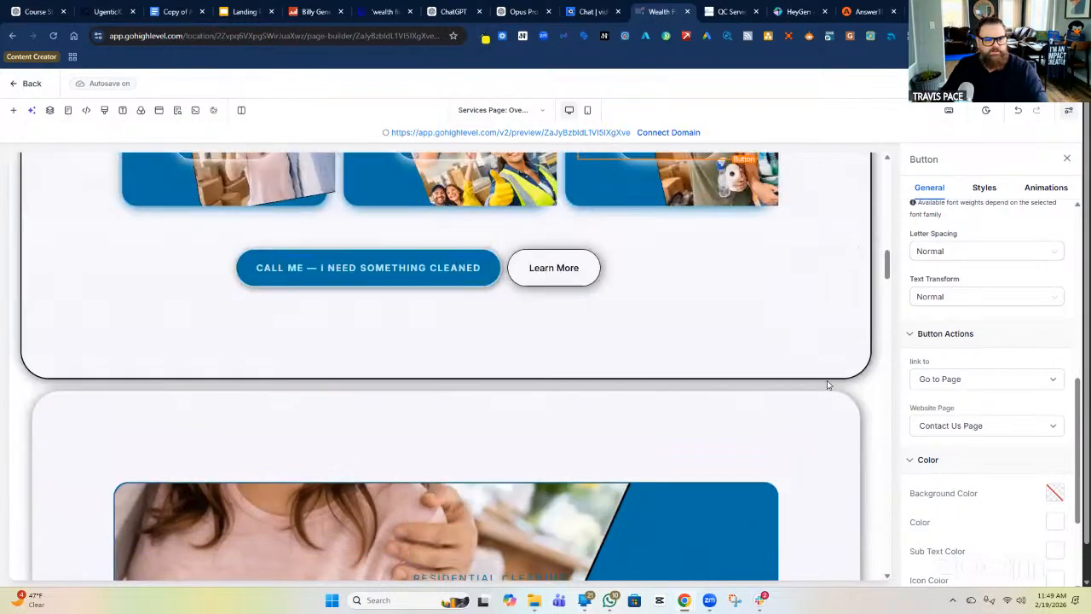
pyautogui.scroll(4, 774, 346)
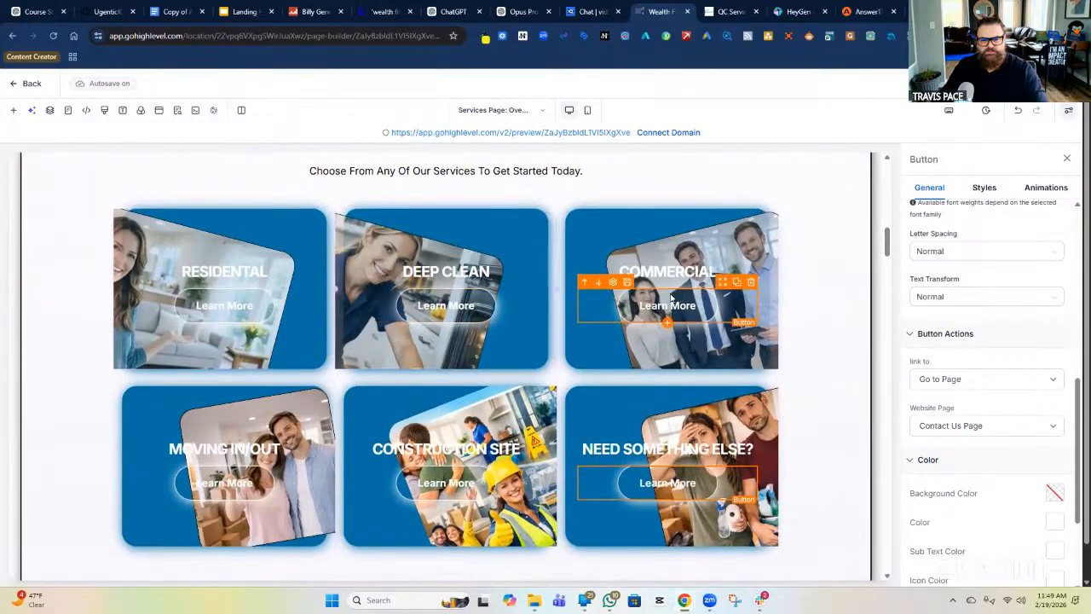
# Step: Look through the rest of the page, from the individual service blocks through the 3 Easy Steps section to the footer
pyautogui.scroll(-5, 664, 306)
pyautogui.scroll(-3, 668, 308)
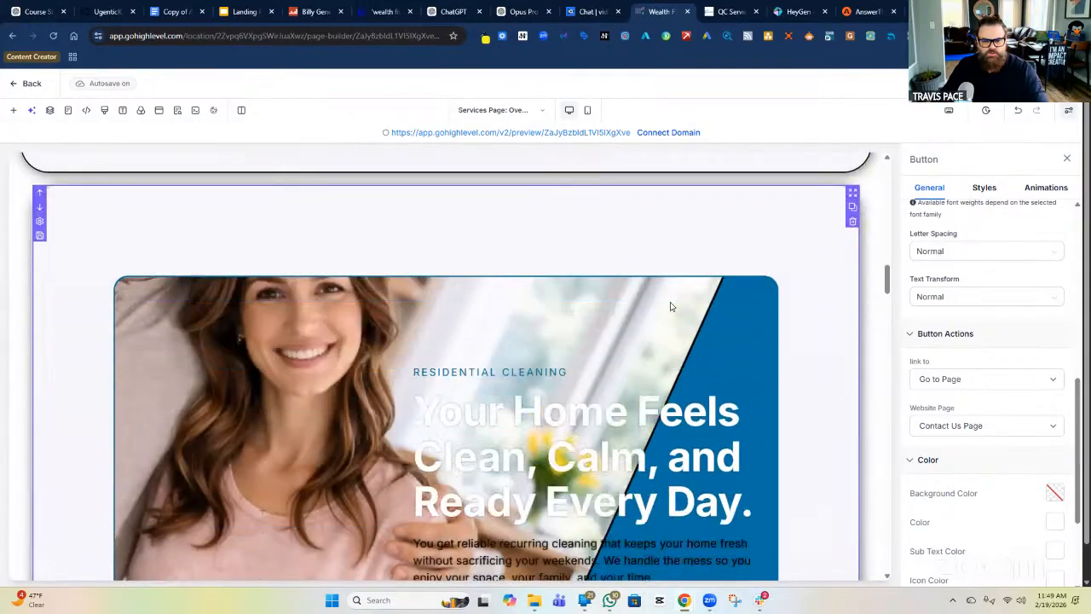
pyautogui.scroll(-2, 678, 255)
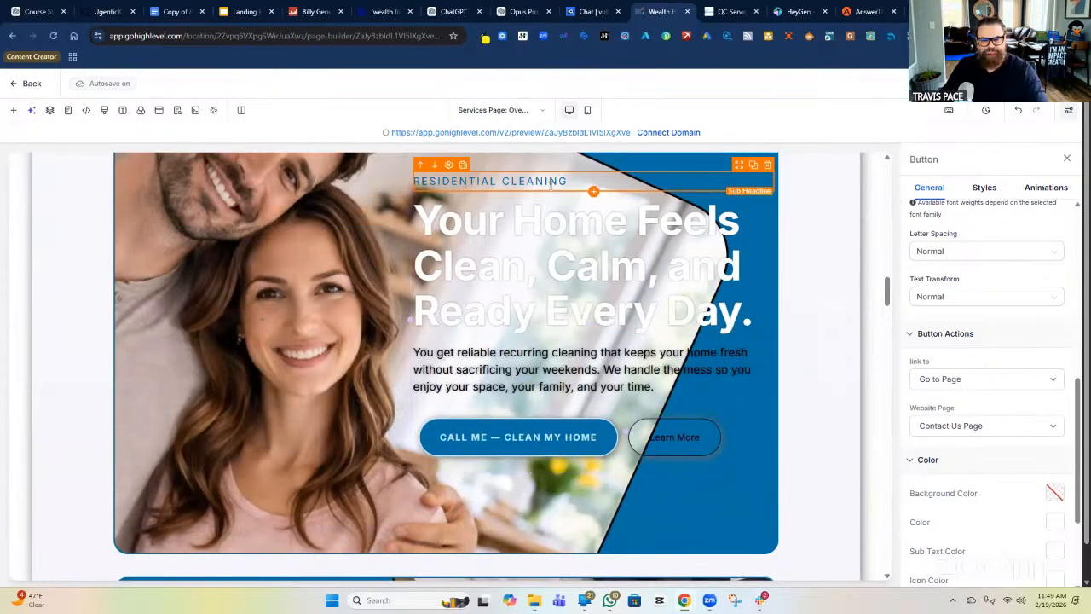
pyautogui.scroll(-6, 469, 355)
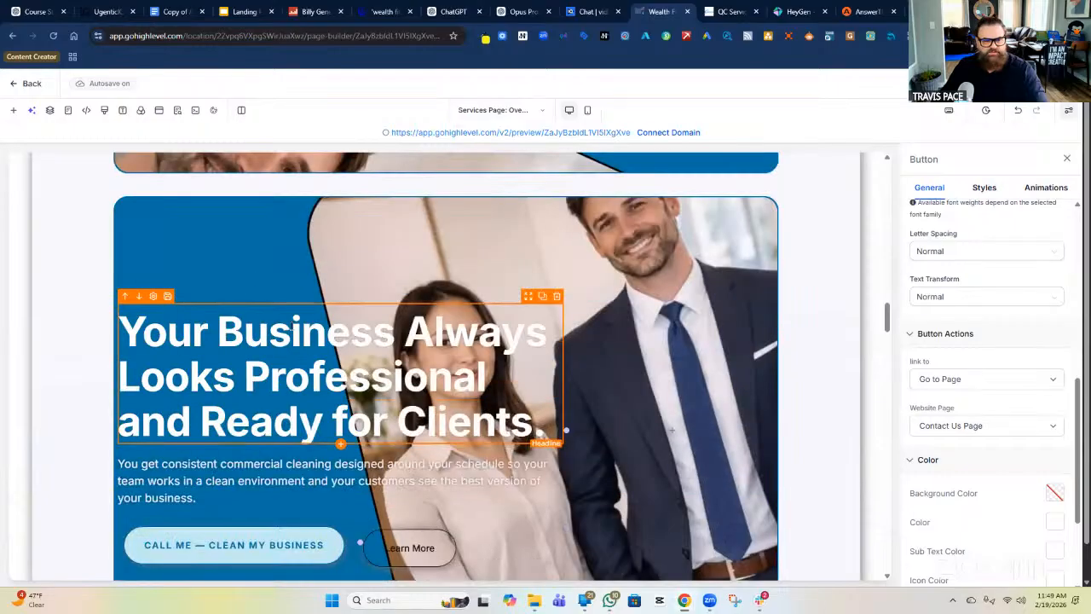
pyautogui.scroll(-6, 540, 412)
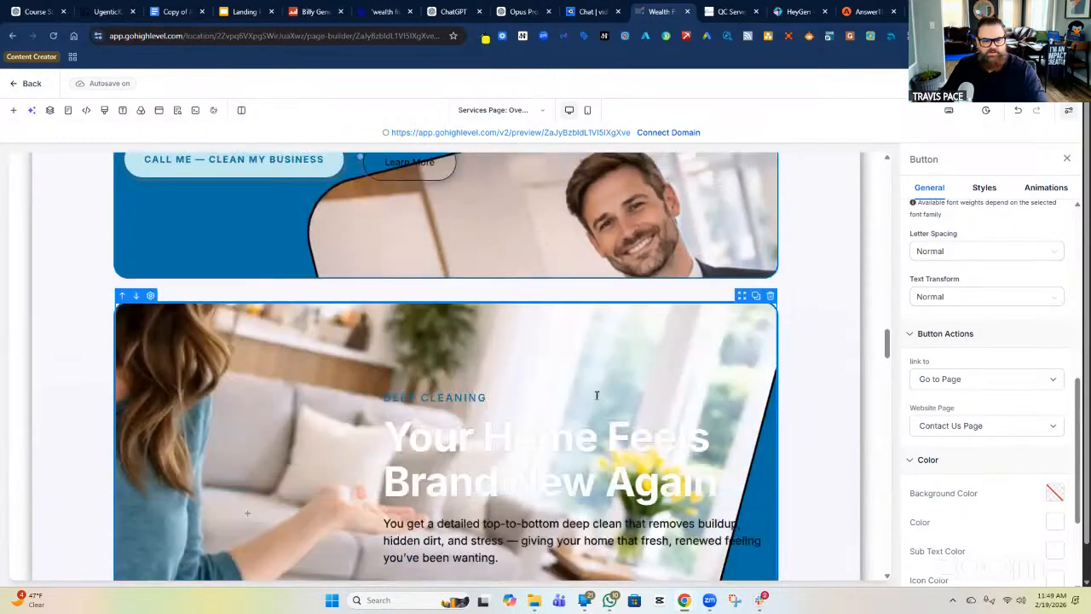
pyautogui.scroll(-8, 596, 394)
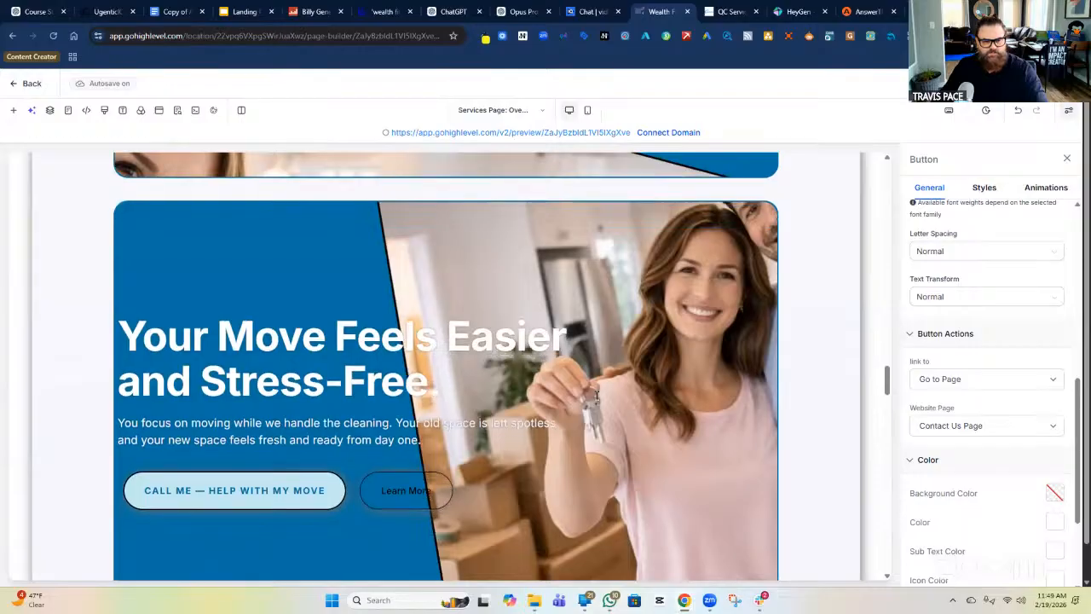
pyautogui.scroll(-10, 597, 395)
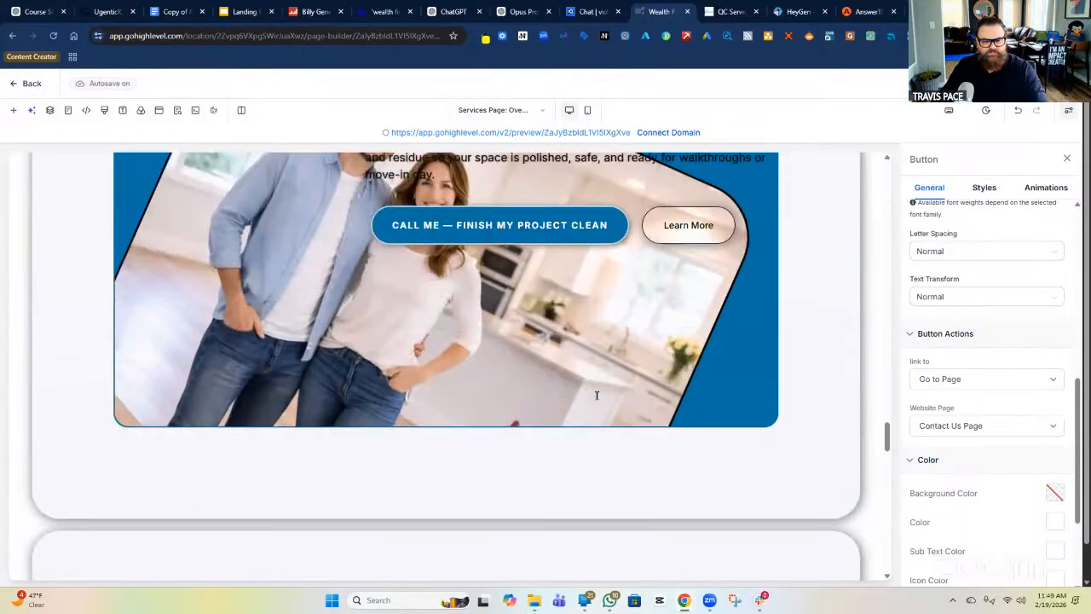
pyautogui.scroll(-5, 597, 394)
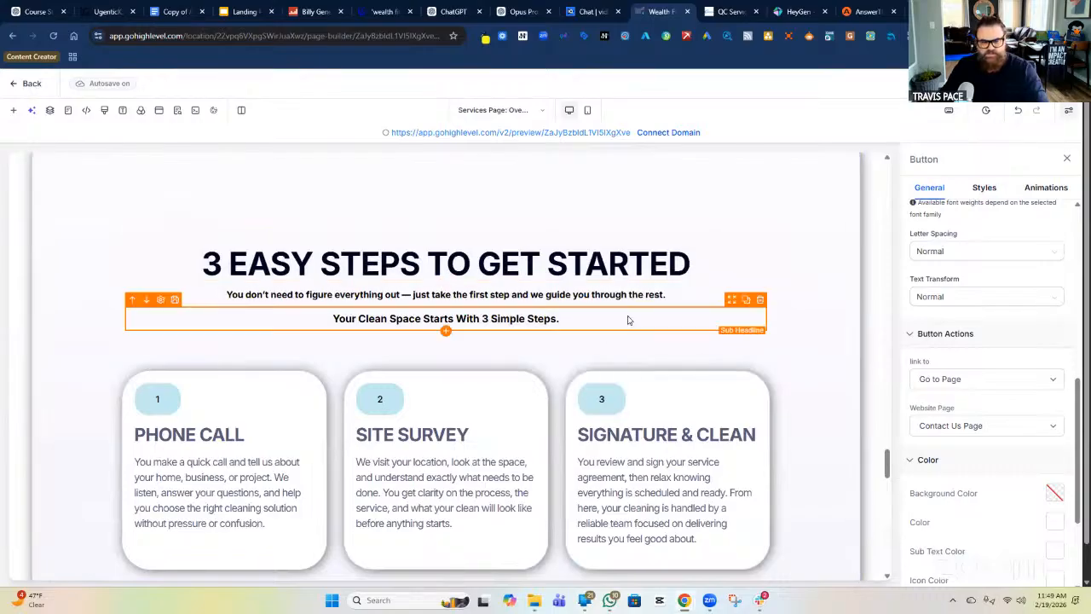
pyautogui.scroll(-5, 793, 295)
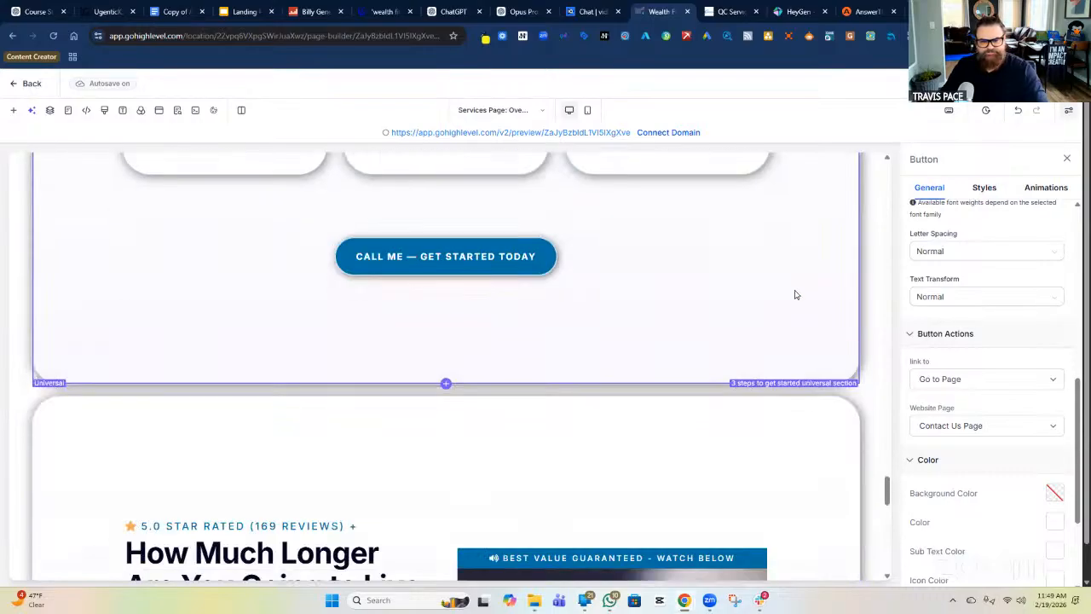
pyautogui.scroll(-5, 432, 408)
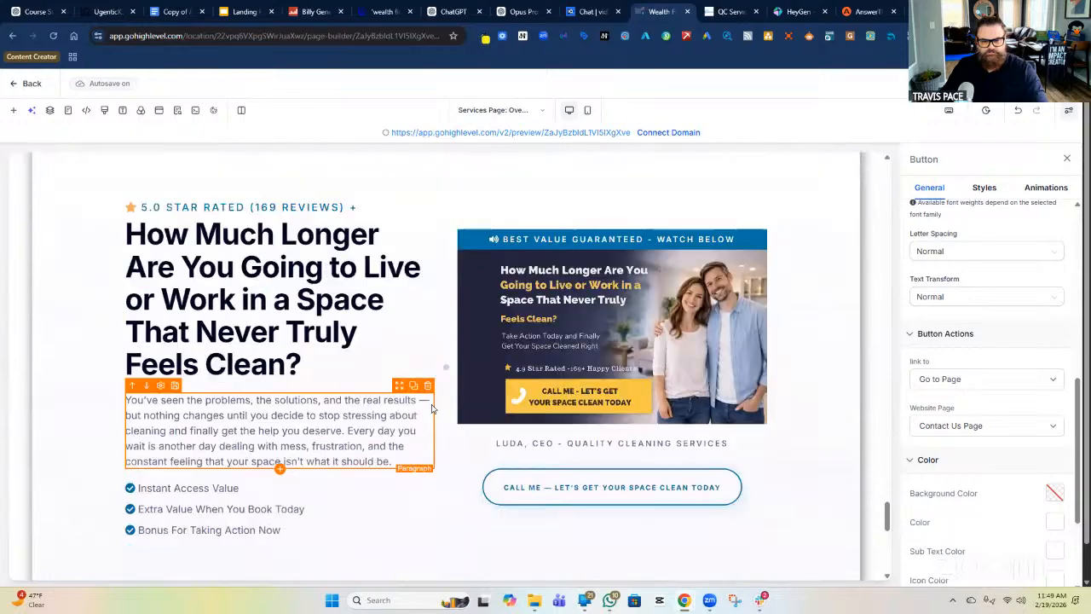
pyautogui.scroll(-5, 431, 407)
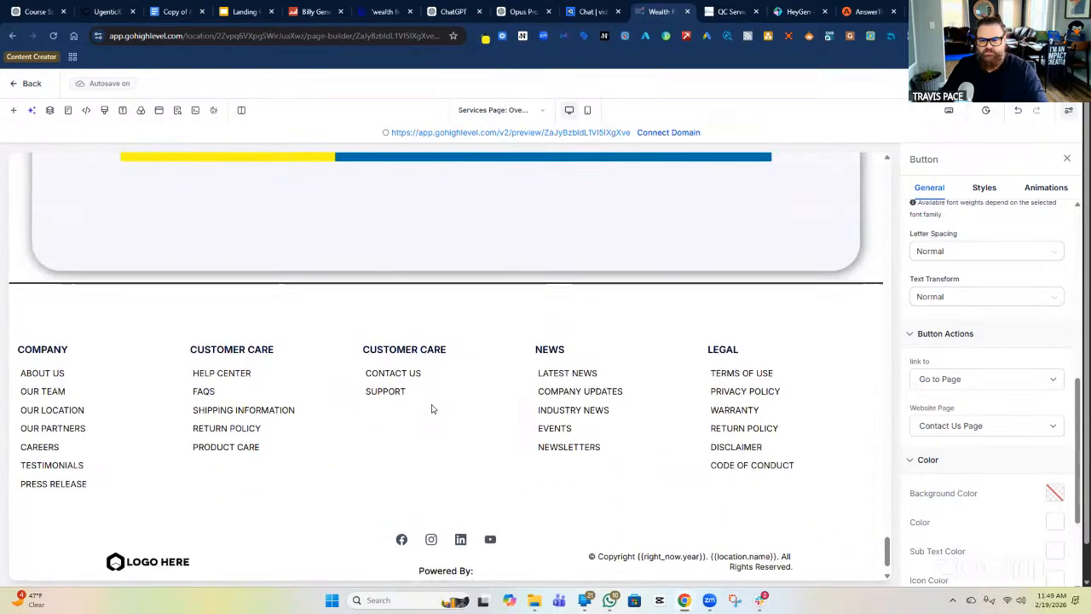
pyautogui.scroll(6, 432, 407)
pyautogui.scroll(15, 432, 408)
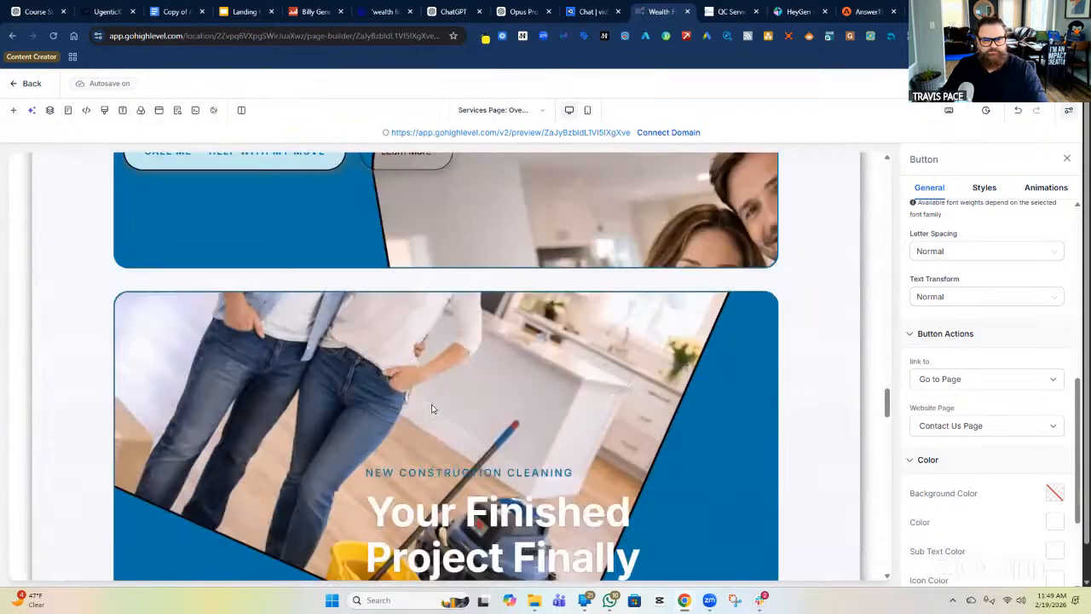
pyautogui.scroll(8, 431, 403)
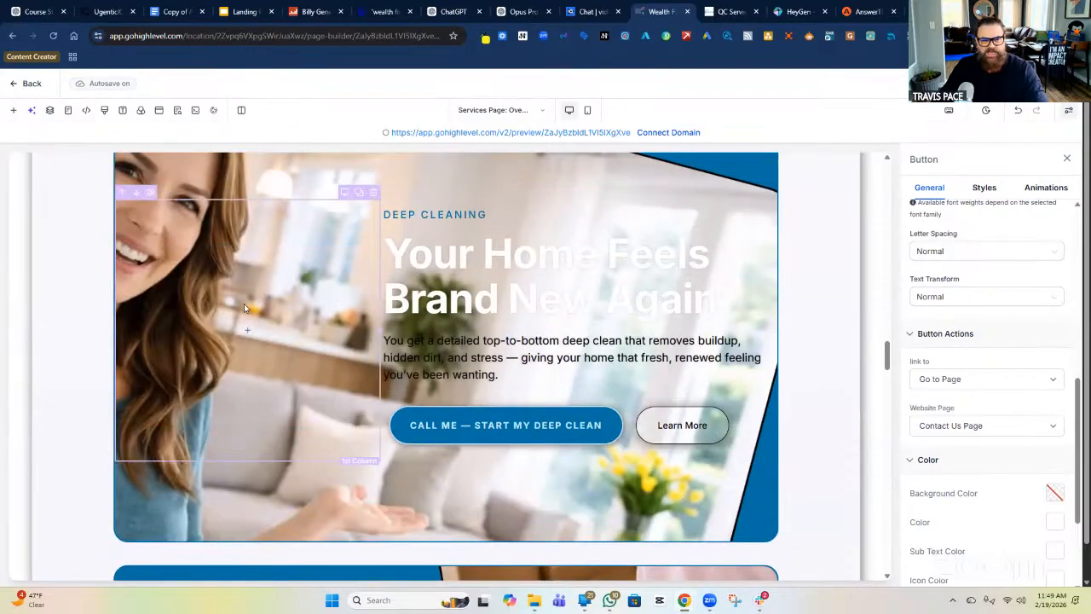
pyautogui.scroll(10, 244, 304)
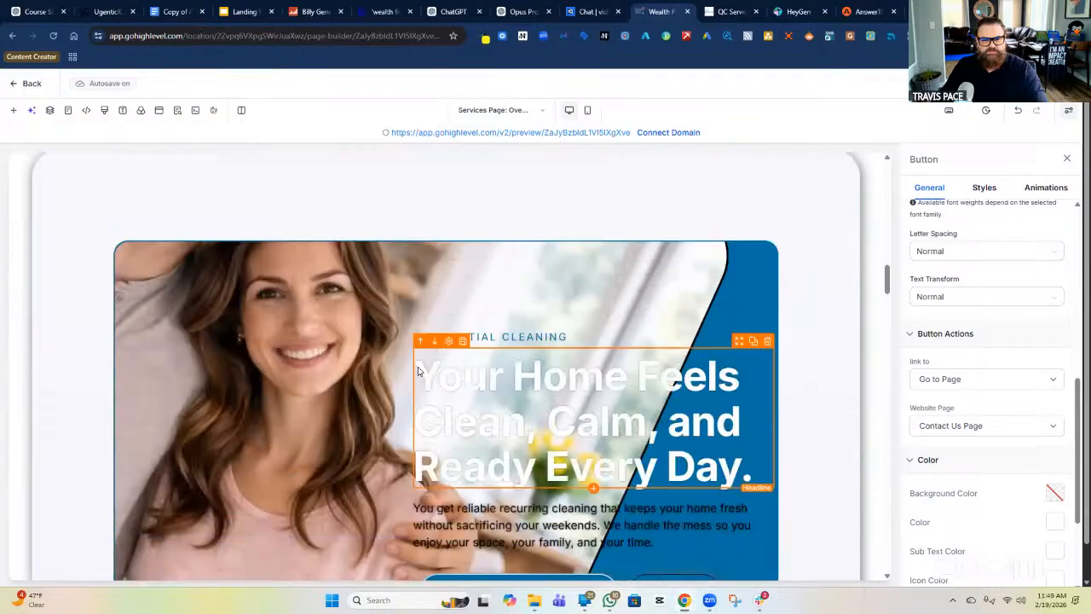
pyautogui.scroll(15, 418, 371)
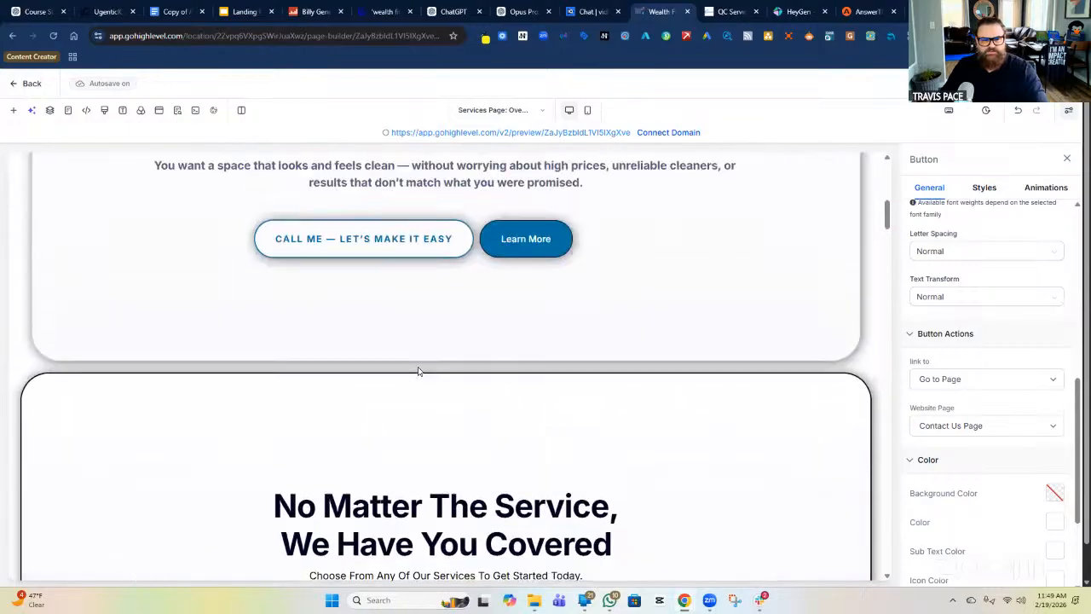
# Step: Review the services overview page again from its header through the service cards to the residential cleaning block
pyautogui.scroll(8, 418, 371)
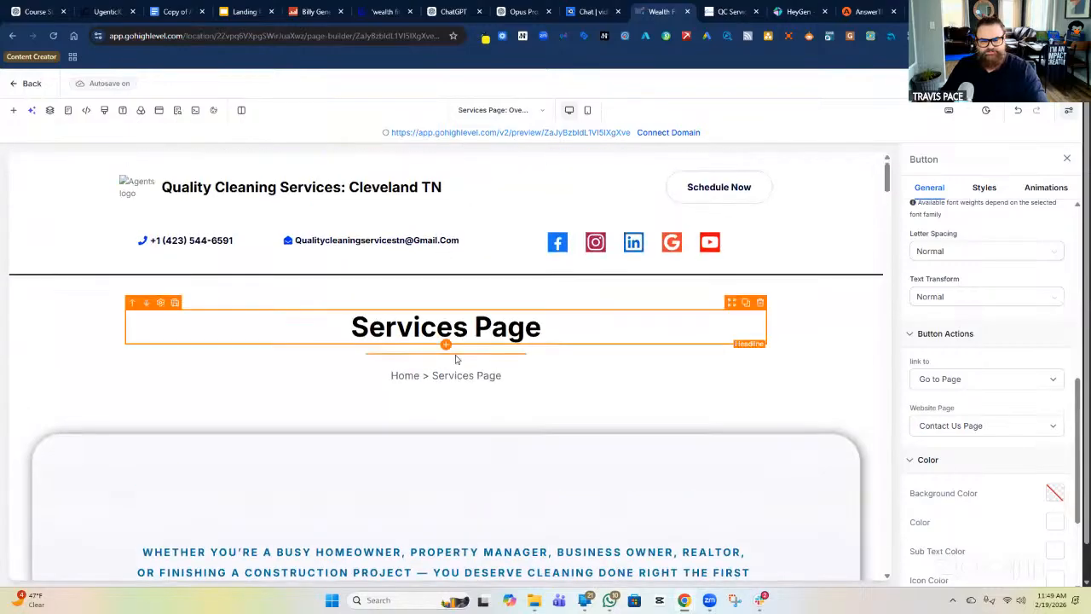
pyautogui.scroll(-9, 418, 311)
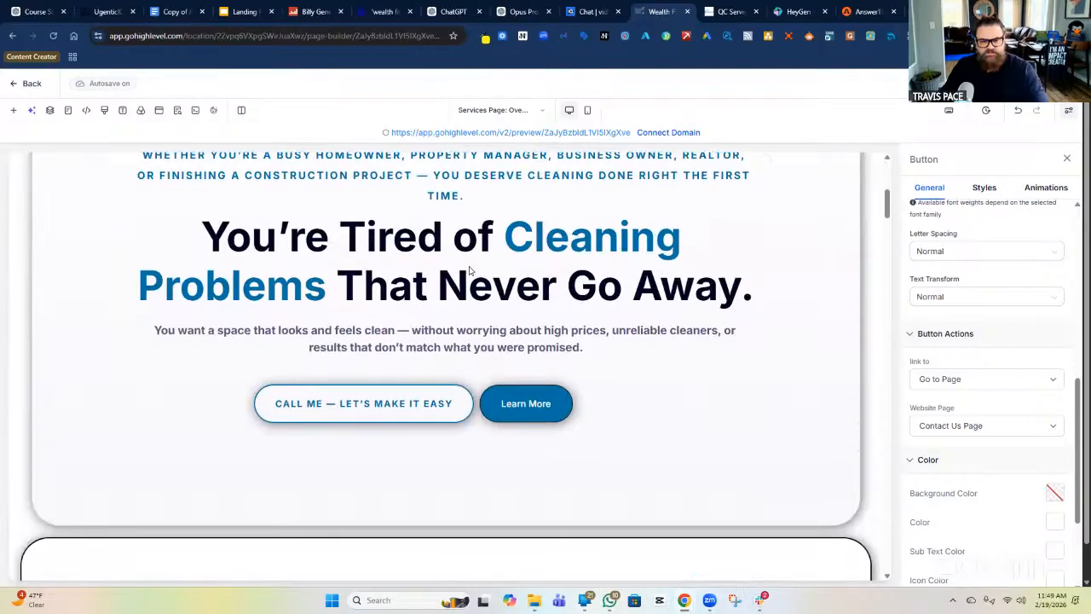
pyautogui.scroll(-10, 405, 524)
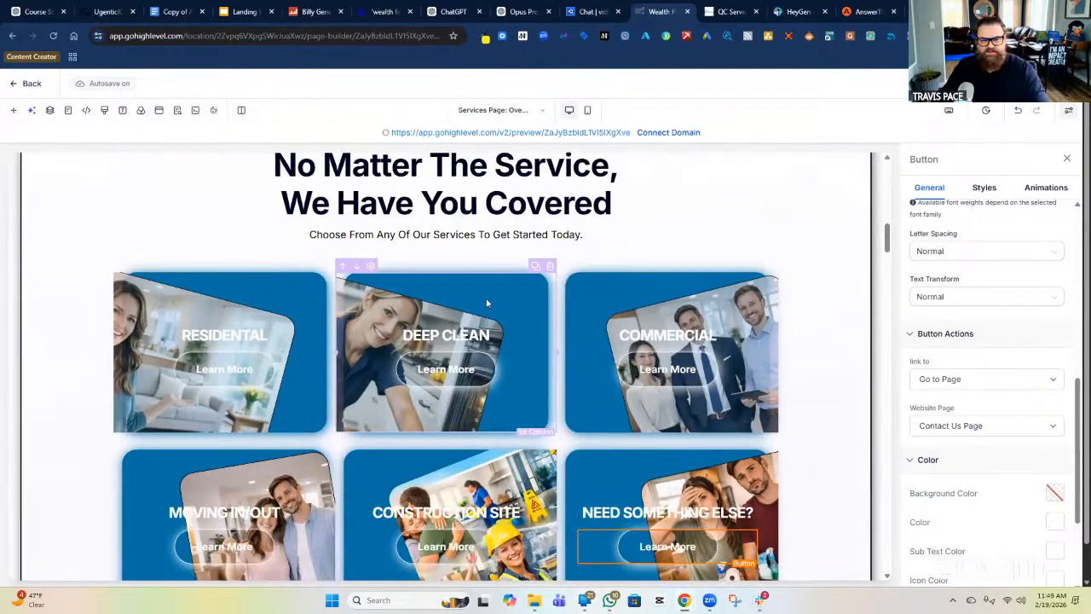
pyautogui.scroll(-3, 459, 310)
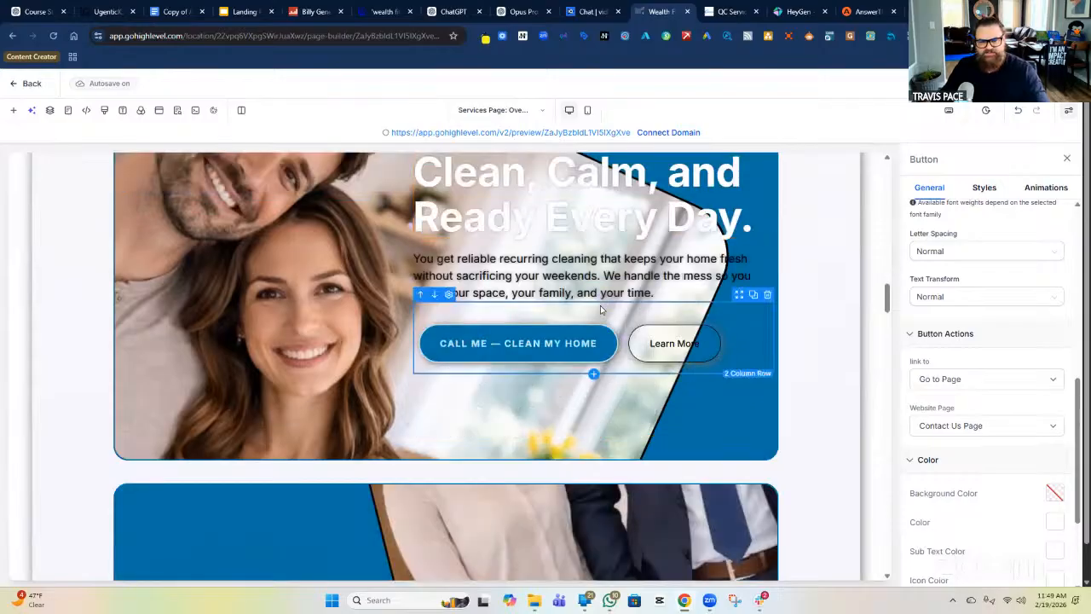
# Step: Switch to the Services Page Residential Cleaning page for editing and dismiss the Ask AI assistant
pyautogui.click(540, 111)
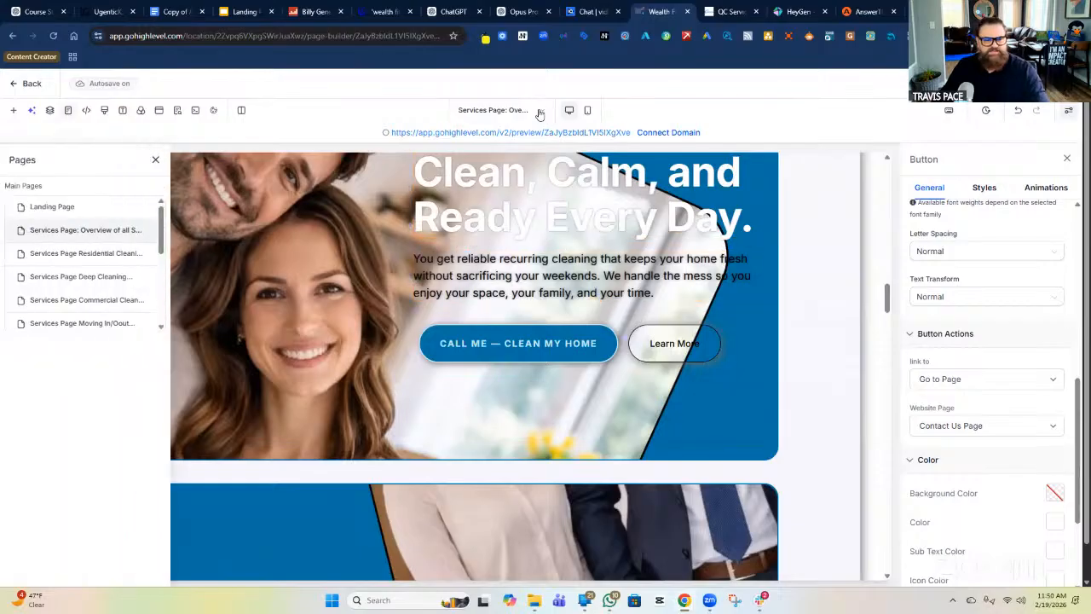
pyautogui.click(94, 254)
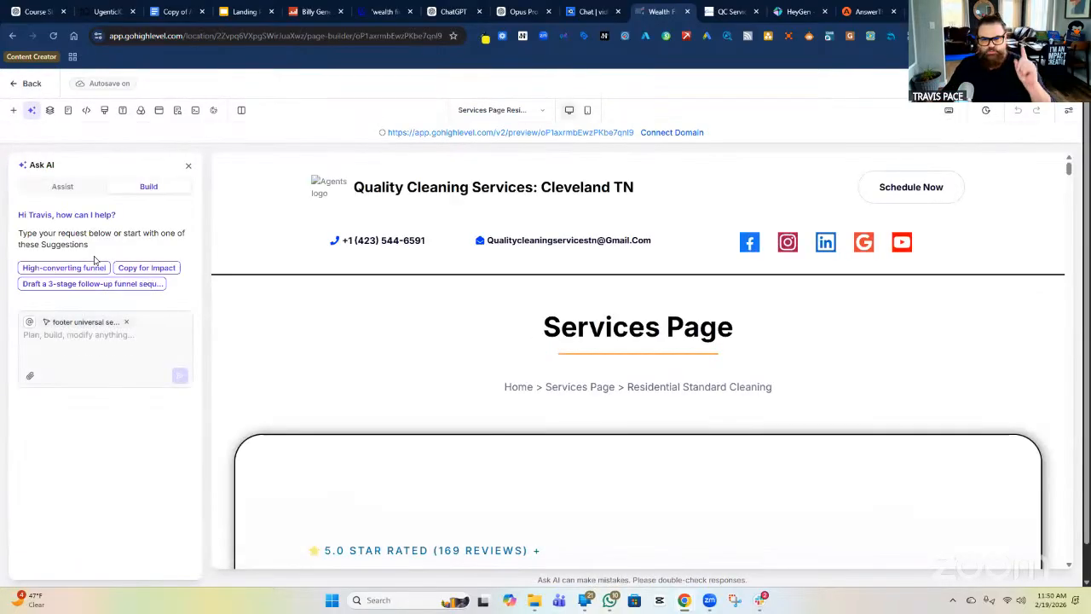
pyautogui.click(187, 168)
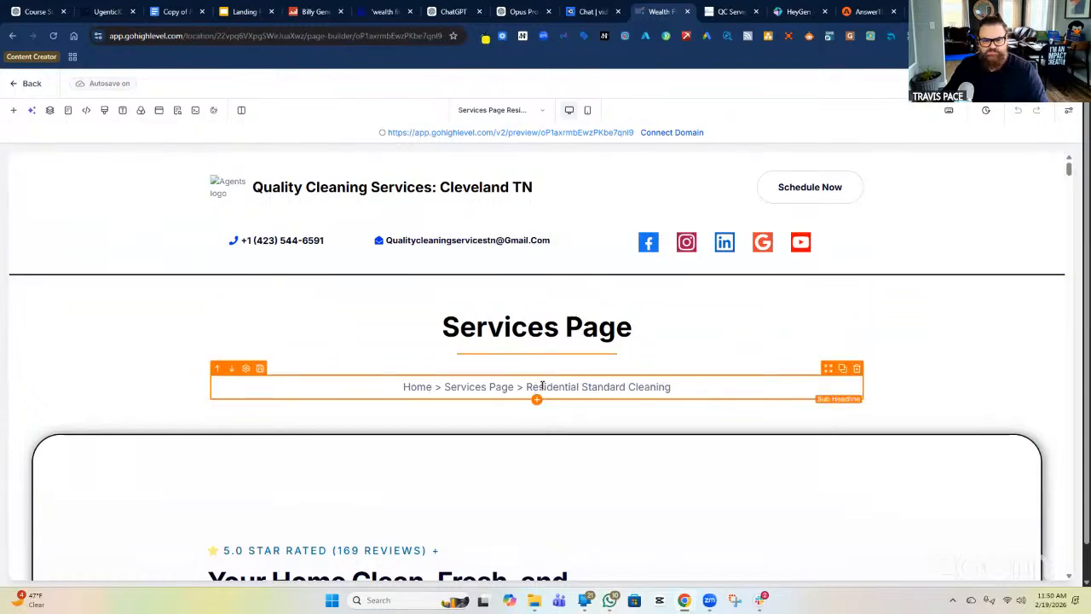
# Step: Inspect the link options for the "Services Page" text in the breadcrumb line, leaving without adding a link
pyautogui.click(661, 388)
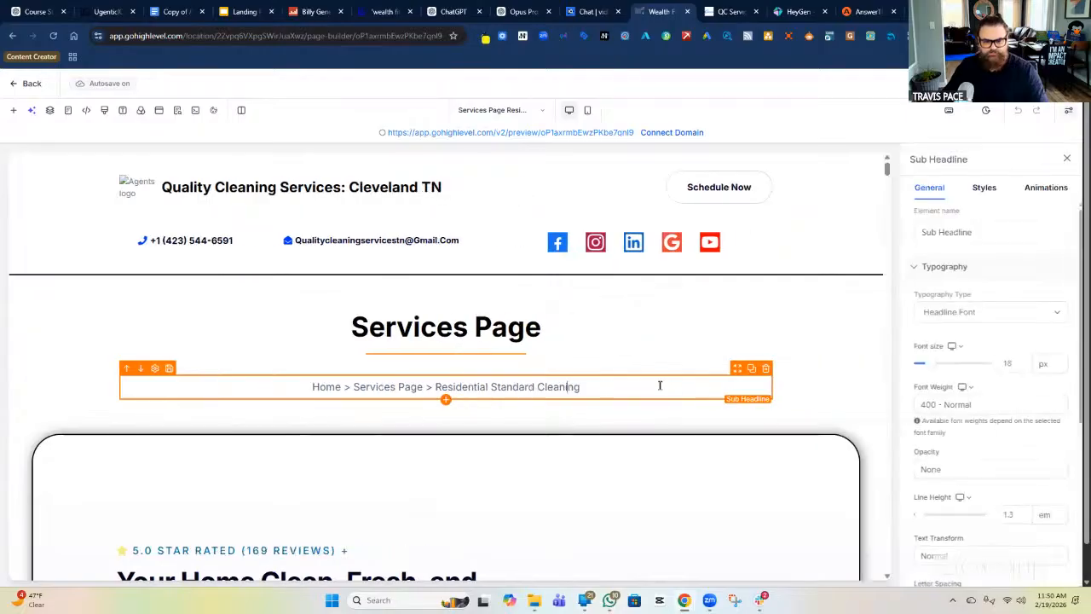
pyautogui.click(1066, 160)
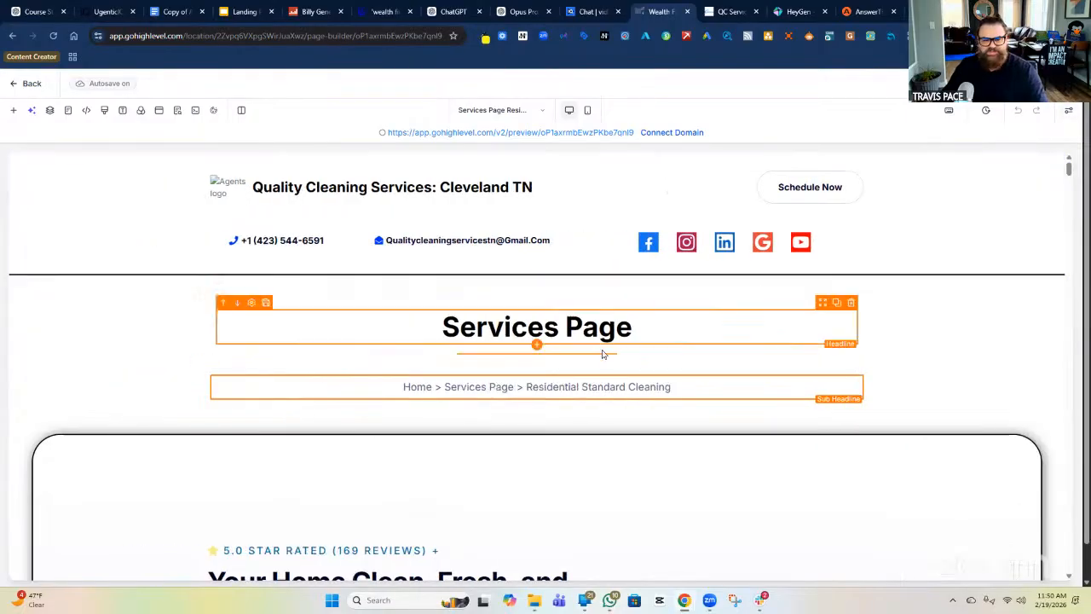
pyautogui.doubleClick(500, 387)
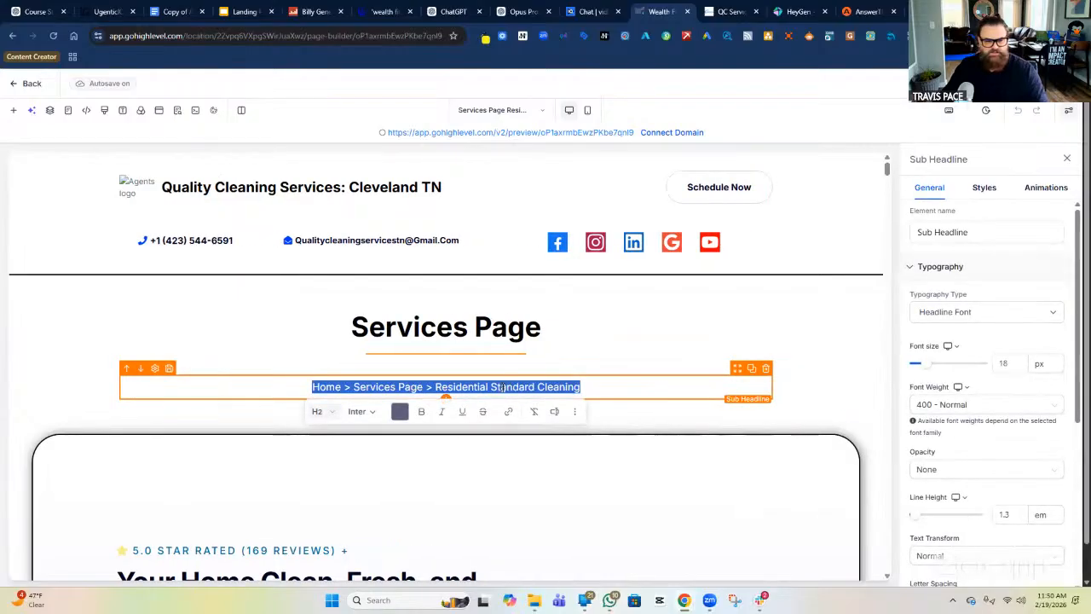
pyautogui.click(505, 386)
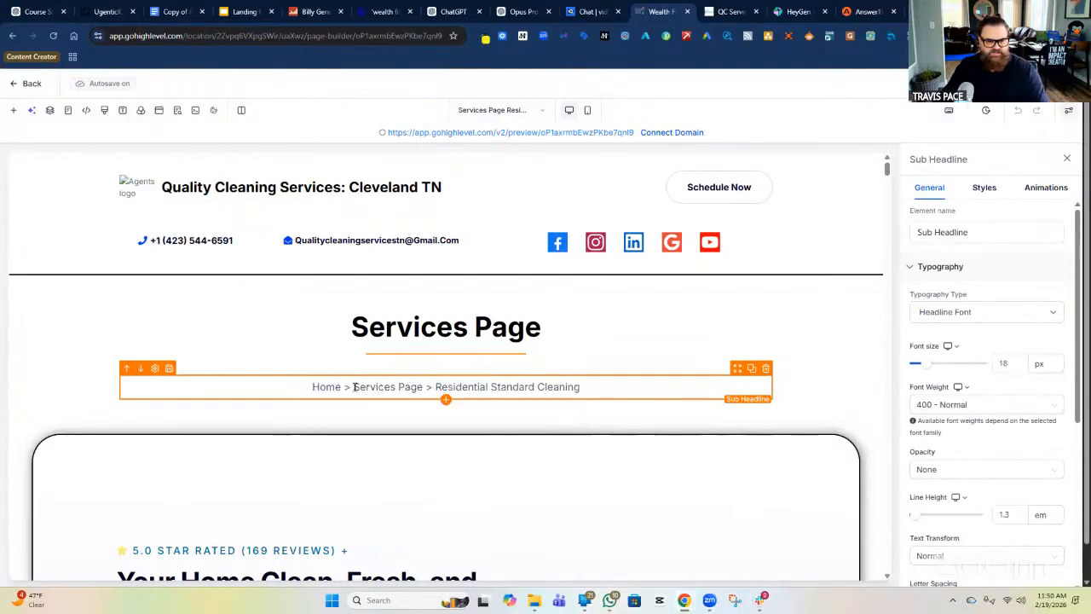
pyautogui.moveTo(357, 386); pyautogui.dragTo(420, 387)
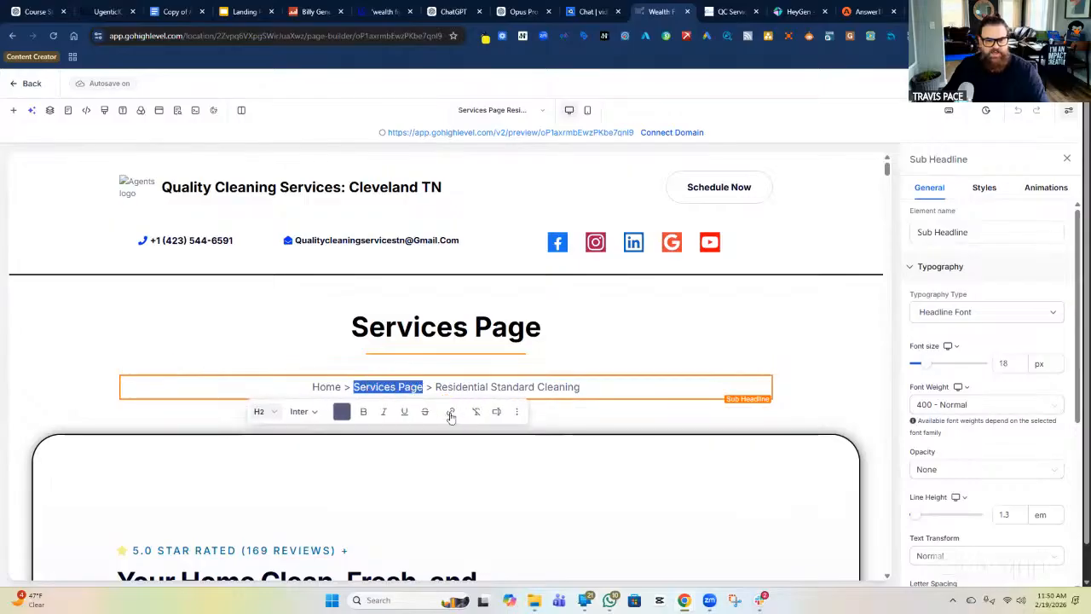
pyautogui.click(451, 414)
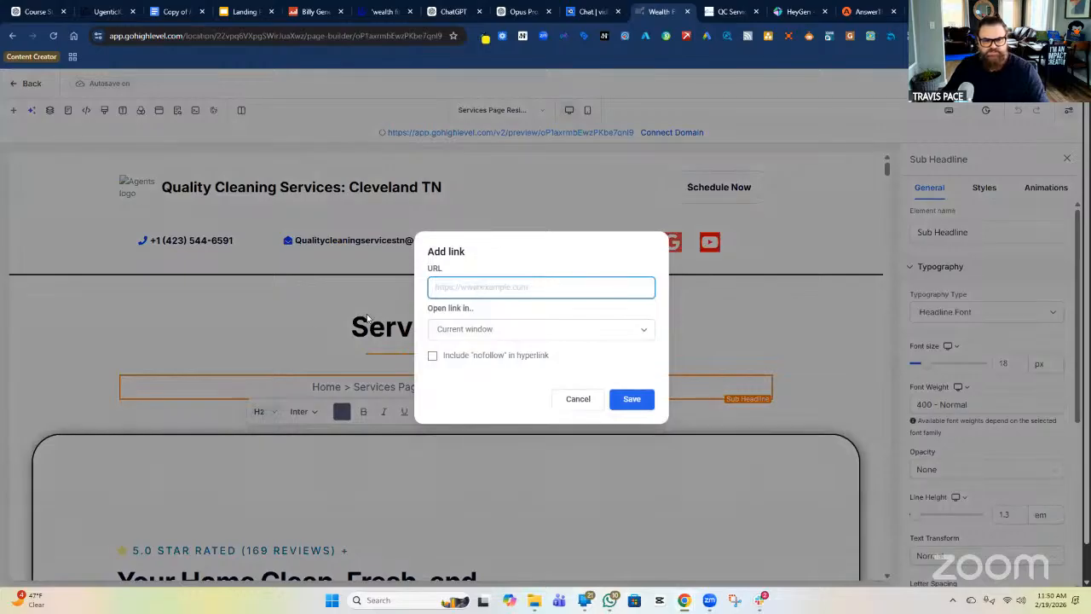
pyautogui.click(575, 402)
pyautogui.click(576, 402)
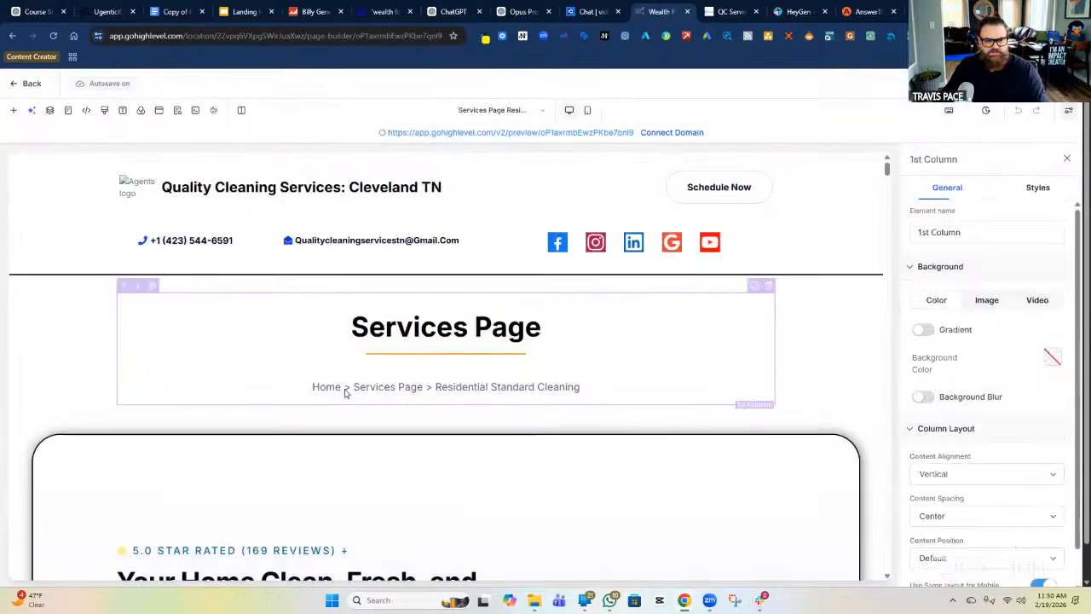
# Step: Inspect the link options for the word "Home" in the breadcrumb line, leaving without adding a link
pyautogui.click(326, 386)
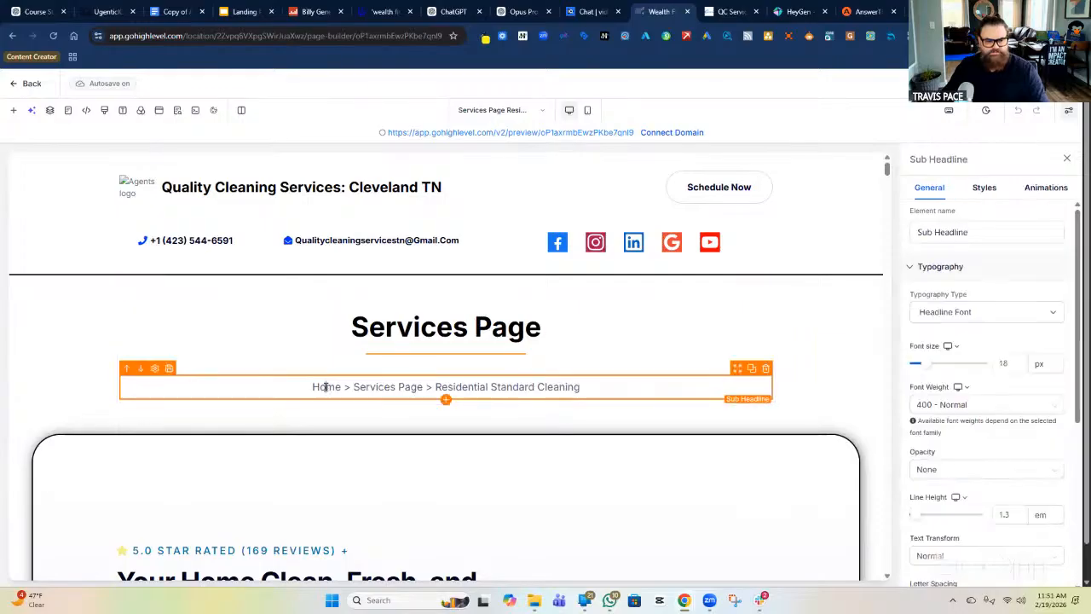
pyautogui.doubleClick(326, 387)
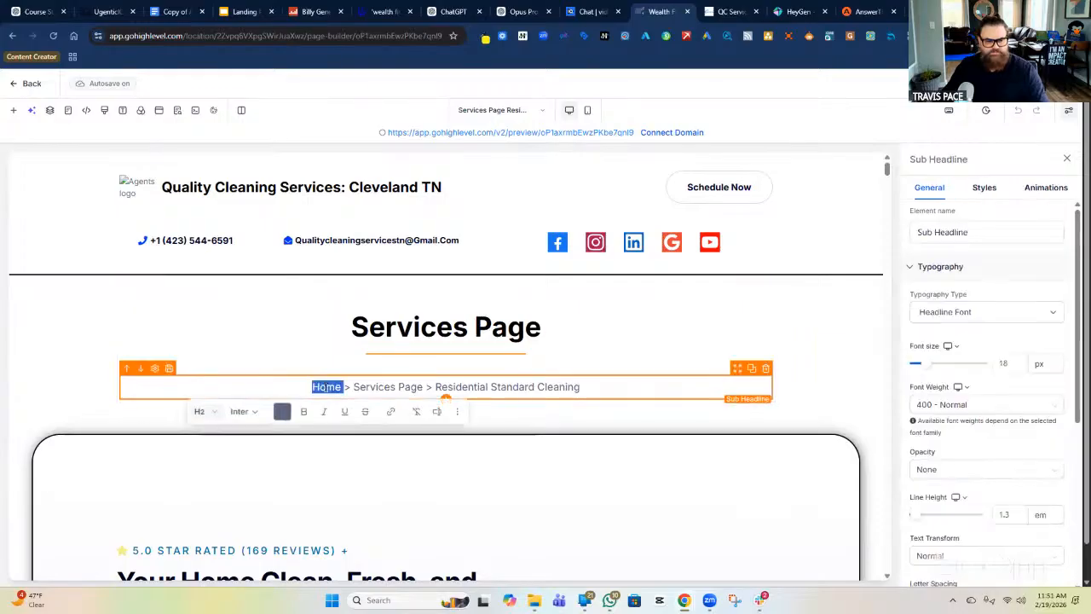
pyautogui.click(391, 413)
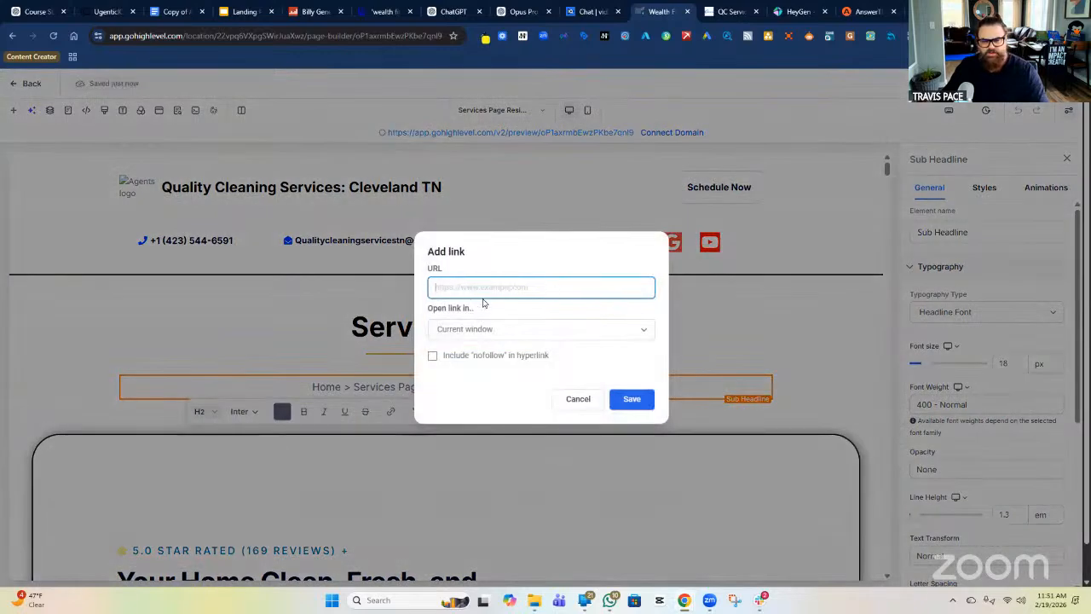
pyautogui.click(580, 404)
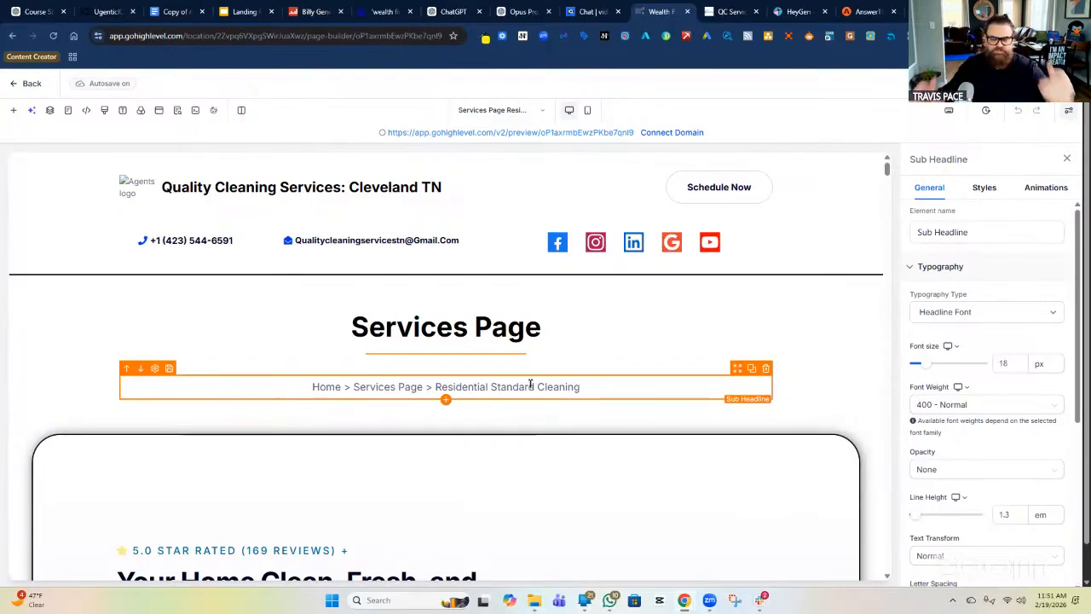
# Step: Review the residential page's hero section and examine the sales letter video's playback and lead generation settings
pyautogui.scroll(-2, 601, 358)
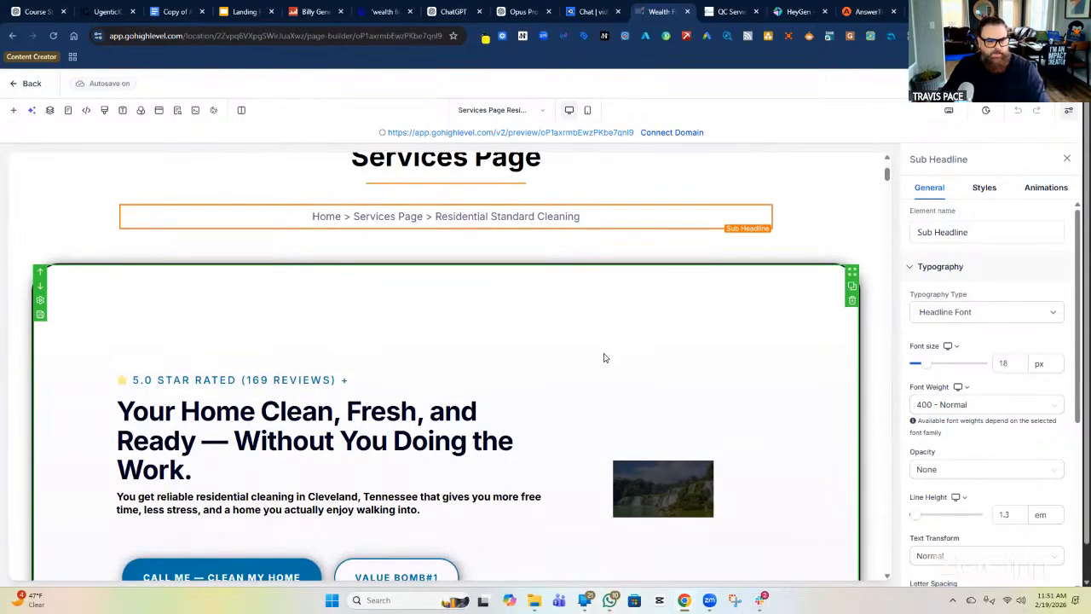
pyautogui.scroll(-2, 603, 358)
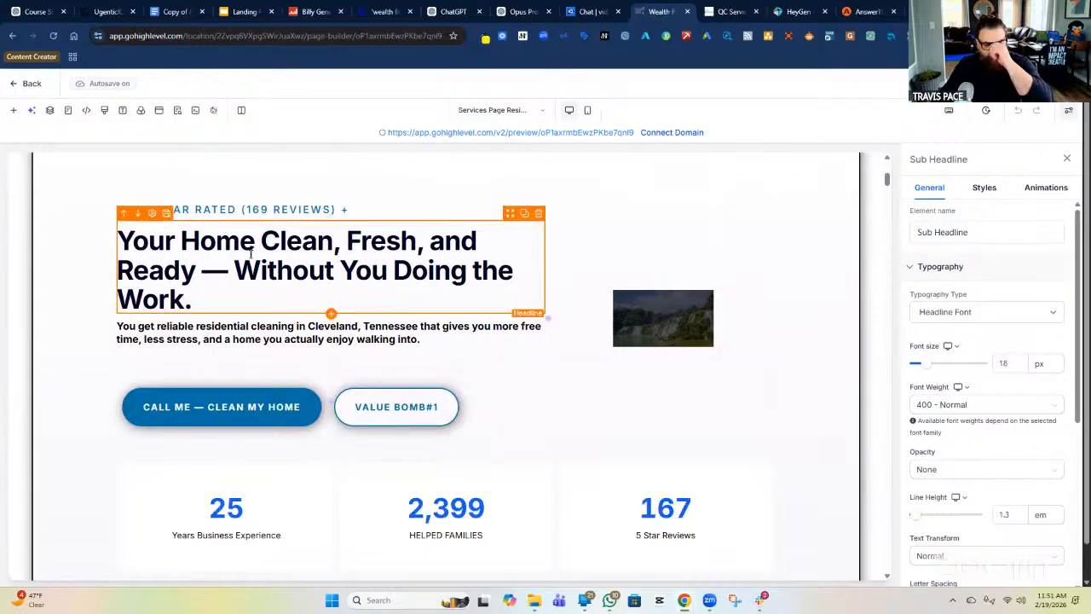
pyautogui.scroll(1, 81, 199)
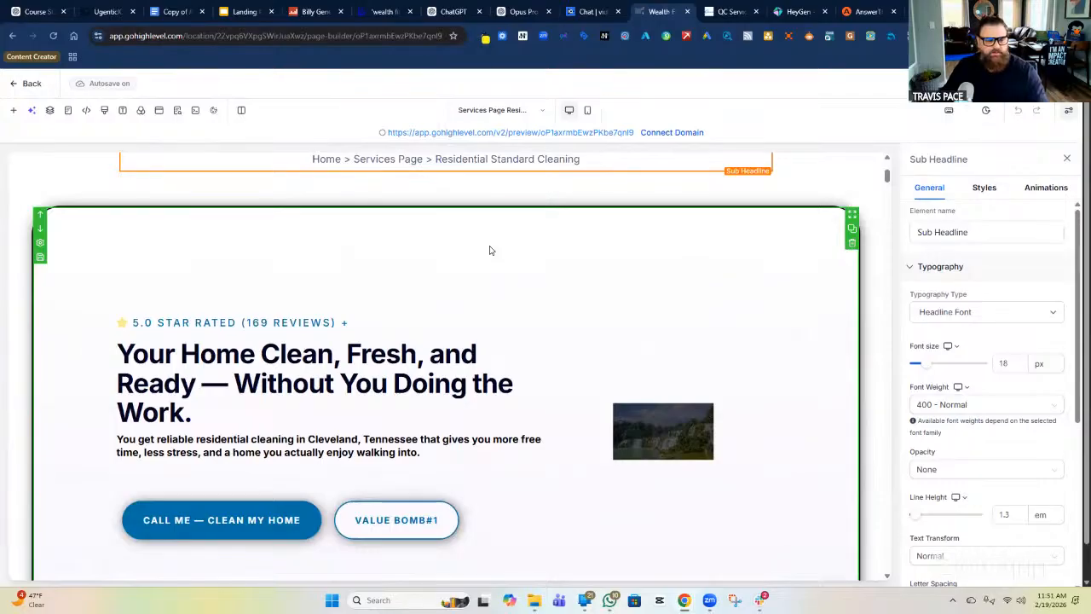
pyautogui.scroll(-1, 490, 250)
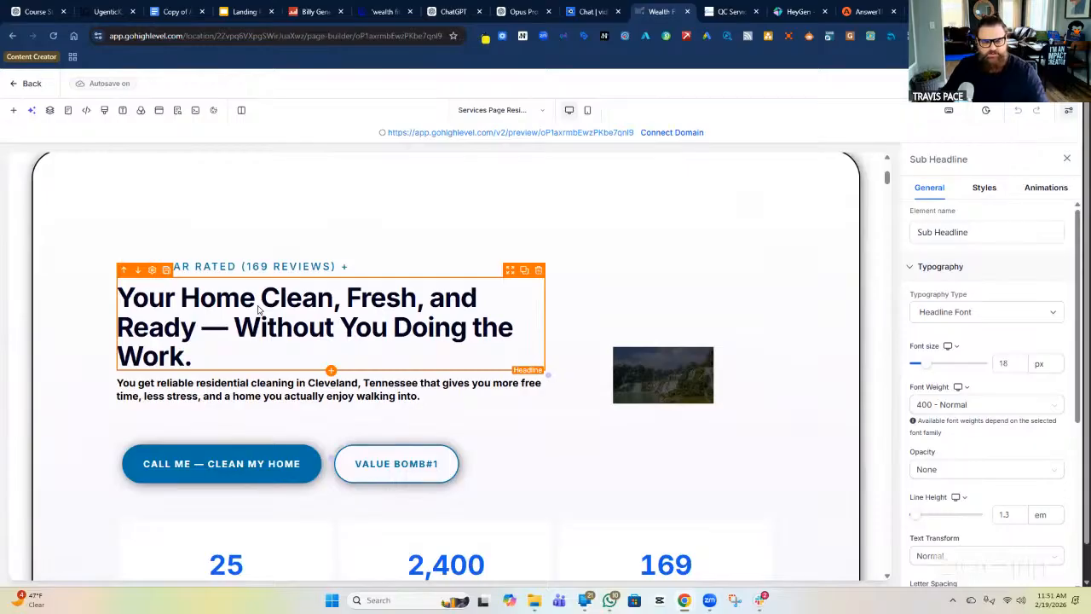
pyautogui.scroll(-1, 259, 309)
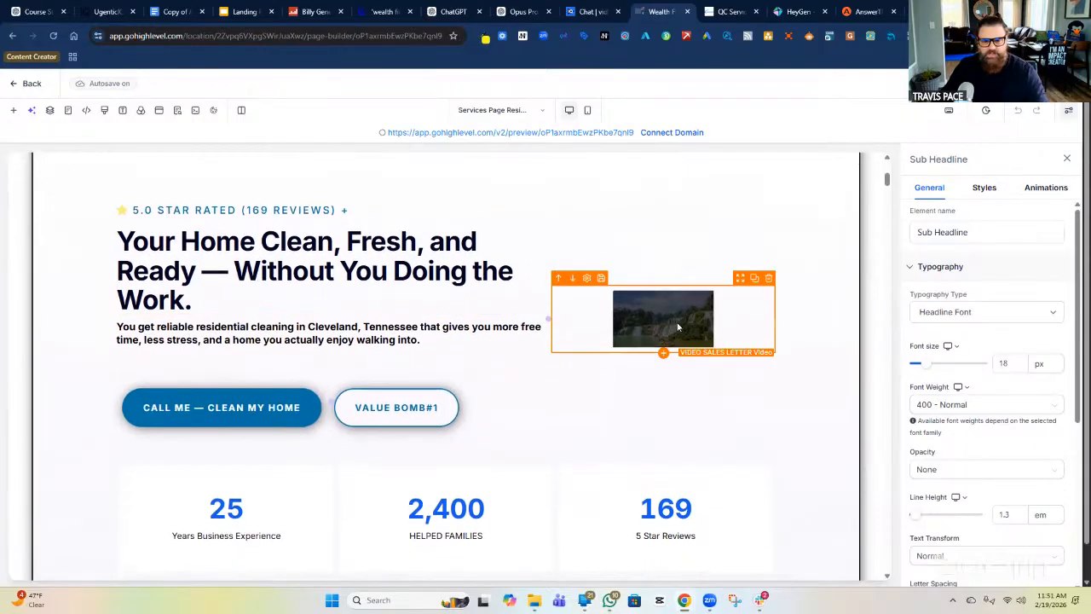
pyautogui.click(678, 326)
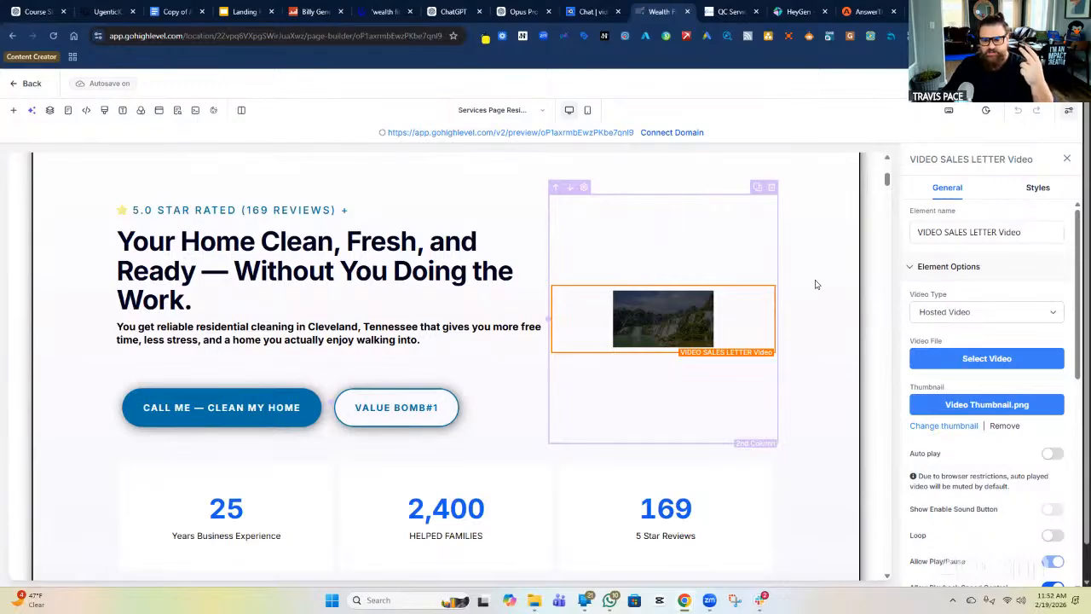
pyautogui.scroll(-3, 990, 502)
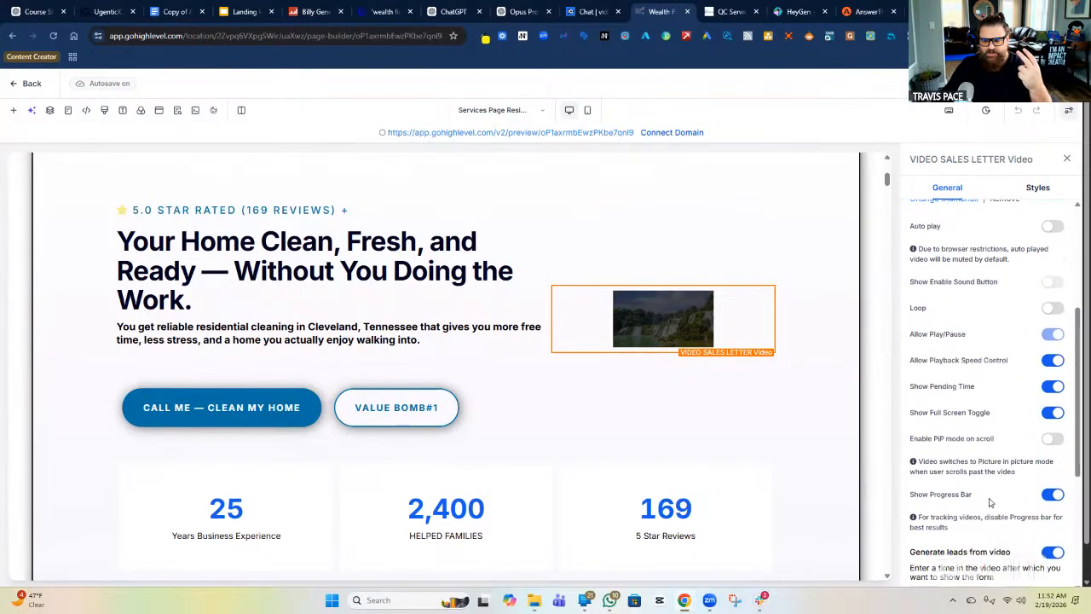
pyautogui.scroll(-2, 980, 443)
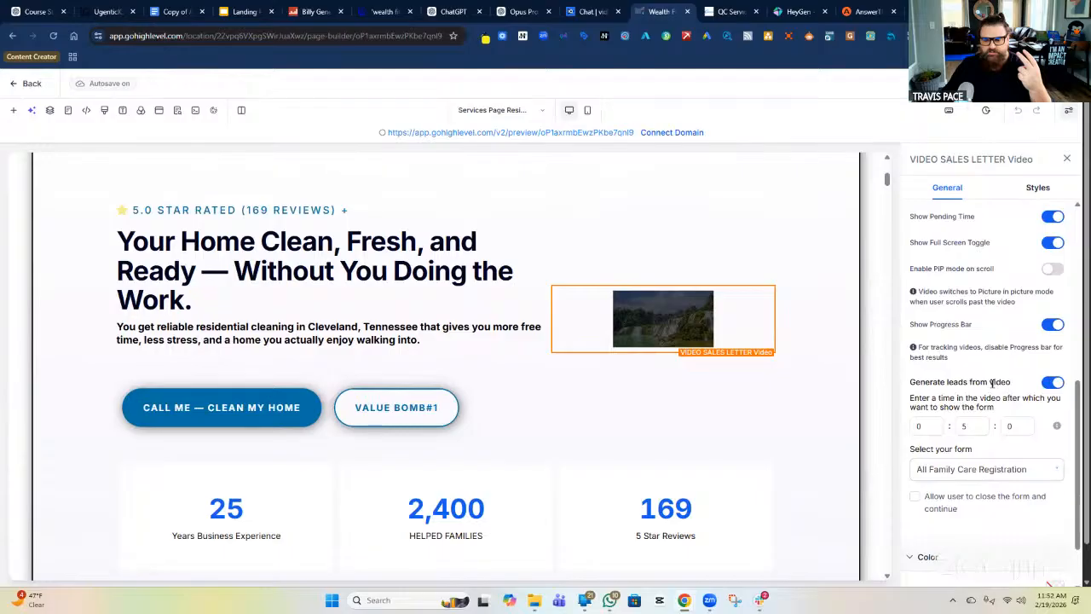
pyautogui.scroll(3, 991, 383)
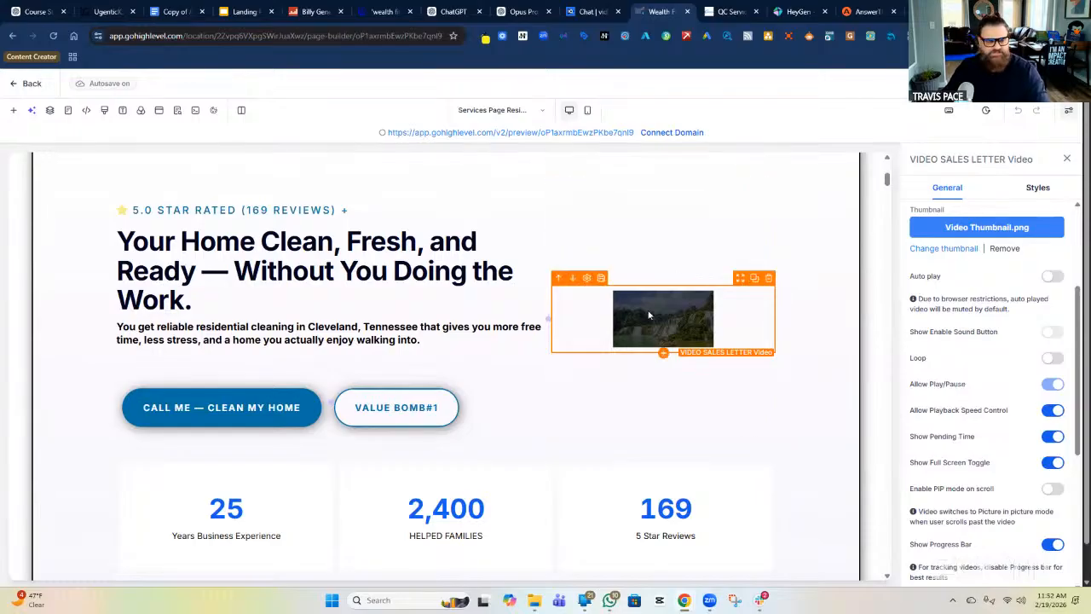
# Step: Examine the settings of the "Years Business Experience" counter and the "Value Bomb#1" button in the hero section
pyautogui.scroll(-1, 312, 464)
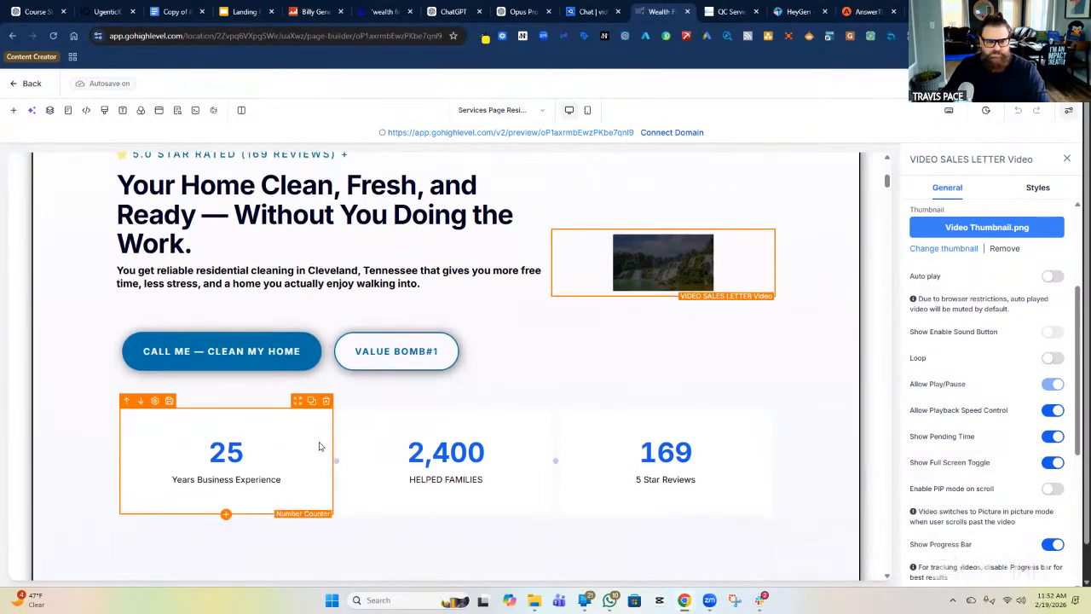
pyautogui.click(319, 446)
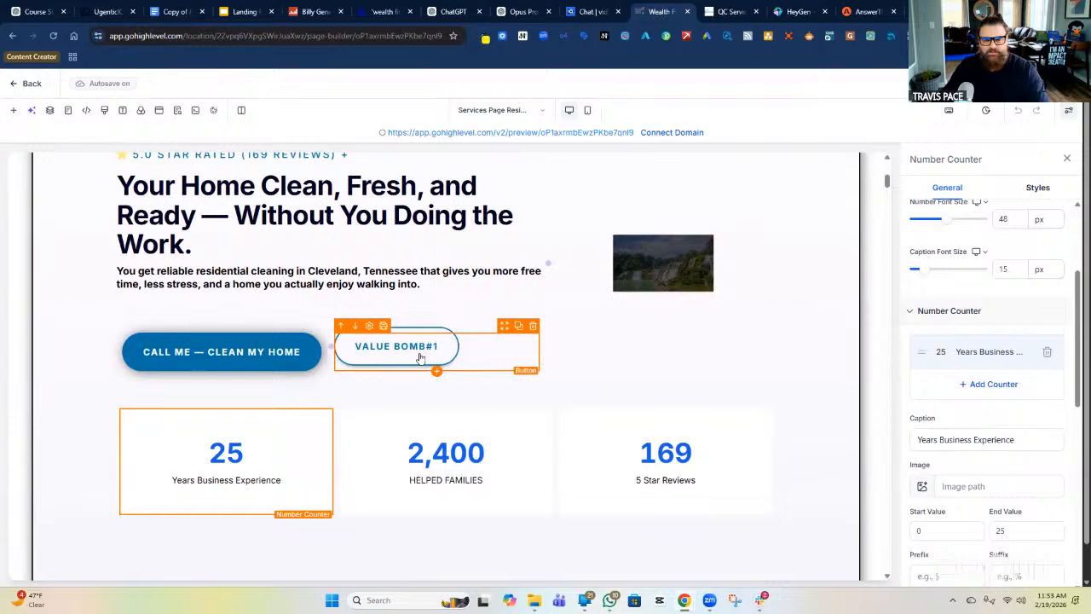
pyautogui.click(419, 358)
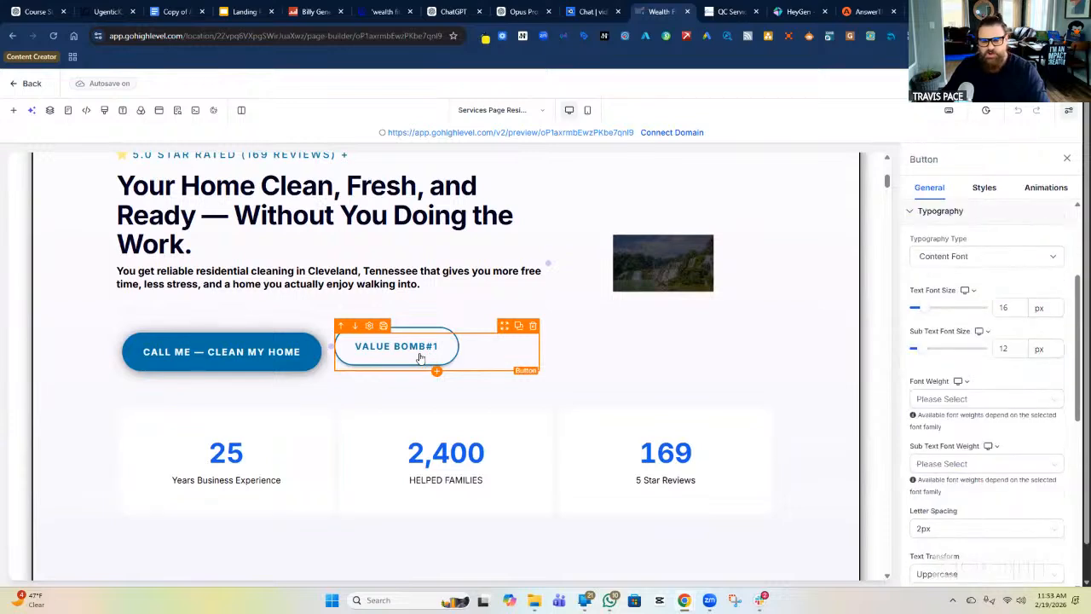
pyautogui.scroll(3, 980, 307)
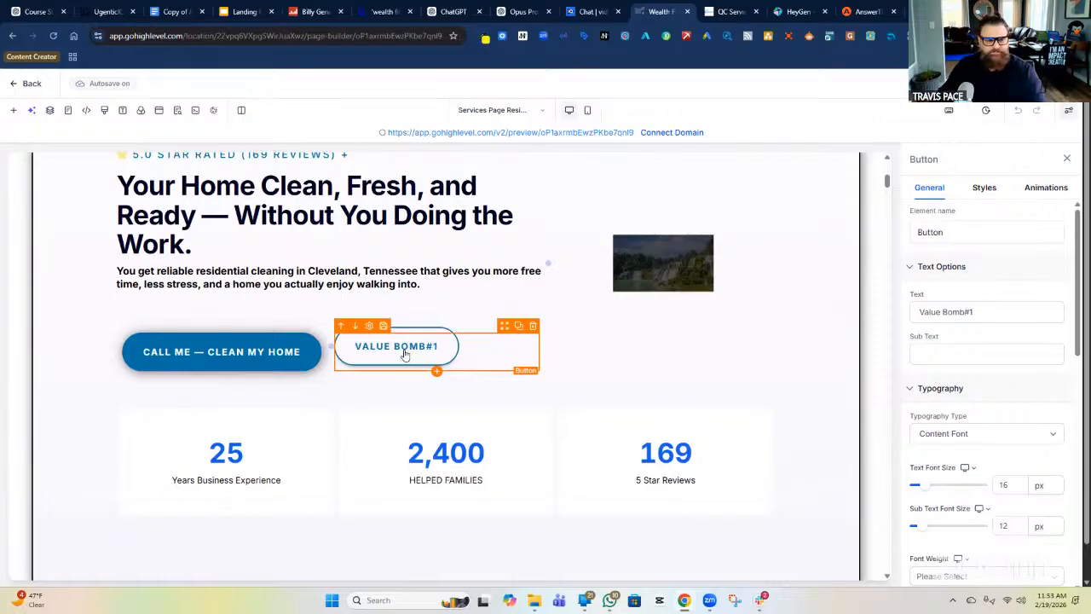
# Step: Review the six audience cards in the "This Service Is Perfect If You Are" section
pyautogui.scroll(-5, 475, 309)
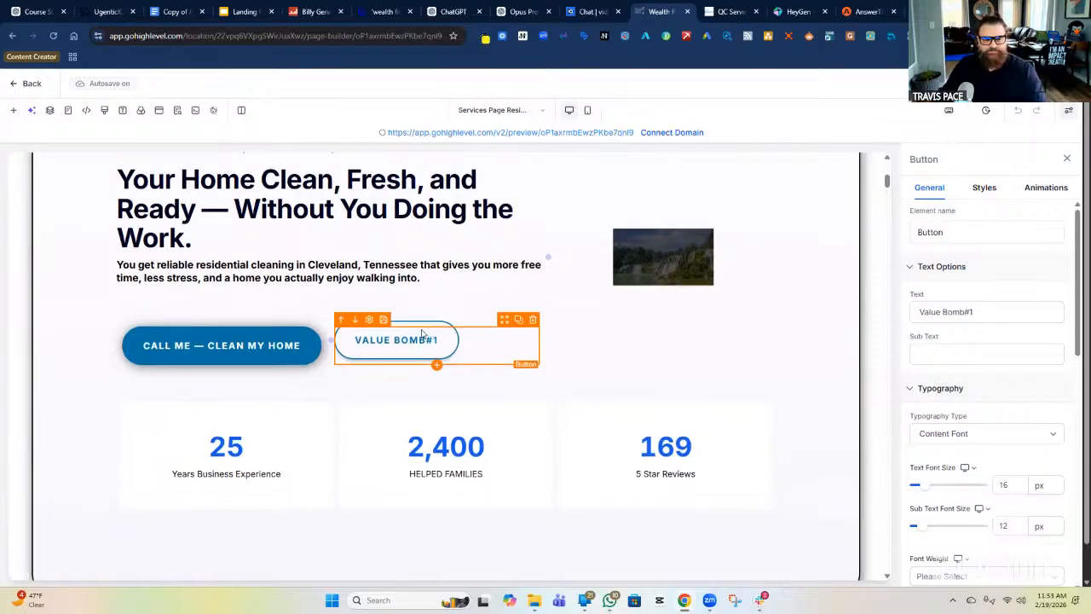
pyautogui.scroll(-2, 516, 298)
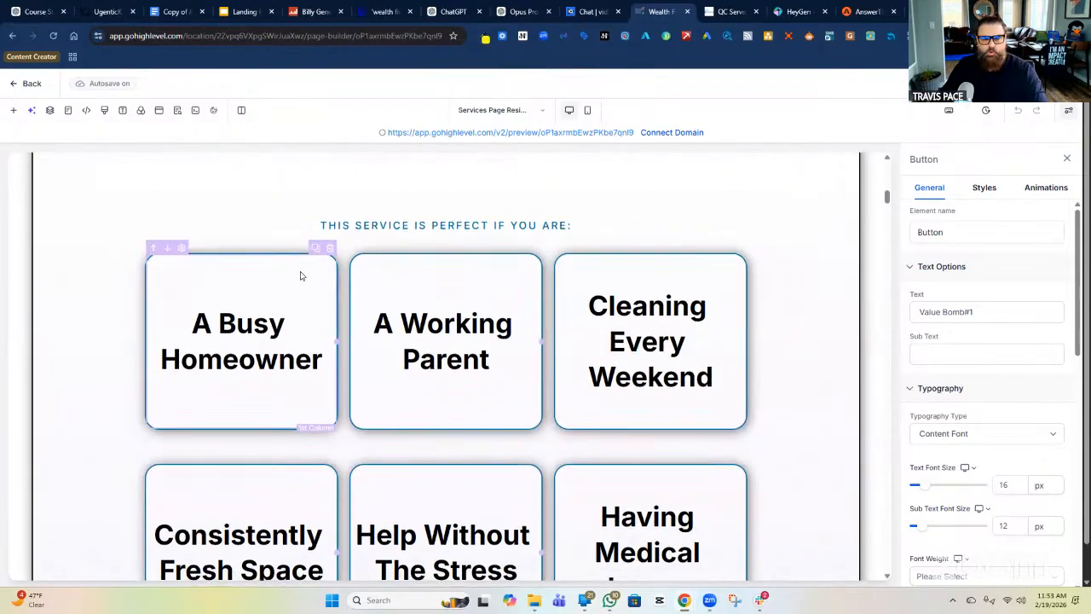
pyautogui.scroll(-2, 299, 275)
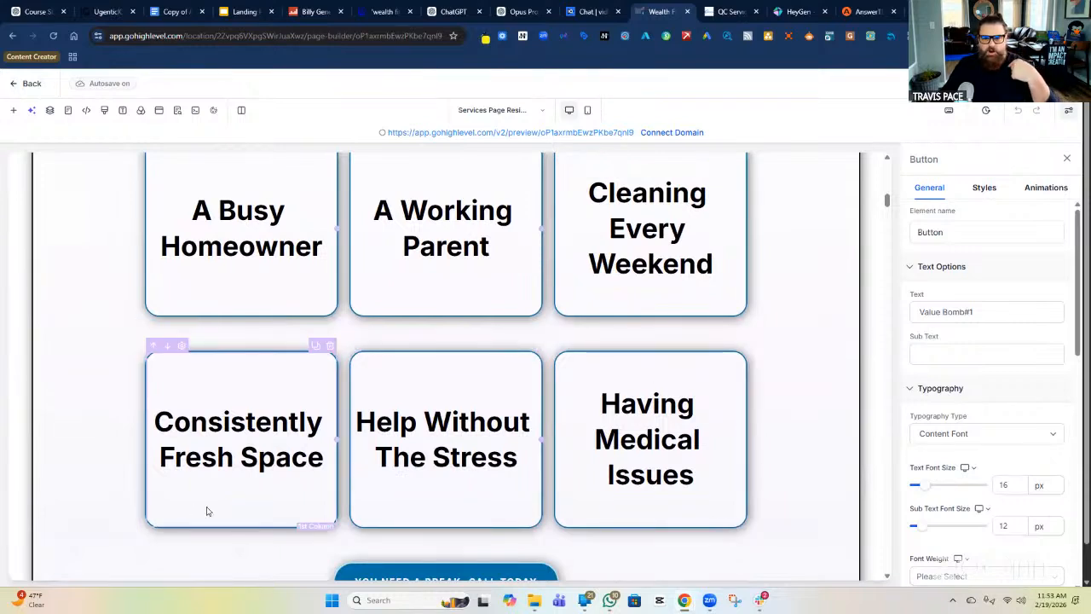
pyautogui.scroll(1, 206, 510)
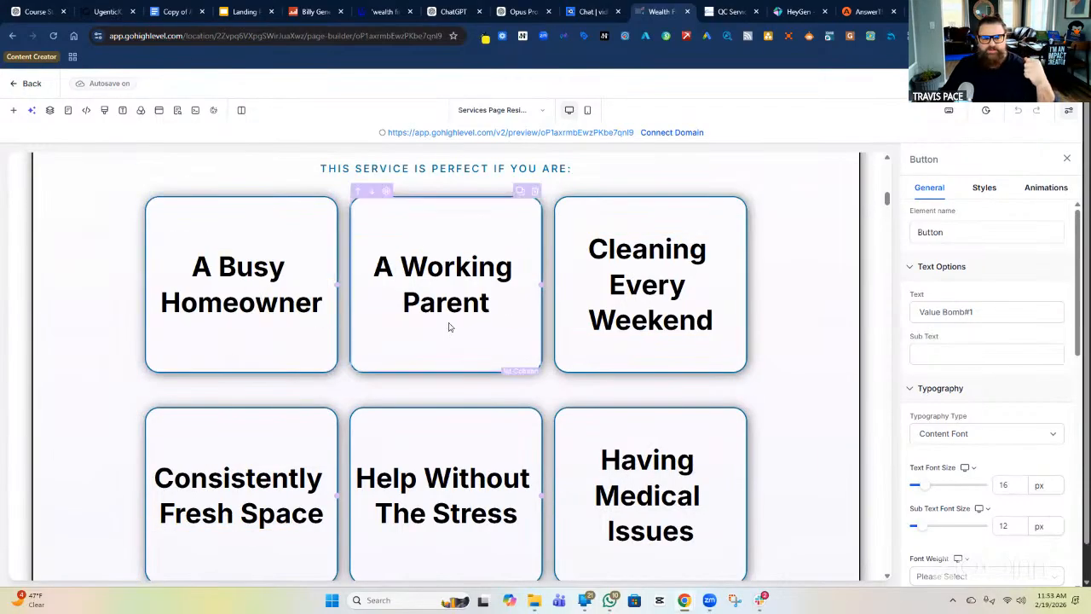
# Step: Review the call button under the audience cards and the overview cards in "The 5 Biggest Residential Cleaning Pains" section
pyautogui.scroll(-3, 554, 419)
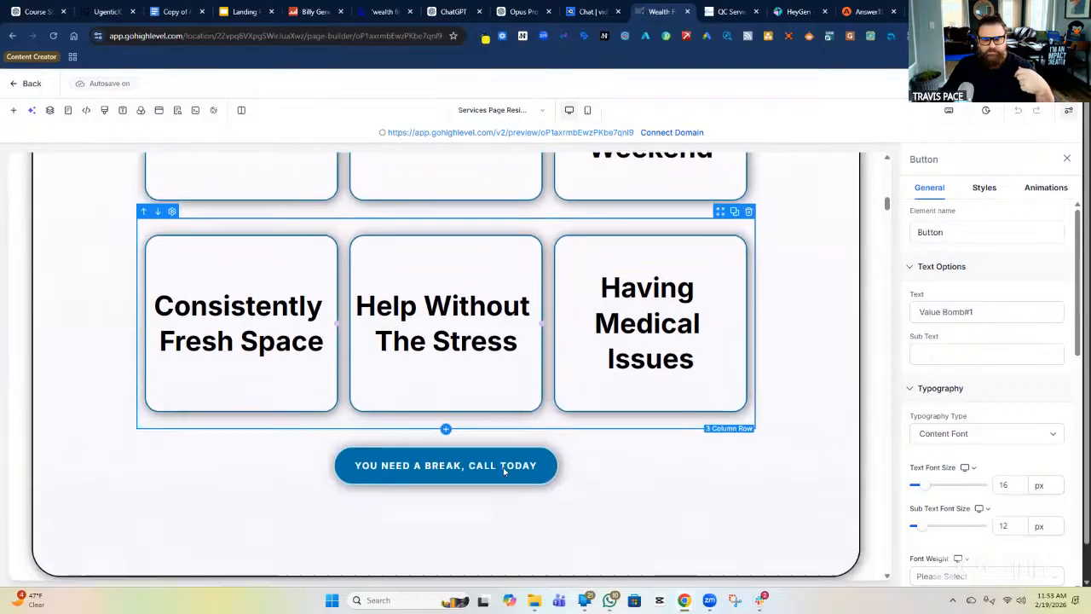
pyautogui.scroll(-1, 502, 471)
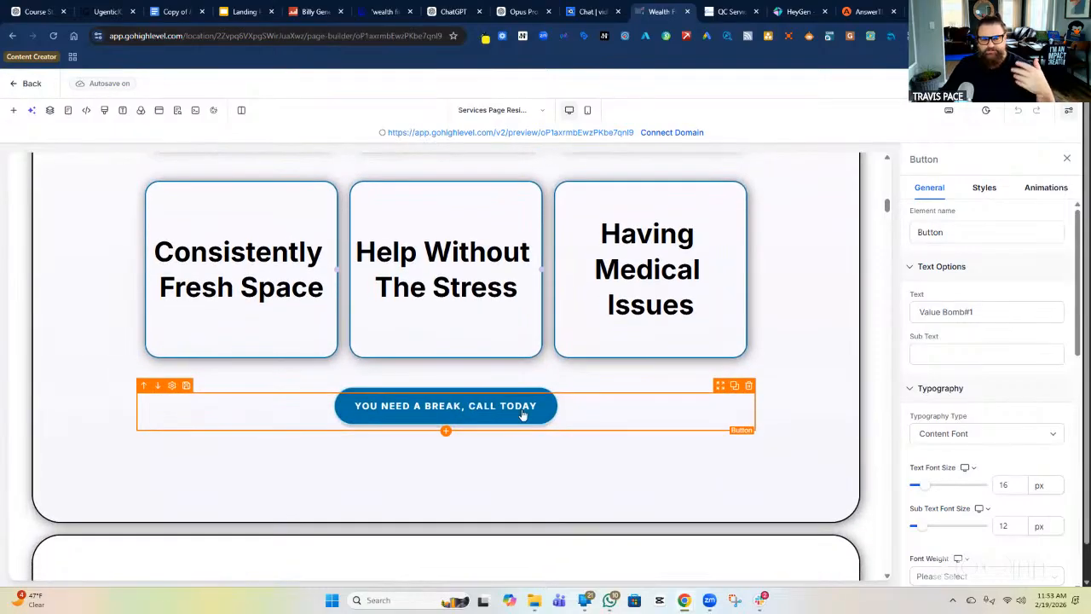
pyautogui.scroll(-5, 516, 414)
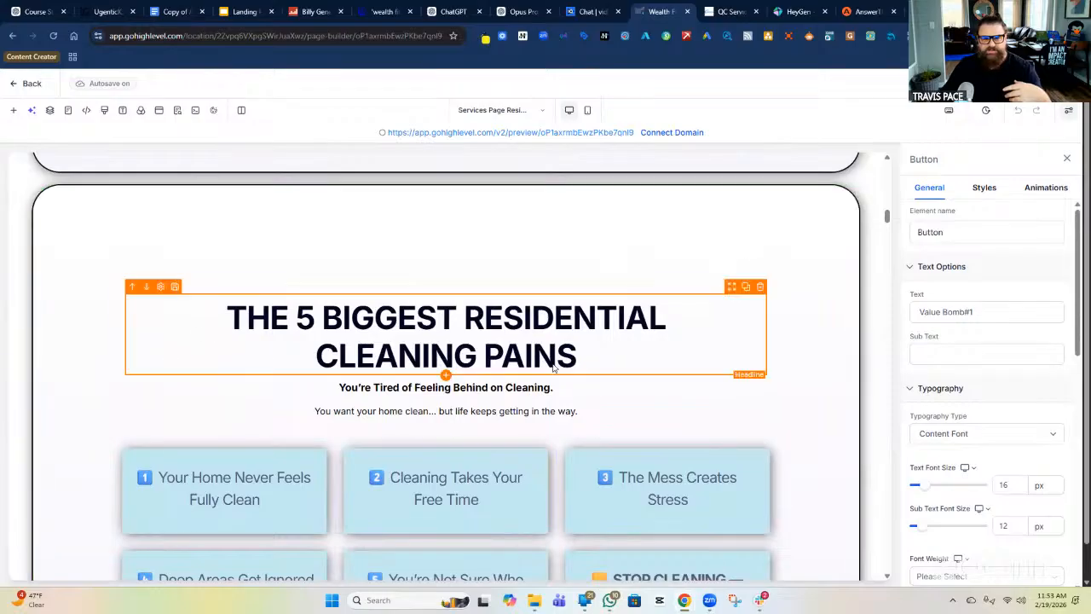
pyautogui.scroll(-2, 731, 370)
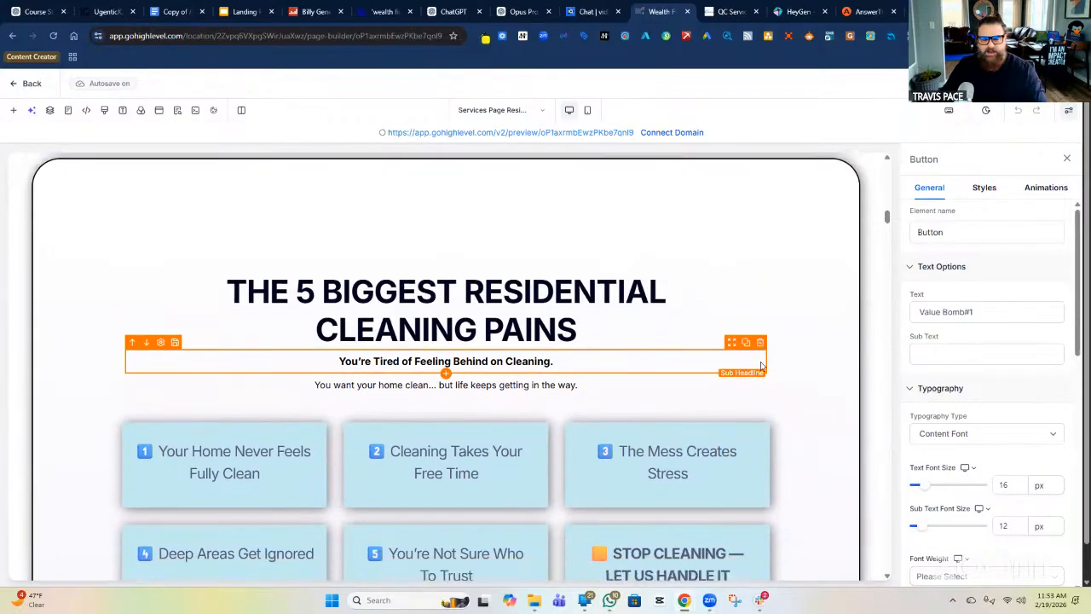
pyautogui.scroll(-3, 810, 338)
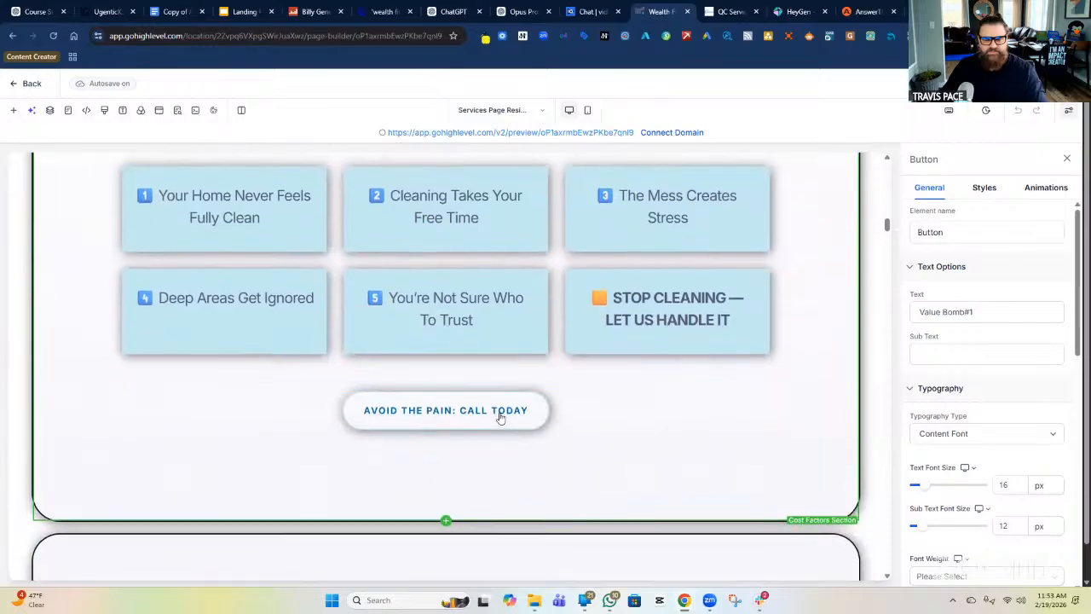
# Step: Examine the five illustrated pain blocks, from "Your Home Never Feels Fully Clean" through the "Stop Cleaning — Let Us Handle It" button
pyautogui.scroll(-7, 656, 378)
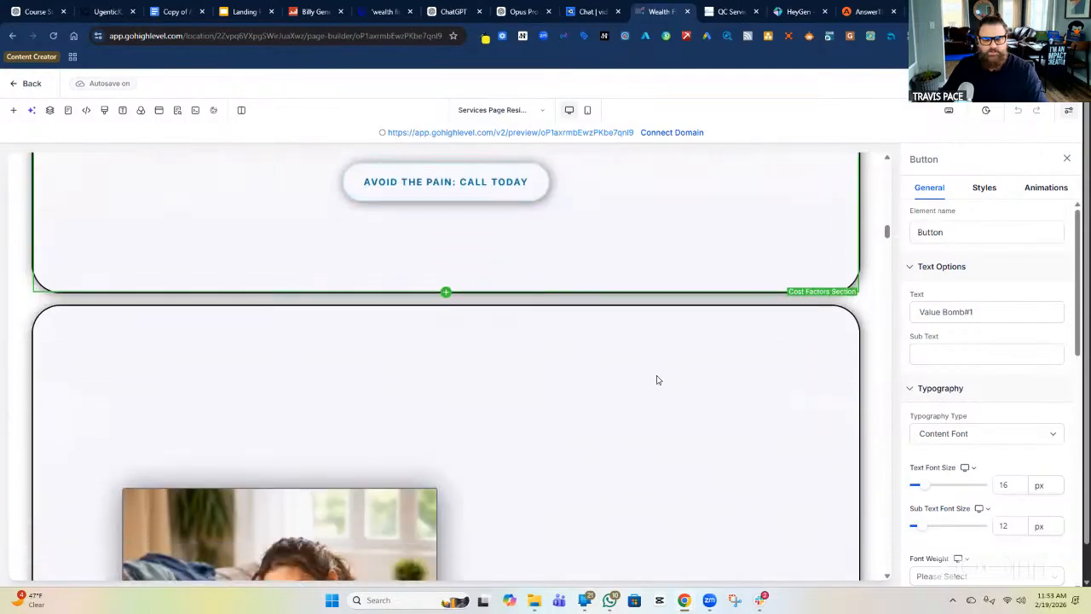
pyautogui.scroll(-2, 357, 351)
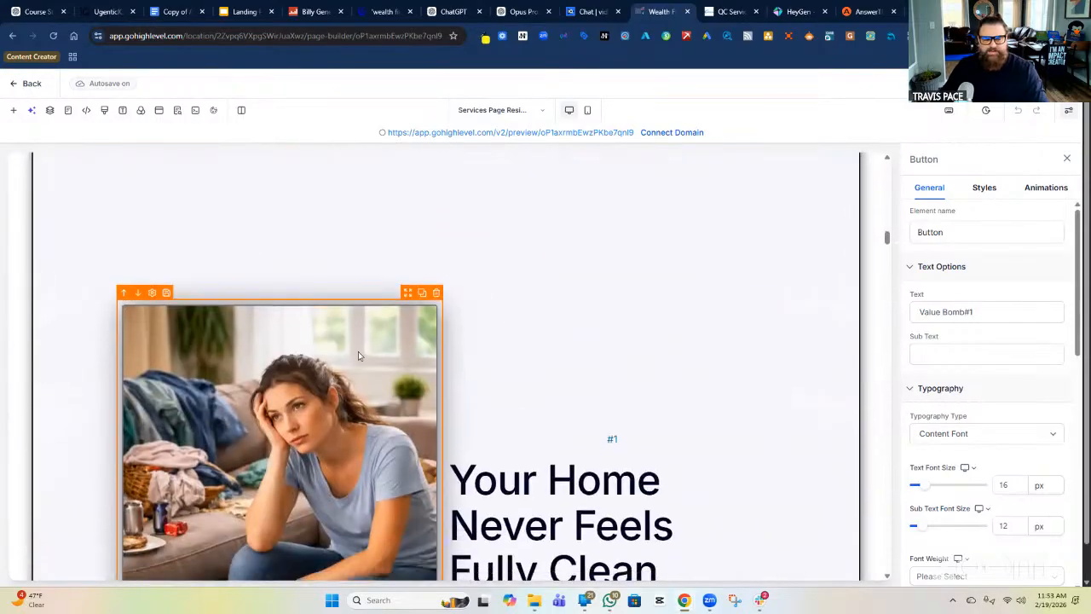
pyautogui.scroll(-1, 227, 318)
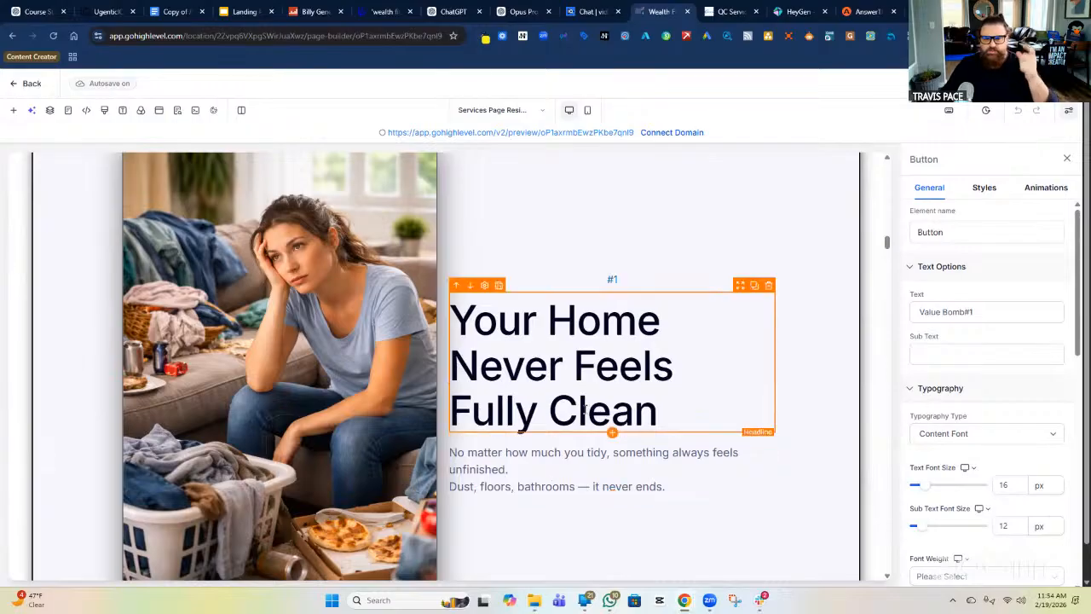
pyautogui.scroll(-5, 583, 410)
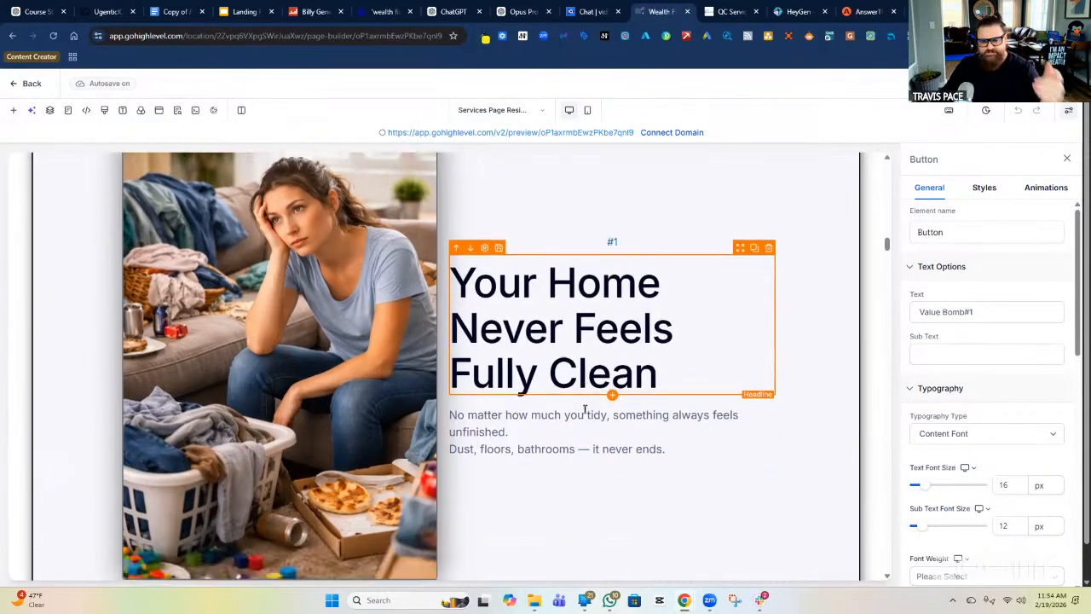
pyautogui.scroll(-10, 414, 392)
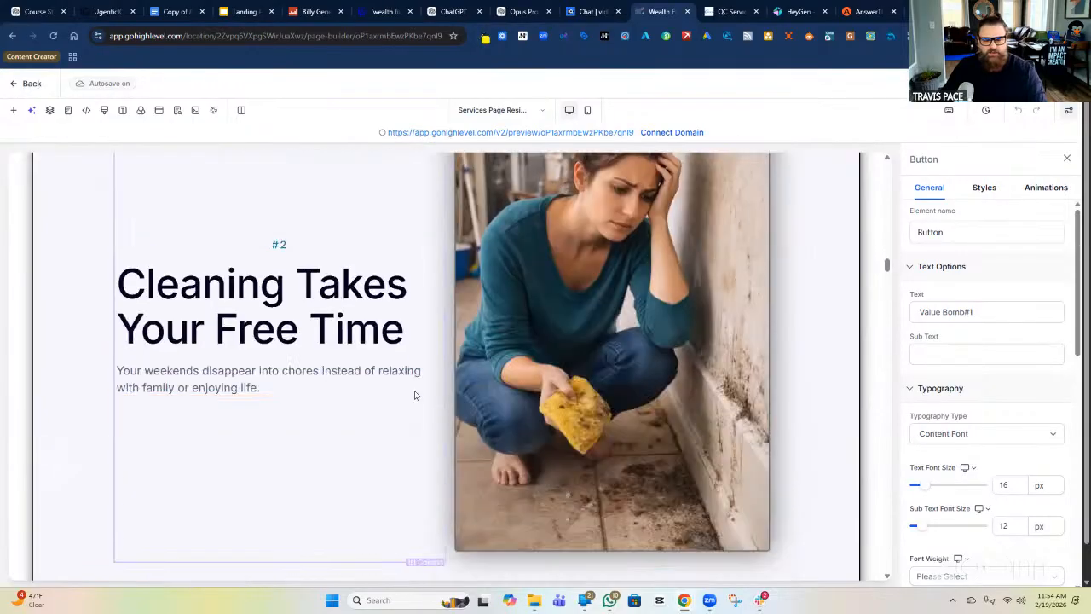
pyautogui.scroll(-8, 469, 360)
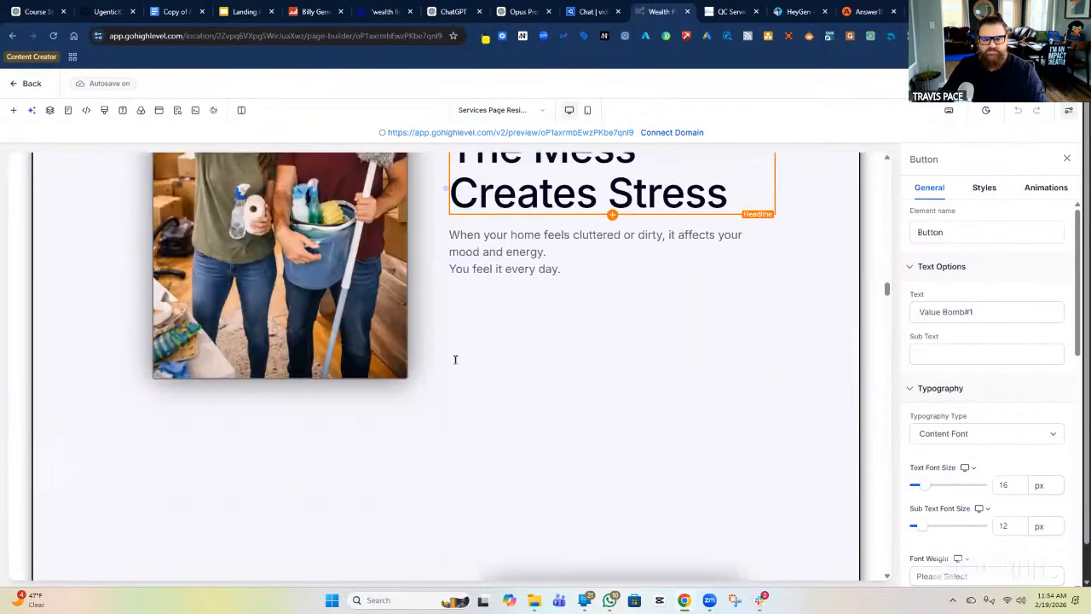
pyautogui.scroll(-6, 455, 359)
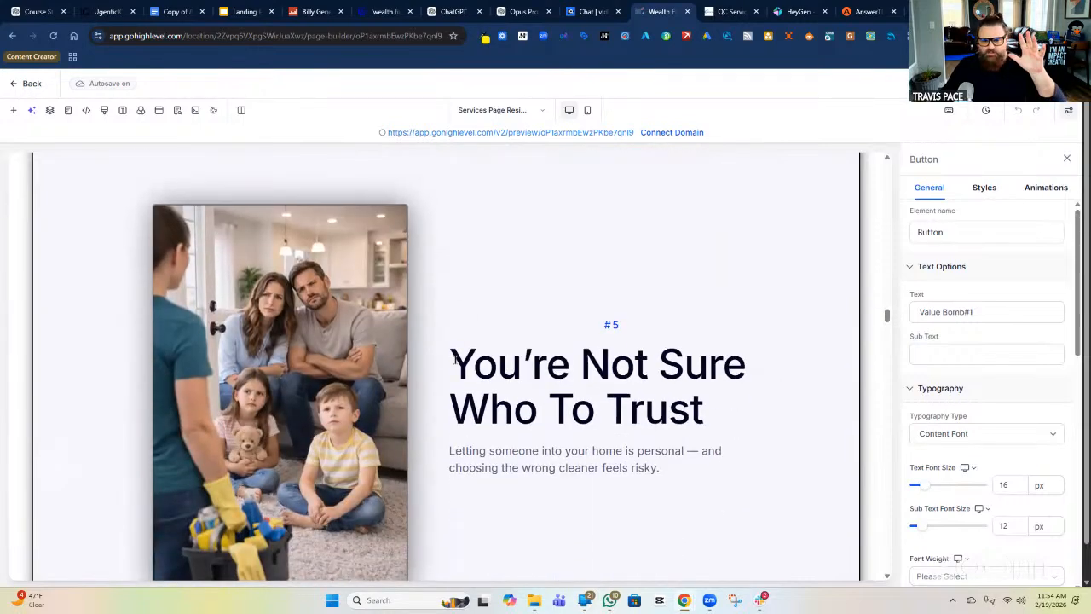
pyautogui.scroll(-3, 454, 359)
pyautogui.scroll(-1, 455, 359)
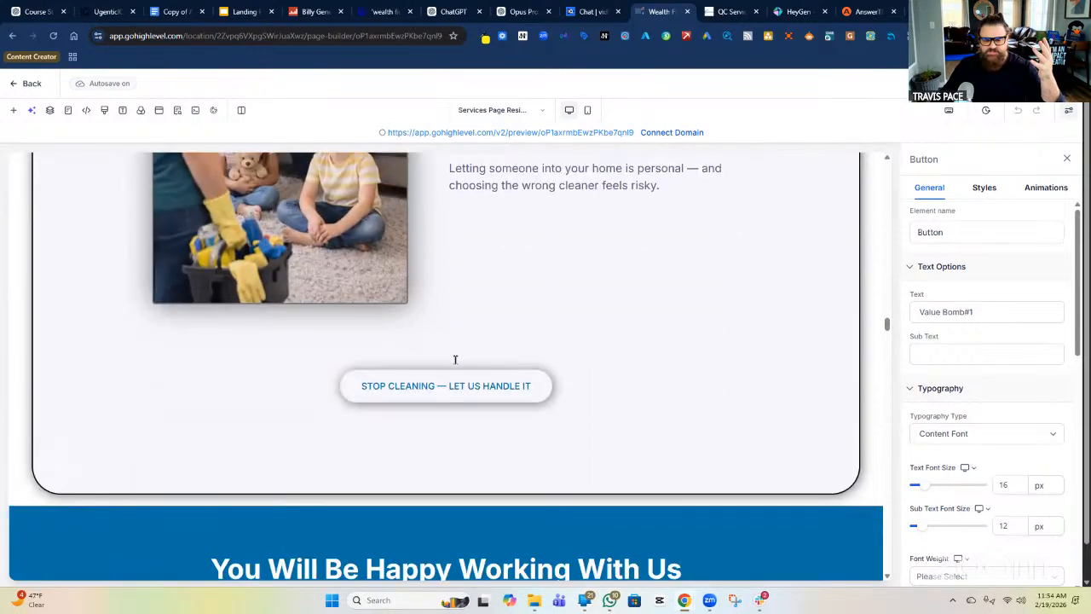
# Step: Review the "You Will Be Happy Working With Us" banner and the illustrated benefit blocks that mirror the pains
pyautogui.scroll(-6, 455, 359)
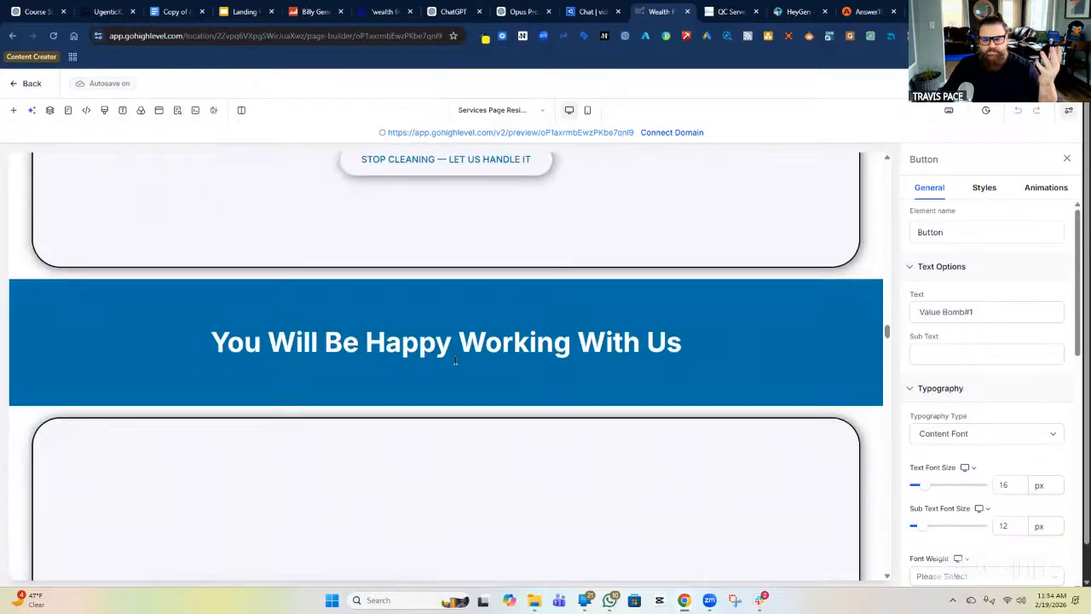
pyautogui.scroll(-8, 455, 359)
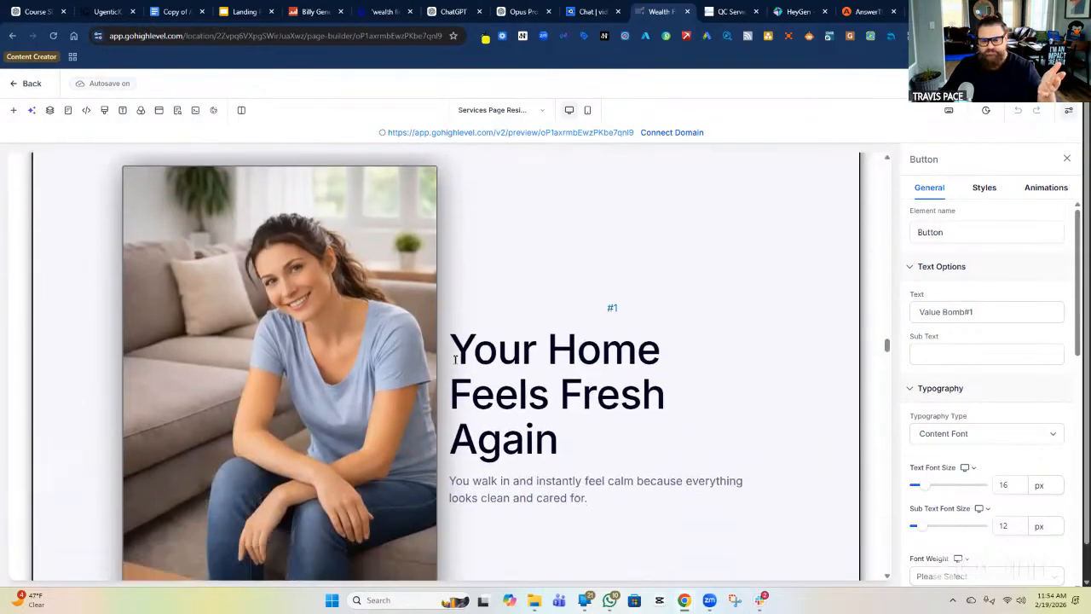
pyautogui.scroll(-3, 455, 359)
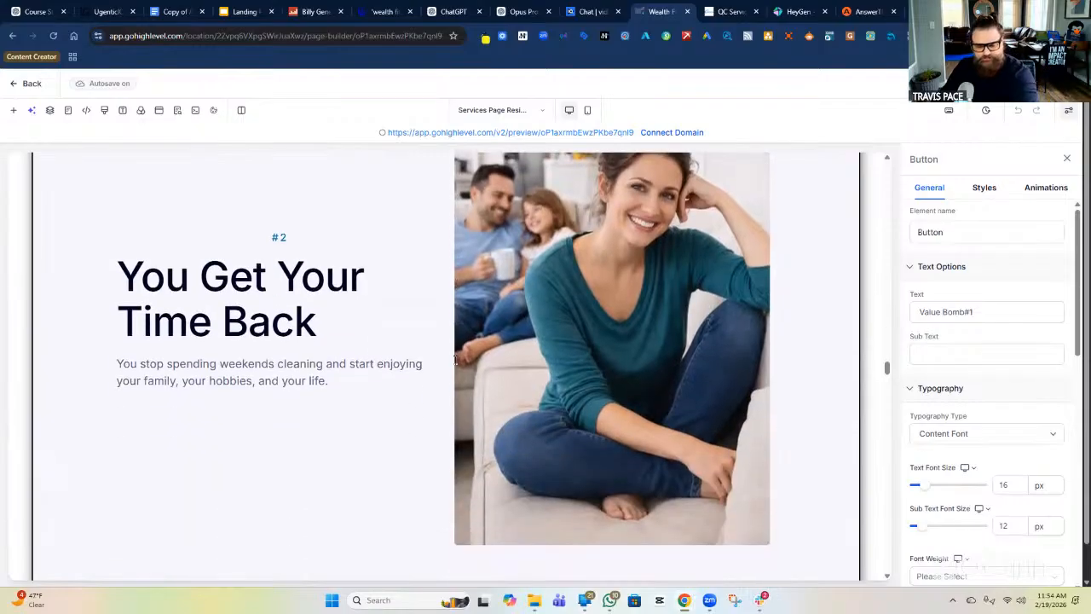
pyautogui.scroll(-10, 455, 359)
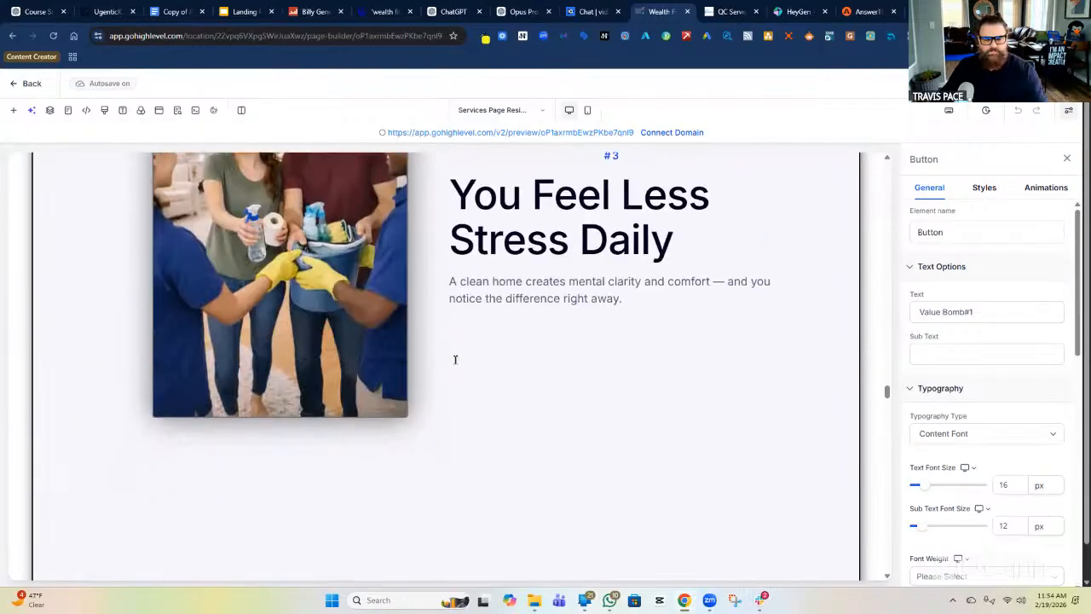
# Step: Review the customer testimonials under "Residential Standard Cleaning" and the "3 Easy Steps to Get Started" cards
pyautogui.scroll(-10, 455, 359)
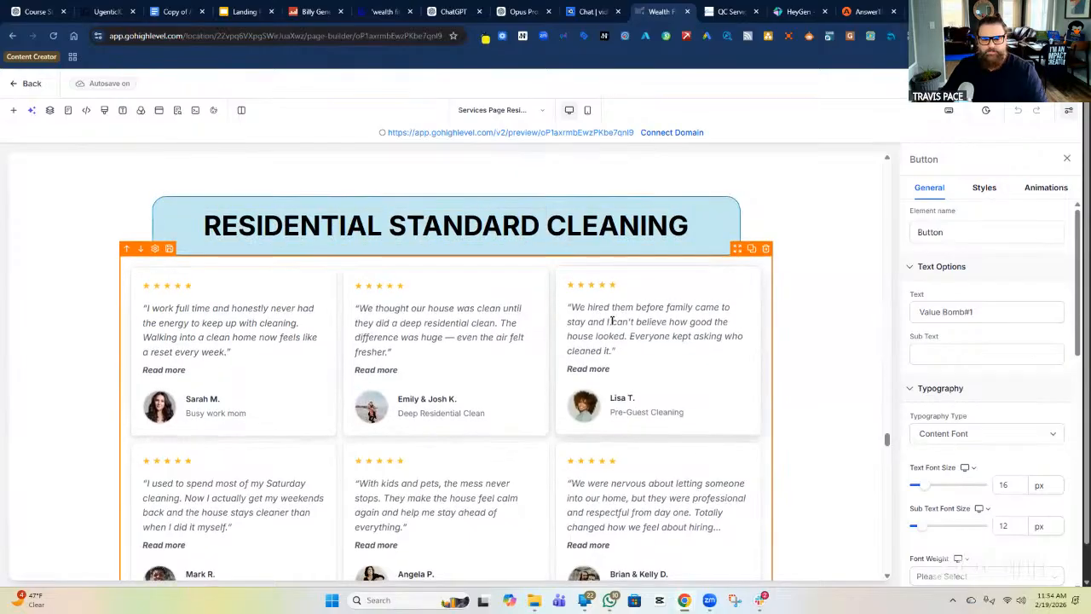
pyautogui.scroll(-1, 607, 317)
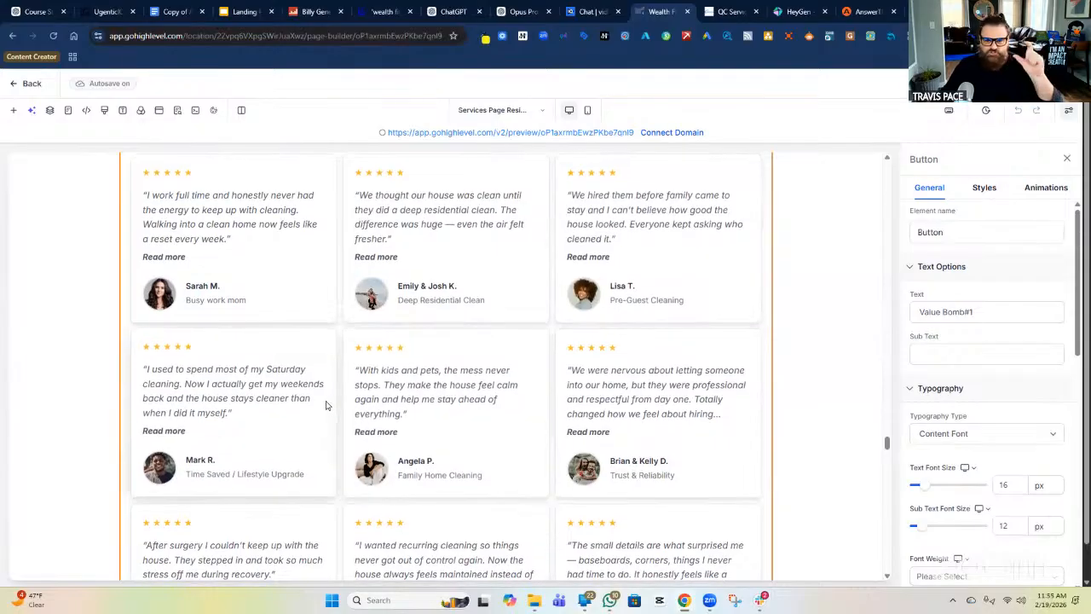
pyautogui.scroll(-5, 354, 385)
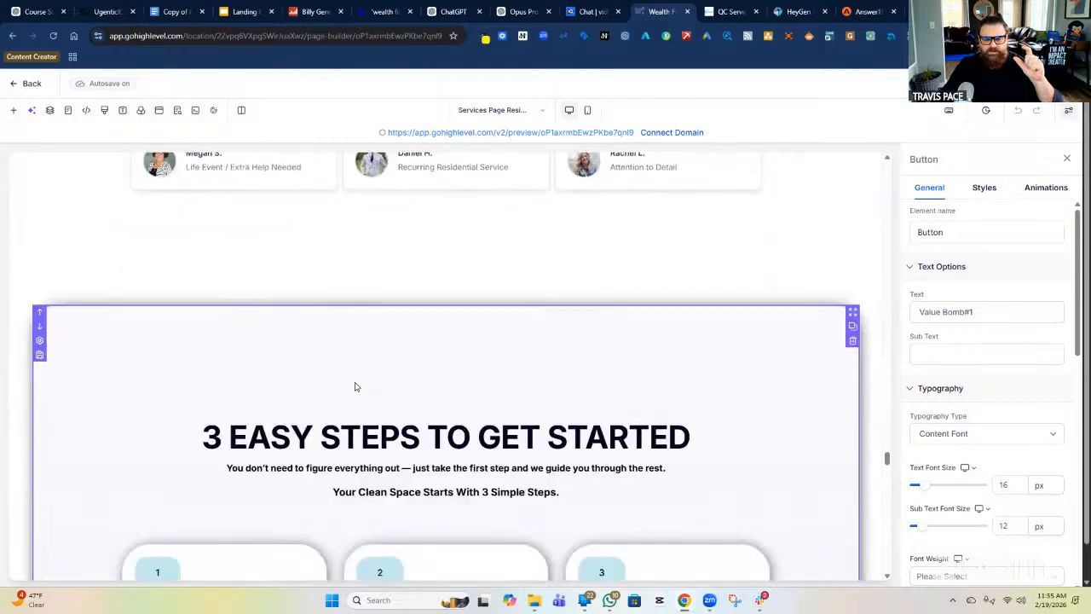
pyautogui.scroll(-3, 357, 387)
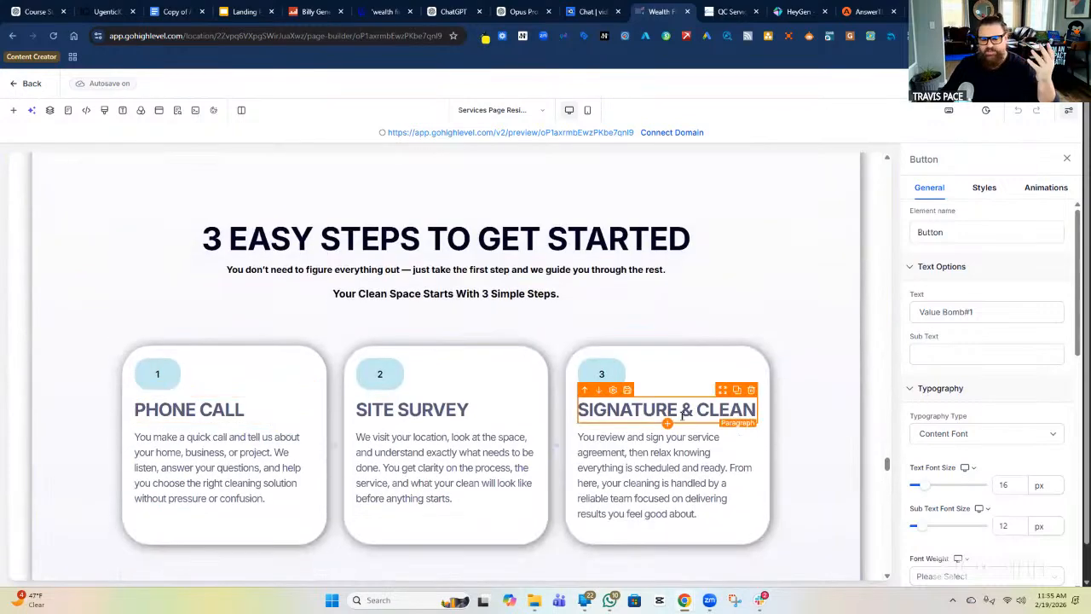
# Step: Review the "Meet the Team of Professionals" section and the list of frequently asked questions
pyautogui.scroll(-6, 682, 415)
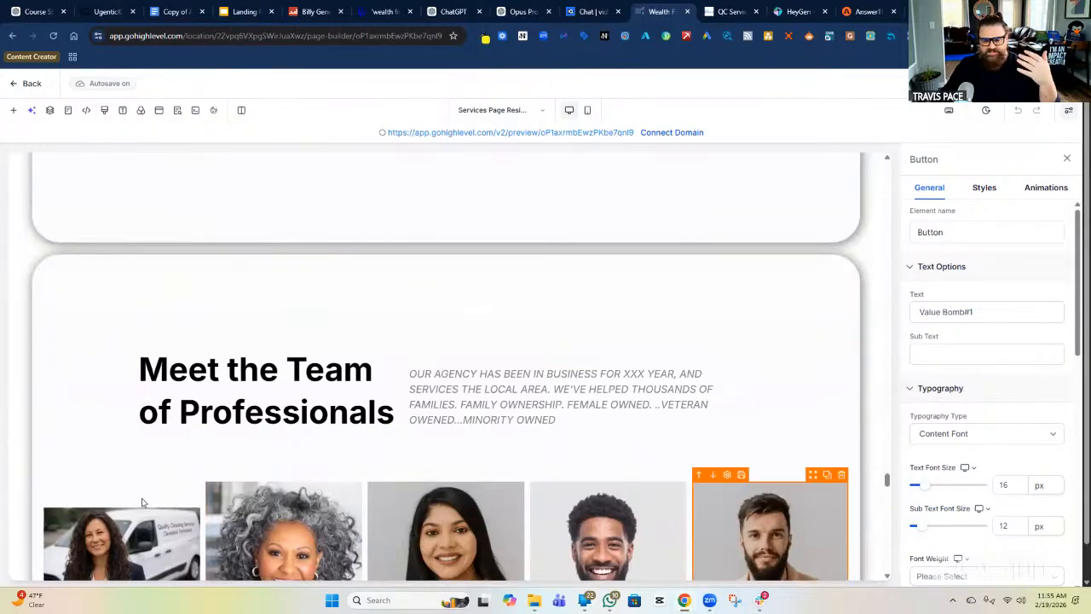
pyautogui.scroll(-2, 325, 486)
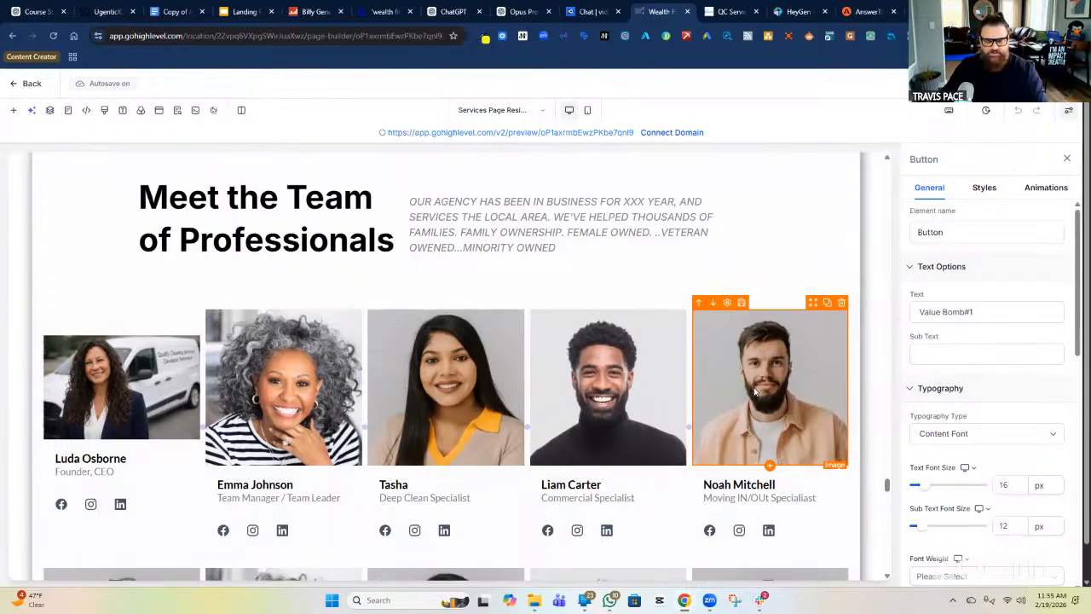
pyautogui.scroll(-6, 758, 394)
pyautogui.scroll(-3, 728, 375)
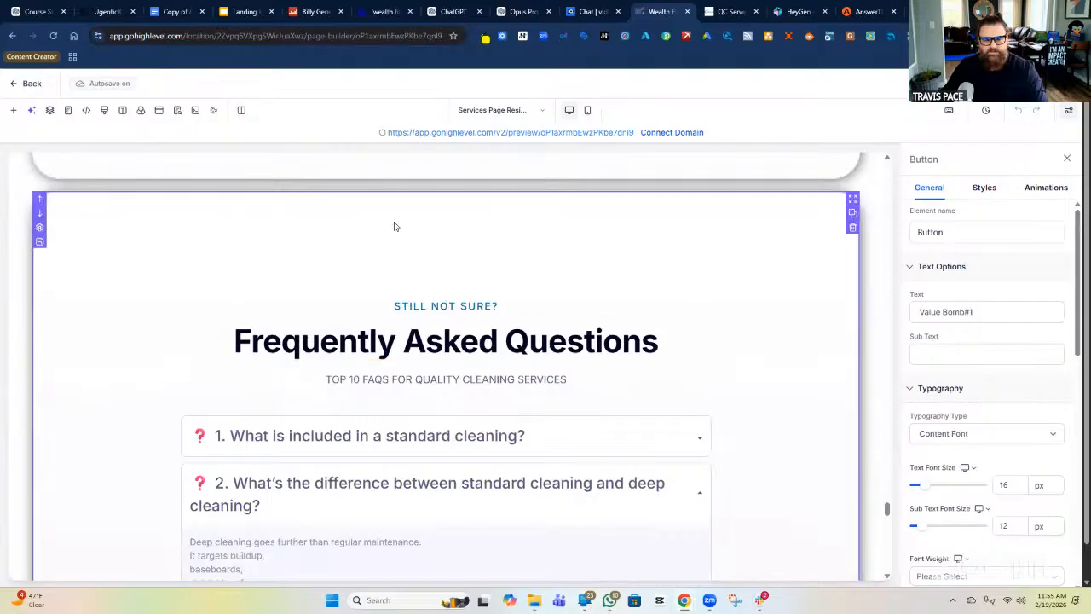
pyautogui.scroll(-10, 480, 342)
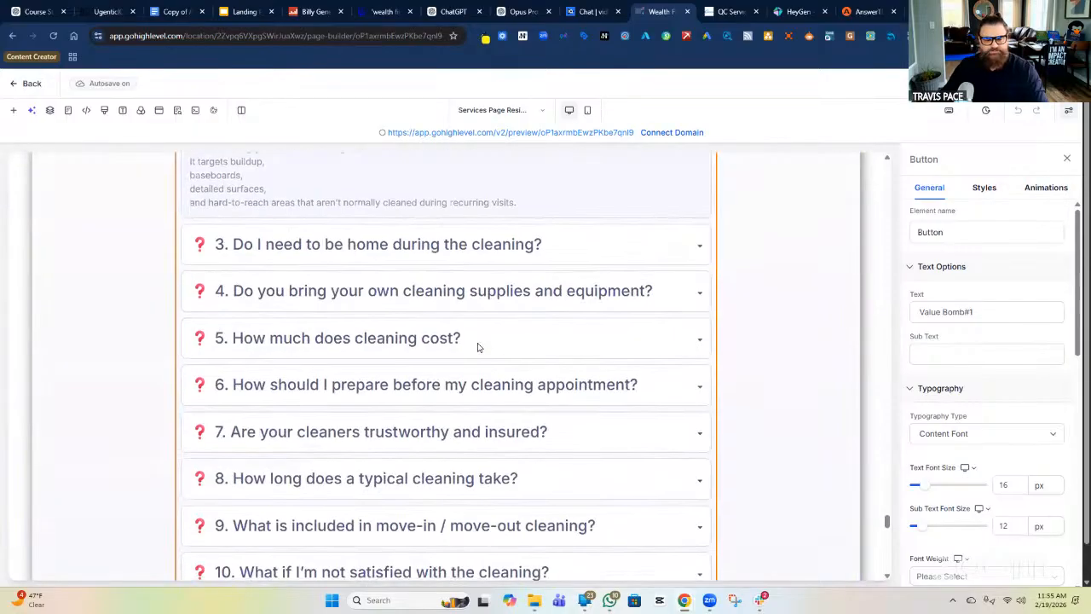
# Step: Review the closing "How Much Longer" offer section and open the settings of its video
pyautogui.scroll(-3, 256, 358)
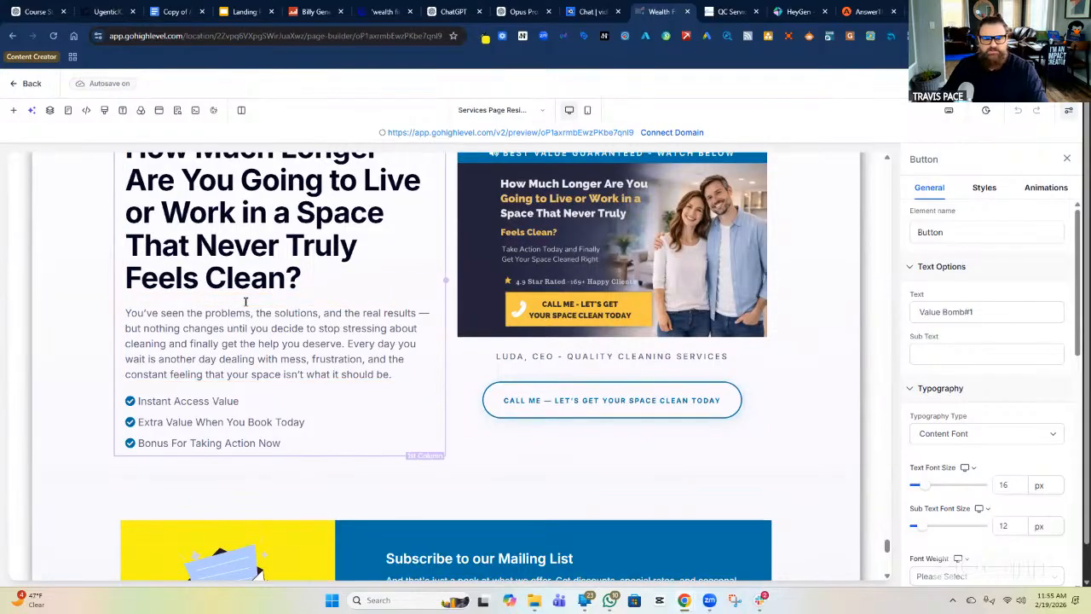
pyautogui.scroll(1, 281, 375)
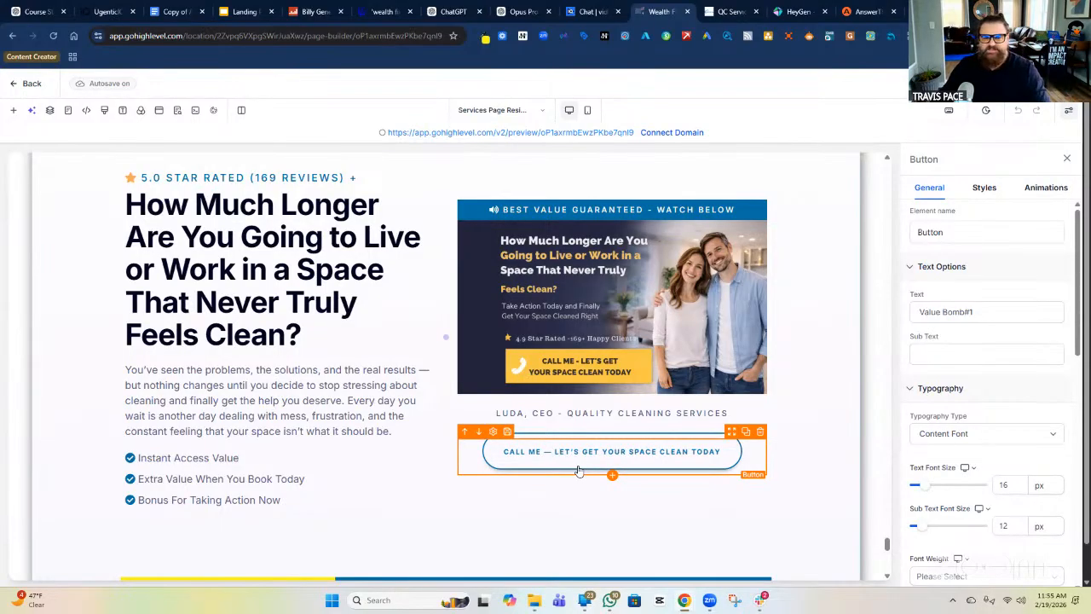
pyautogui.click(647, 286)
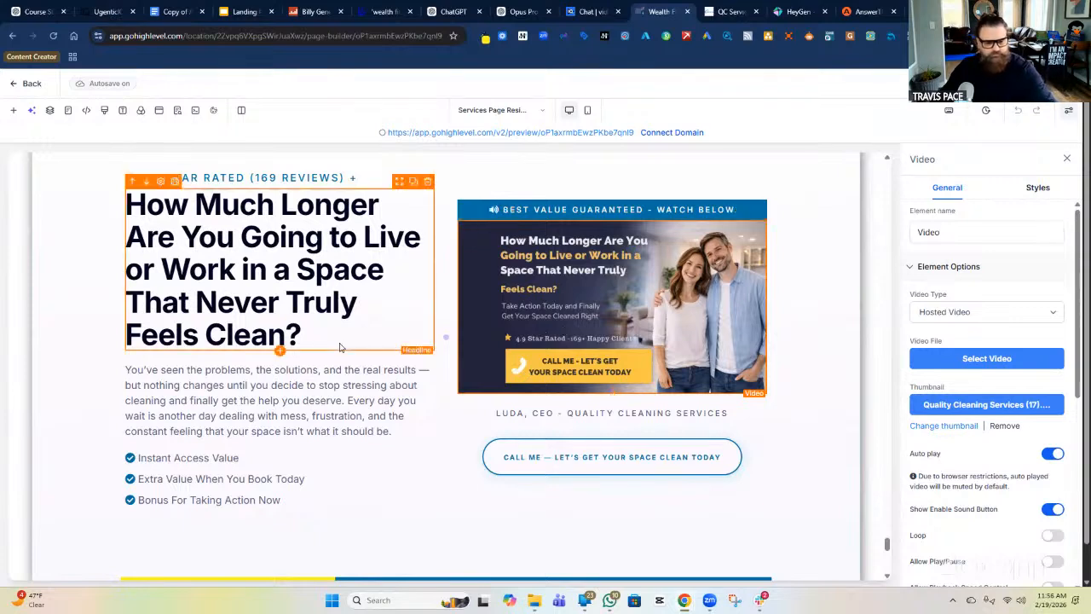
# Step: Review the bonus checklist in the closing offer and the "Subscribe to our Mailing List" form below it
pyautogui.scroll(-2, 366, 333)
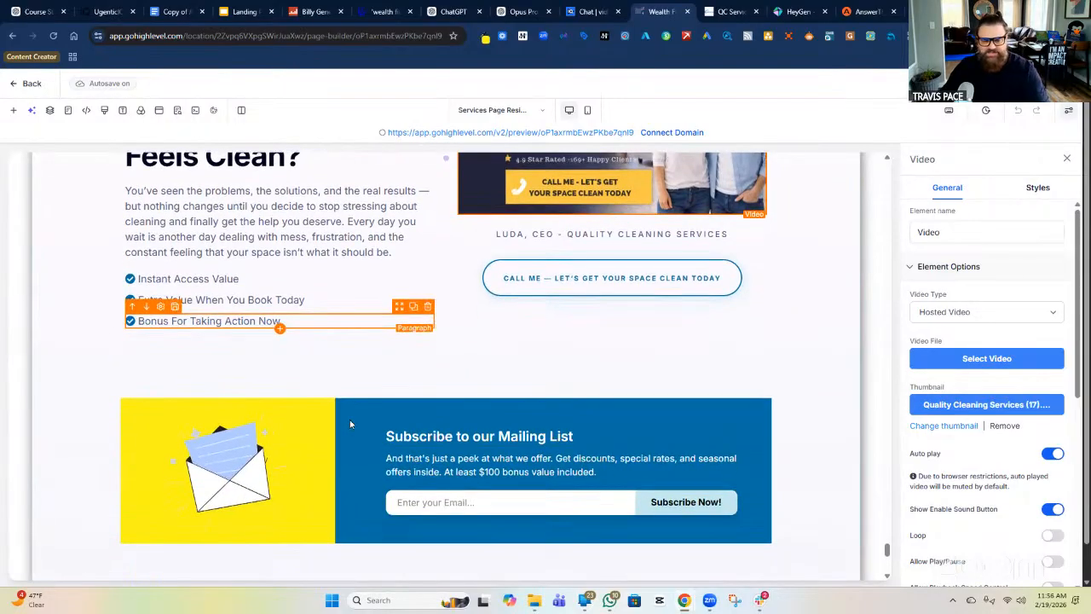
pyautogui.scroll(-1, 349, 419)
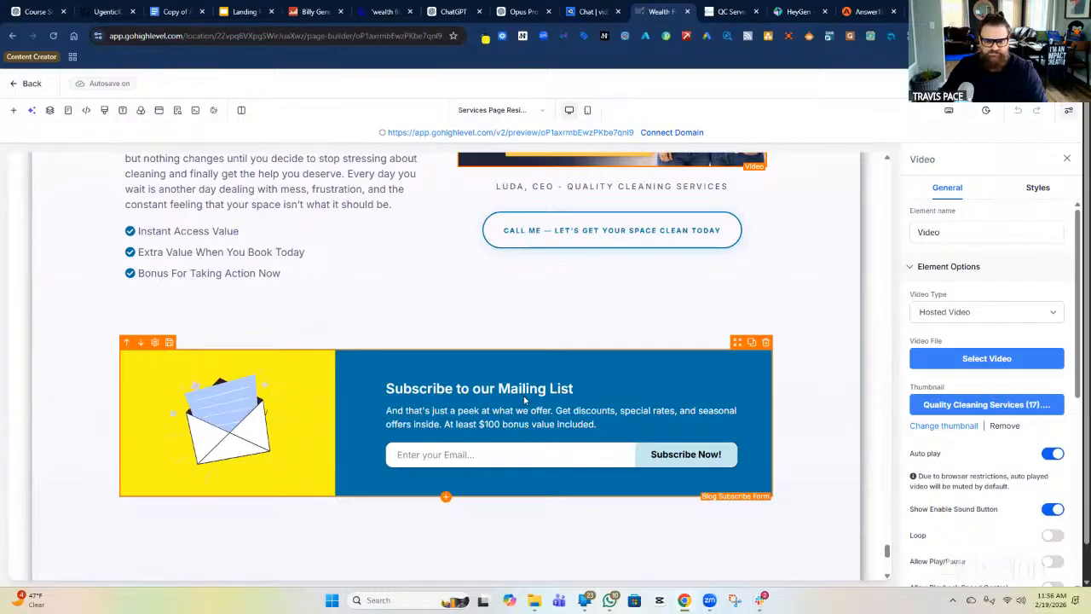
pyautogui.scroll(-2, 523, 396)
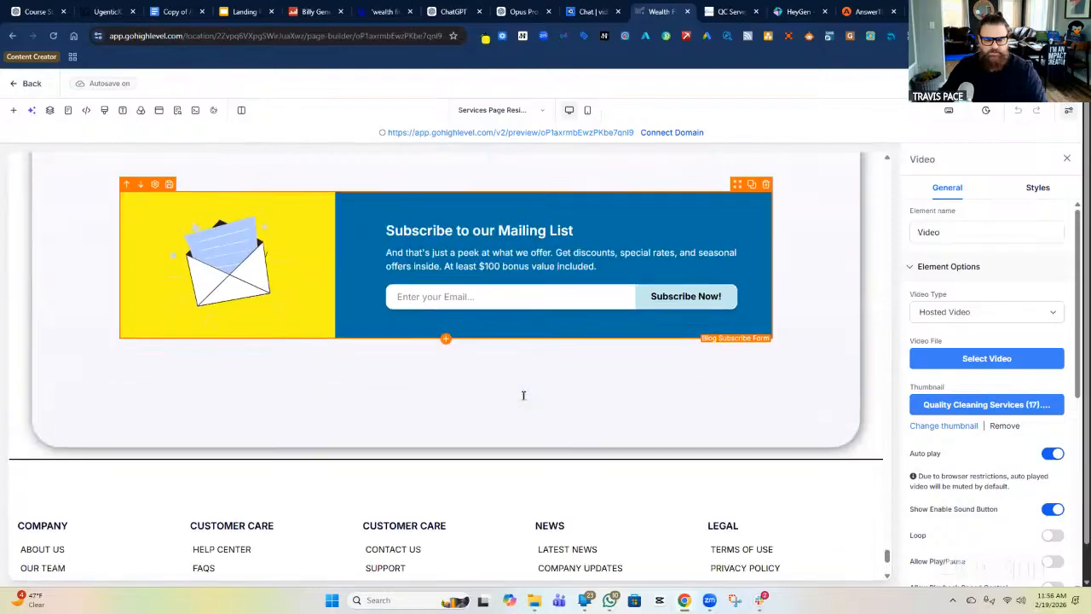
# Step: Examine the footer's link columns and open the settings of the universal footer section
pyautogui.scroll(-3, 522, 395)
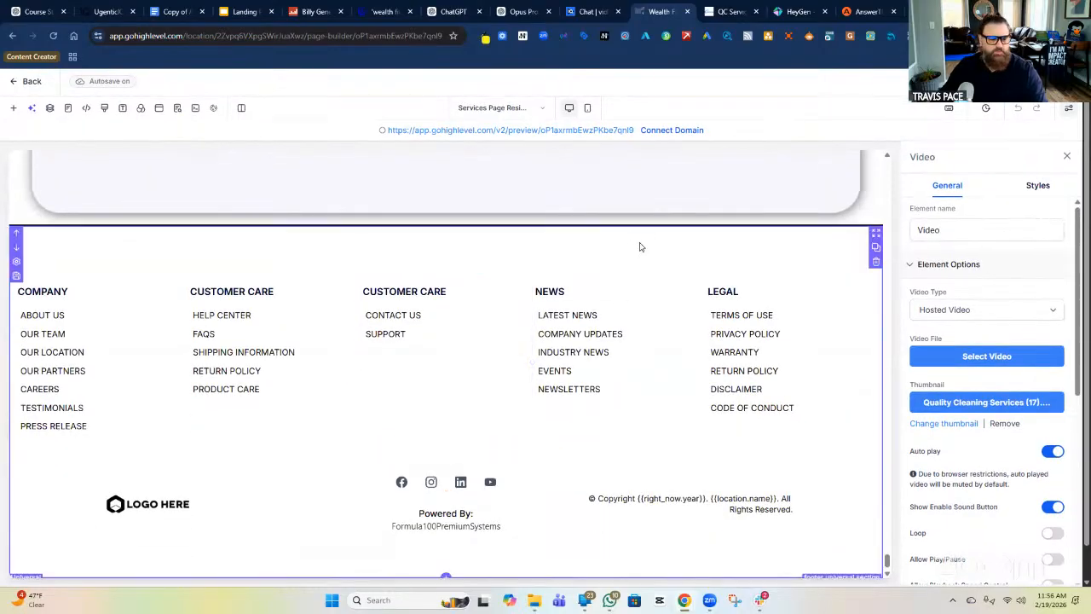
pyautogui.click(450, 251)
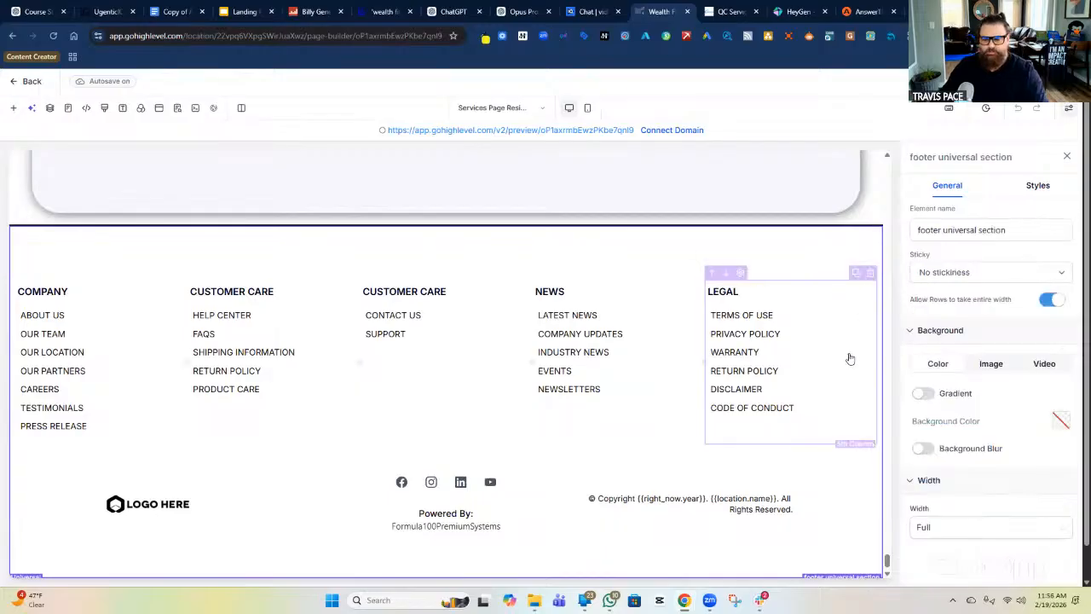
pyautogui.scroll(-1, 807, 558)
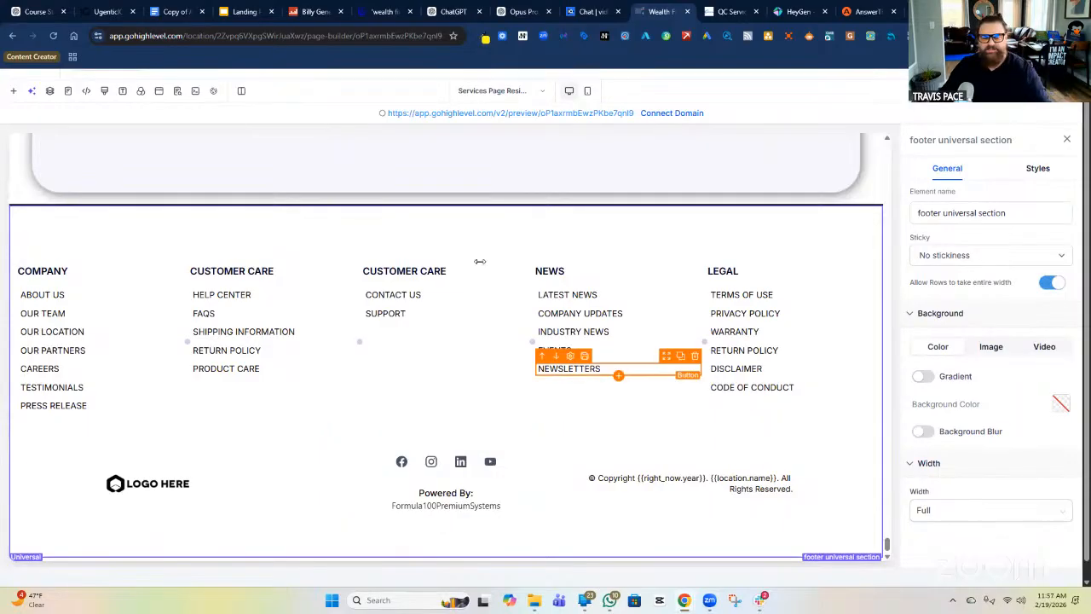
pyautogui.scroll(3, 480, 262)
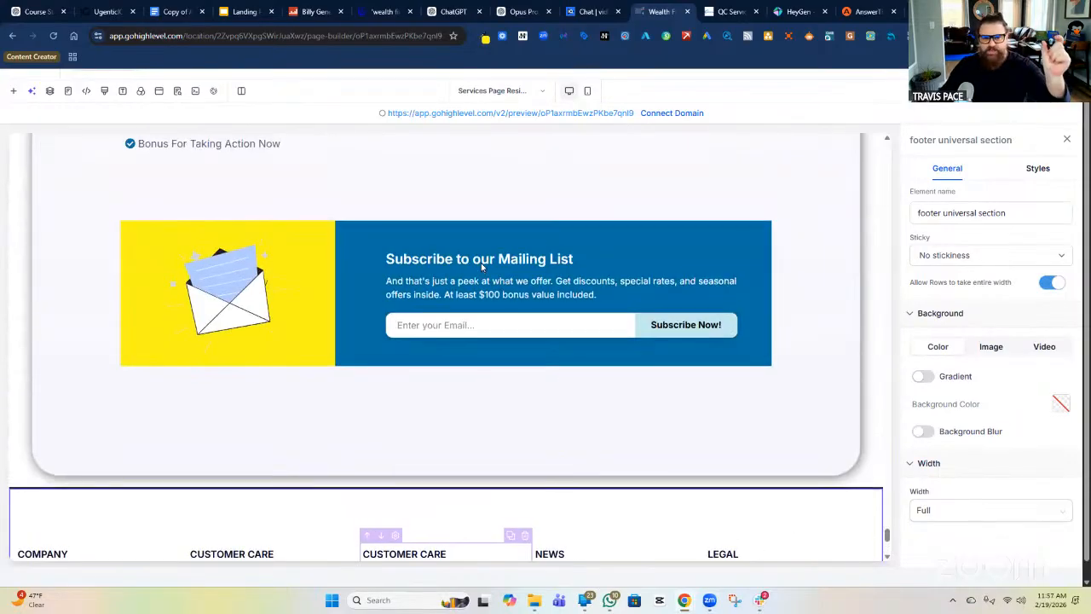
# Step: Switch to the deep cleaning services page and review its contact header, breadcrumb and hero
pyautogui.click(540, 91)
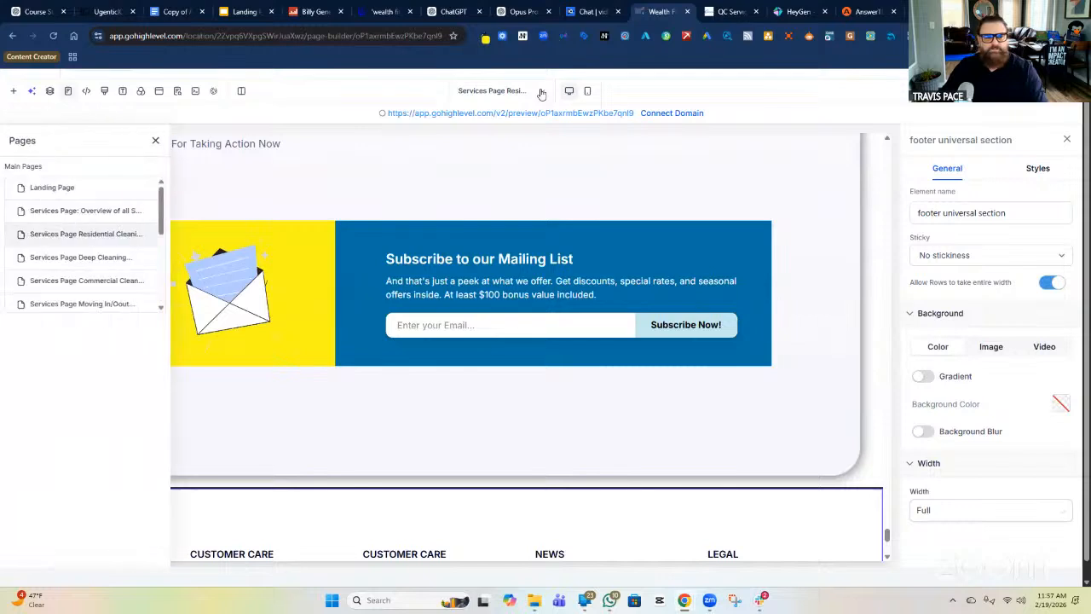
pyautogui.click(77, 258)
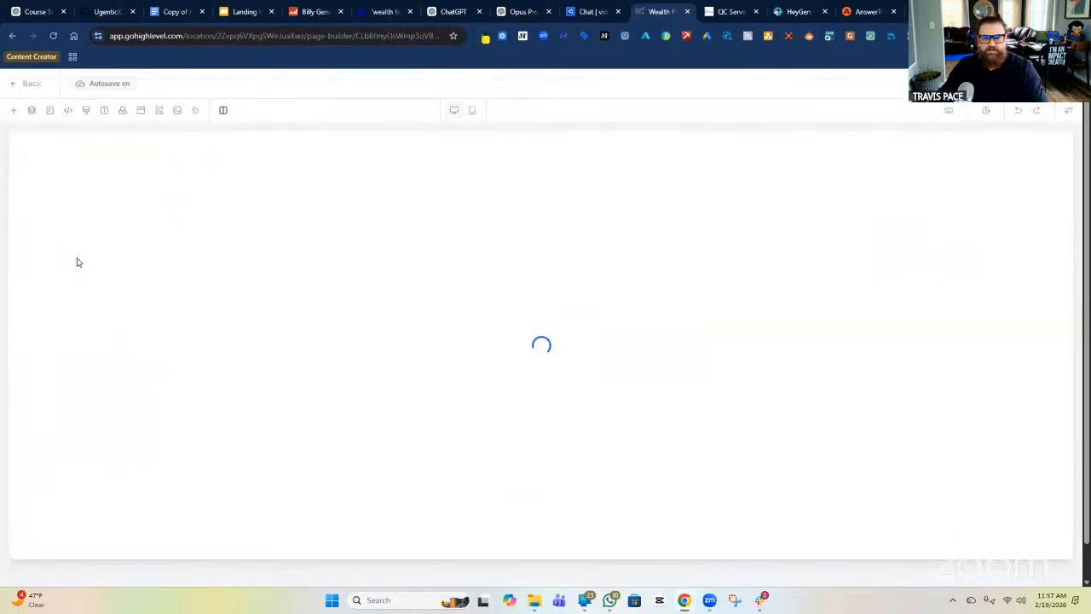
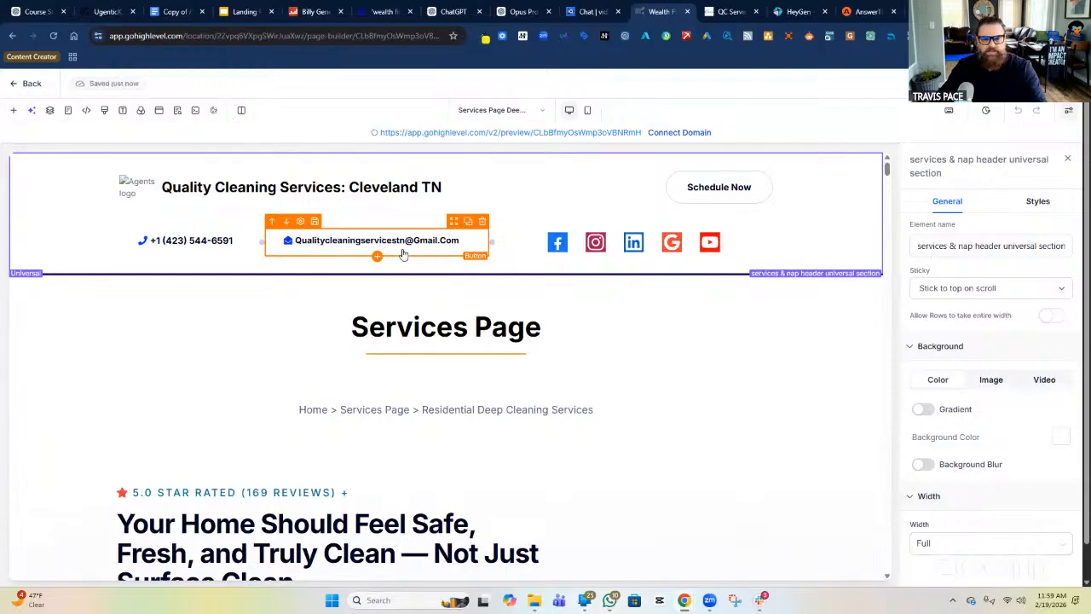
pyautogui.click(452, 195)
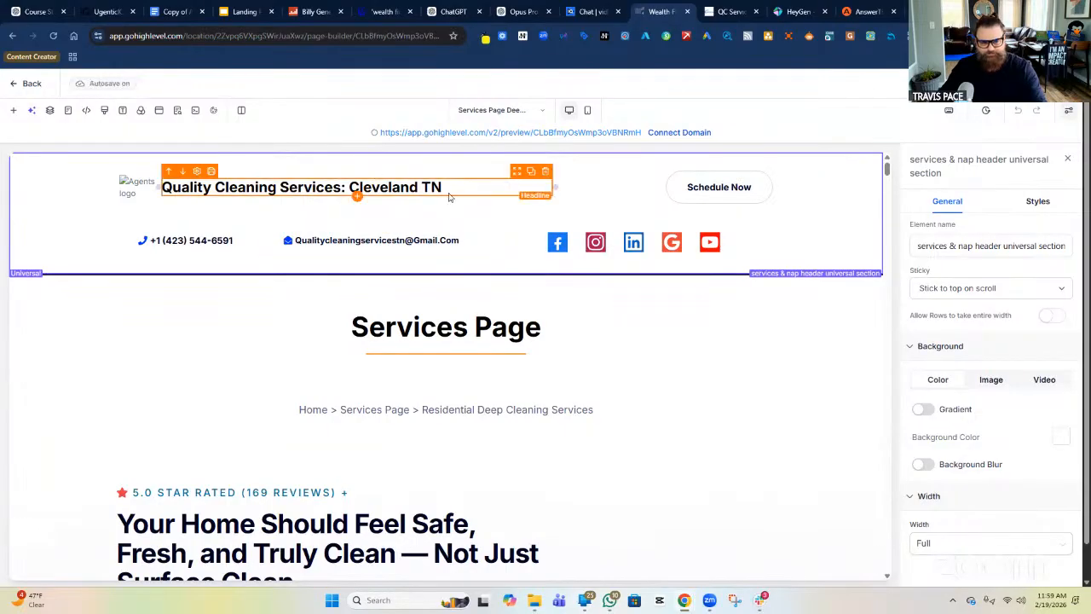
pyautogui.click(521, 242)
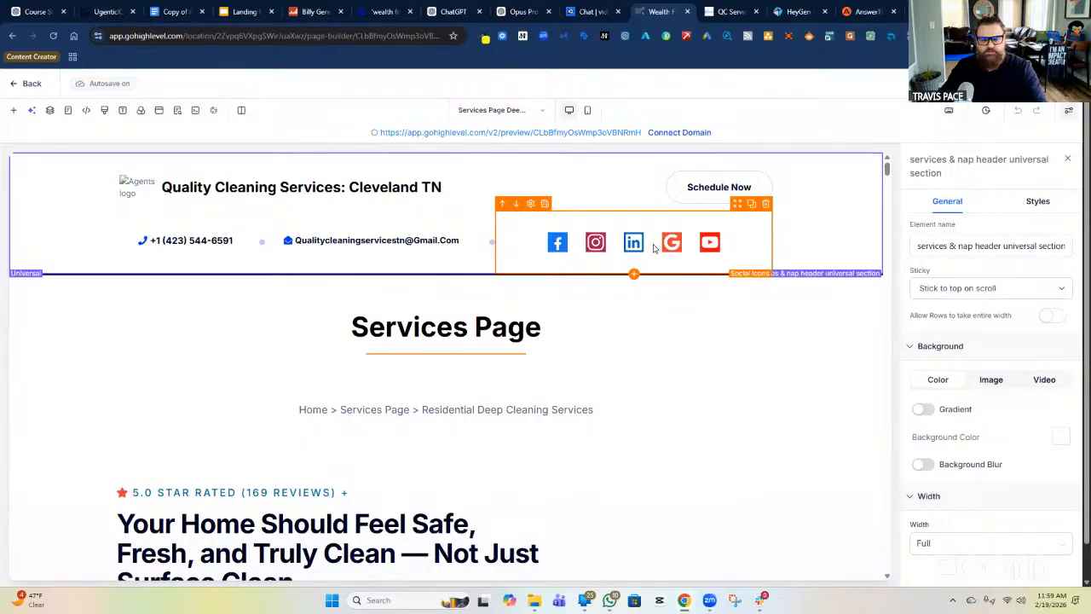
pyautogui.scroll(-2, 724, 290)
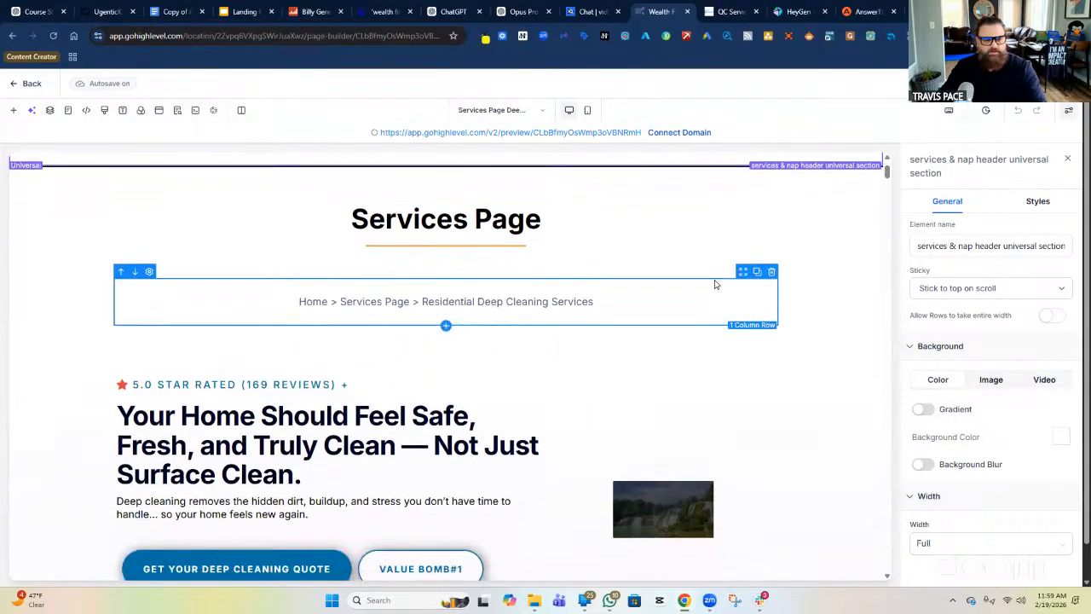
pyautogui.scroll(-2, 715, 284)
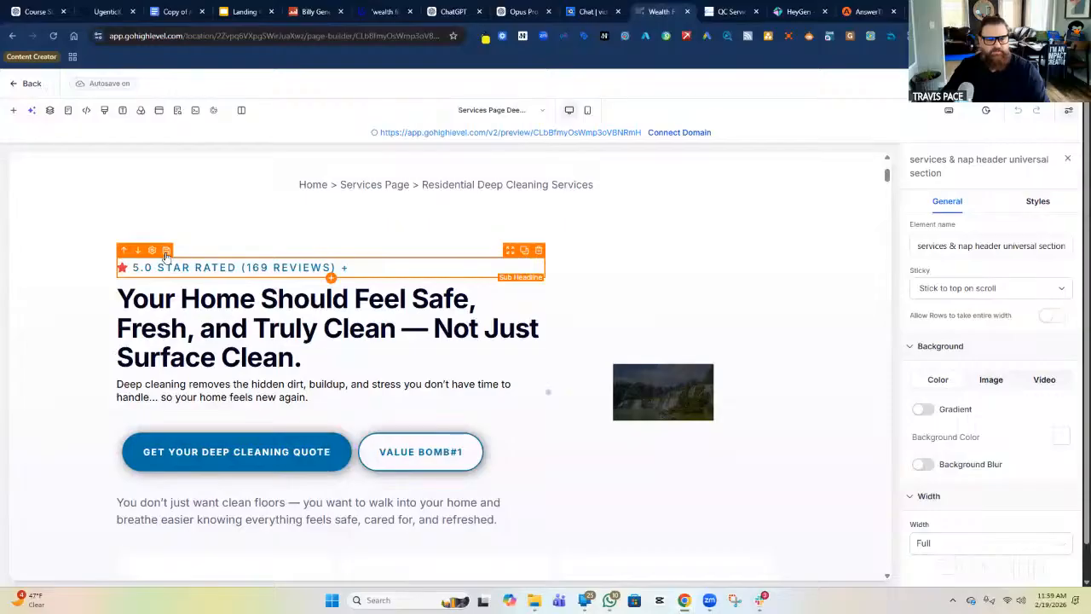
# Step: Examine the Element Templates and Universal Elements save options for the hero's star-rating sub headline, leaving without saving
pyautogui.click(167, 251)
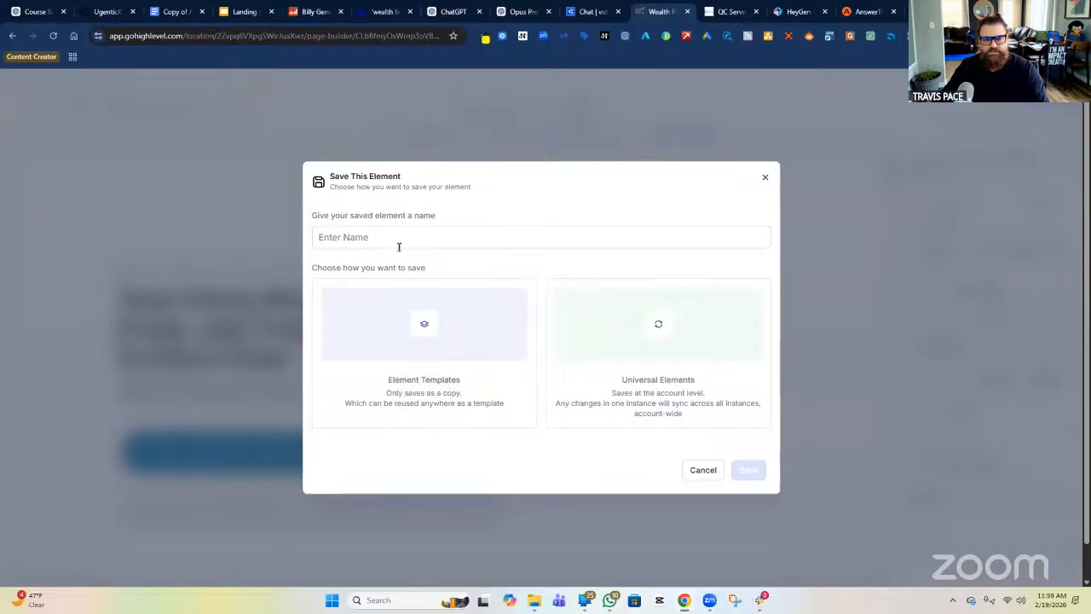
pyautogui.click(412, 237)
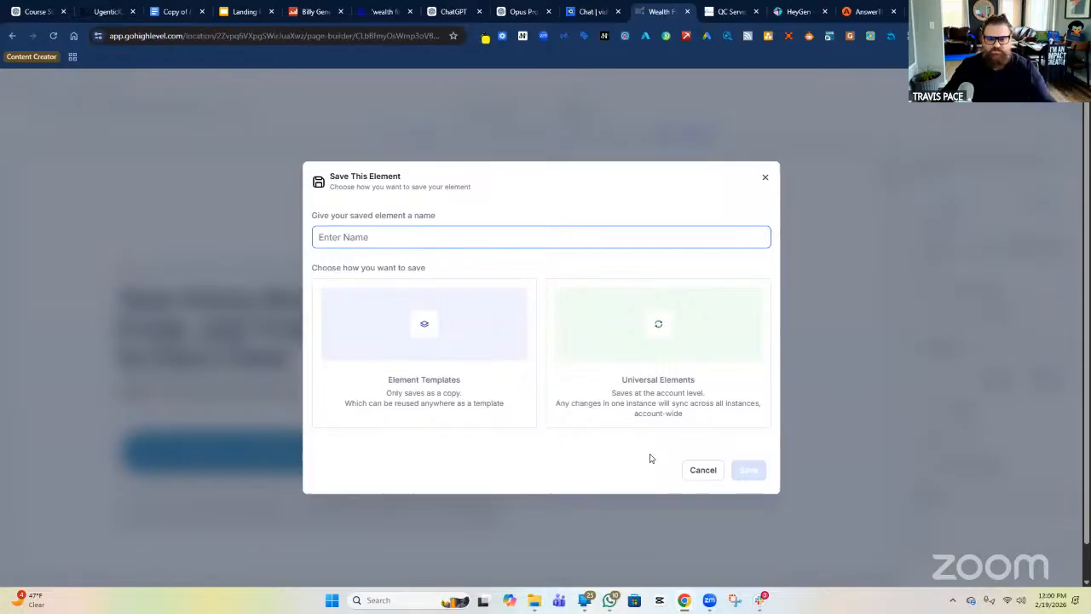
pyautogui.click(699, 473)
pyautogui.click(247, 316)
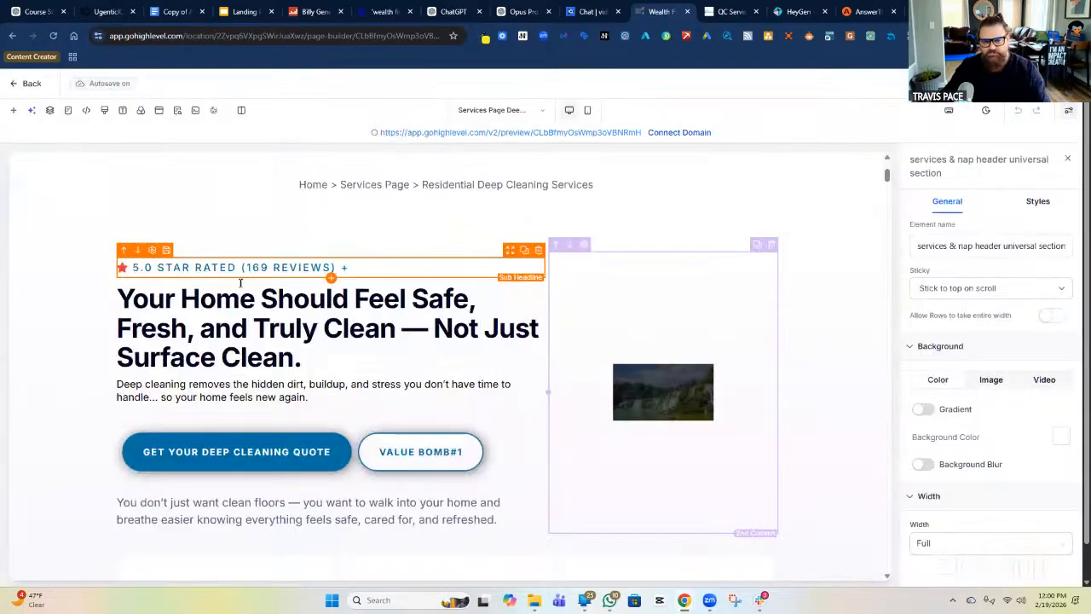
pyautogui.click(318, 275)
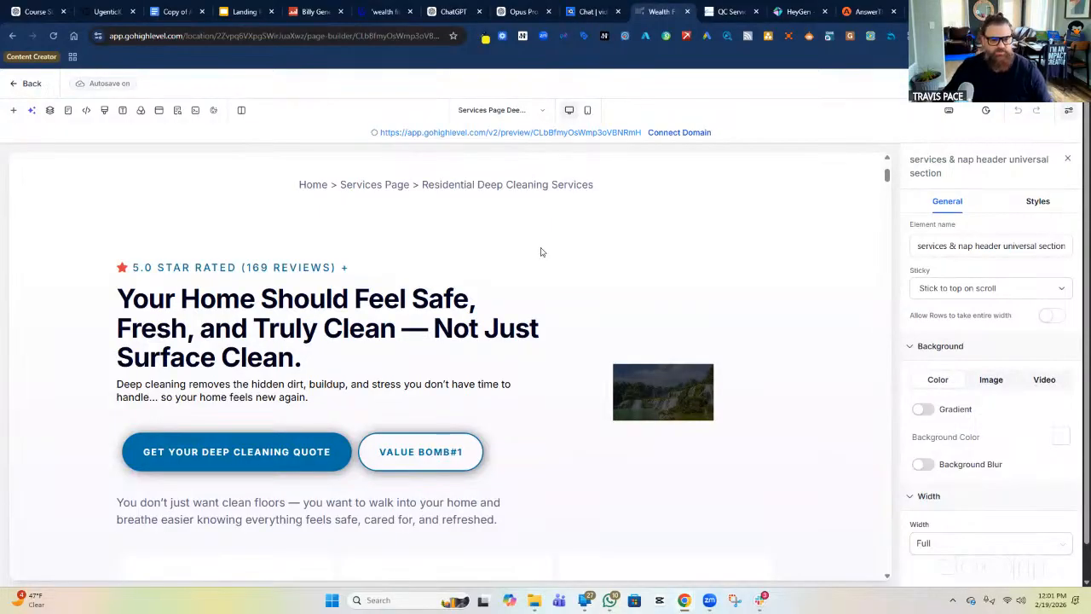
# Step: Review the deep cleaning page from the hero statistics and ideal-customer cards through the five biggest deep cleaning pains
pyautogui.scroll(-3, 556, 285)
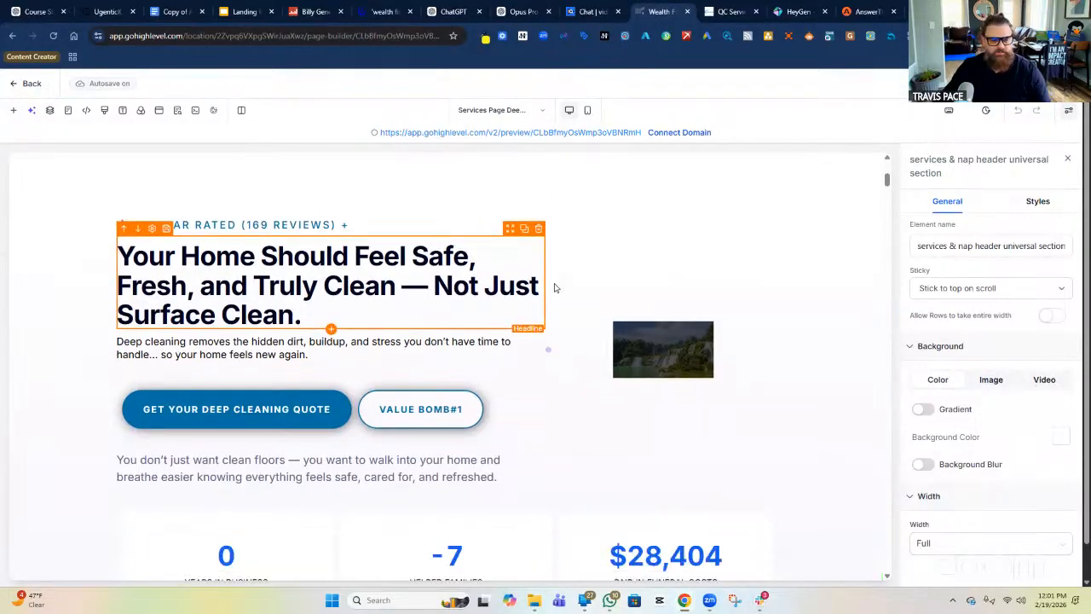
pyautogui.scroll(-7, 556, 286)
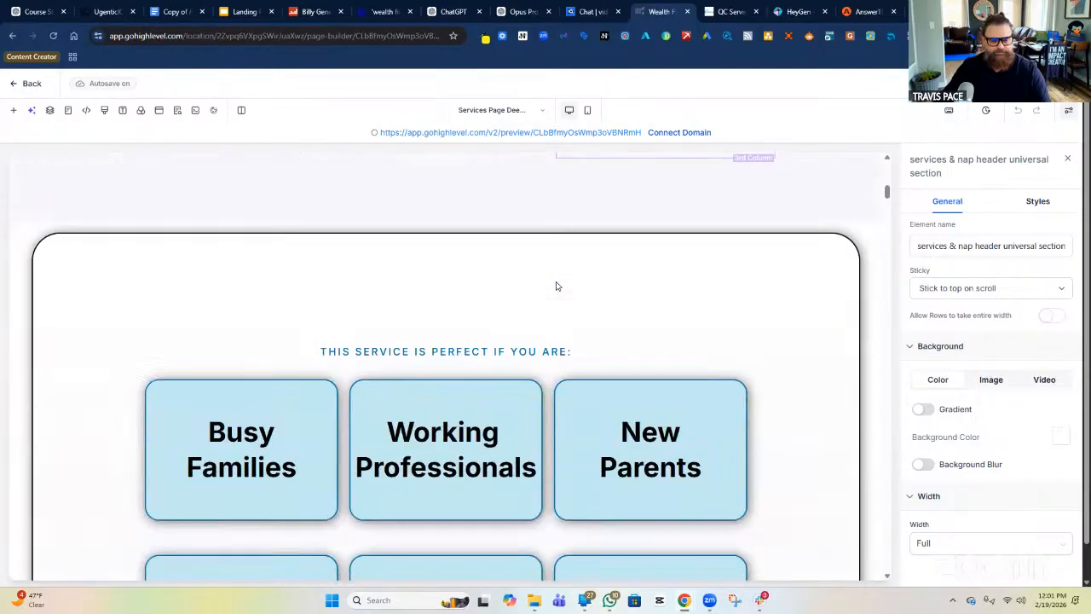
pyautogui.scroll(-10, 555, 286)
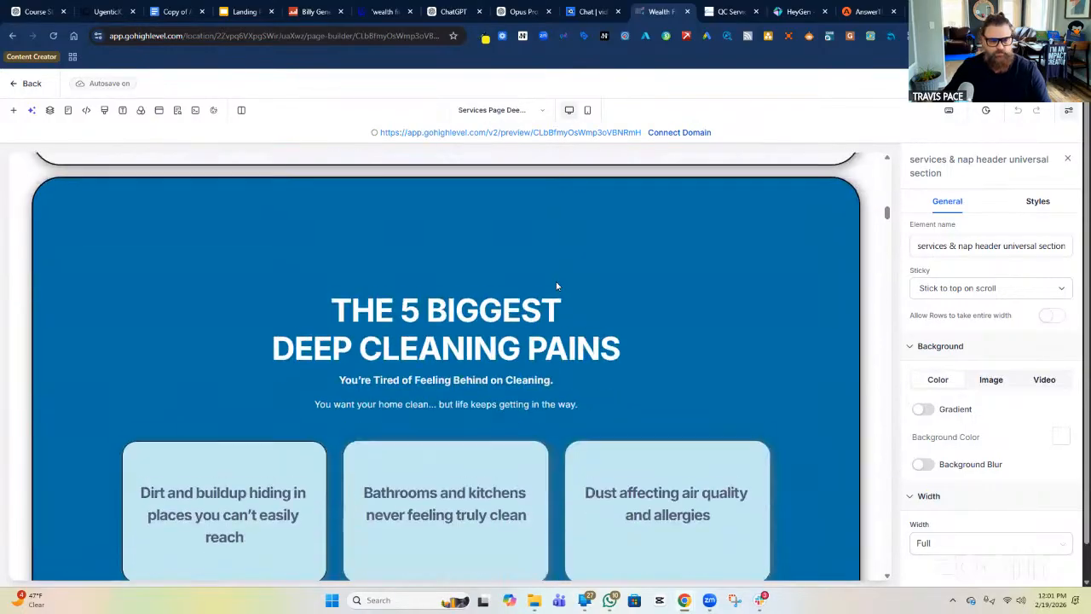
pyautogui.scroll(-10, 556, 286)
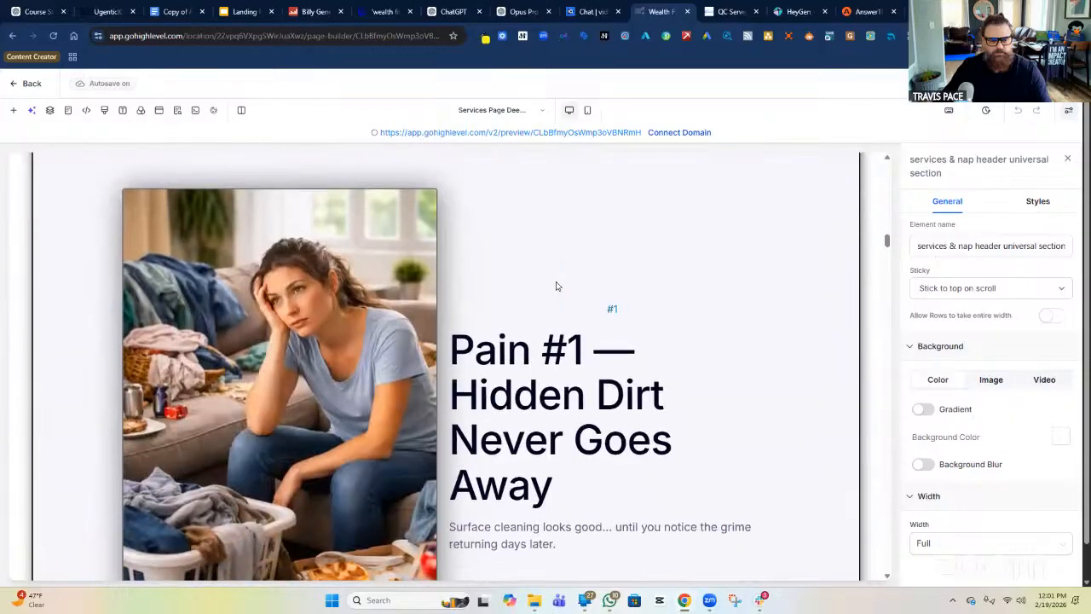
pyautogui.scroll(-10, 556, 285)
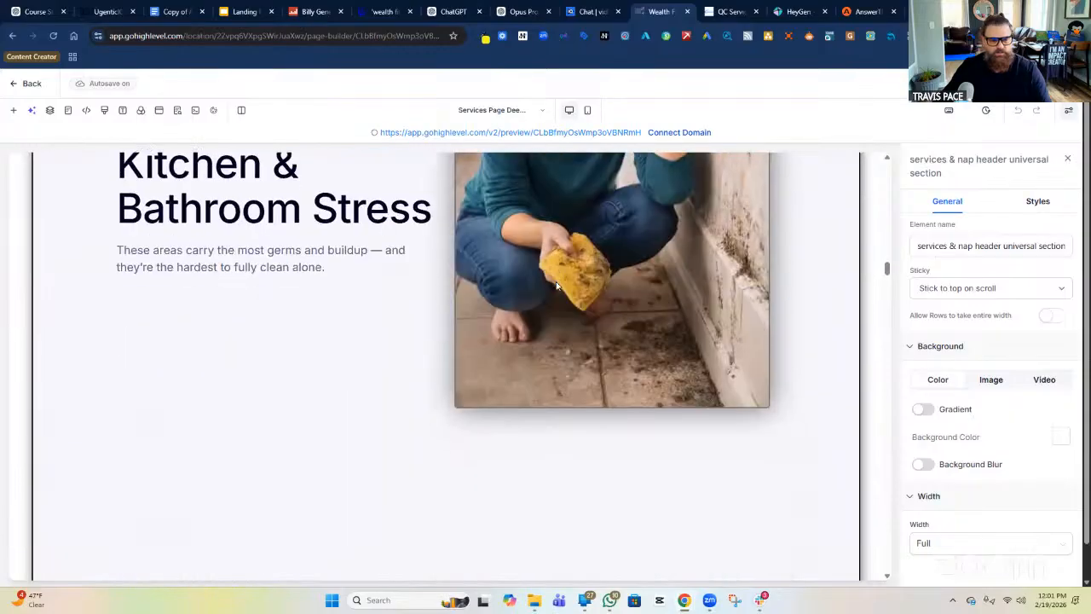
pyautogui.scroll(-10, 555, 285)
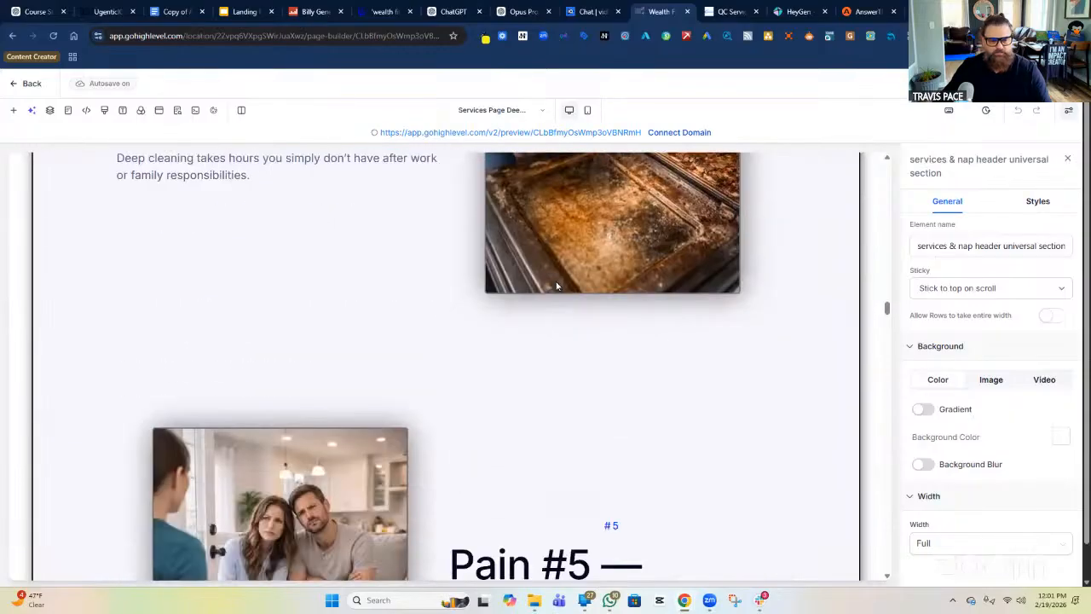
# Step: Review the "Residential Deep Cleaning" testimonials and the numbered benefit blocks below them
pyautogui.scroll(-2, 555, 256)
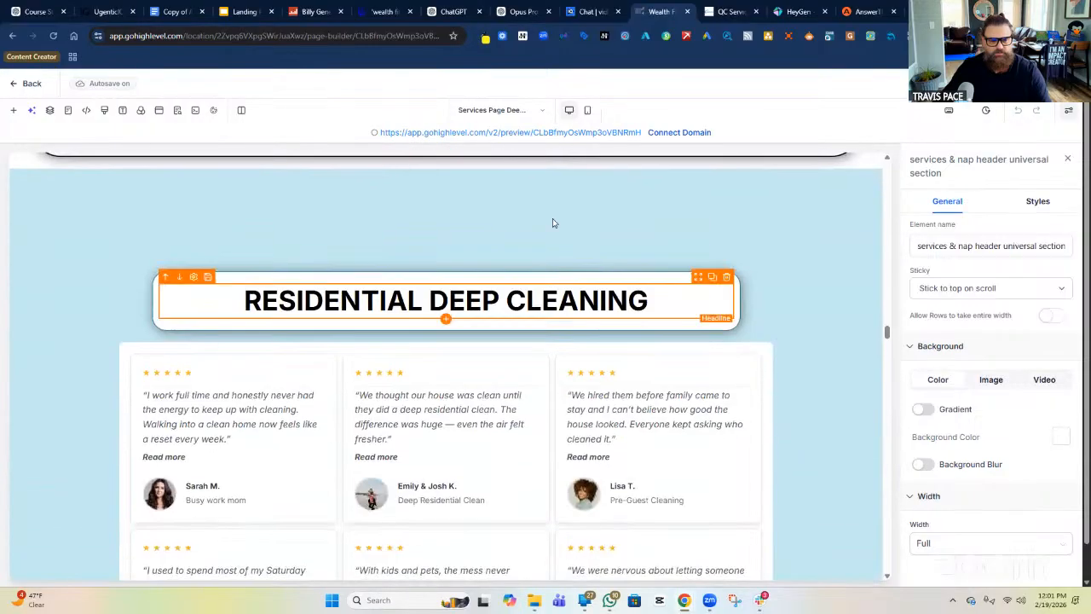
pyautogui.scroll(-3, 806, 271)
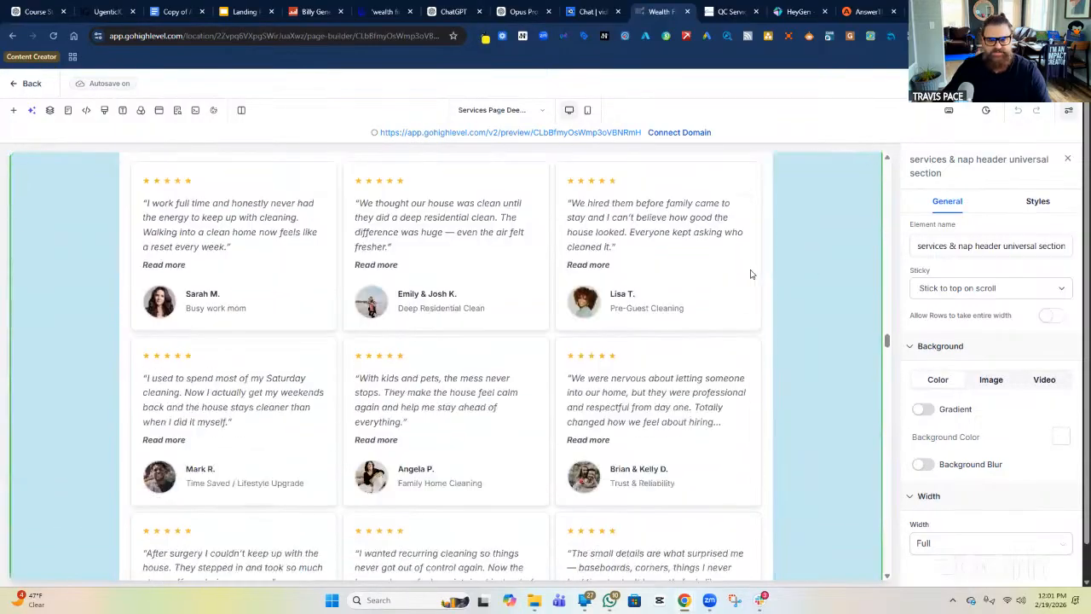
pyautogui.scroll(-10, 801, 299)
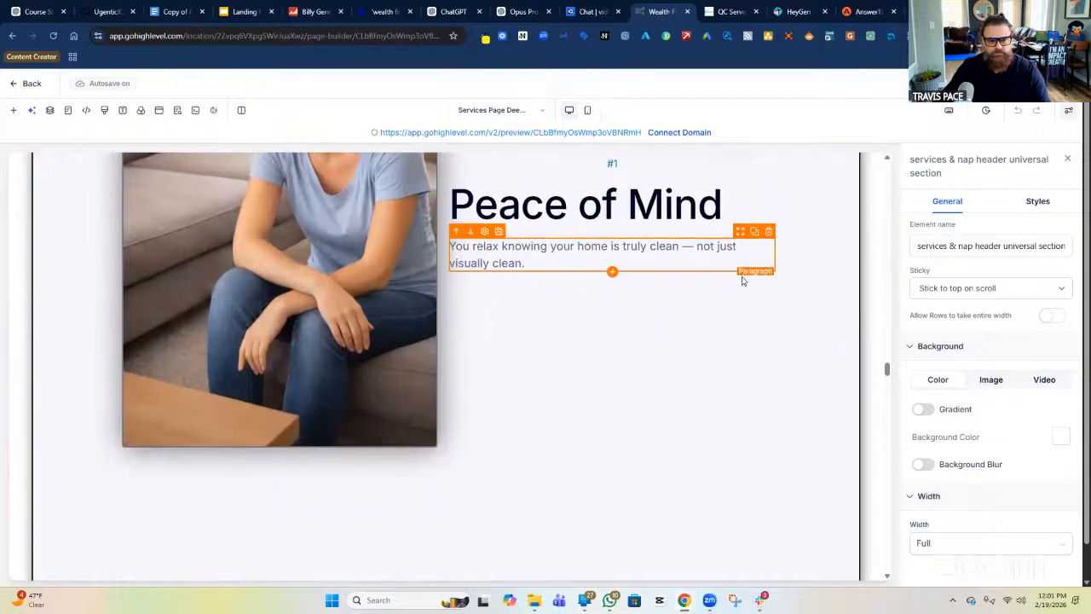
pyautogui.scroll(-8, 742, 281)
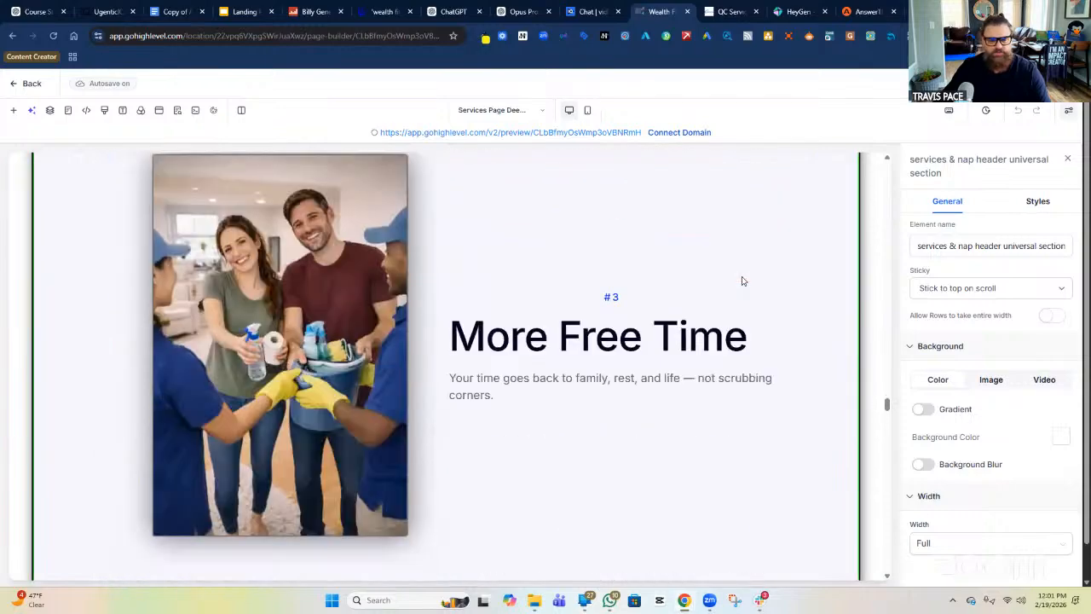
pyautogui.scroll(-10, 741, 281)
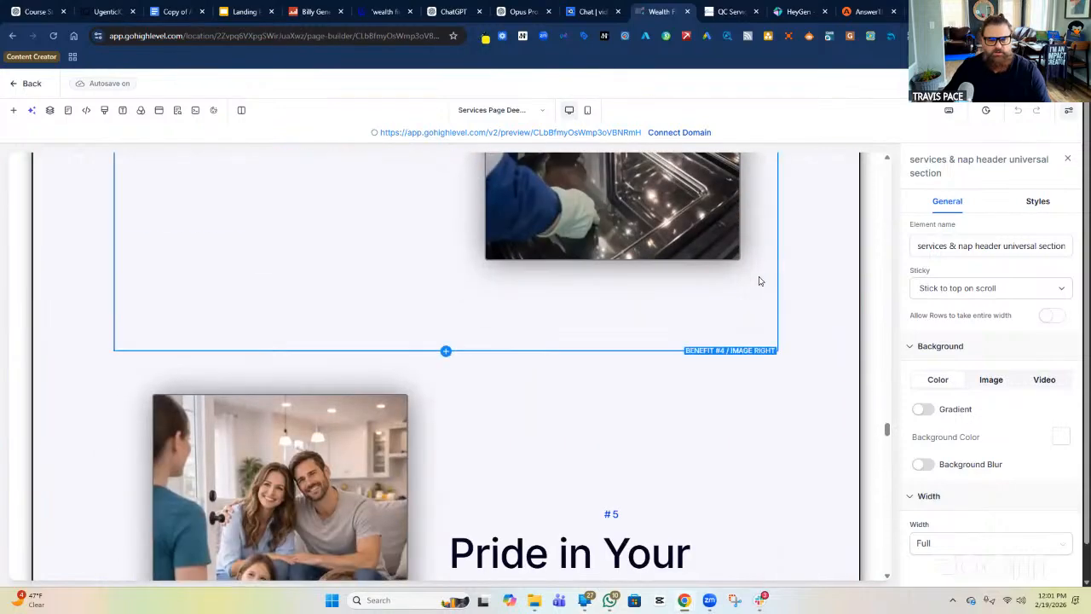
pyautogui.scroll(-4, 758, 282)
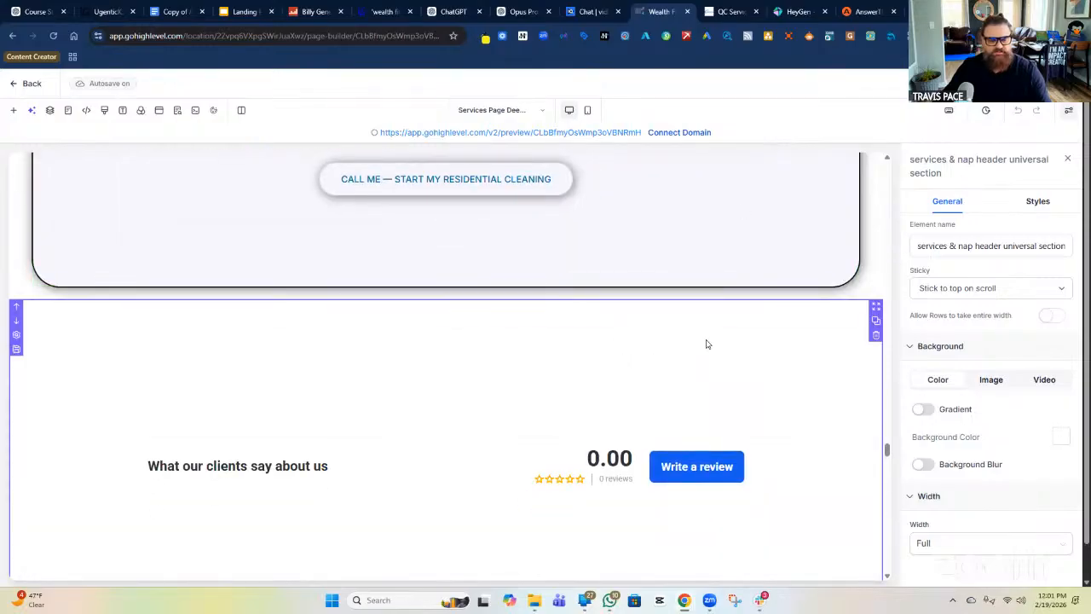
# Step: Review the rest of the deep cleaning page, from the client reviews widget and three-step process down to the footer
pyautogui.scroll(-5, 739, 338)
pyautogui.scroll(-10, 758, 337)
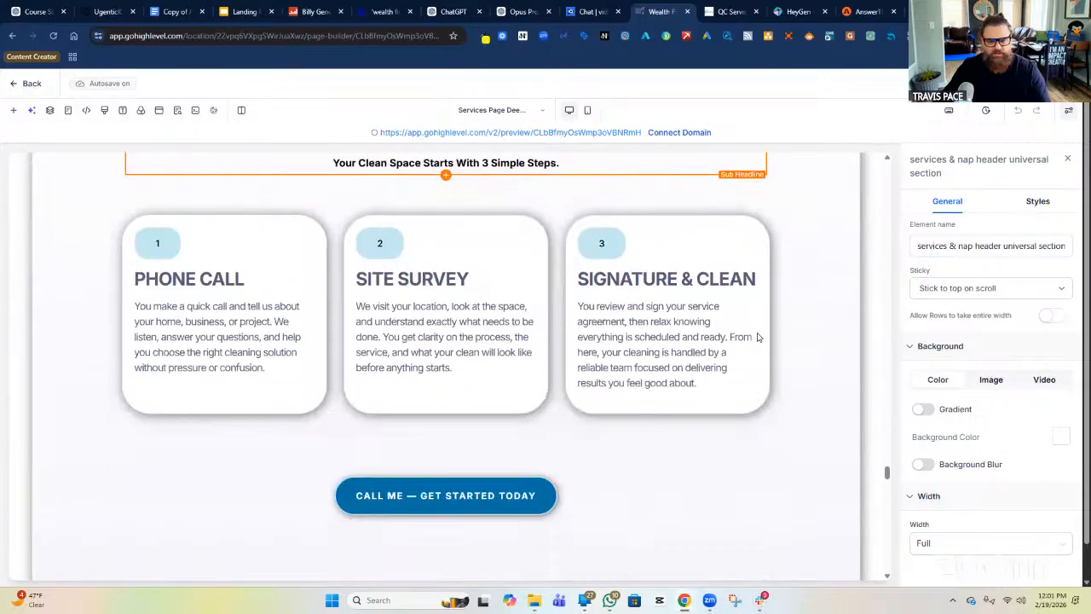
pyautogui.scroll(-10, 758, 338)
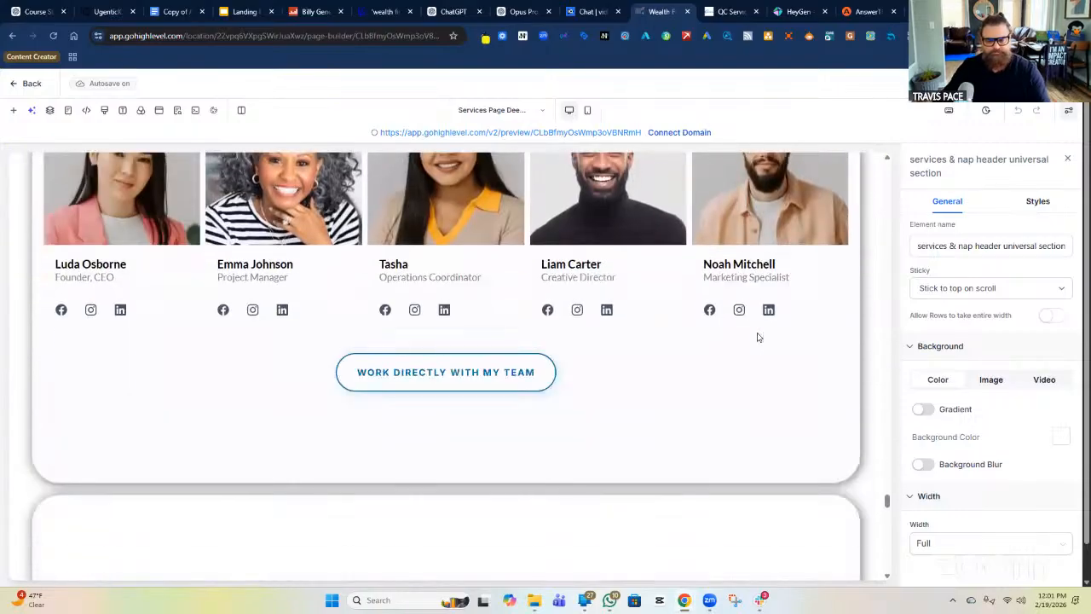
pyautogui.scroll(-10, 758, 337)
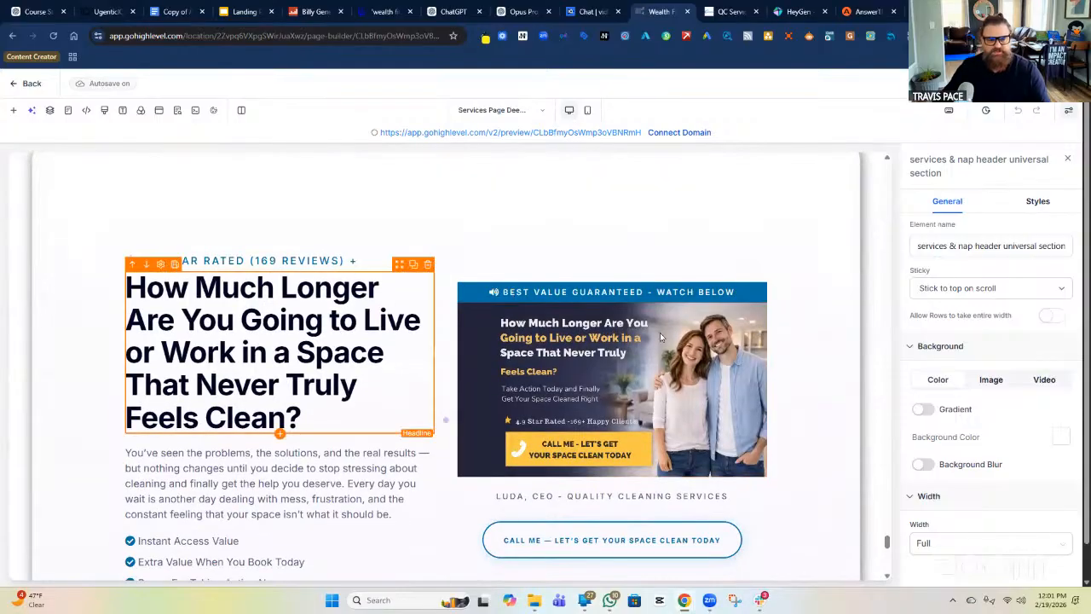
pyautogui.scroll(-10, 796, 394)
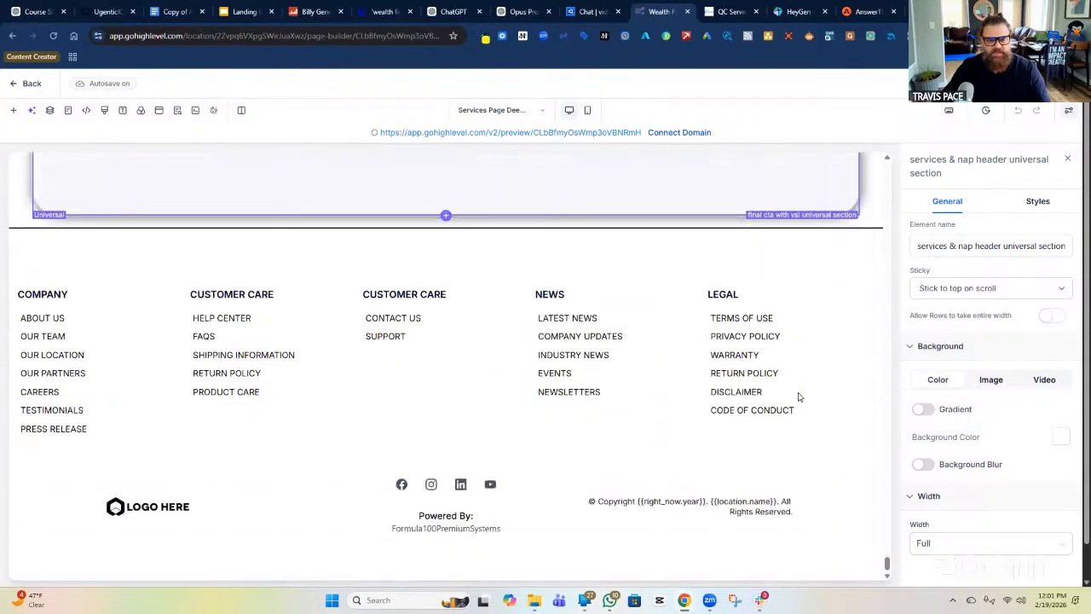
# Step: Look back through the deep cleaning page's sections from the footer up to the contact header
pyautogui.scroll(15, 799, 396)
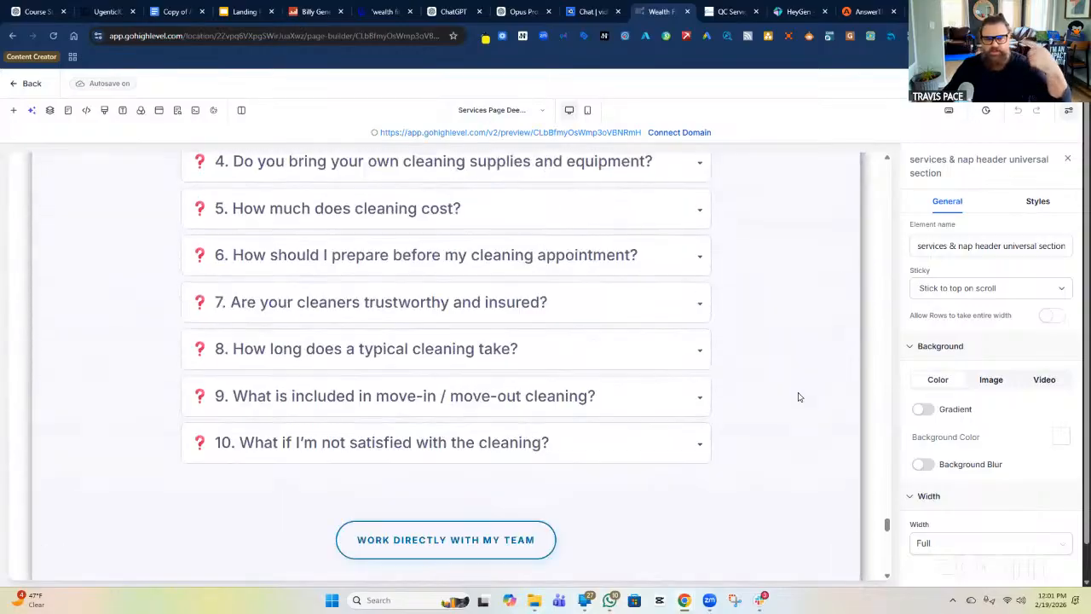
pyautogui.scroll(15, 799, 396)
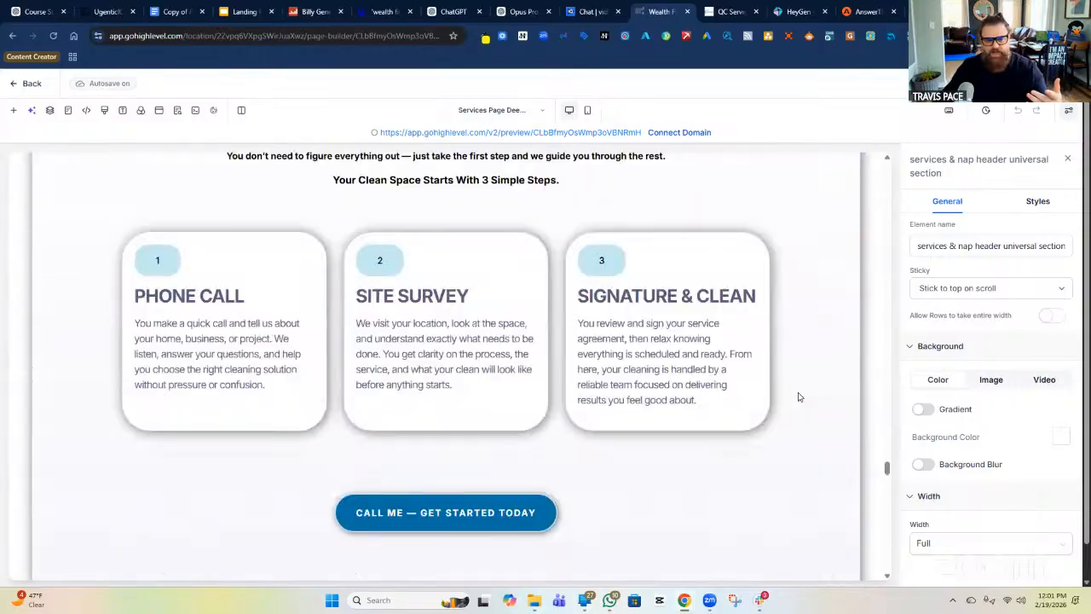
pyautogui.scroll(15, 799, 396)
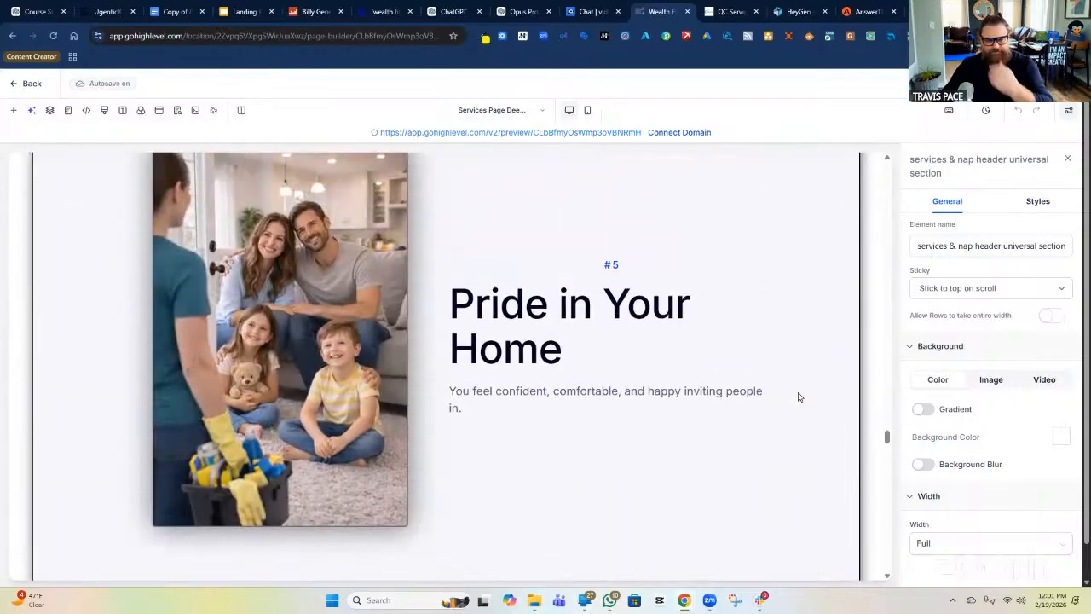
pyautogui.scroll(15, 798, 396)
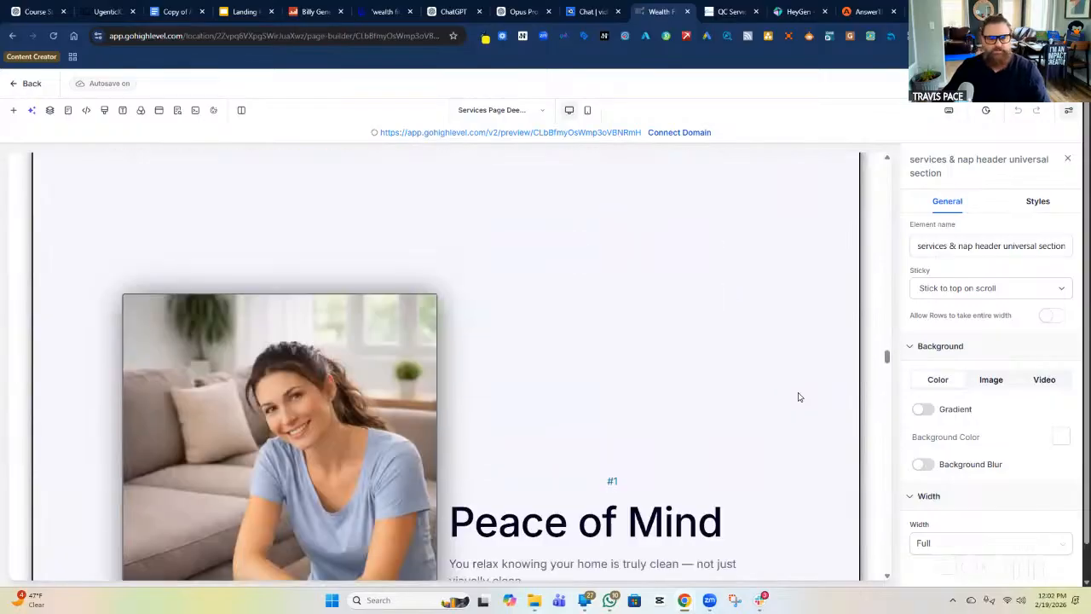
pyautogui.scroll(15, 799, 396)
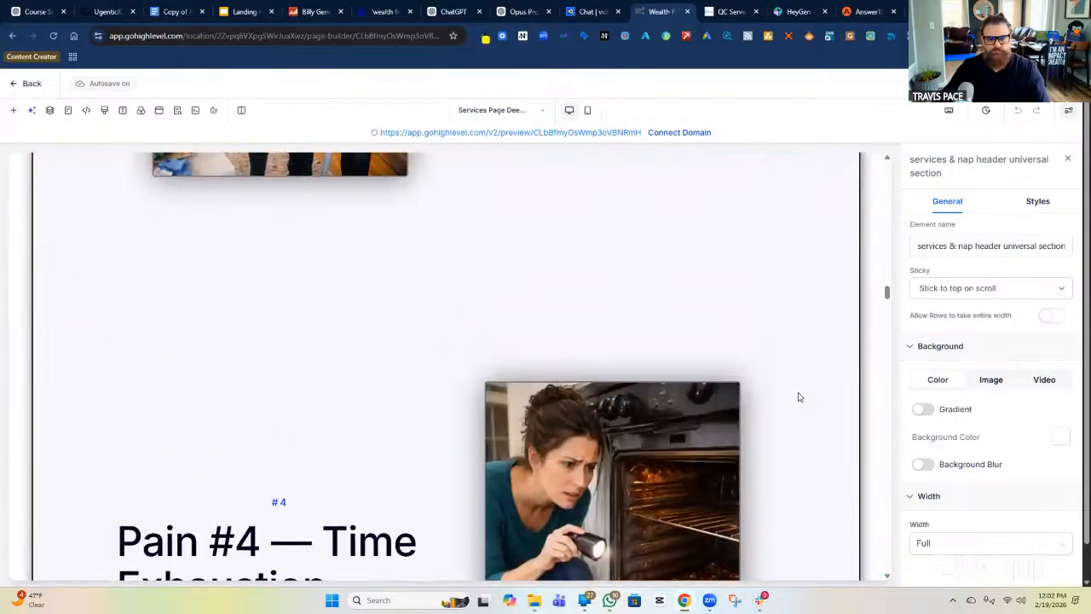
pyautogui.scroll(15, 798, 396)
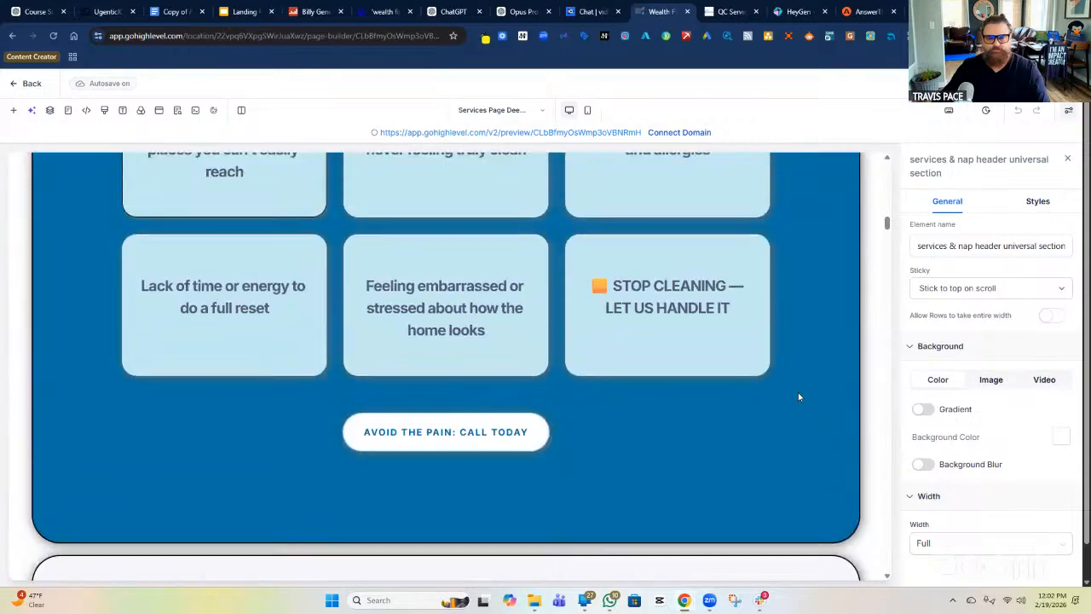
pyautogui.scroll(15, 798, 397)
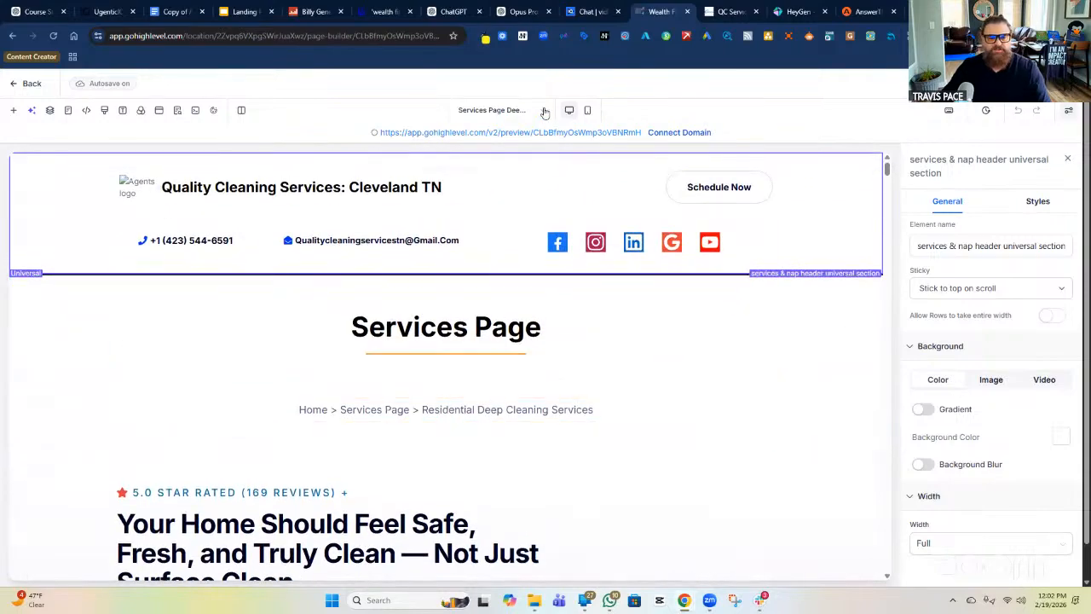
# Step: Open the commercial cleaning services page in the page builder and dismiss the Ask AI assistant
pyautogui.click(69, 110)
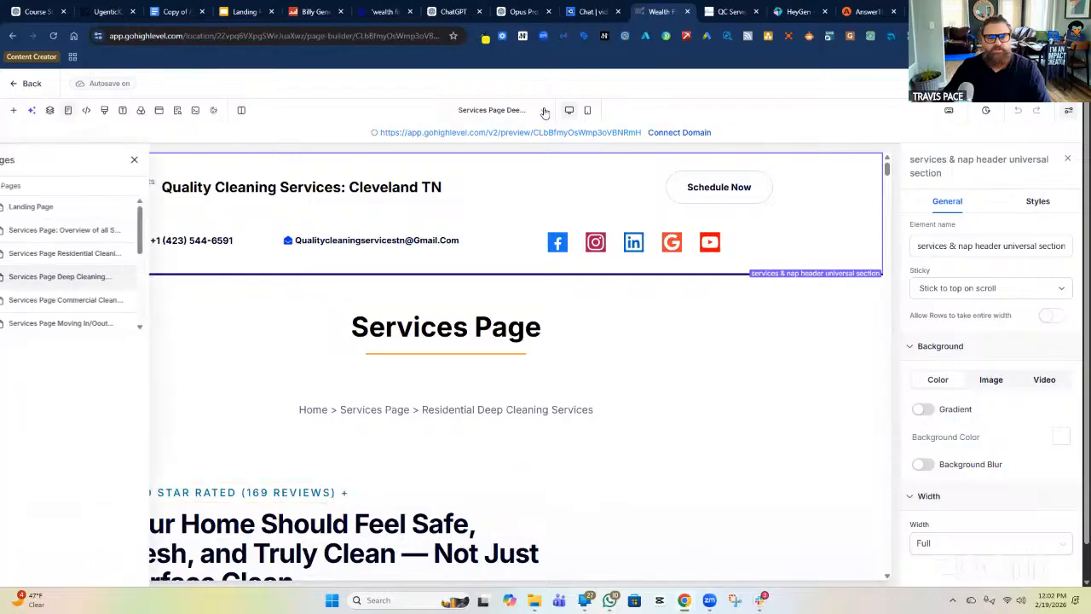
pyautogui.click(86, 300)
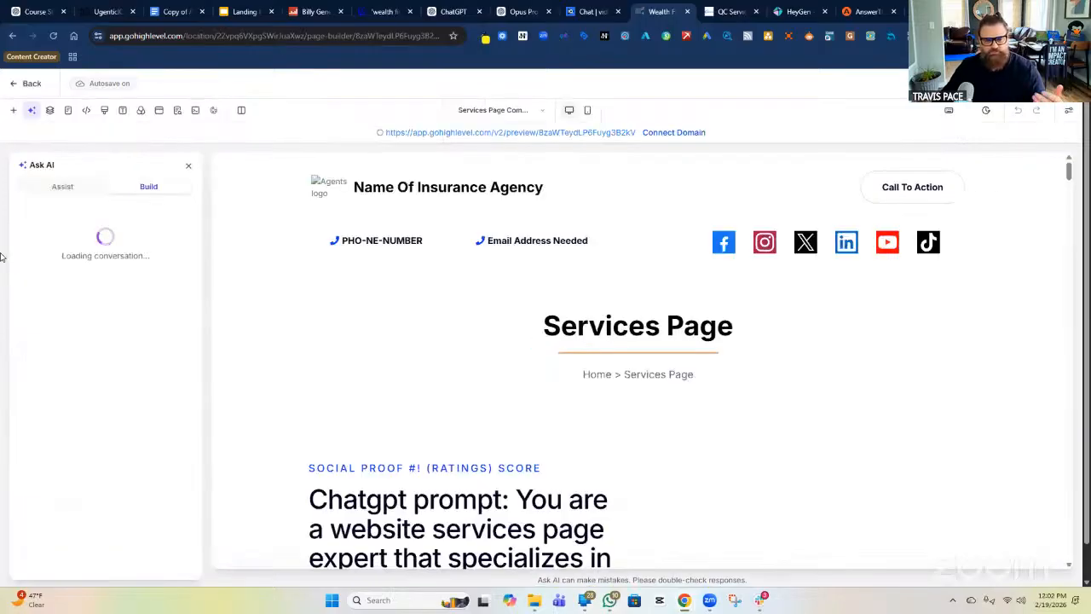
pyautogui.click(187, 168)
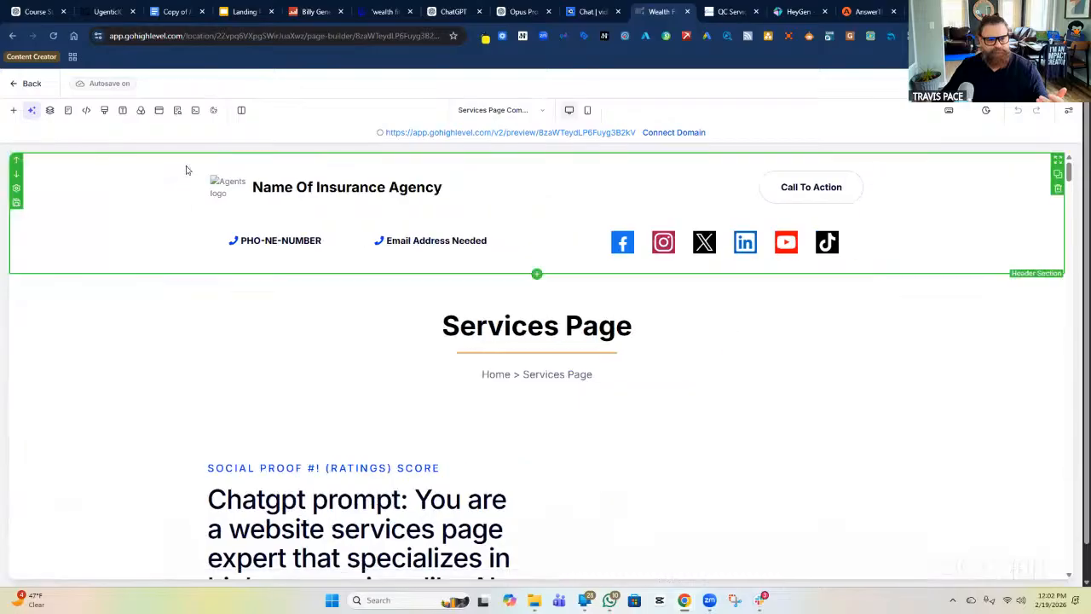
# Step: Check the header's placeholder contact details and append a ">" separator to the "Home > Services Page" breadcrumb
pyautogui.click(273, 183)
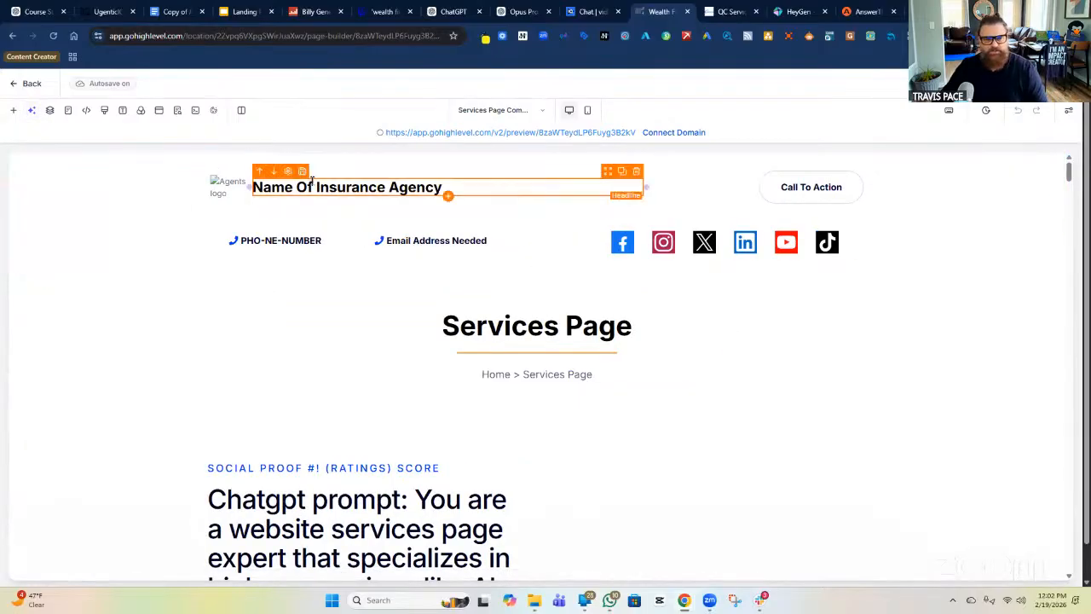
pyautogui.click(256, 240)
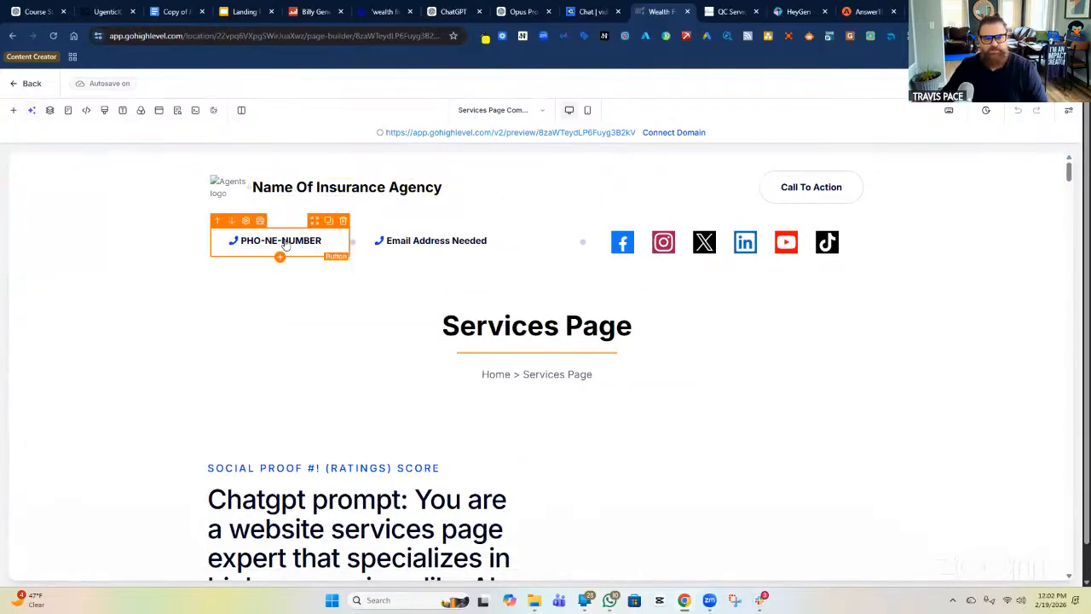
pyautogui.click(425, 249)
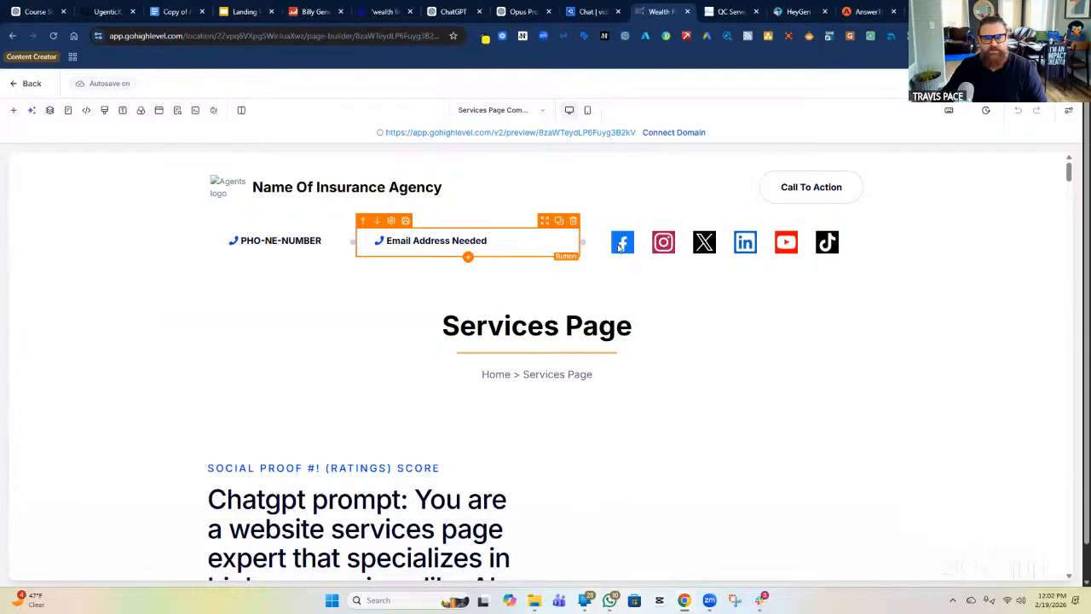
pyautogui.click(753, 246)
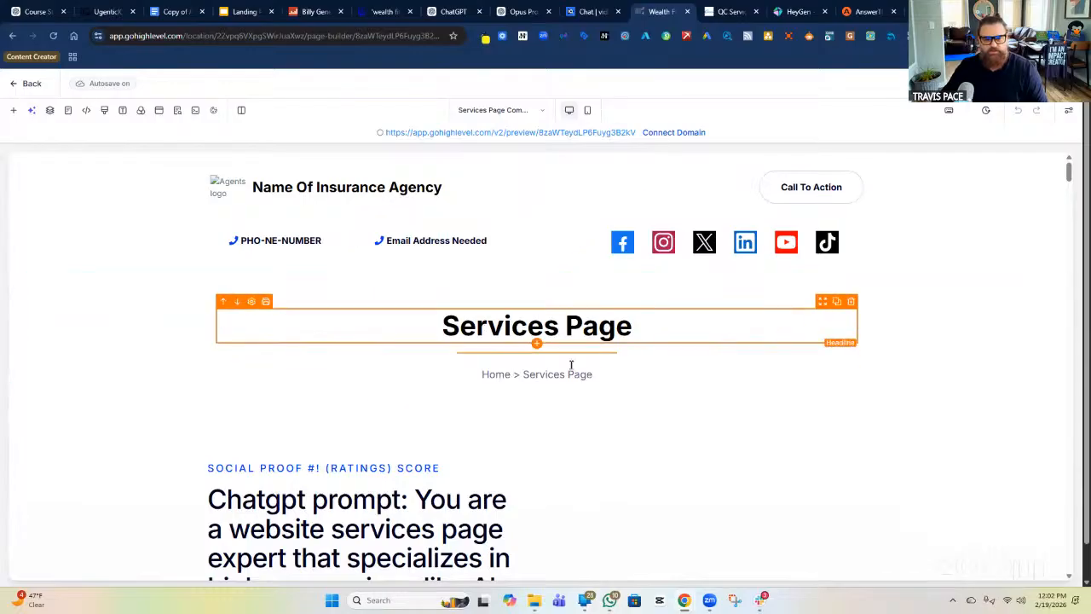
pyautogui.click(613, 374)
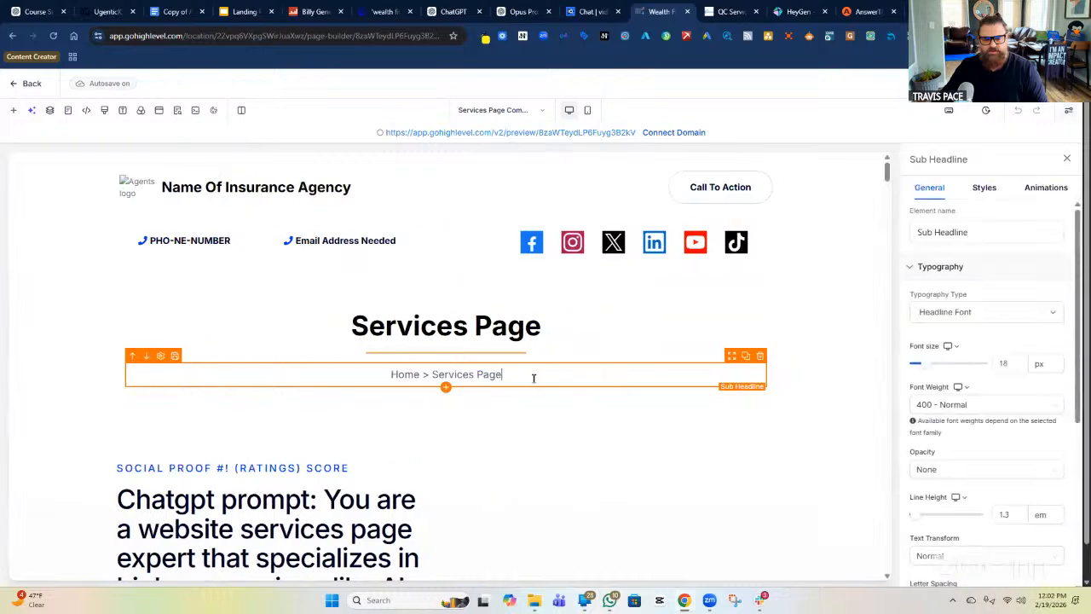
pyautogui.write('>')
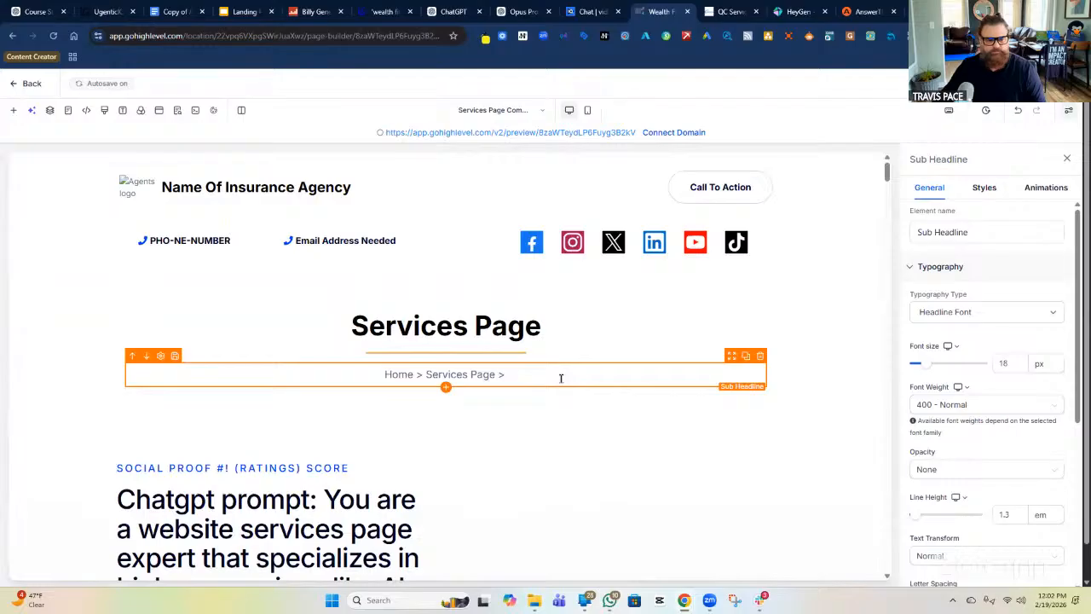
# Step: Review the hero section's template prompts, from the social proof line and headline through the subheadline, CTA and social proof statistics
pyautogui.scroll(-2, 561, 378)
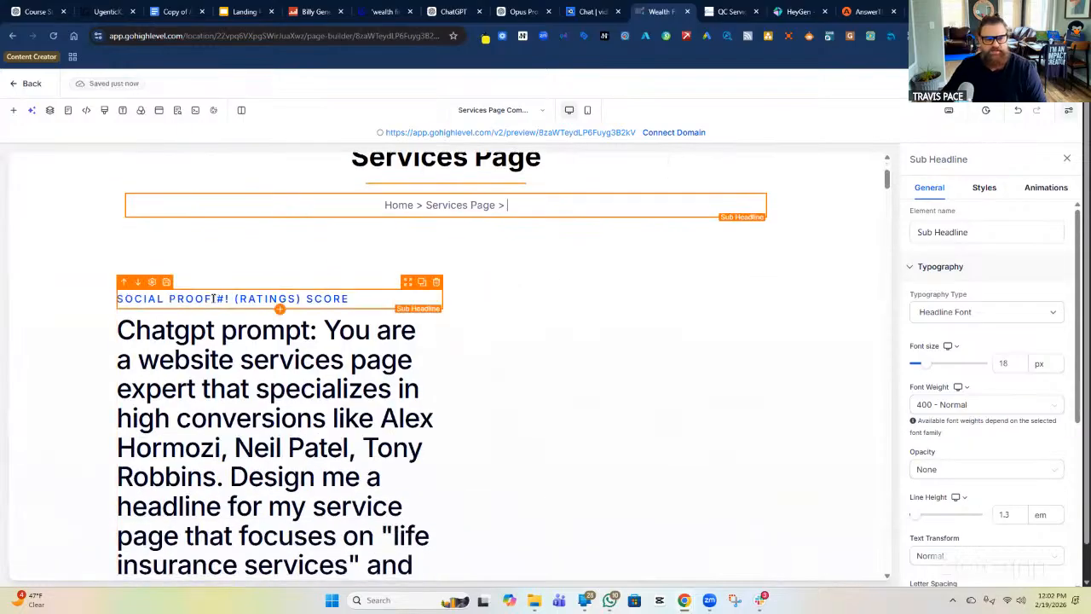
pyautogui.click(214, 298)
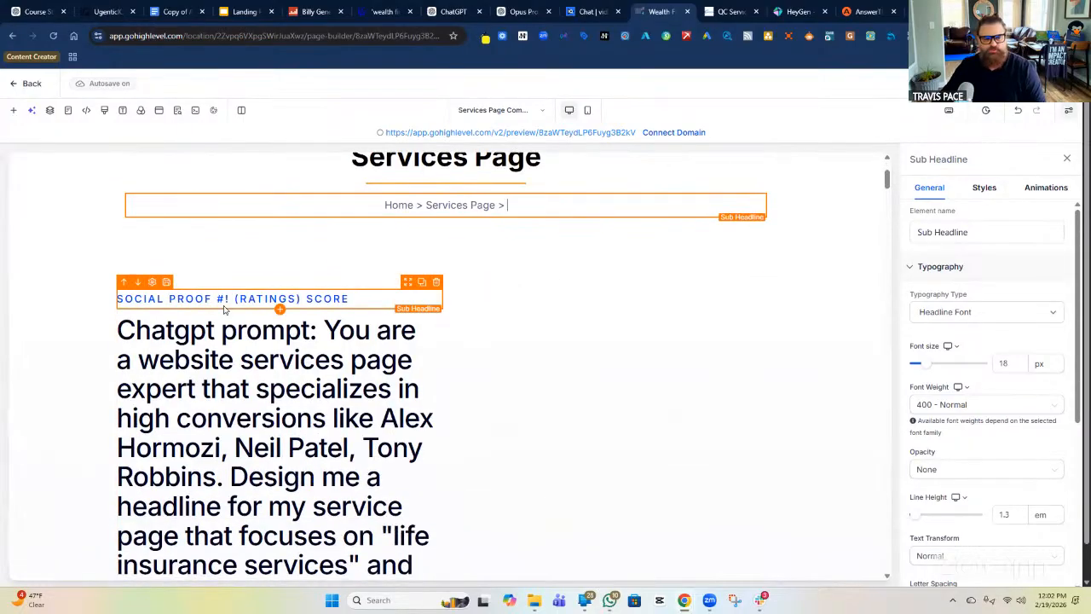
pyautogui.scroll(-1, 332, 247)
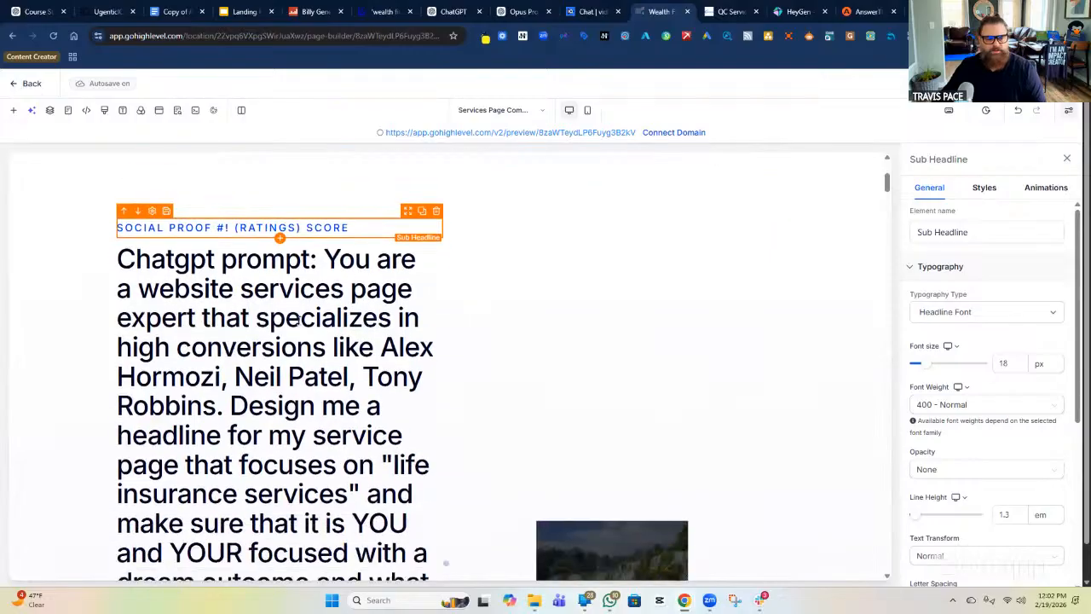
pyautogui.scroll(-1, 290, 255)
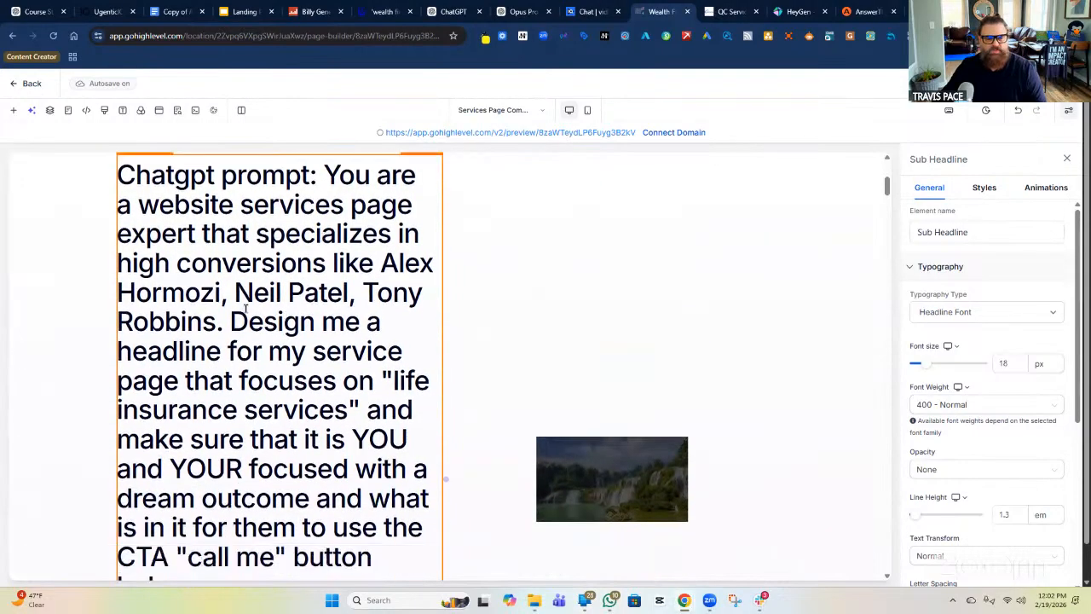
pyautogui.scroll(1, 254, 337)
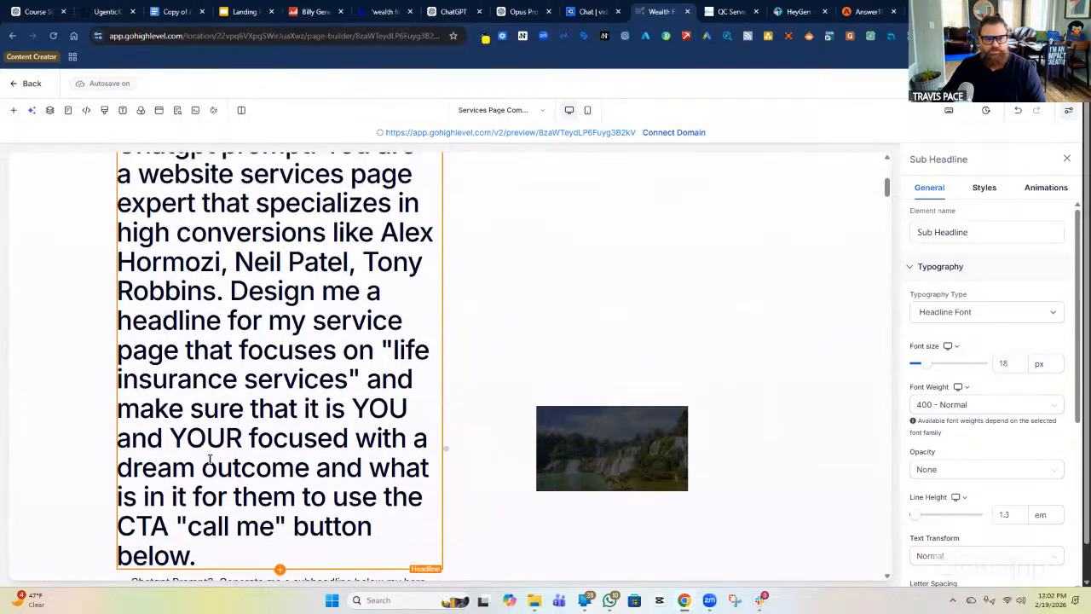
pyautogui.scroll(-3, 273, 375)
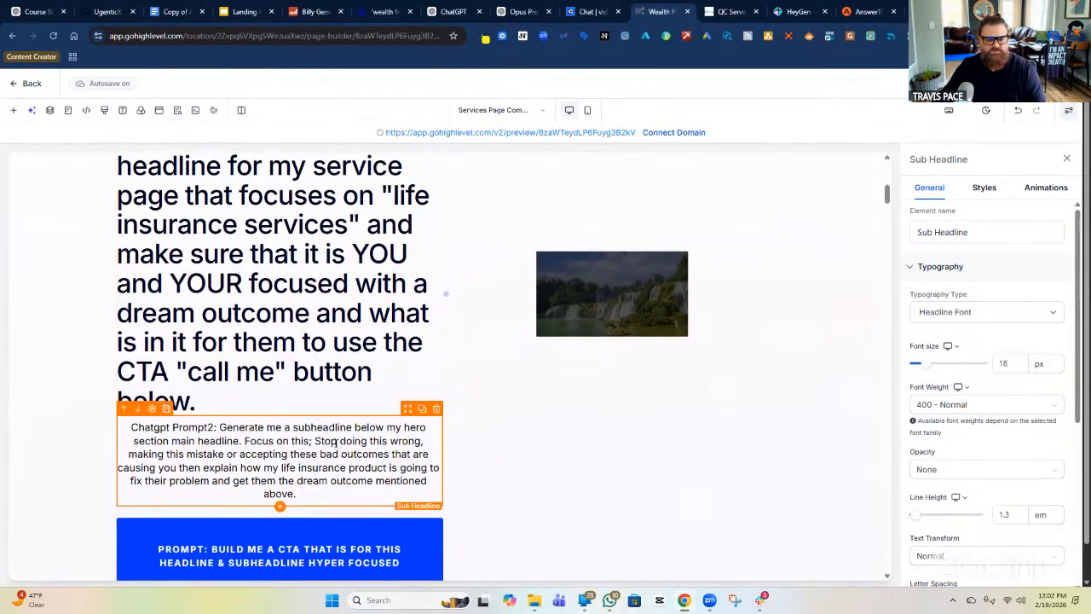
pyautogui.scroll(-2, 328, 440)
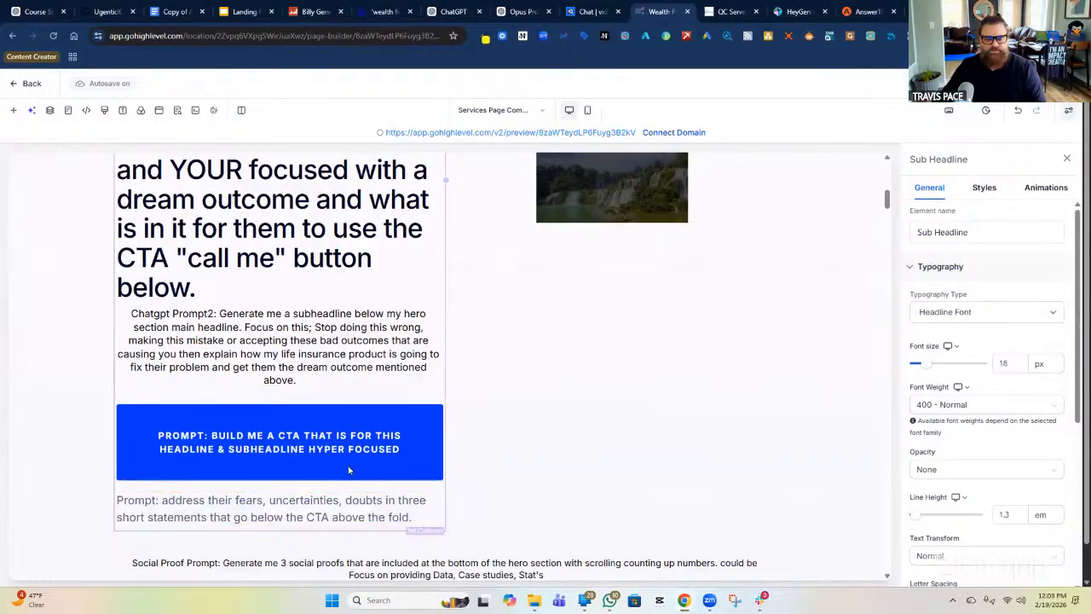
pyautogui.scroll(-2, 281, 511)
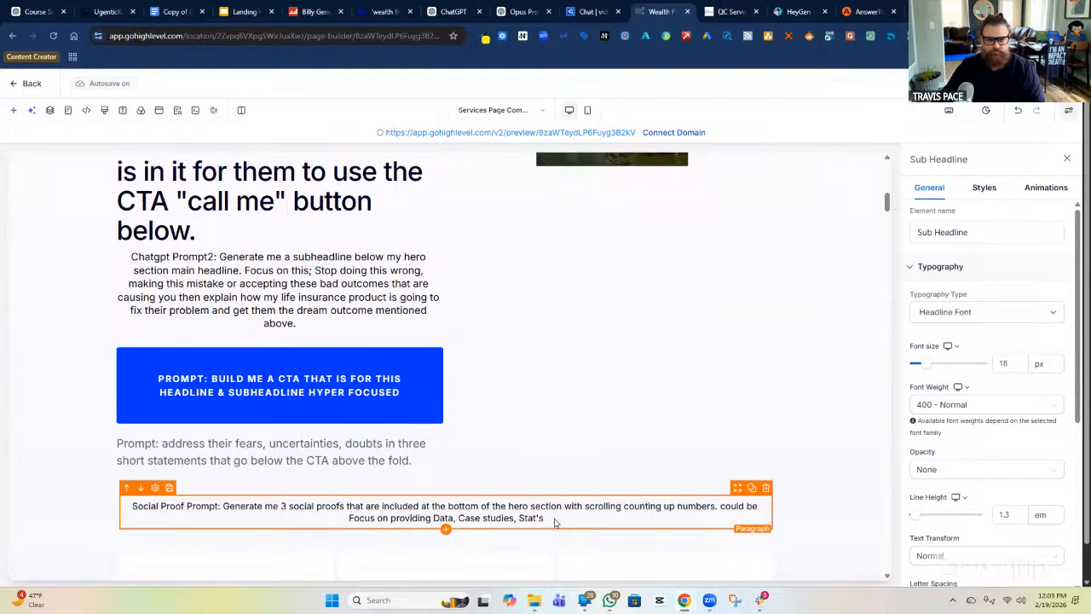
# Step: Open the settings of the hero's video sales letter element and look at HeyGen's avatar look designer before returning to the page builder
pyautogui.scroll(3, 554, 520)
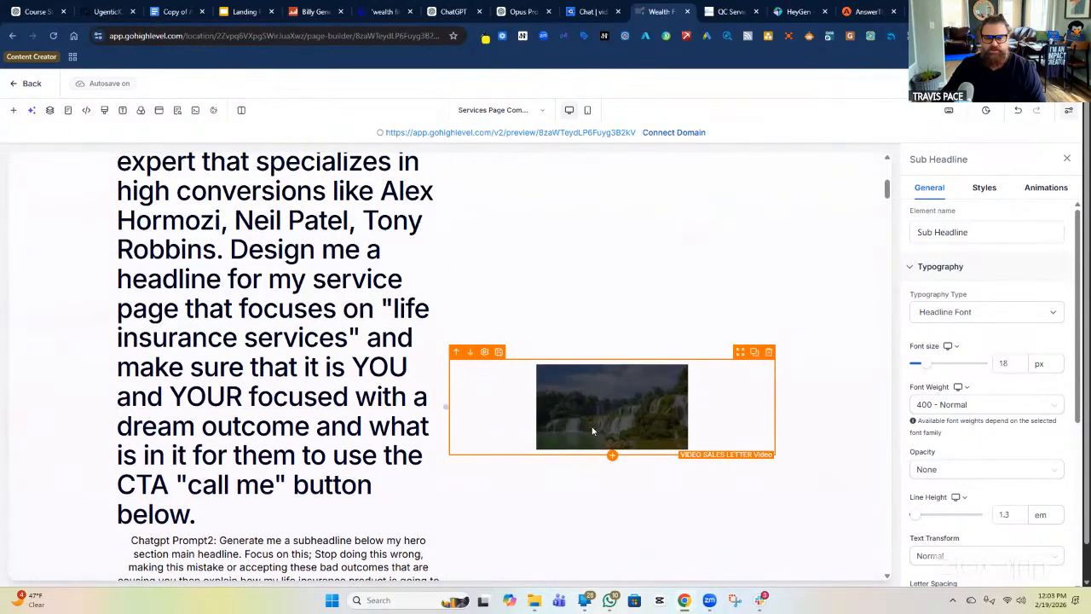
pyautogui.click(609, 413)
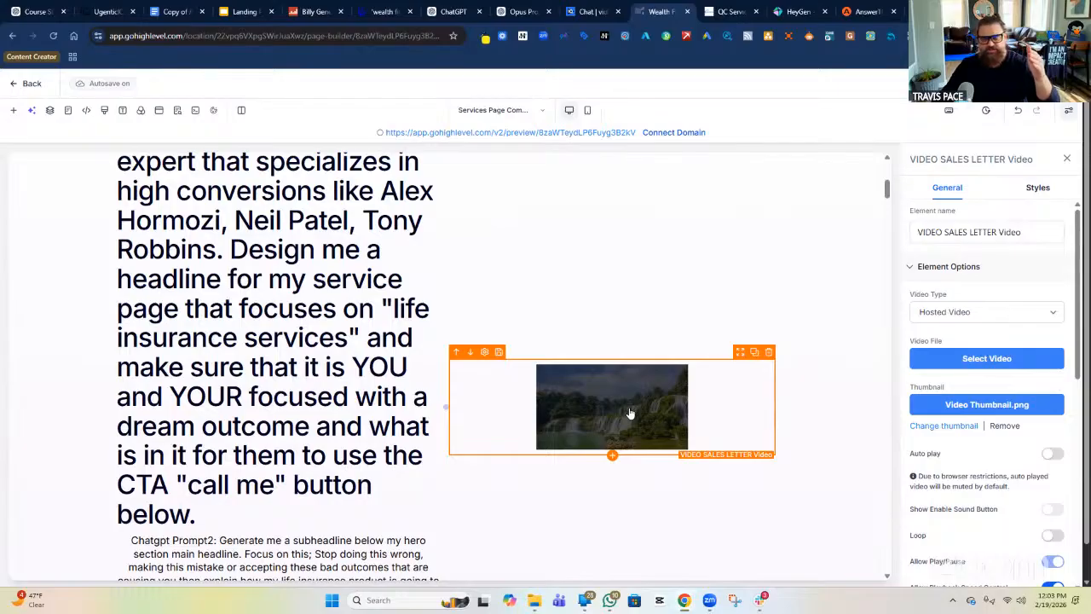
pyautogui.click(792, 14)
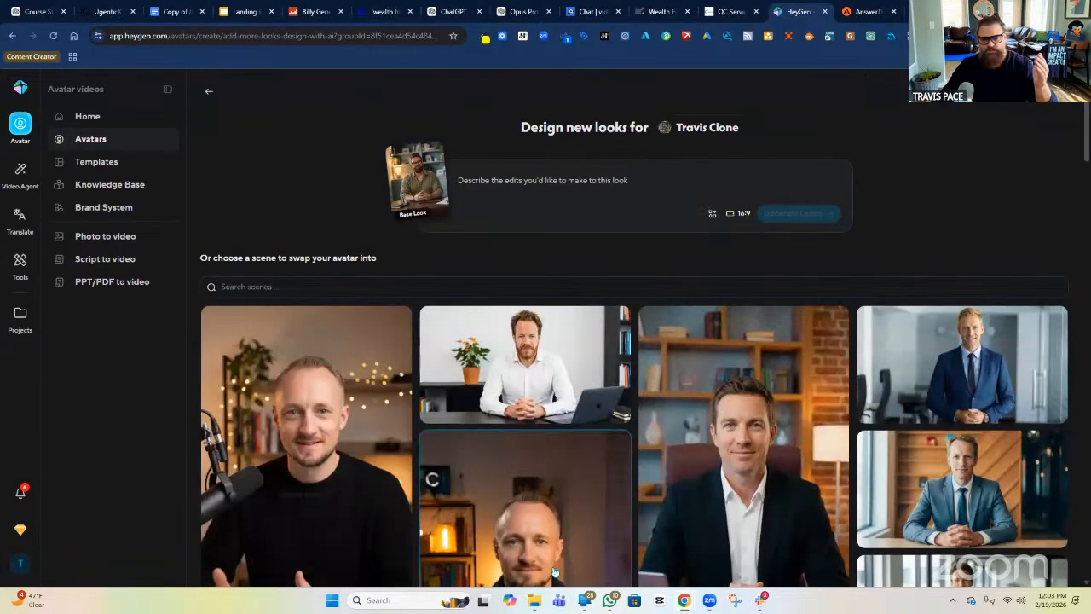
pyautogui.moveTo(713, 536)
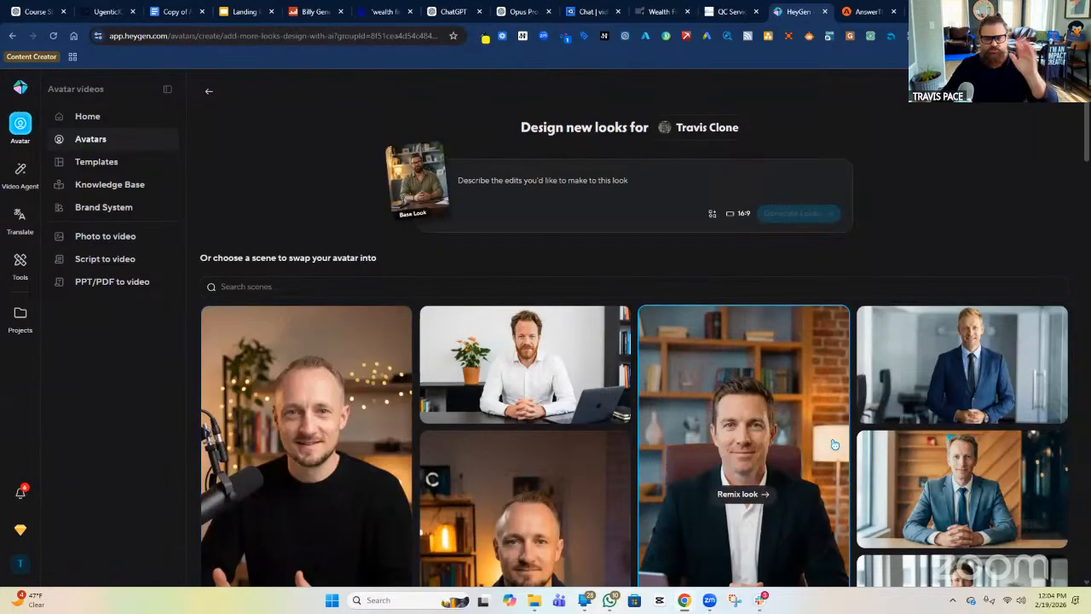
pyautogui.click(653, 12)
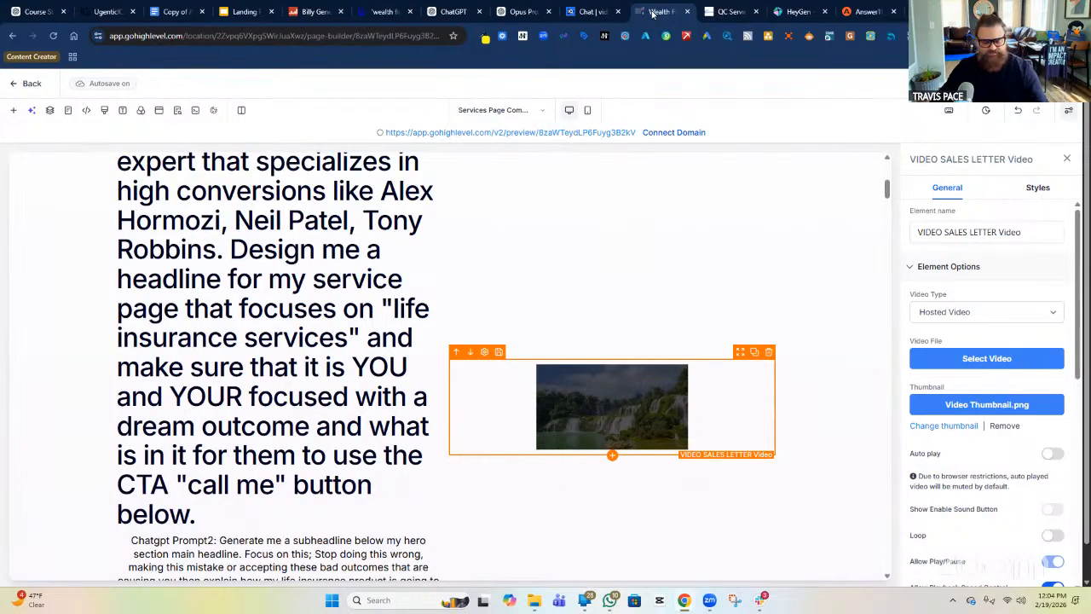
# Step: Open the settings of the "PAID IN FUNERAL COSTS" number counter and examine its caption and value options
pyautogui.scroll(-5, 598, 287)
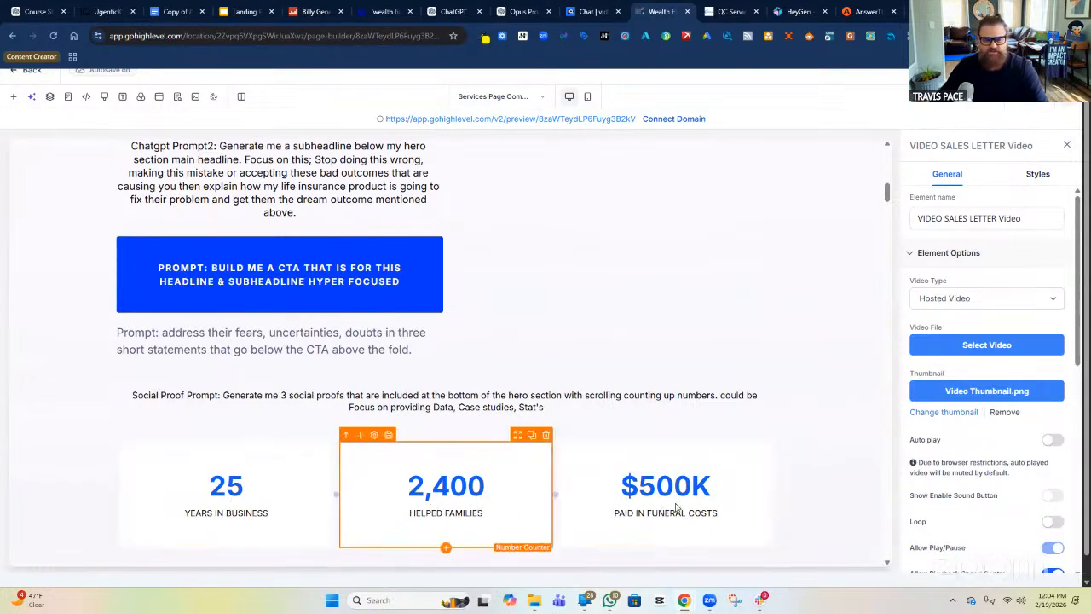
pyautogui.click(669, 499)
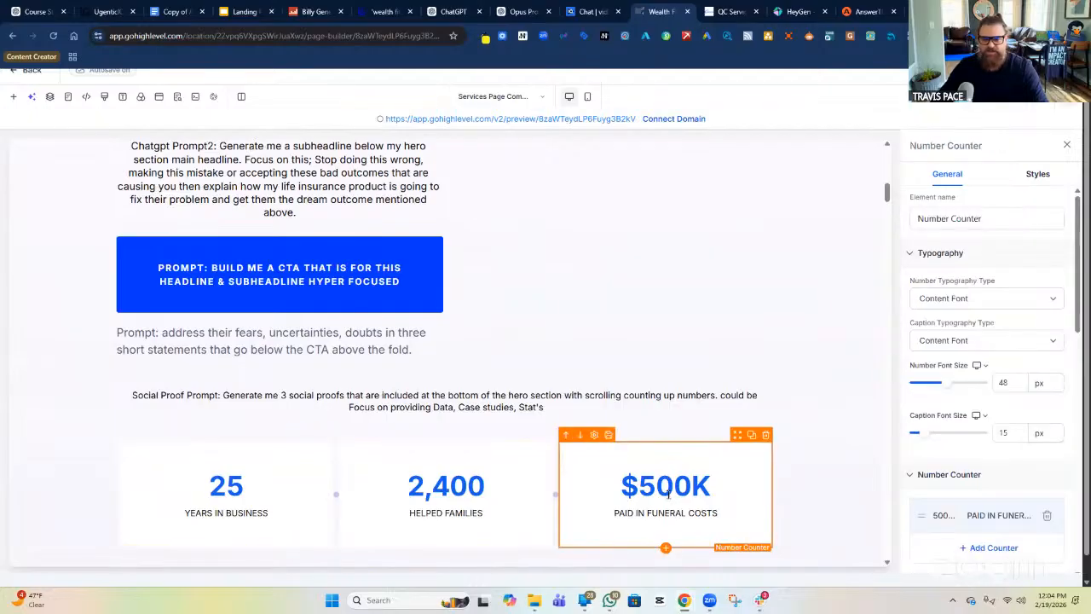
pyautogui.scroll(-5, 988, 298)
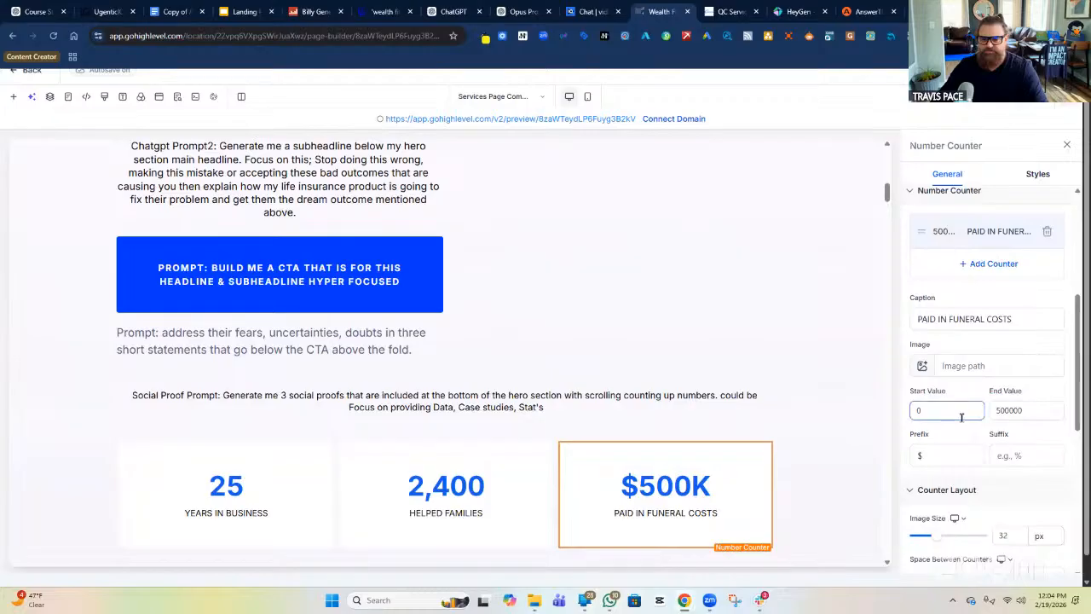
pyautogui.click(1014, 319)
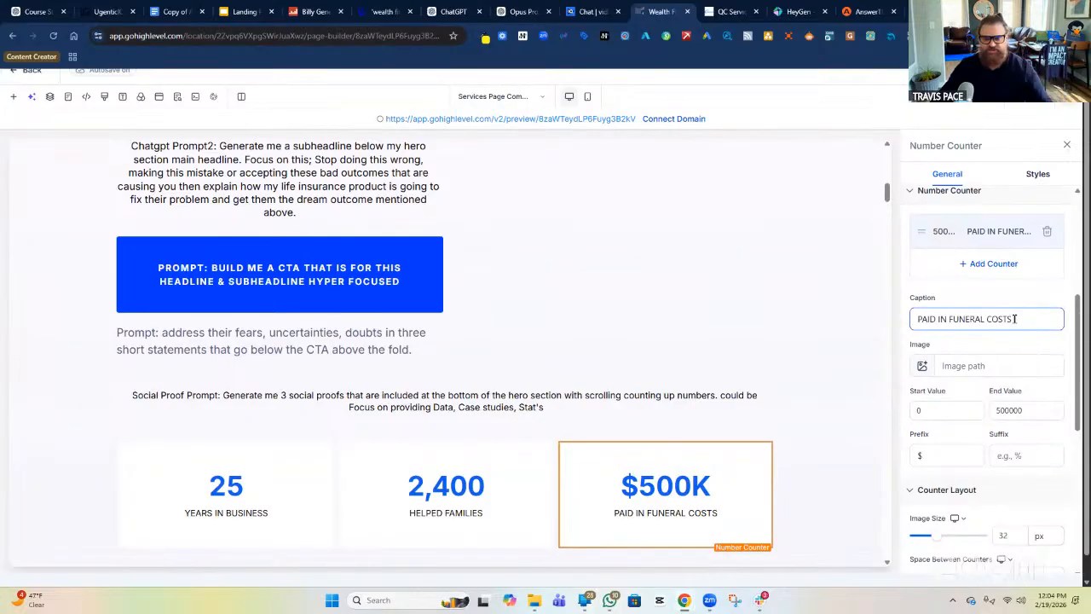
# Step: Review the template prompts from the pain section through the feature and benefit cards to the numbered pain solution blocks up to #6
pyautogui.scroll(-6, 656, 342)
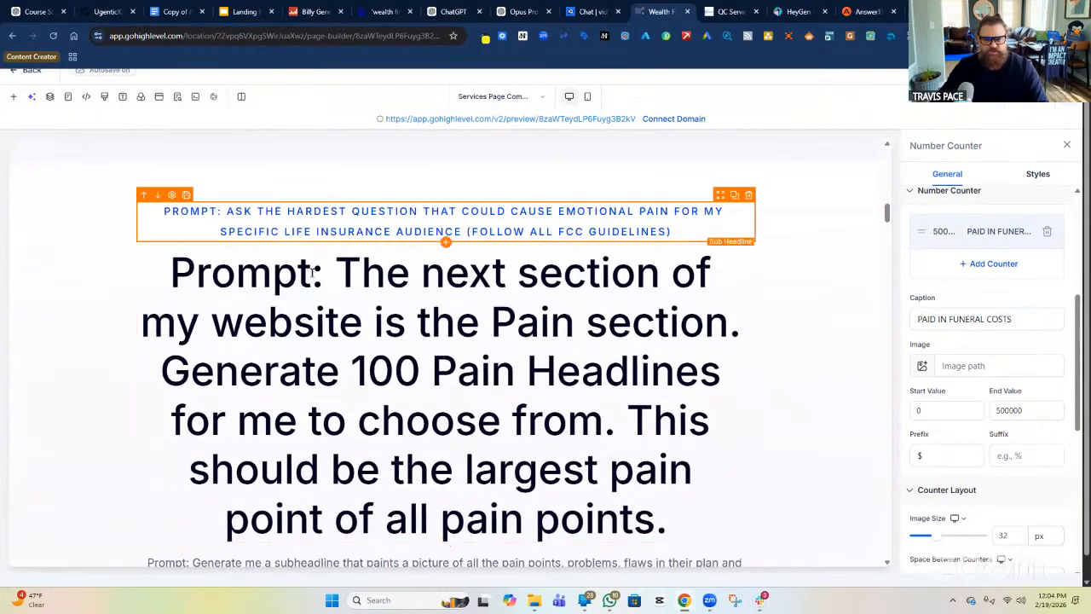
pyautogui.scroll(-1, 503, 320)
pyautogui.scroll(-8, 502, 320)
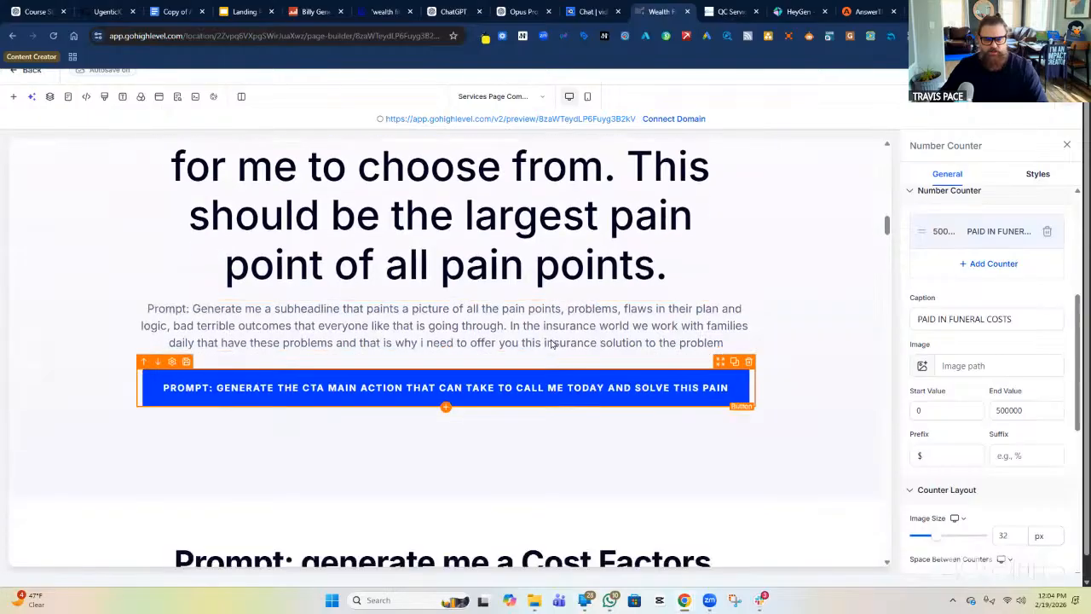
pyautogui.scroll(-6, 619, 285)
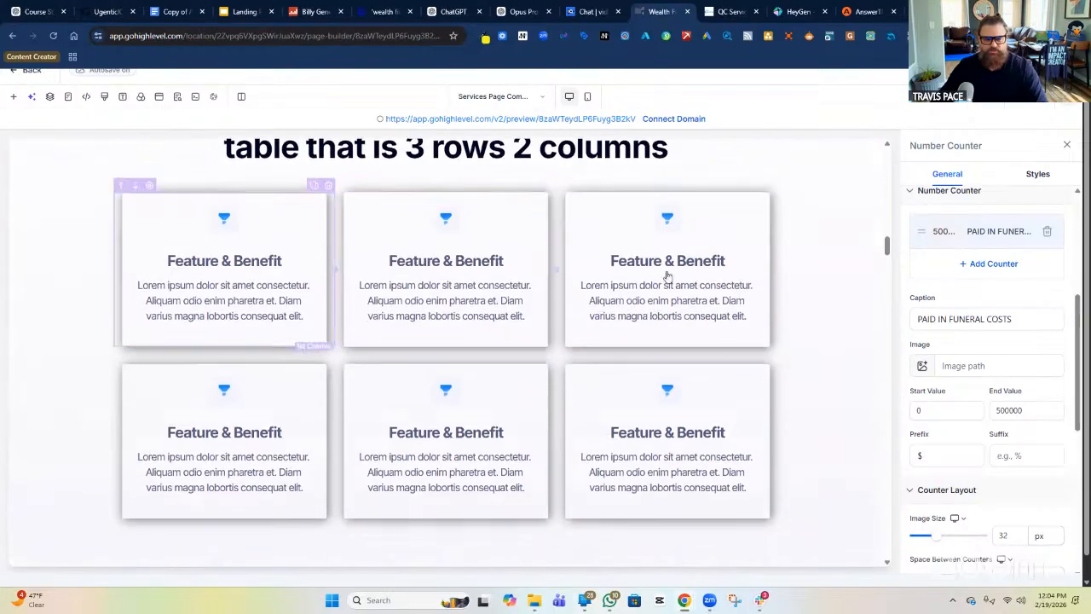
pyautogui.scroll(-5, 620, 344)
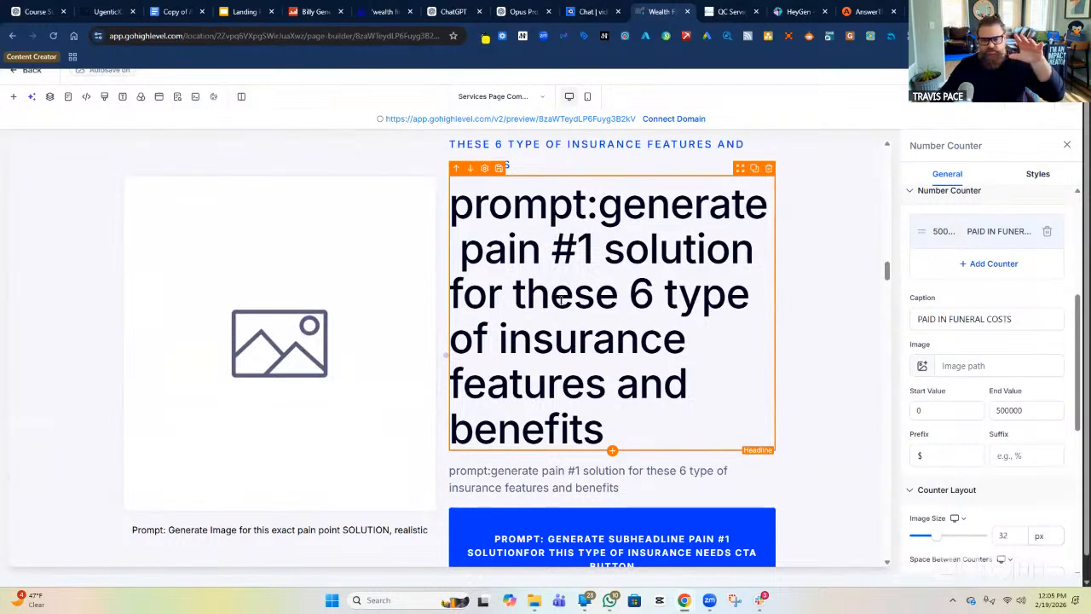
pyautogui.scroll(-8, 560, 298)
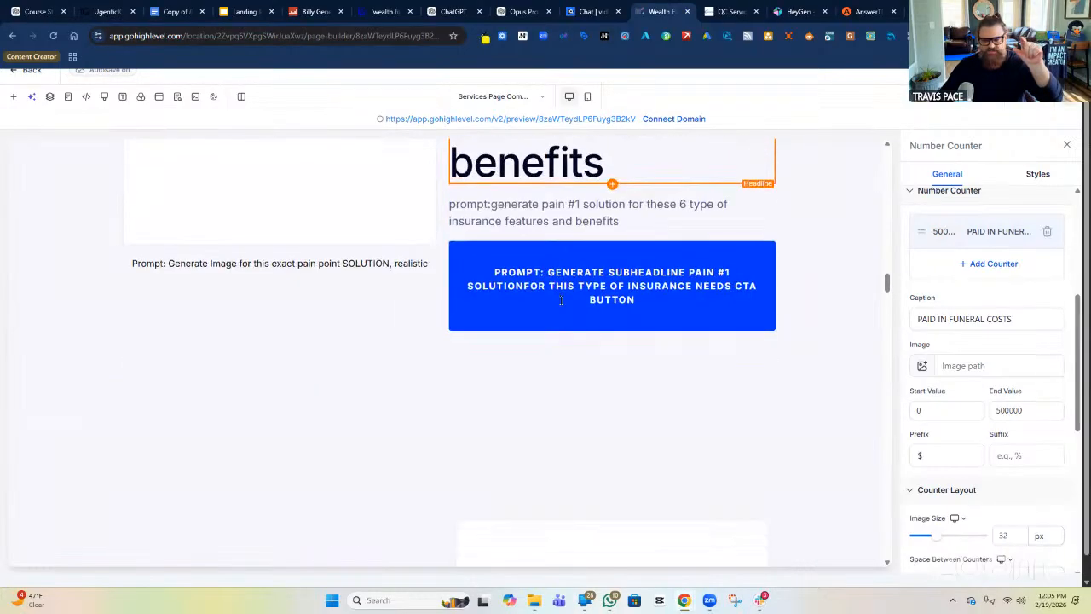
pyautogui.scroll(-6, 560, 299)
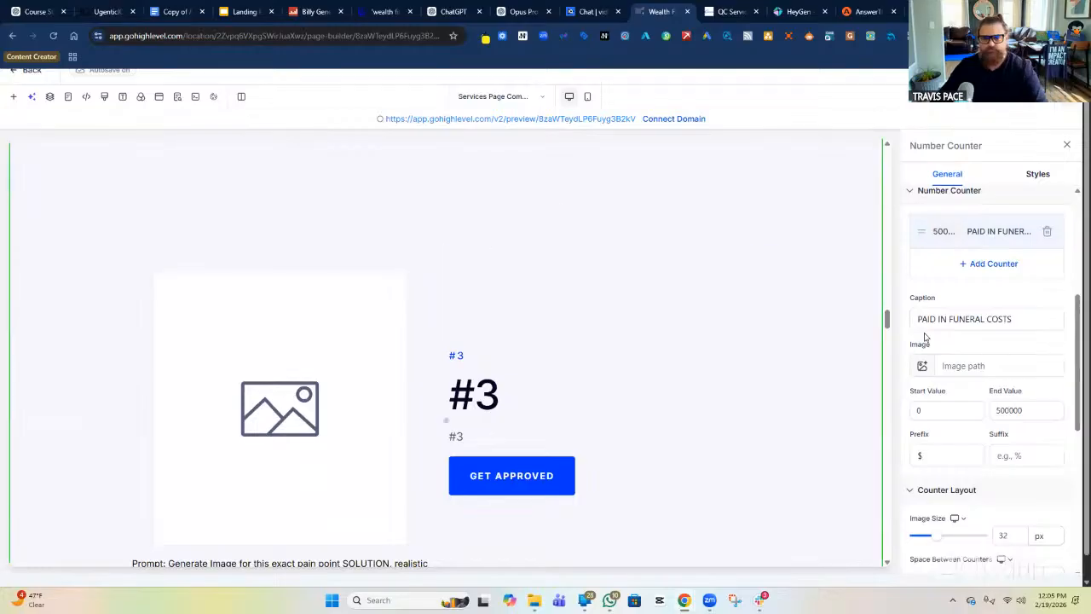
pyautogui.scroll(-10, 738, 349)
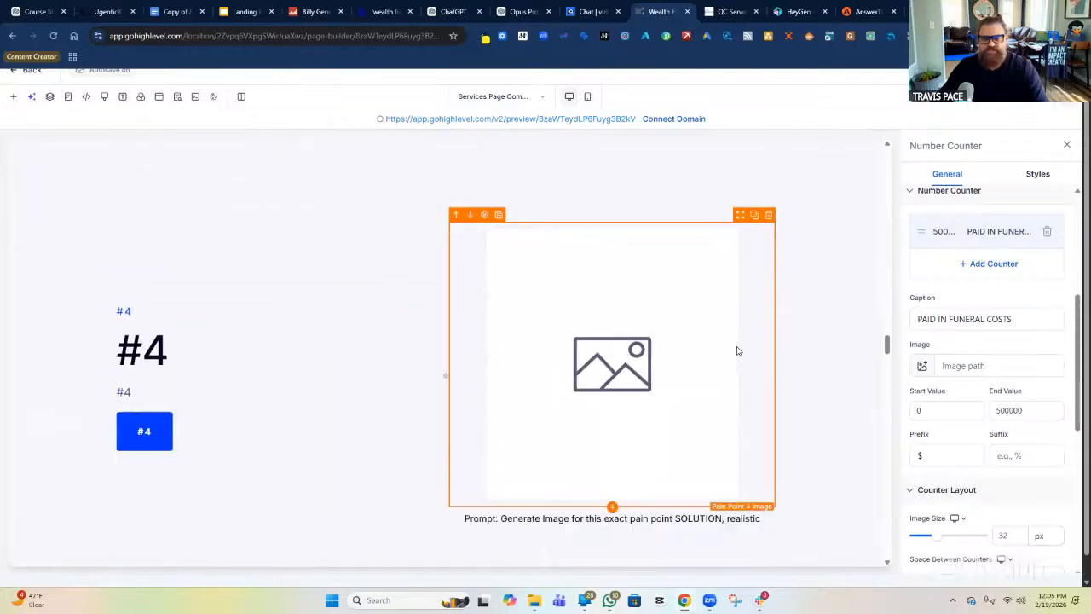
pyautogui.scroll(-5, 558, 321)
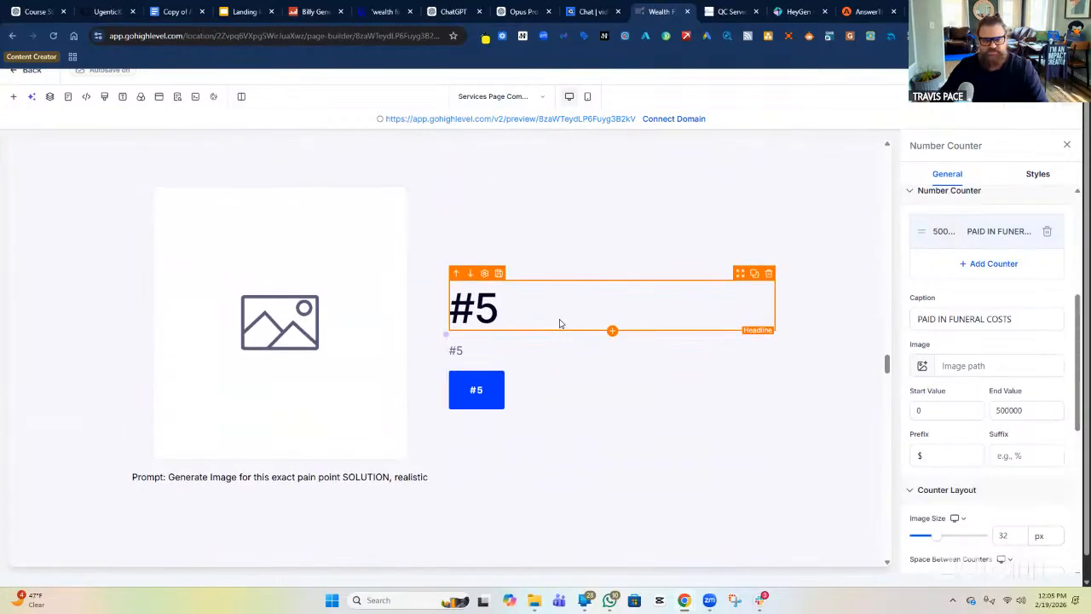
pyautogui.scroll(-1, 199, 258)
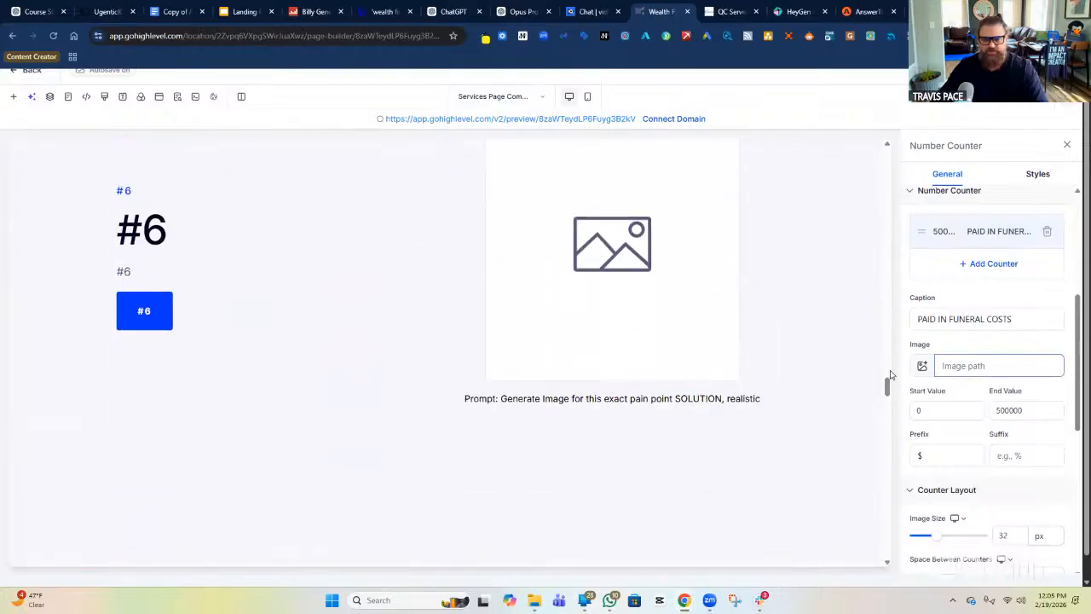
# Step: Add an empty section directly below the Cost Factors section with its feature and benefit cards
pyautogui.moveTo(886, 388); pyautogui.dragTo(881, 252)
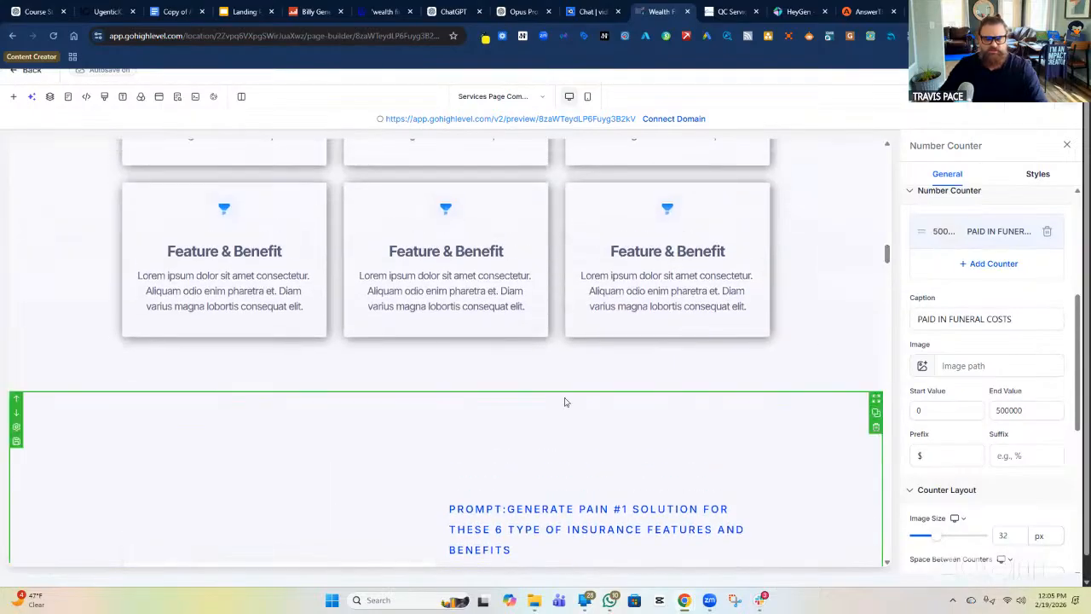
pyautogui.scroll(2, 564, 401)
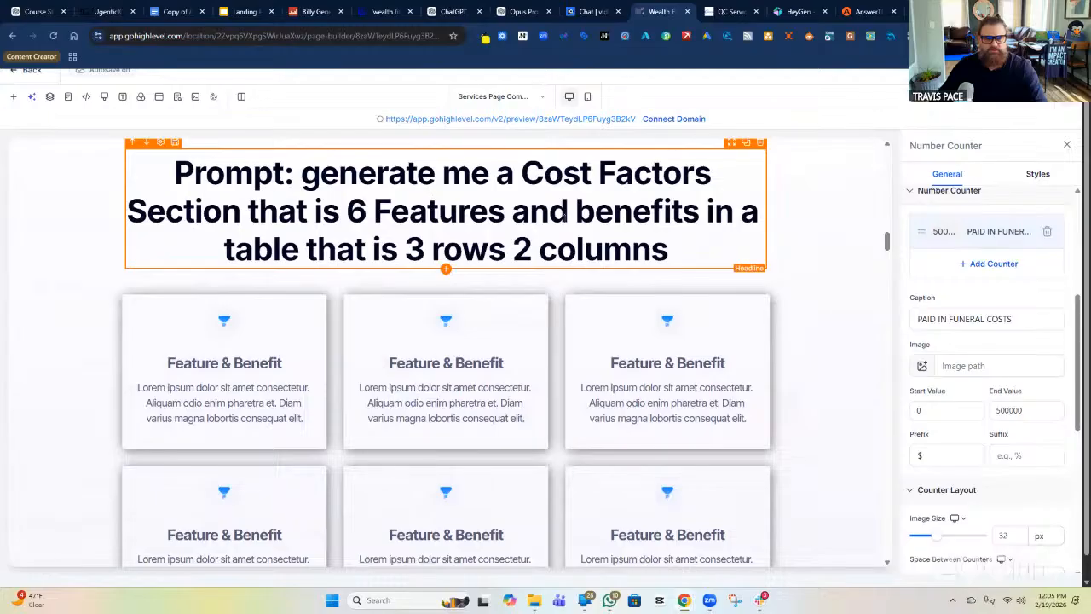
pyautogui.scroll(-3, 497, 384)
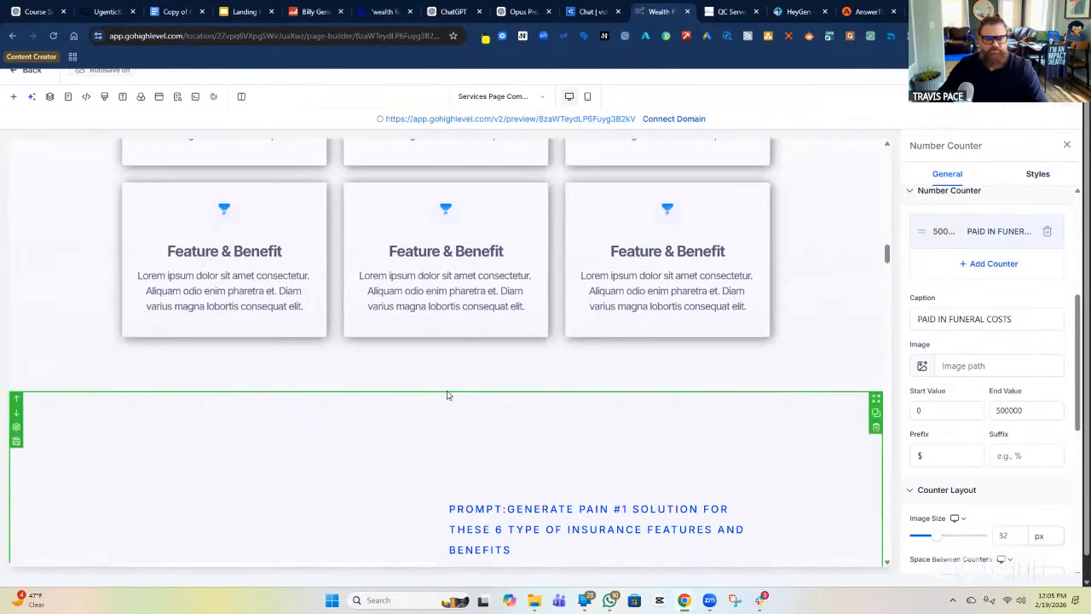
pyautogui.click(446, 393)
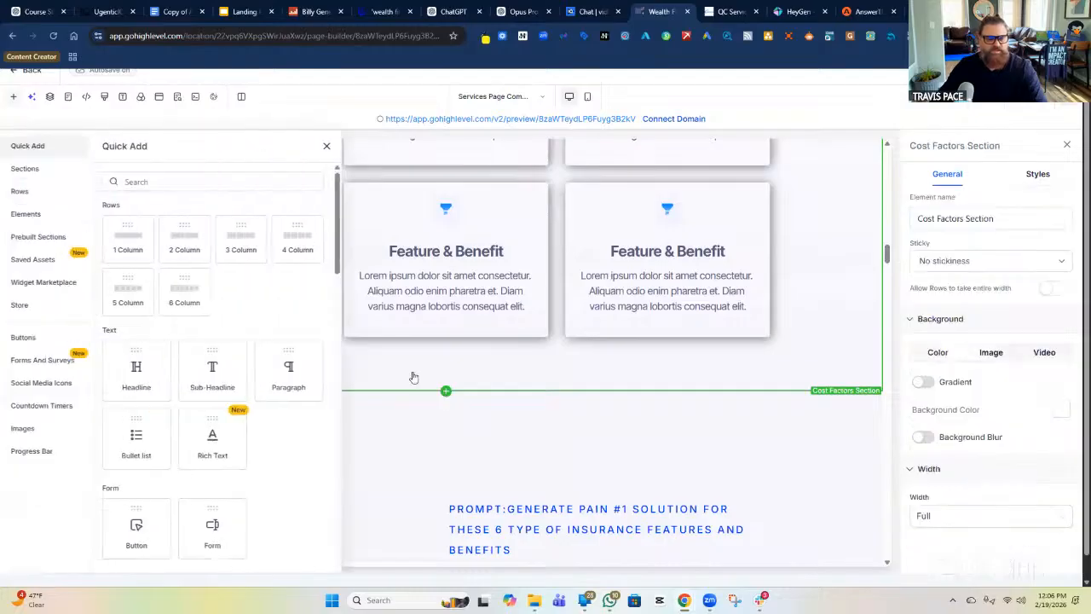
pyautogui.click(132, 240)
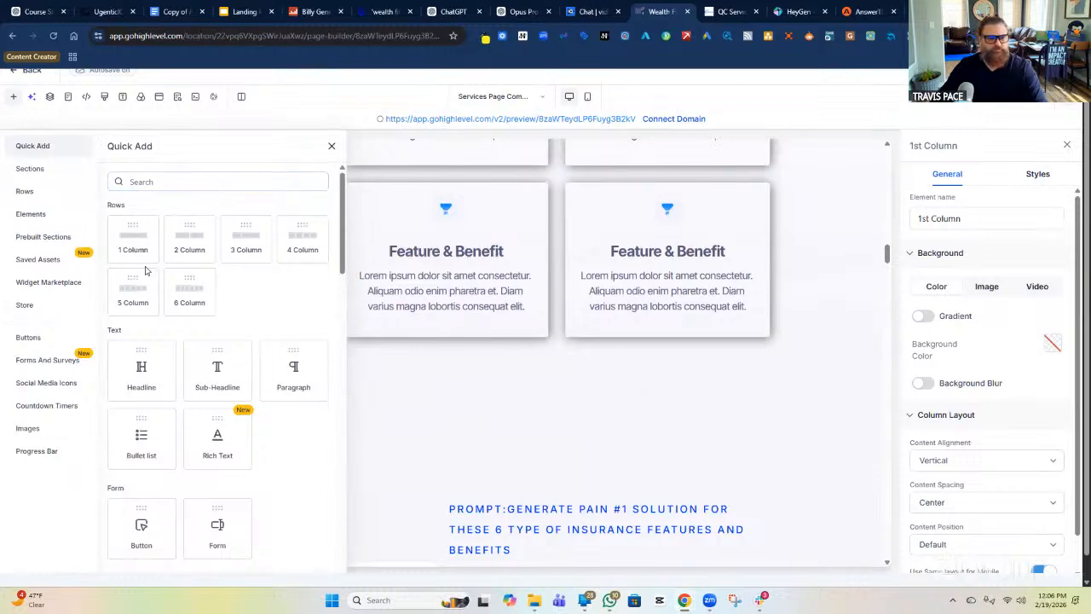
pyautogui.moveTo(136, 245); pyautogui.dragTo(412, 377)
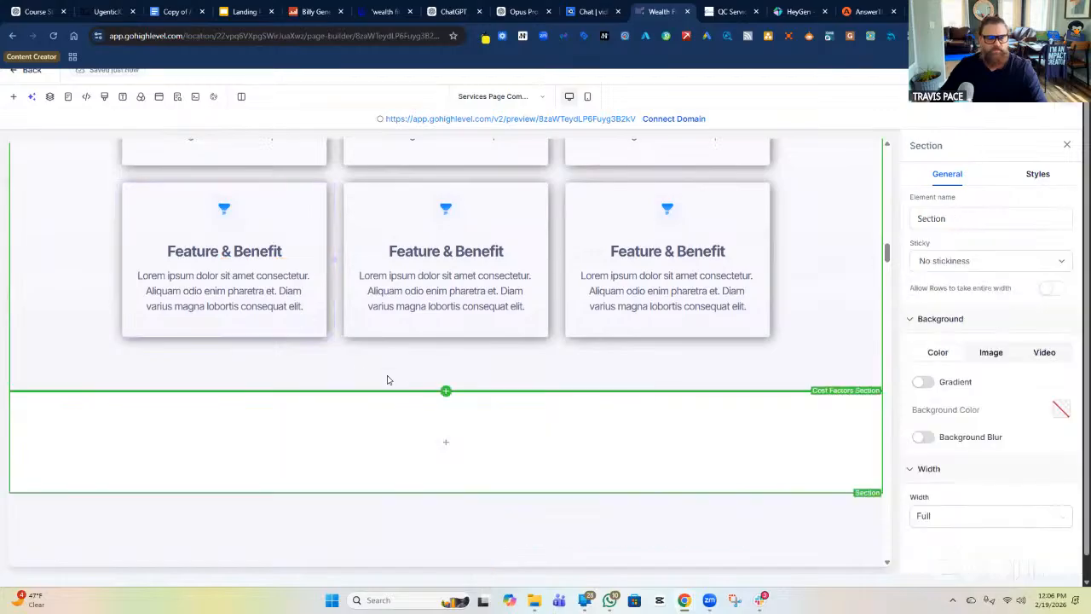
# Step: Open the saved universal sections and browse them from the services list and FAQ through testimonials and hero to the footer and header
pyautogui.click(13, 96)
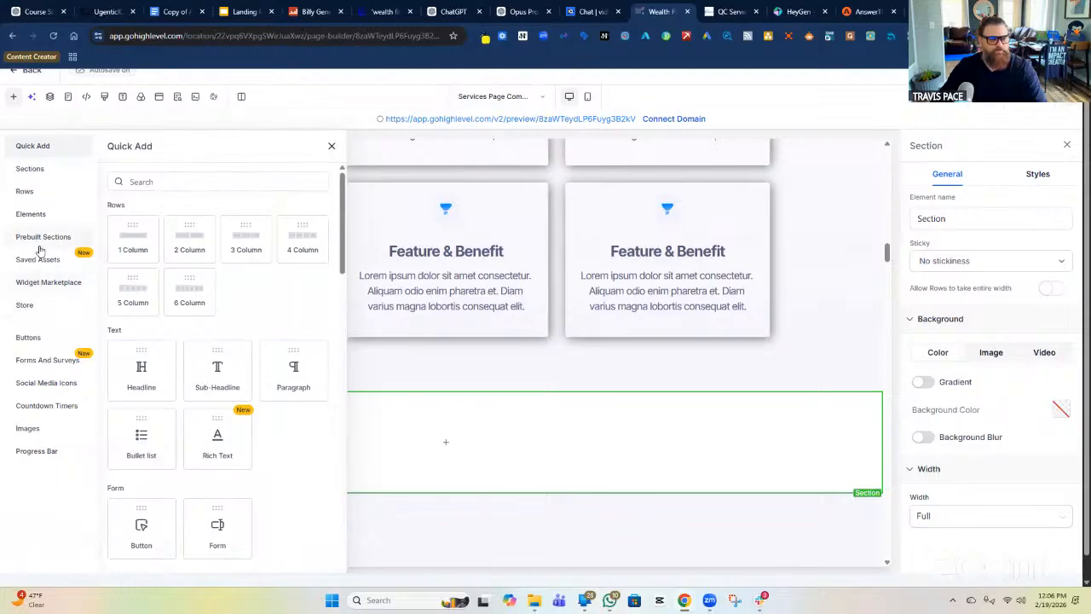
pyautogui.click(38, 259)
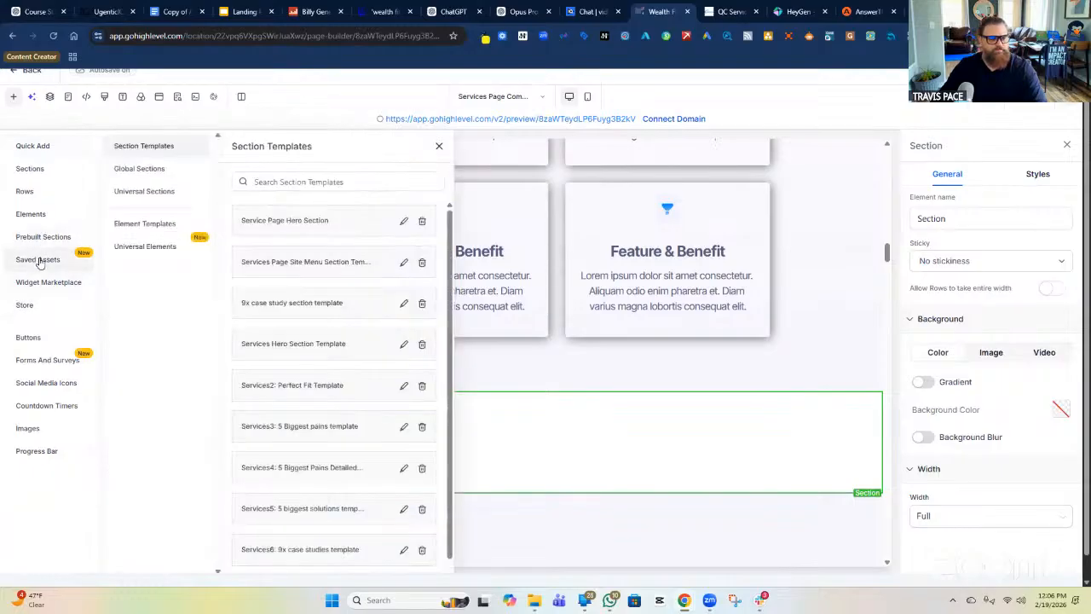
pyautogui.click(142, 199)
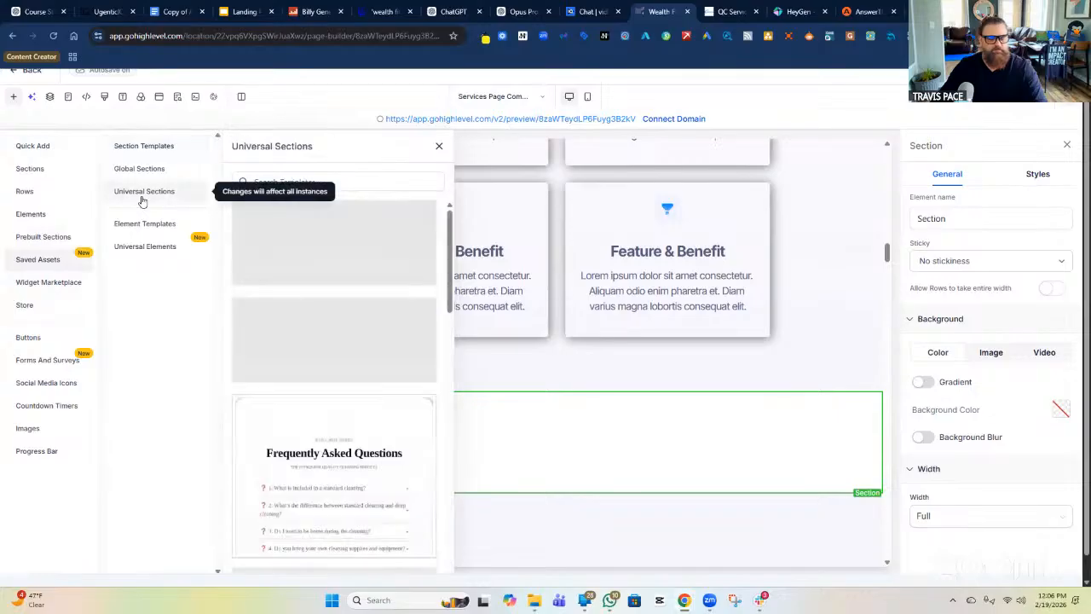
pyautogui.scroll(-1, 372, 307)
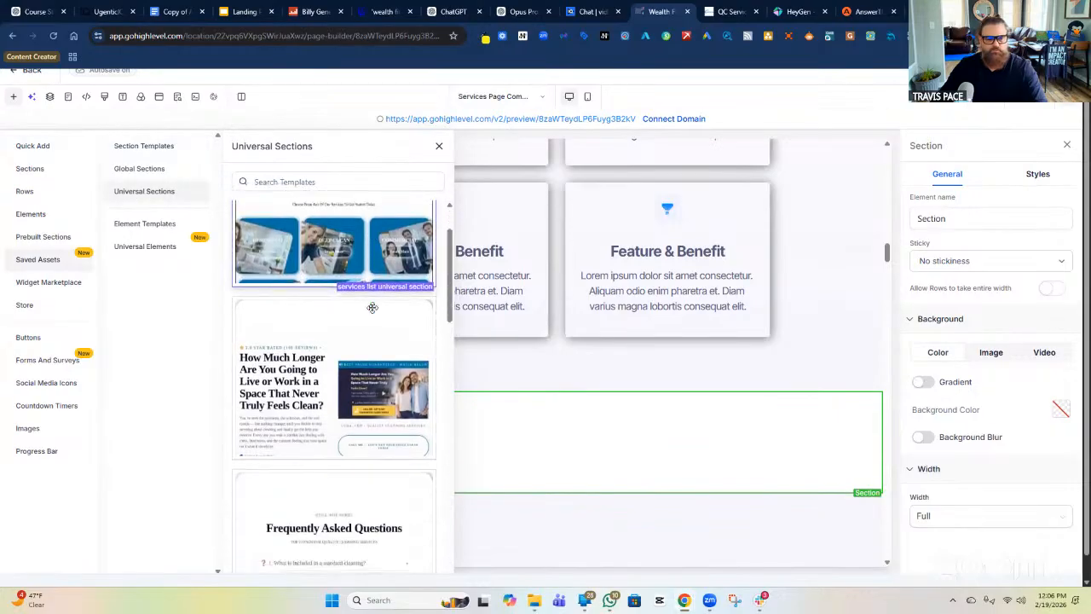
pyautogui.scroll(-6, 373, 307)
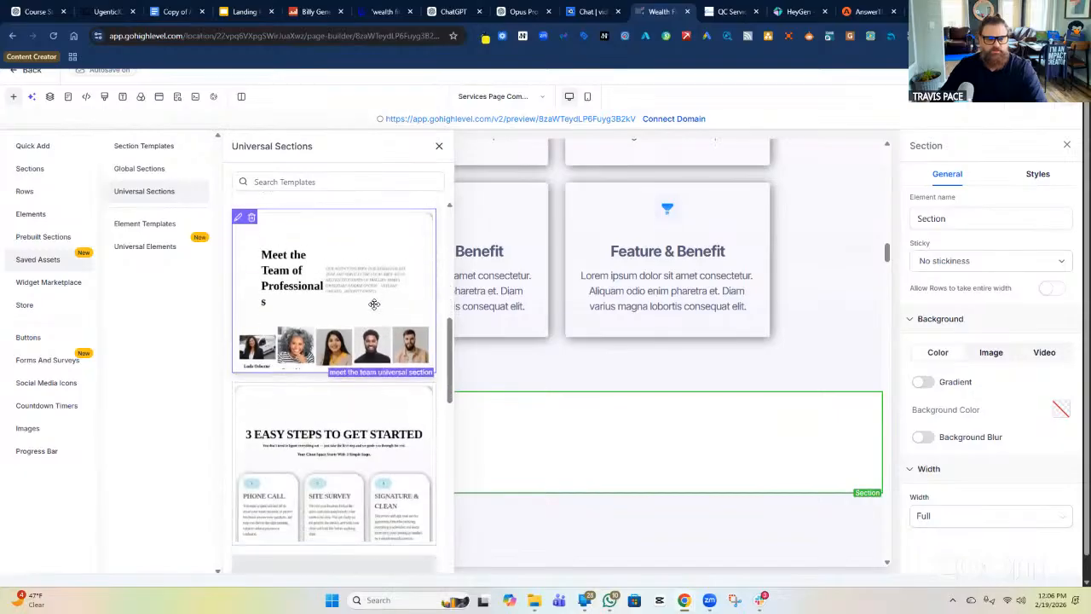
pyautogui.scroll(-3, 373, 303)
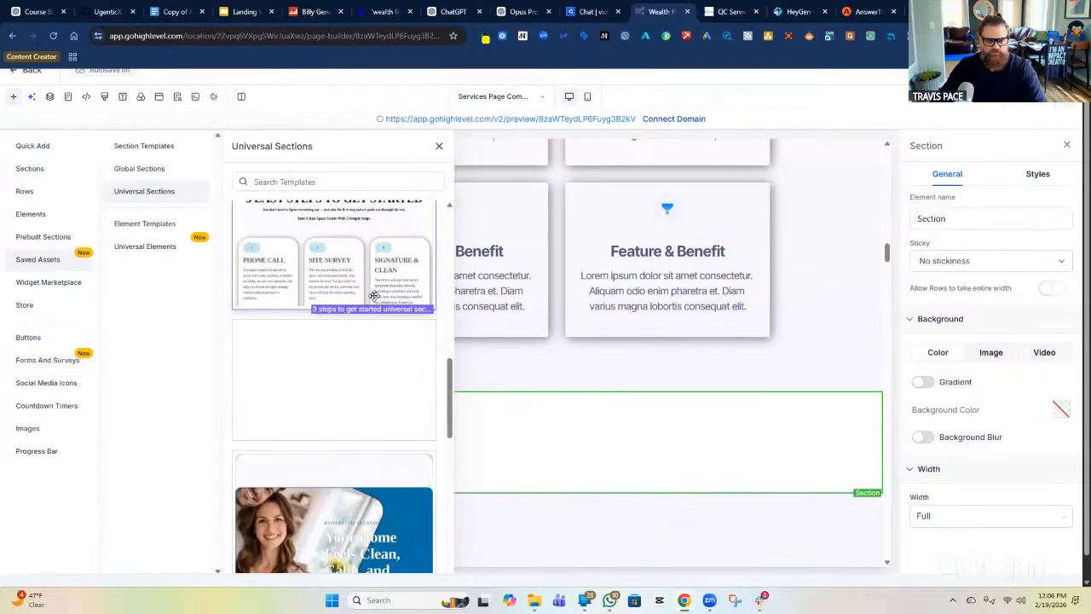
pyautogui.scroll(-2, 373, 294)
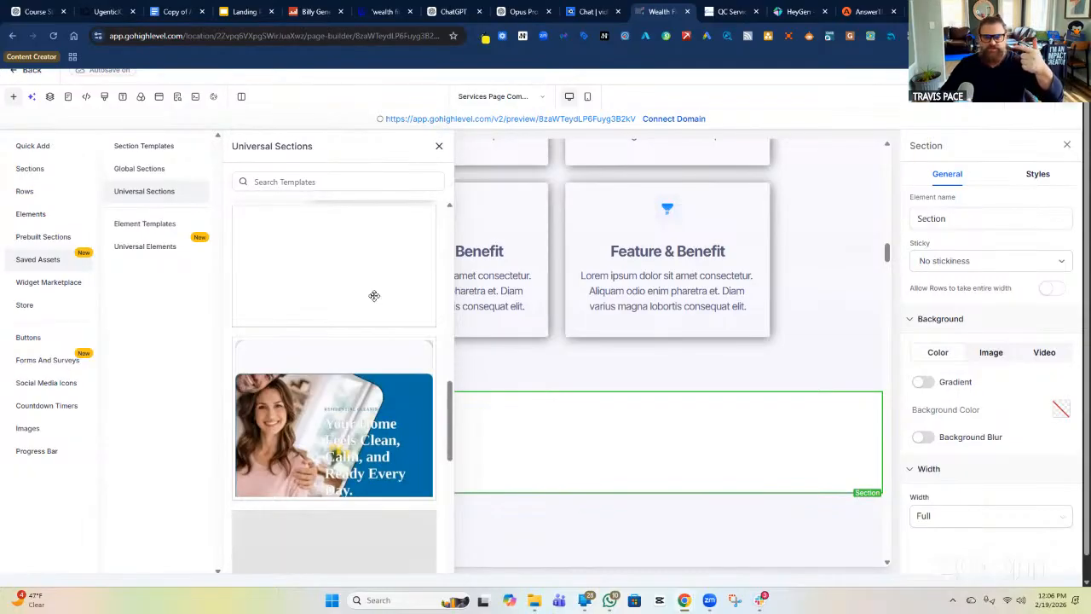
pyautogui.scroll(-2, 373, 295)
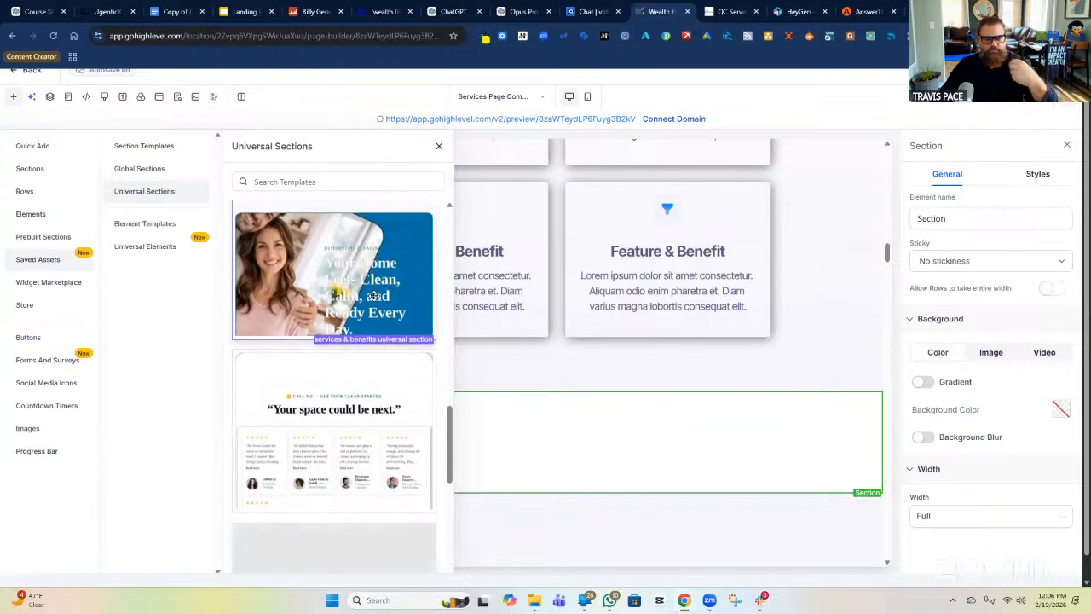
pyautogui.scroll(-1, 373, 295)
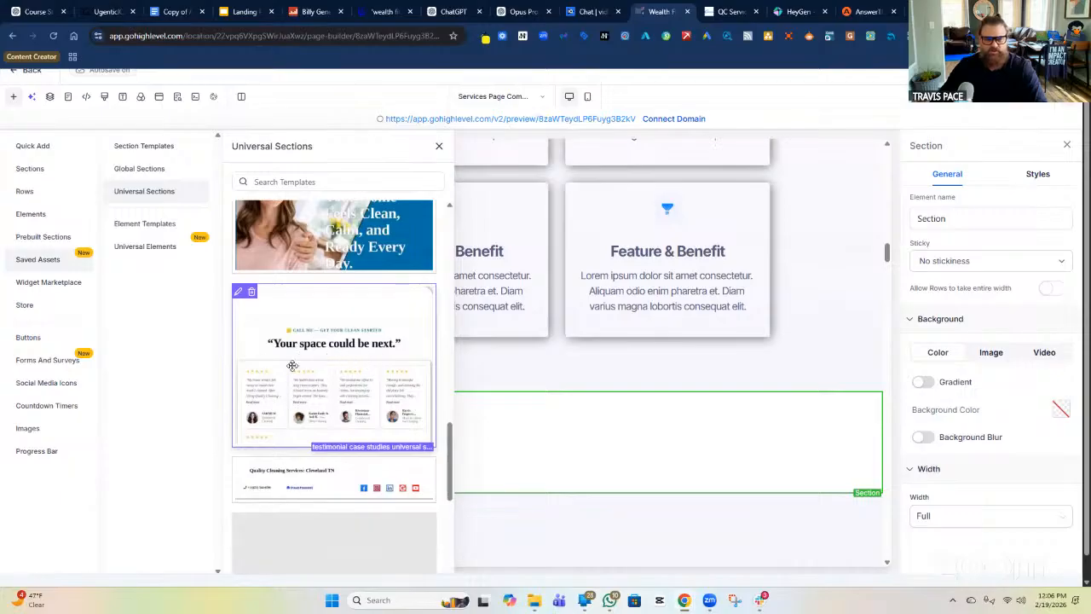
pyautogui.scroll(-2, 340, 383)
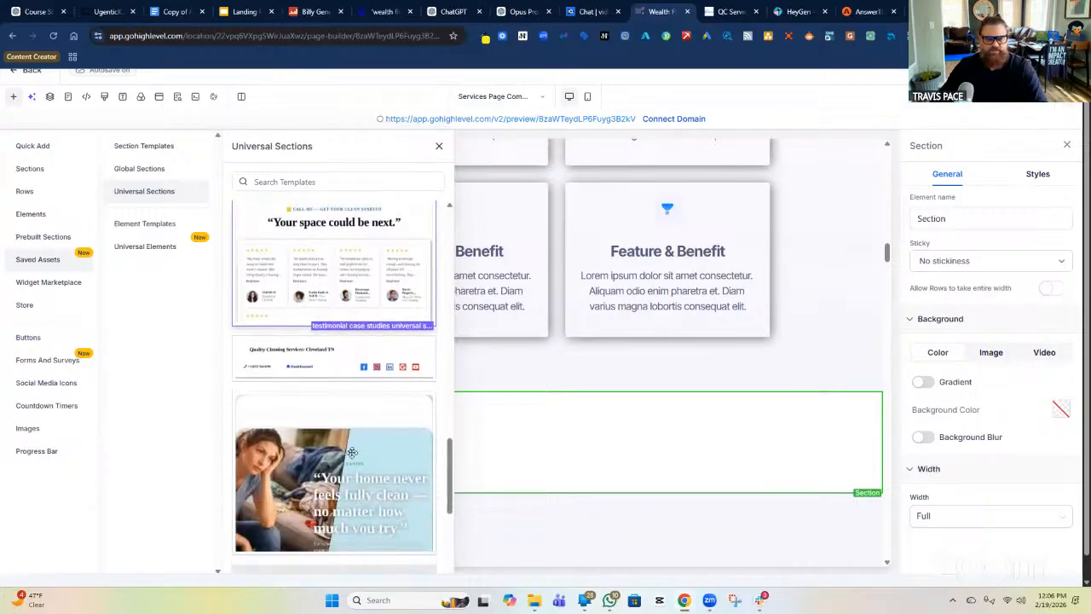
pyautogui.scroll(-2, 329, 401)
pyautogui.scroll(-2, 333, 392)
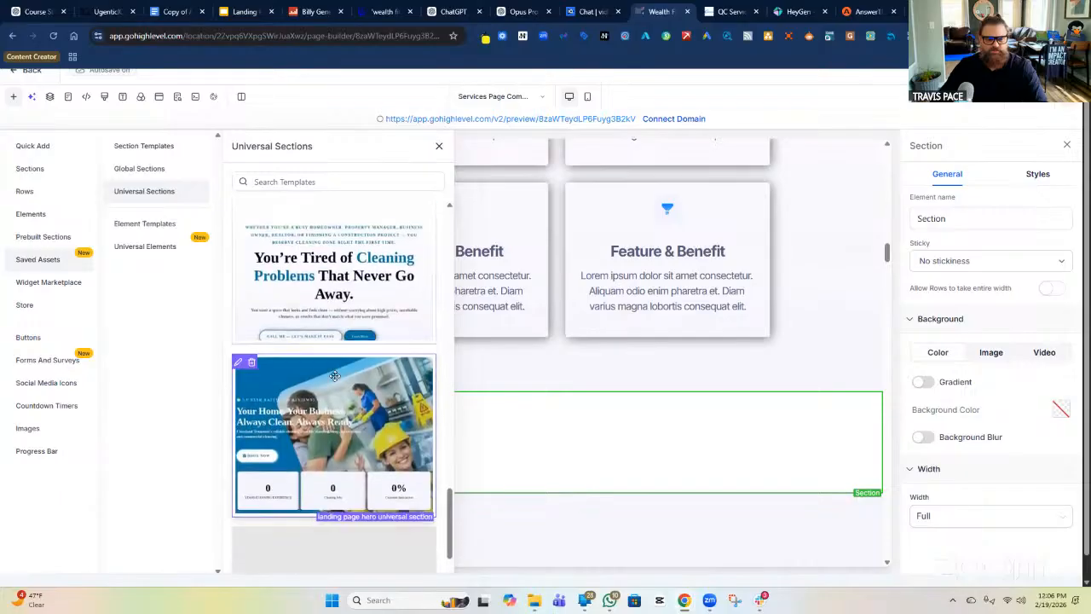
pyautogui.scroll(-2, 335, 386)
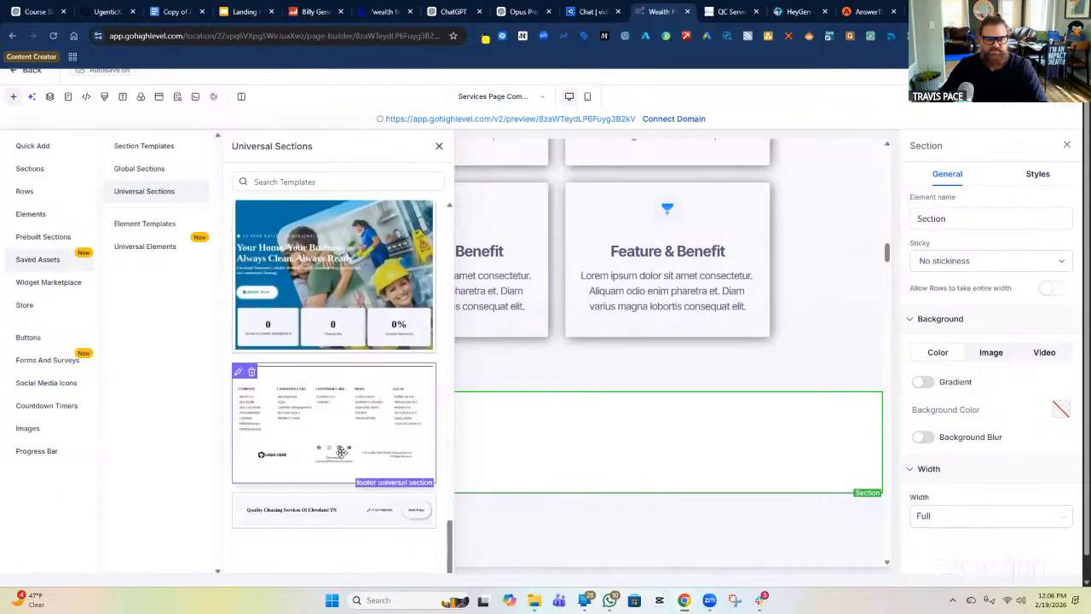
# Step: Insert the saved reviews universal section below the feature and benefit cards and check its placement on the page
pyautogui.scroll(4, 333, 502)
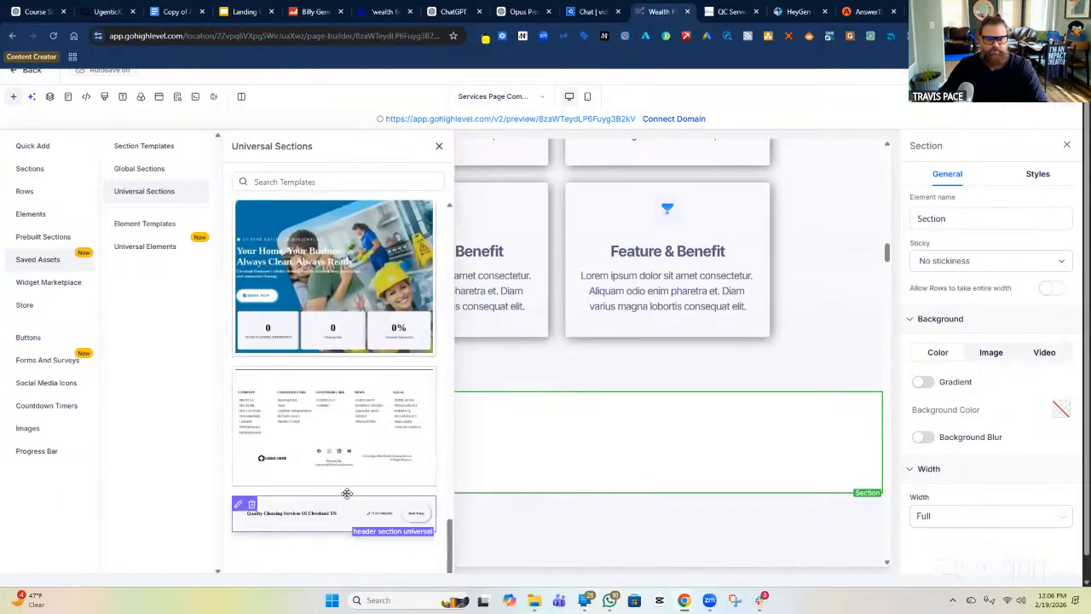
pyautogui.scroll(6, 352, 484)
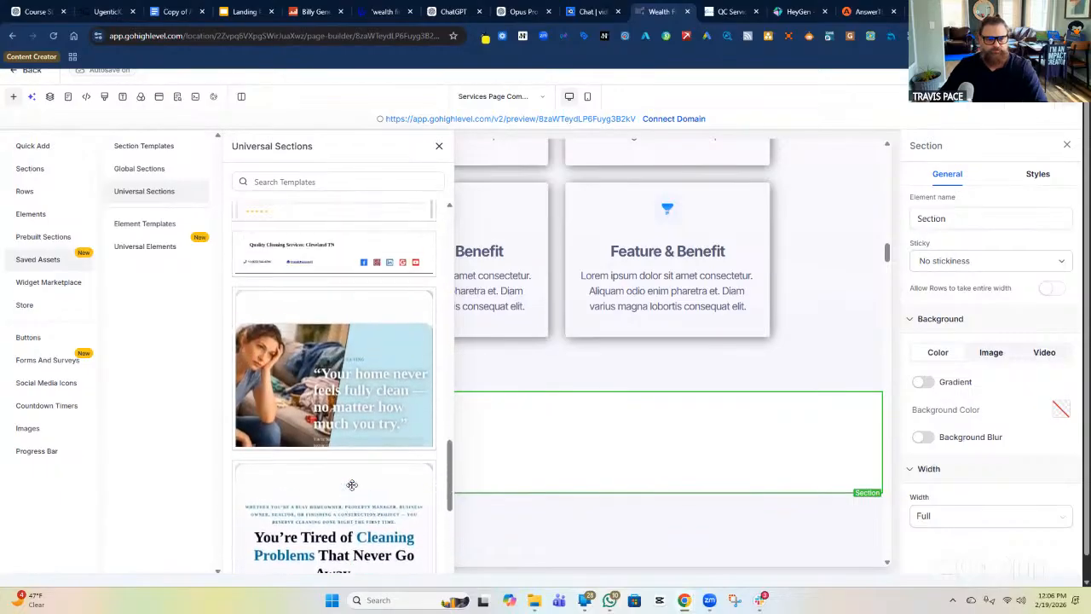
pyautogui.scroll(5, 338, 408)
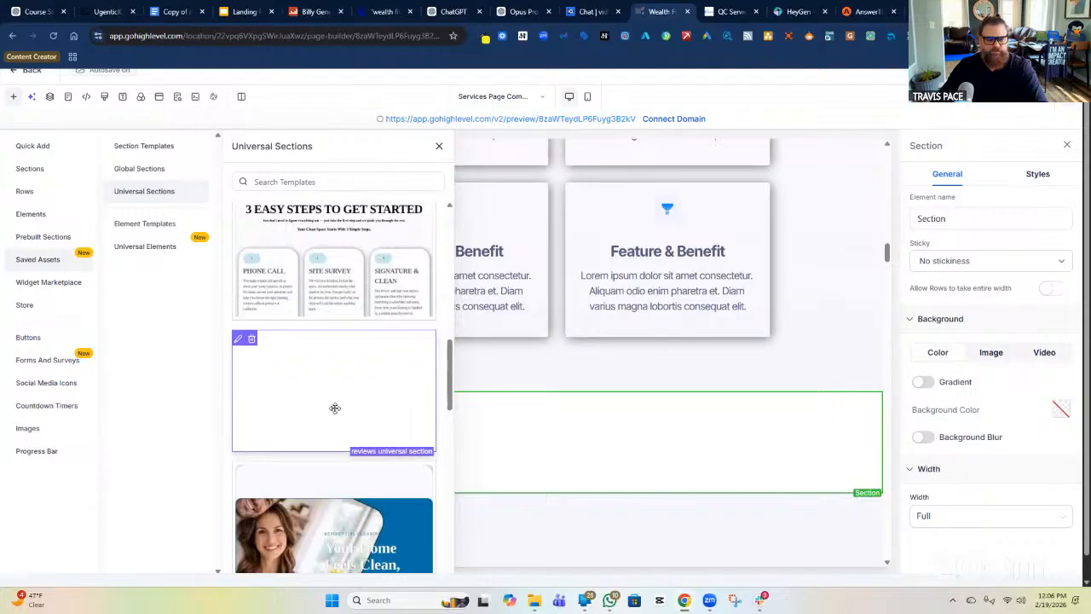
pyautogui.moveTo(310, 385); pyautogui.dragTo(522, 441)
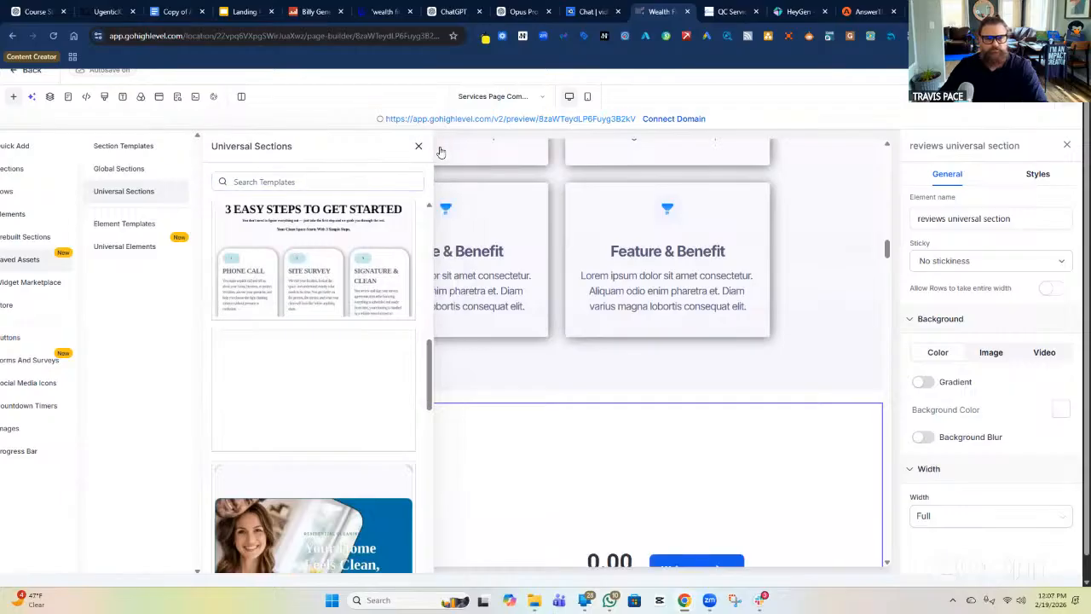
pyautogui.click(419, 145)
pyautogui.scroll(-3, 630, 431)
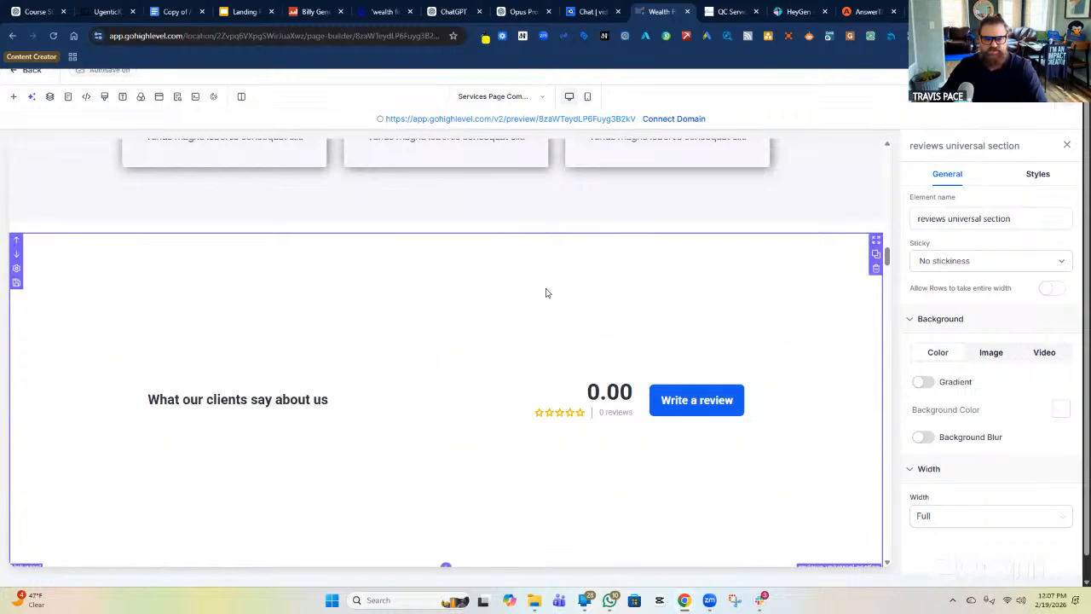
pyautogui.scroll(-1, 317, 437)
pyautogui.scroll(-1, 317, 437)
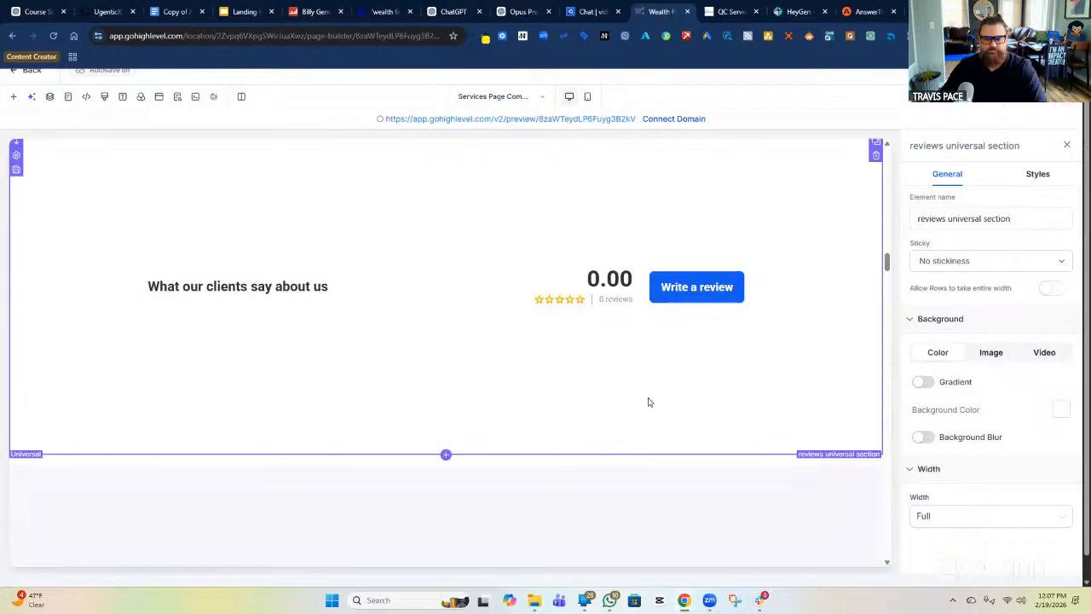
pyautogui.scroll(4, 665, 460)
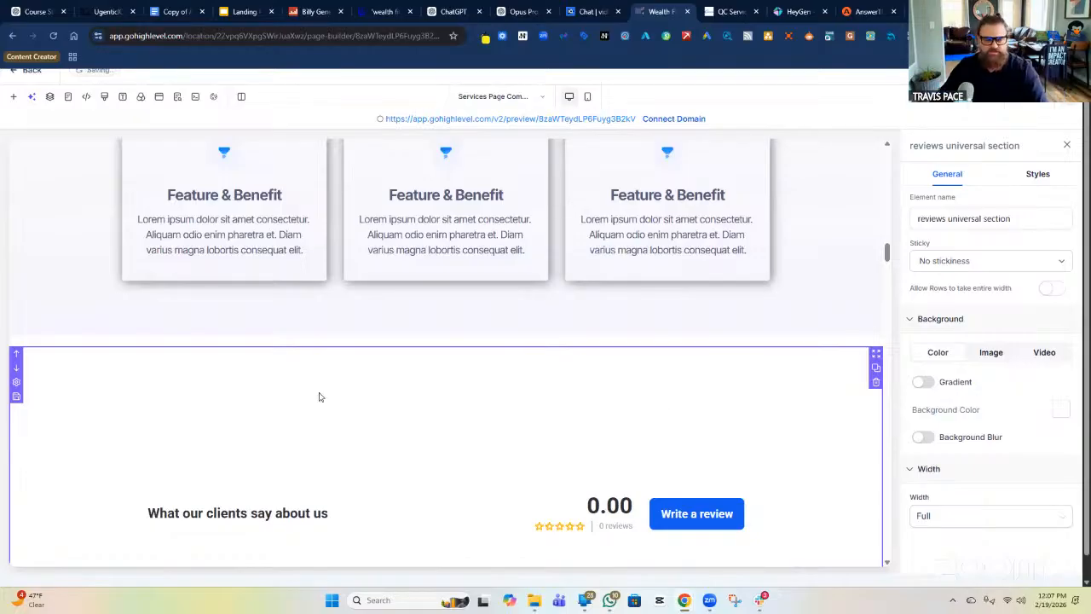
pyautogui.scroll(-2, 473, 413)
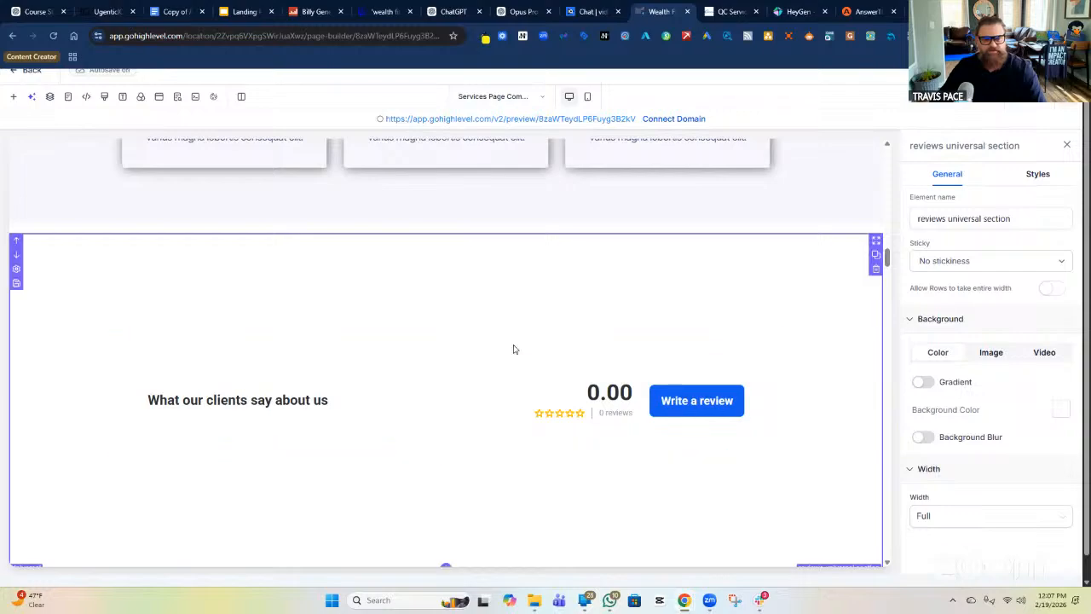
# Step: Insert the saved Services Hero Section Template directly below the Services Page title and breadcrumb
pyautogui.scroll(10, 500, 345)
pyautogui.scroll(10, 500, 345)
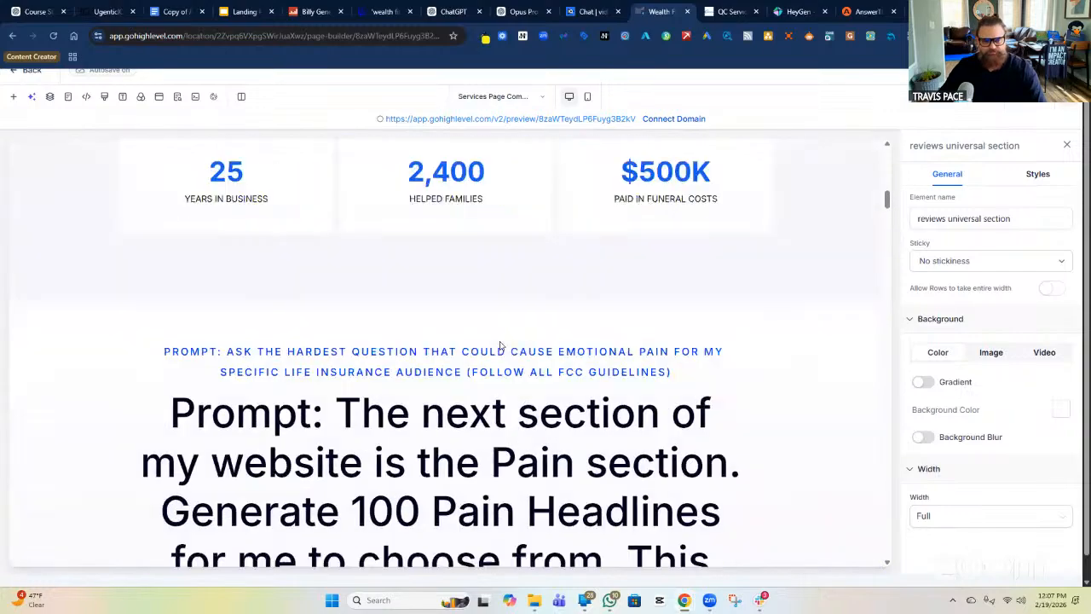
pyautogui.scroll(-2, 355, 334)
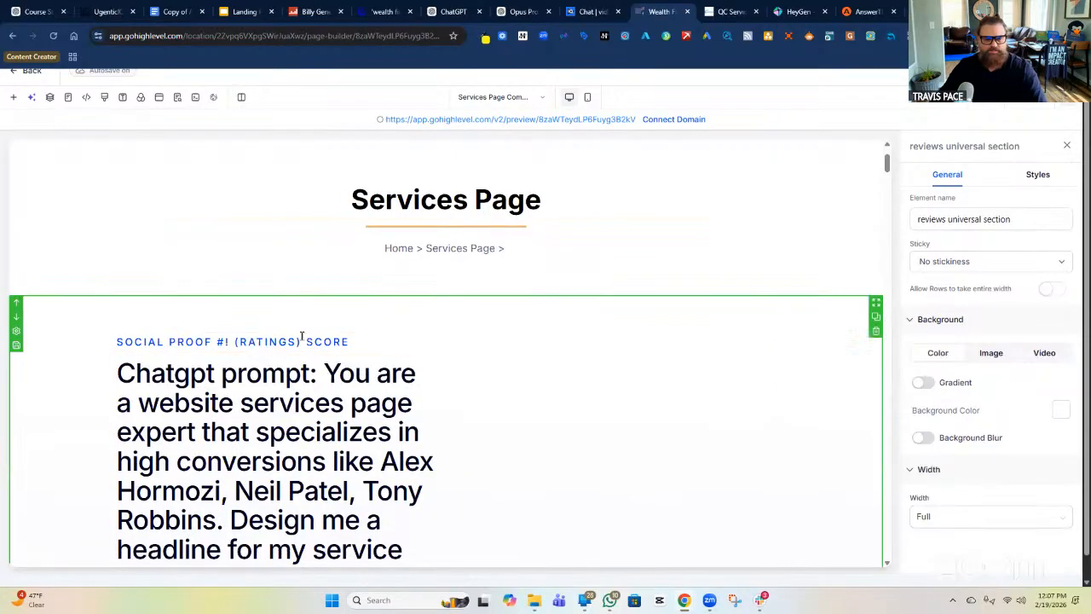
pyautogui.click(12, 100)
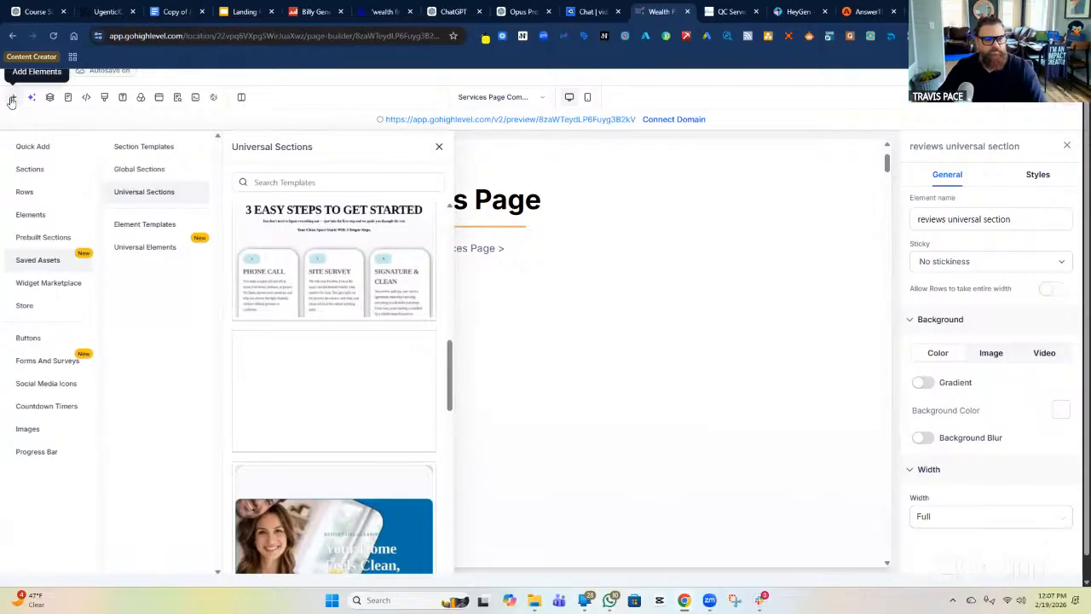
pyautogui.click(154, 150)
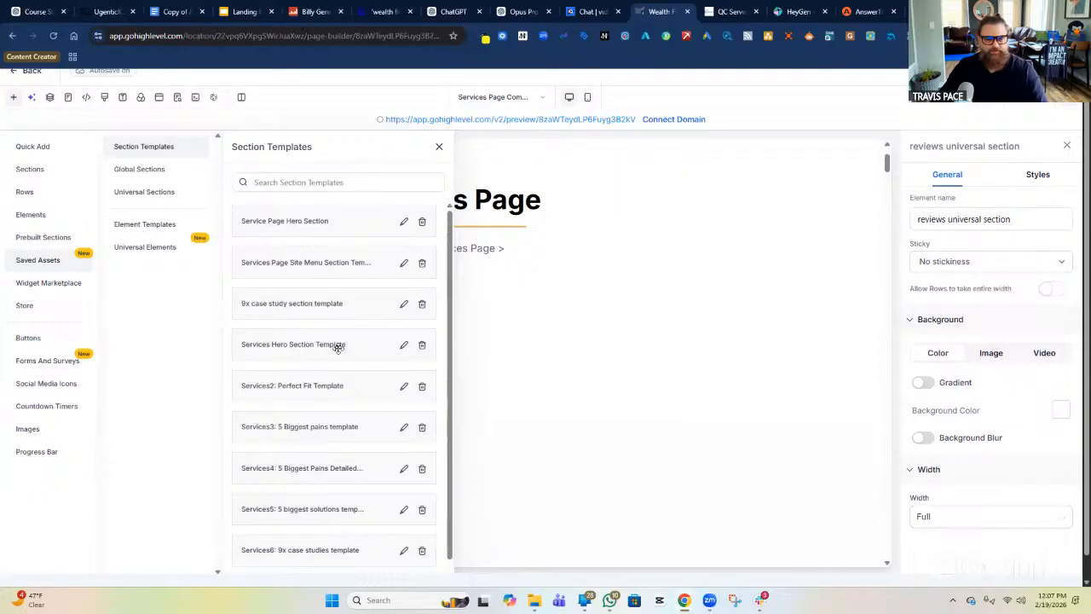
pyautogui.moveTo(339, 347); pyautogui.dragTo(562, 355)
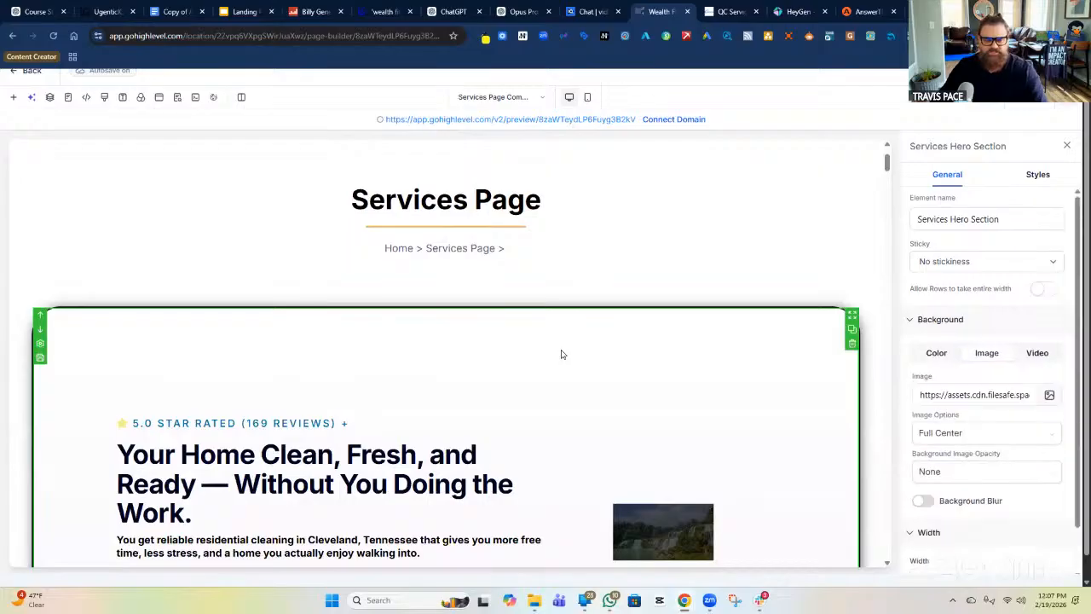
# Step: Review the inserted hero section's headline, buttons and number counters, and open the settings of its video sales letter element
pyautogui.scroll(-1, 561, 354)
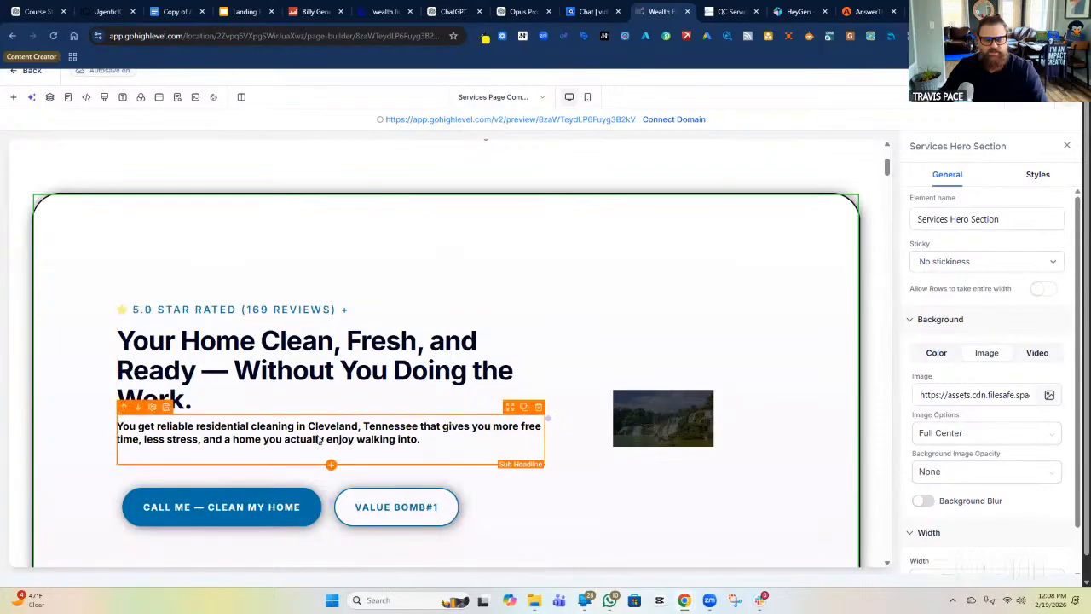
pyautogui.scroll(-3, 320, 439)
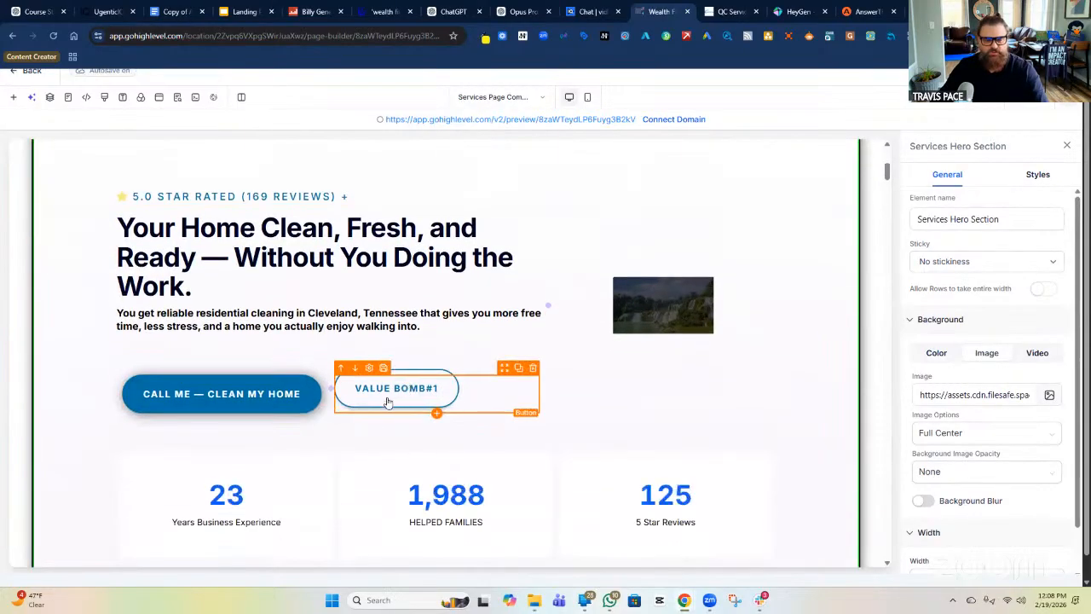
pyautogui.scroll(-2, 341, 443)
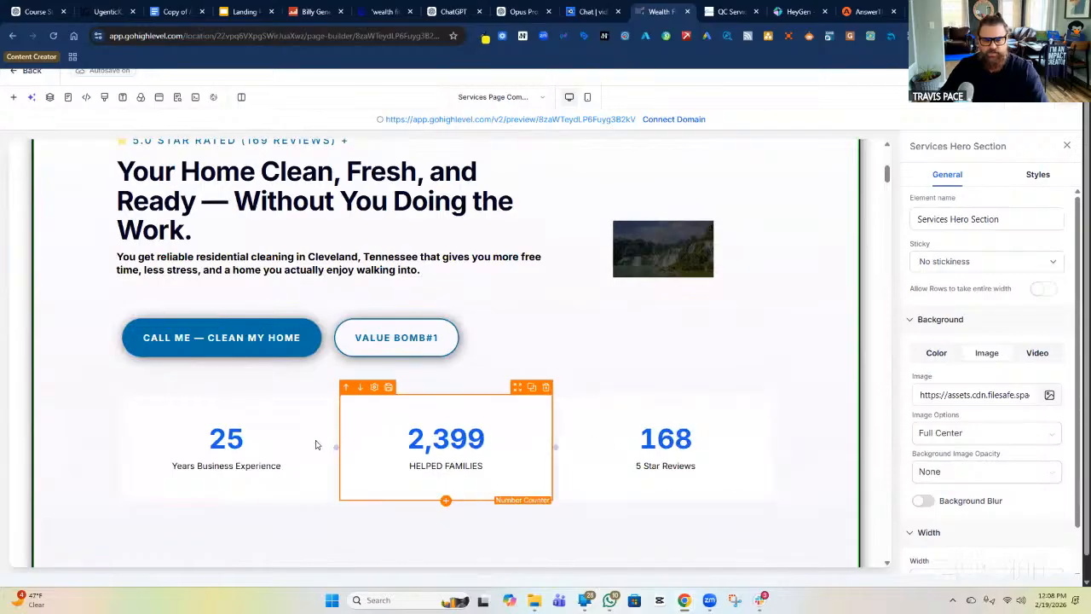
pyautogui.click(647, 248)
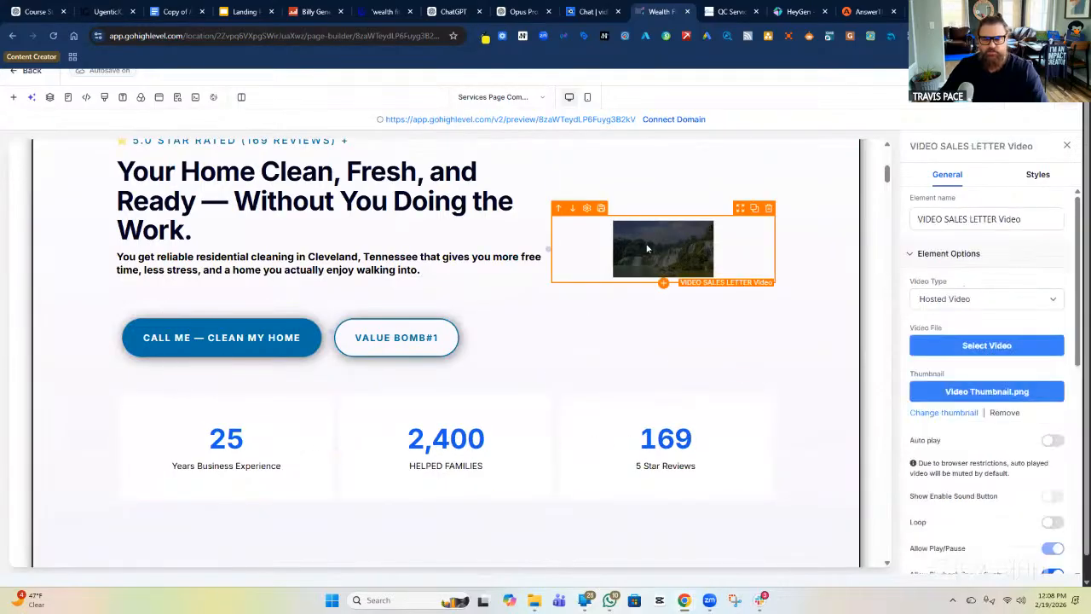
# Step: Complete the breadcrumb under the Services Page title by adding "Commercial Cleaning" as its last item
pyautogui.scroll(3, 525, 253)
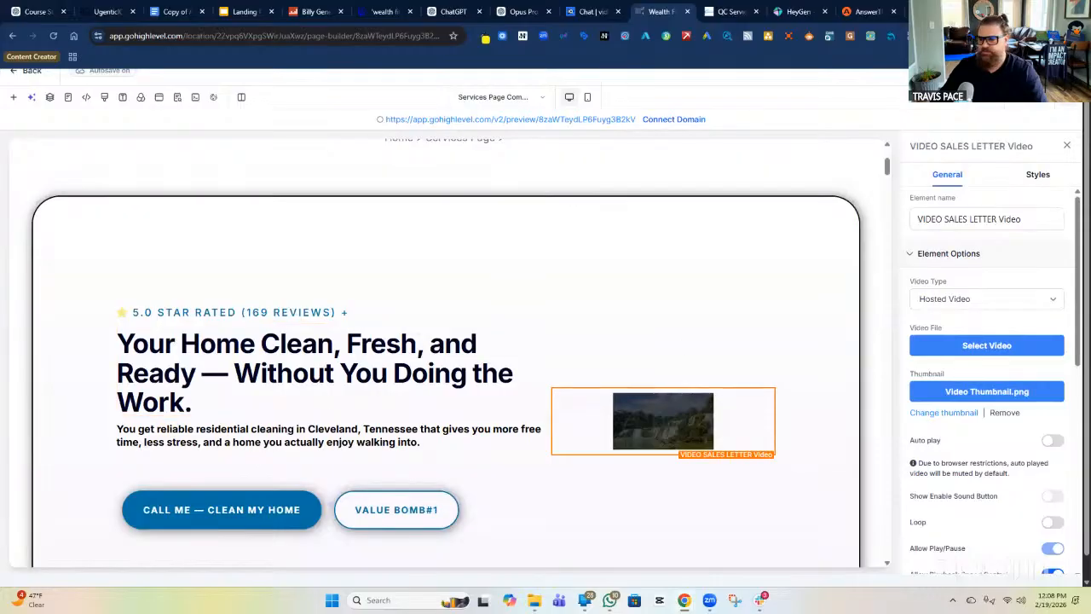
pyautogui.scroll(2, 526, 253)
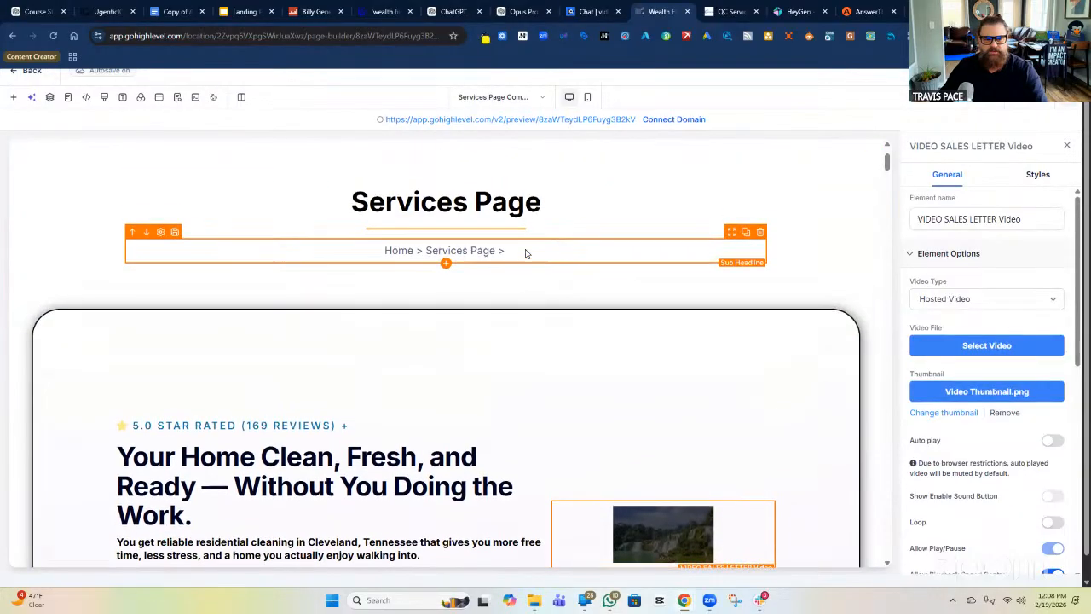
pyautogui.click(516, 262)
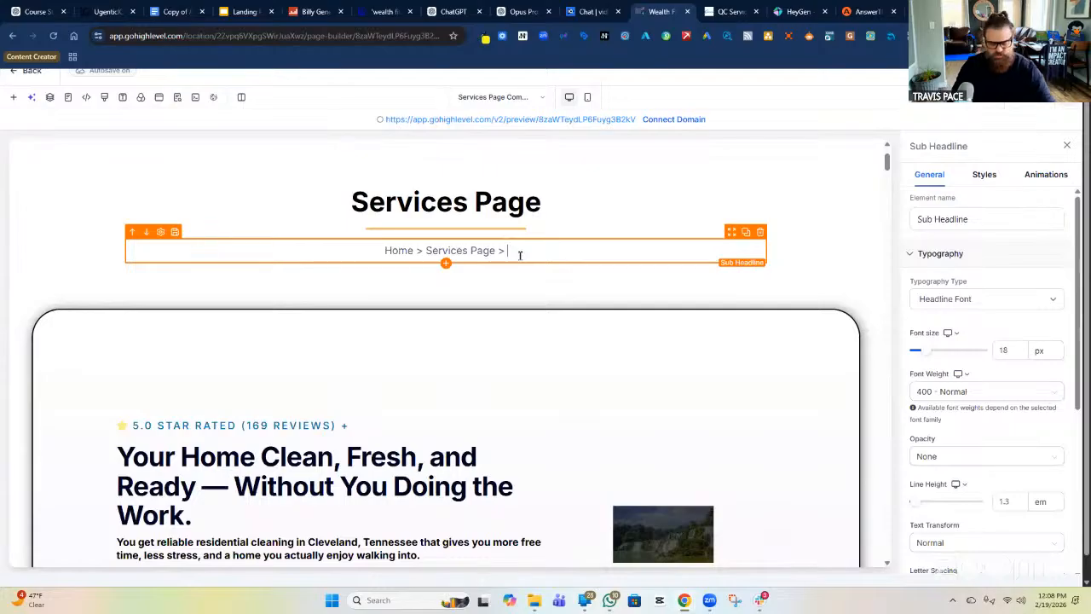
pyautogui.write('Commer')
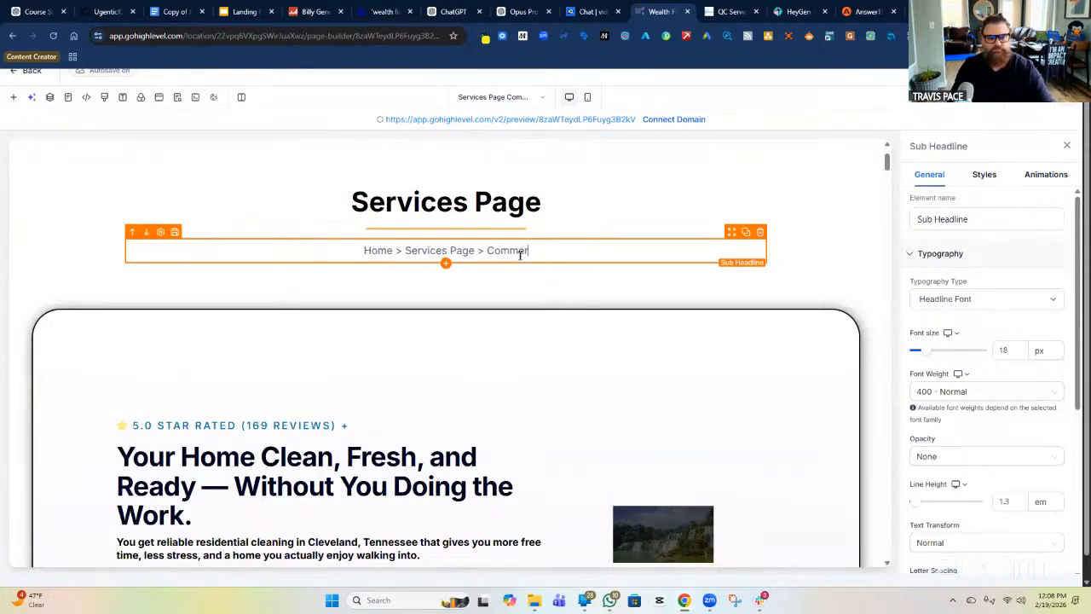
pyautogui.write('cial Cleaning')
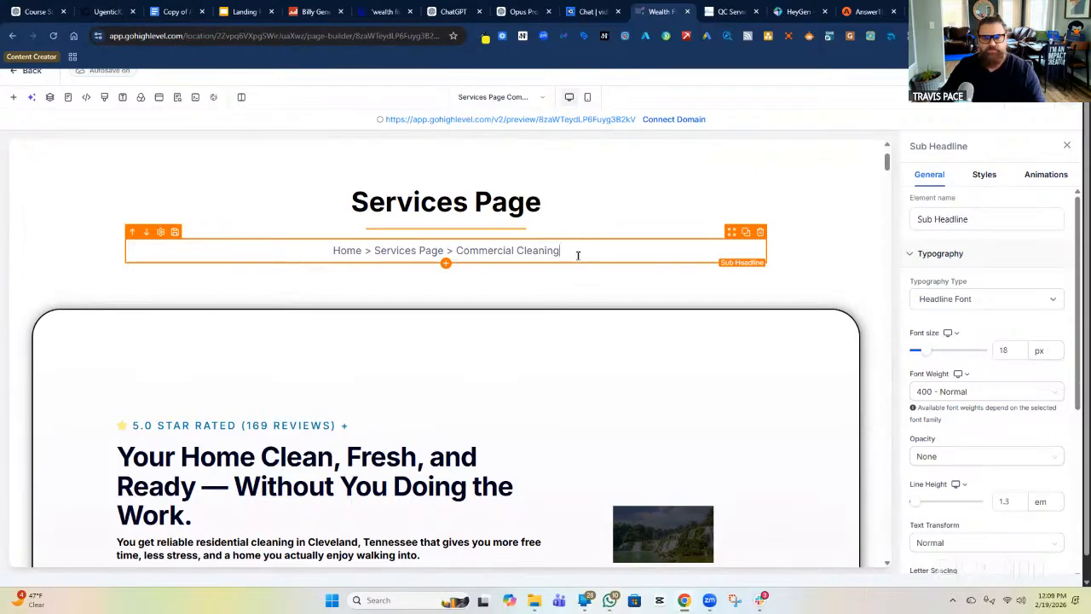
pyautogui.click(587, 290)
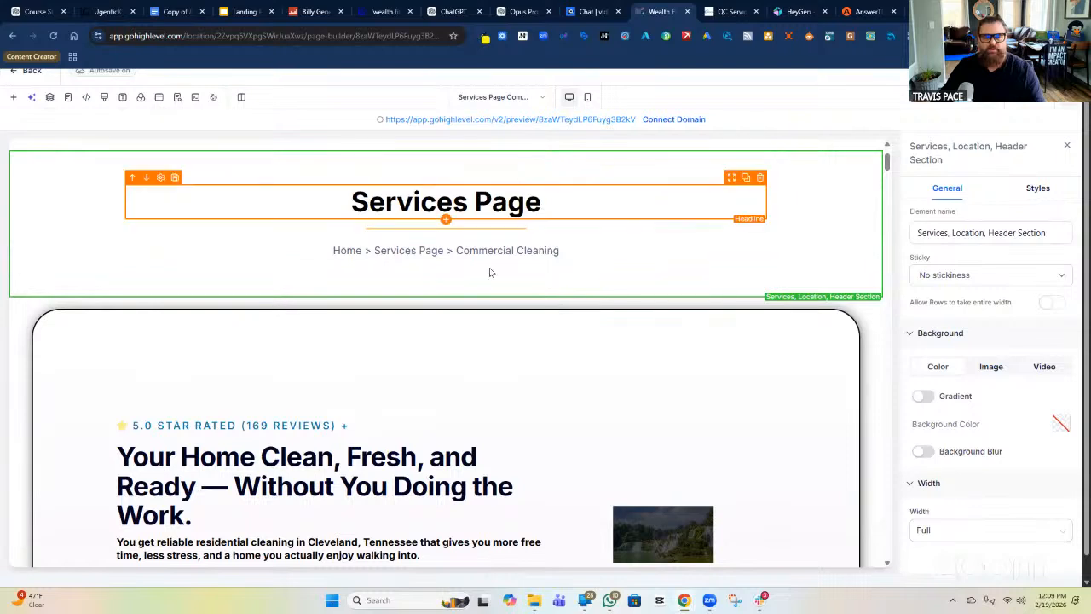
pyautogui.scroll(1, 531, 251)
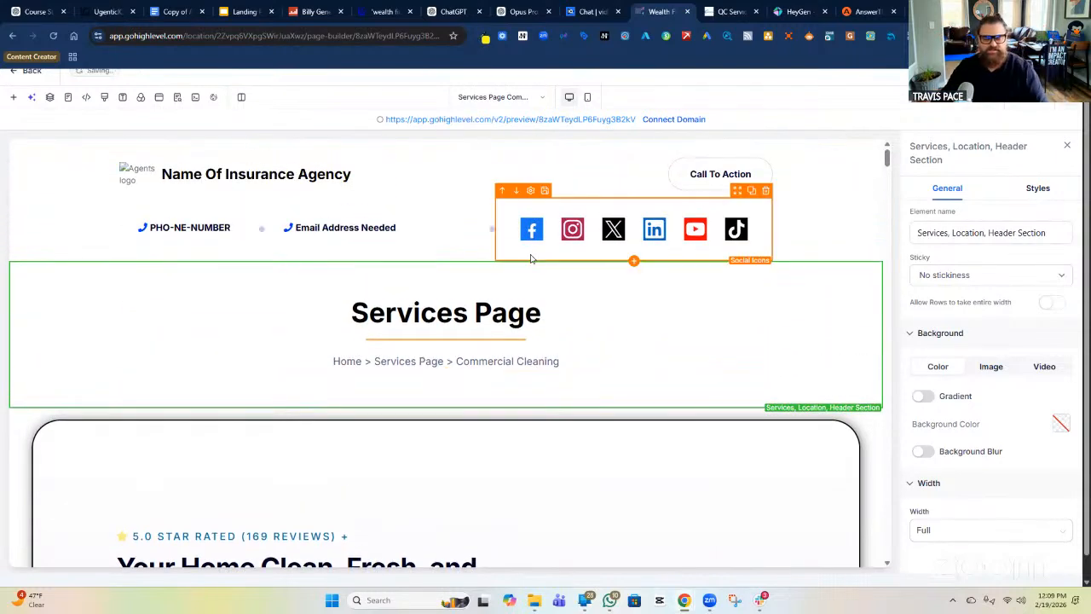
# Step: Replace the hero section's headline with "Professional Commercial Cleaning You Can Trust — Every Time."
pyautogui.scroll(-4, 530, 258)
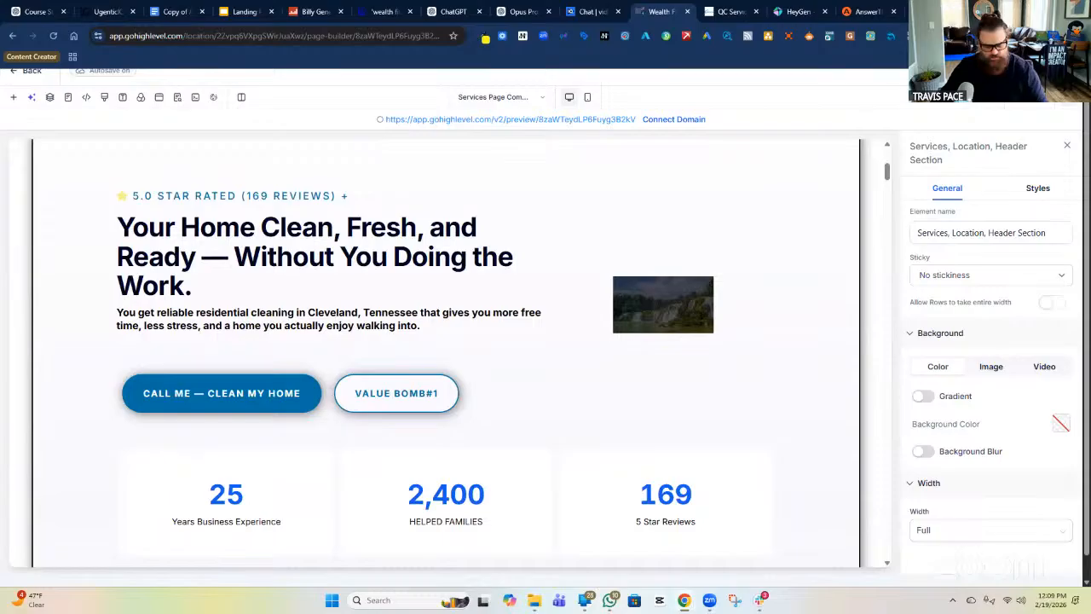
pyautogui.click(358, 258)
pyautogui.hotkey('ctrl', 'a')
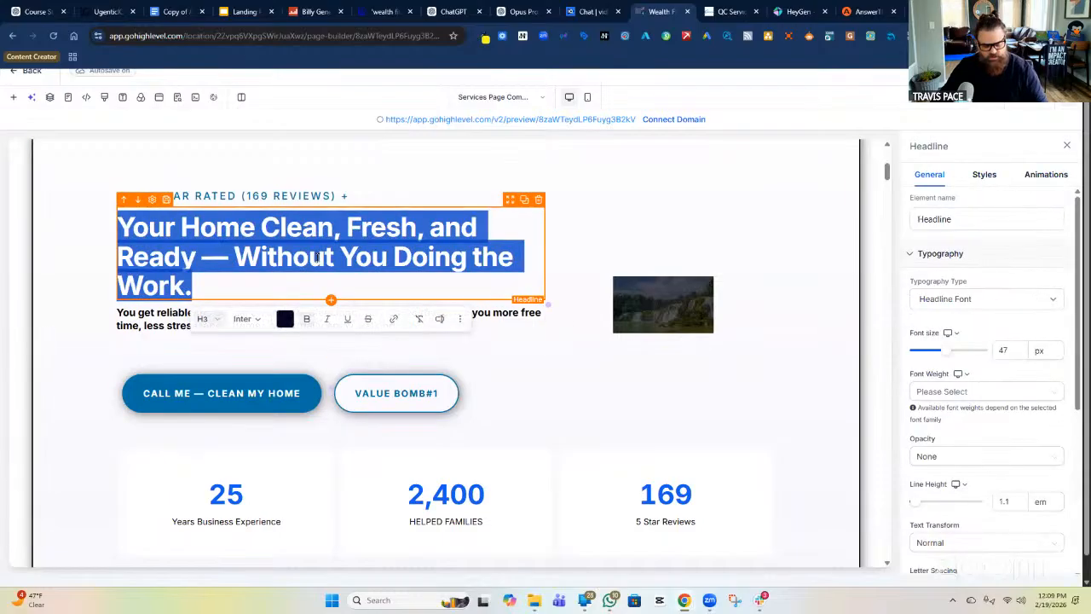
pyautogui.write('Professional Commercial Cleaning You Can Trust — Every Time.')
pyautogui.press('BackSpace')
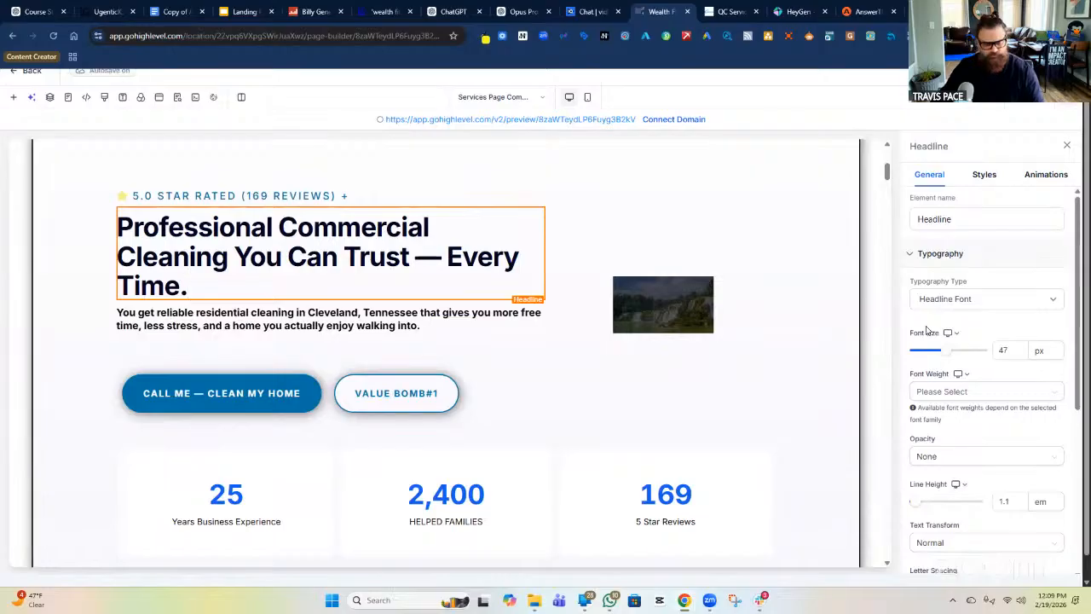
# Step: Replace the hero subheadline with "Your business deserves a clean, safe, professional environment that reflects the quality of your brand." and make it bold
pyautogui.click(380, 329)
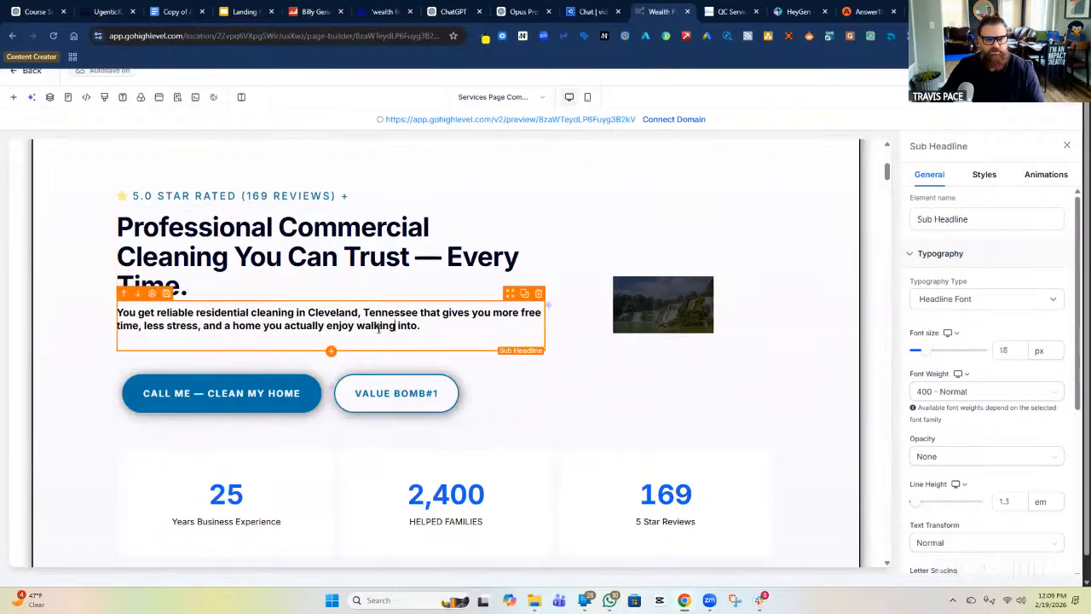
pyautogui.click(373, 329)
pyautogui.hotkey('ctrl', 'a')
pyautogui.write('Your business deserves a clean, safe, professional environment that reflects the quality of your brand.')
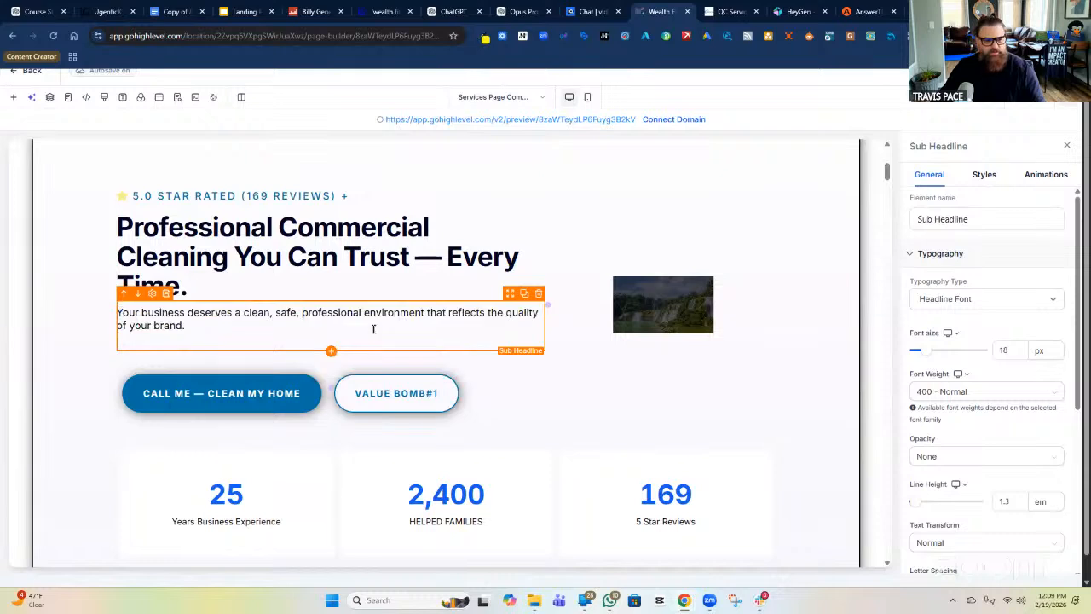
pyautogui.click(373, 329)
pyautogui.hotkey('ctrl', 'a')
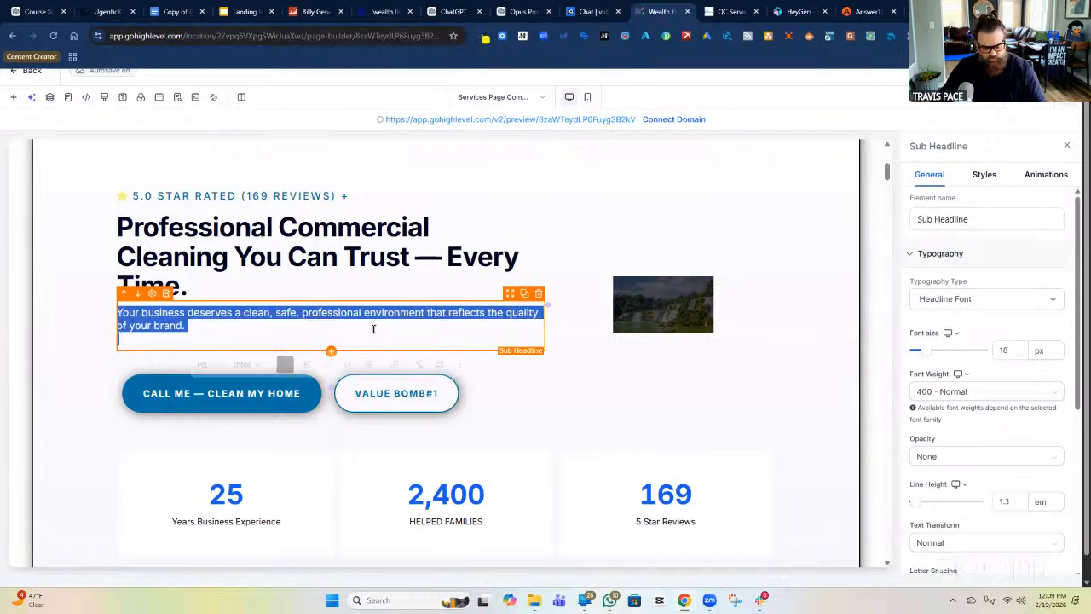
pyautogui.hotkey('ctrl', 'b')
pyautogui.press('Escape')
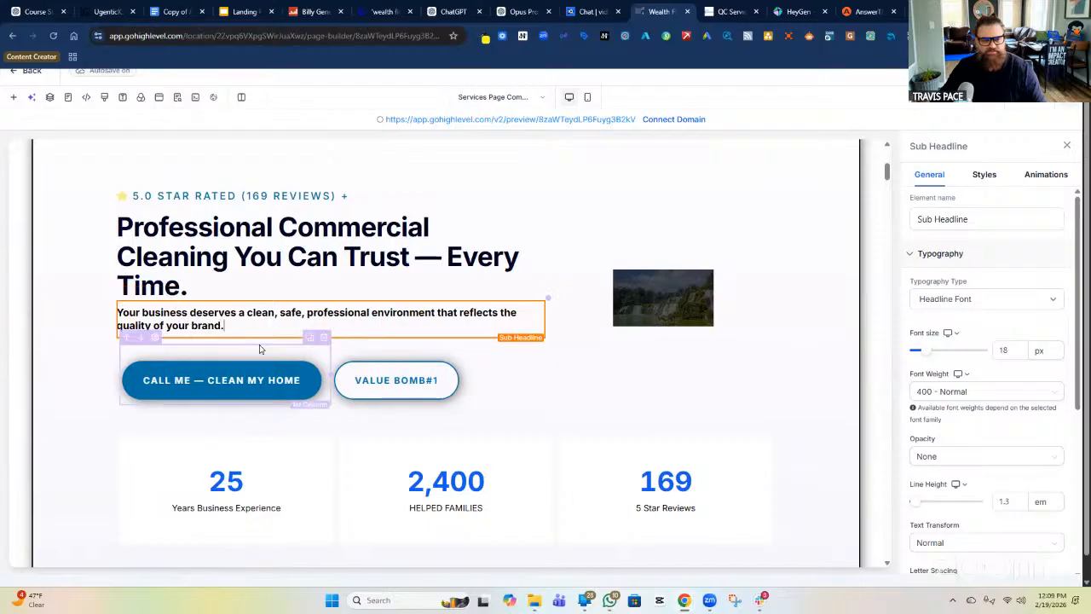
pyautogui.tripleClick(204, 328)
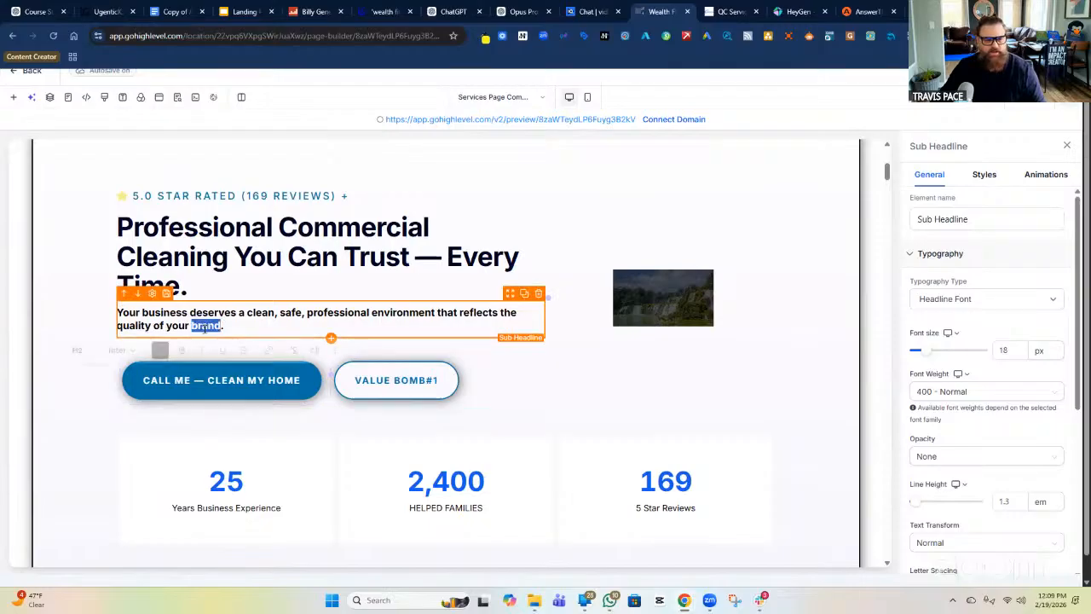
pyautogui.rightClick(209, 328)
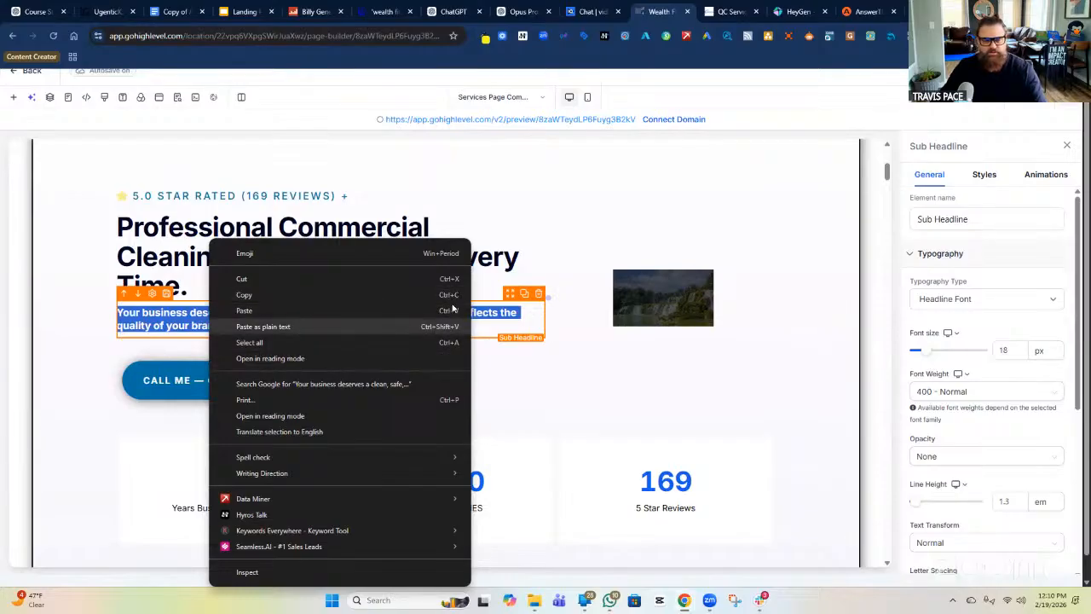
pyautogui.click(552, 349)
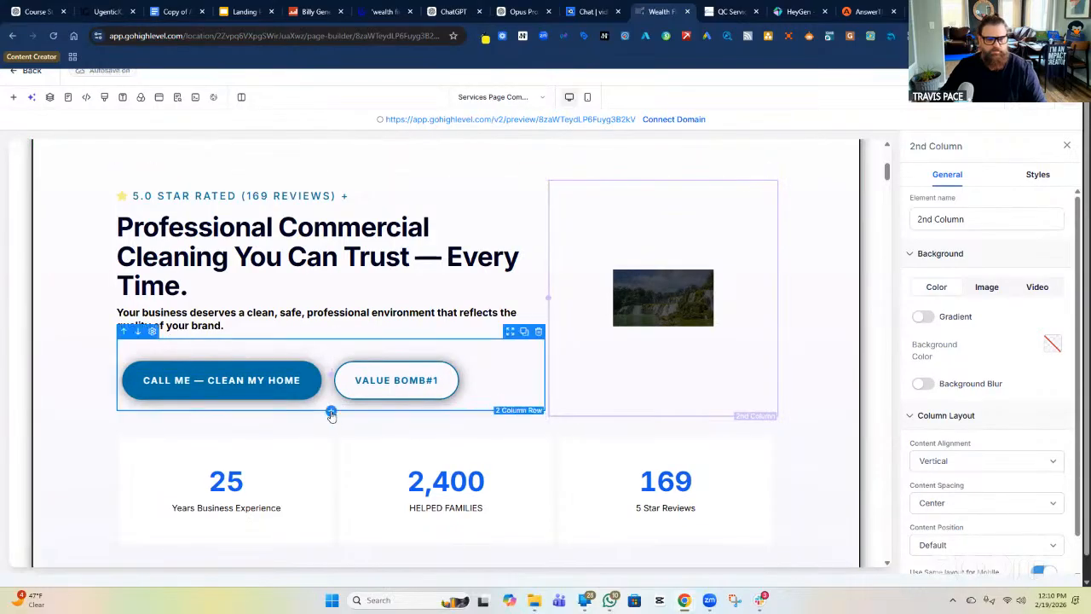
# Step: Add a left-aligned paragraph below the hero buttons: "When clients, employees, or customers walk into your building, they should instantly feel confidence — not distraction or concern."
pyautogui.click(330, 414)
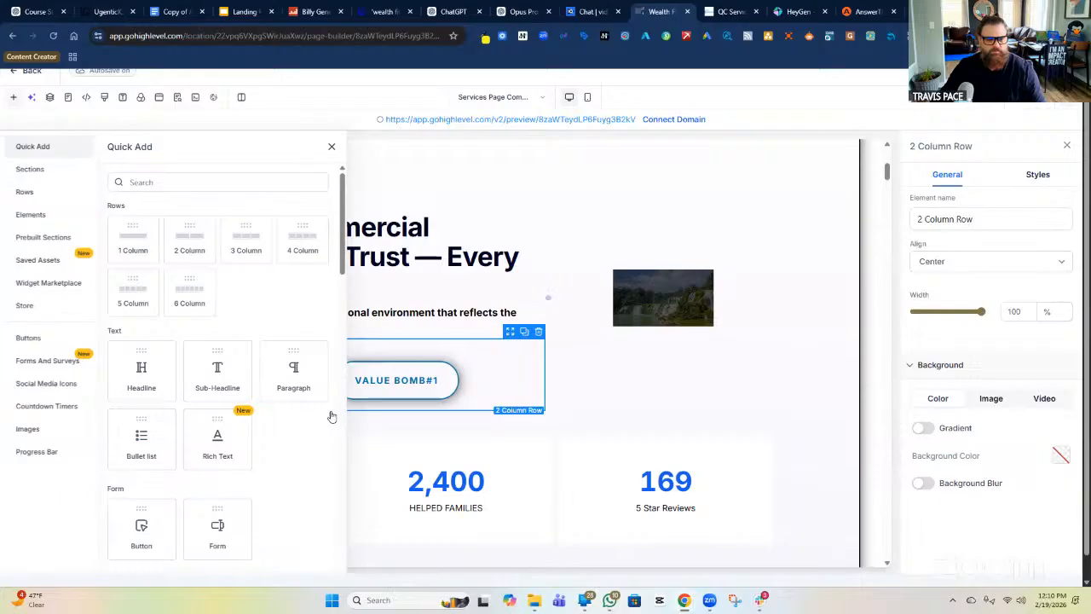
pyautogui.click(292, 377)
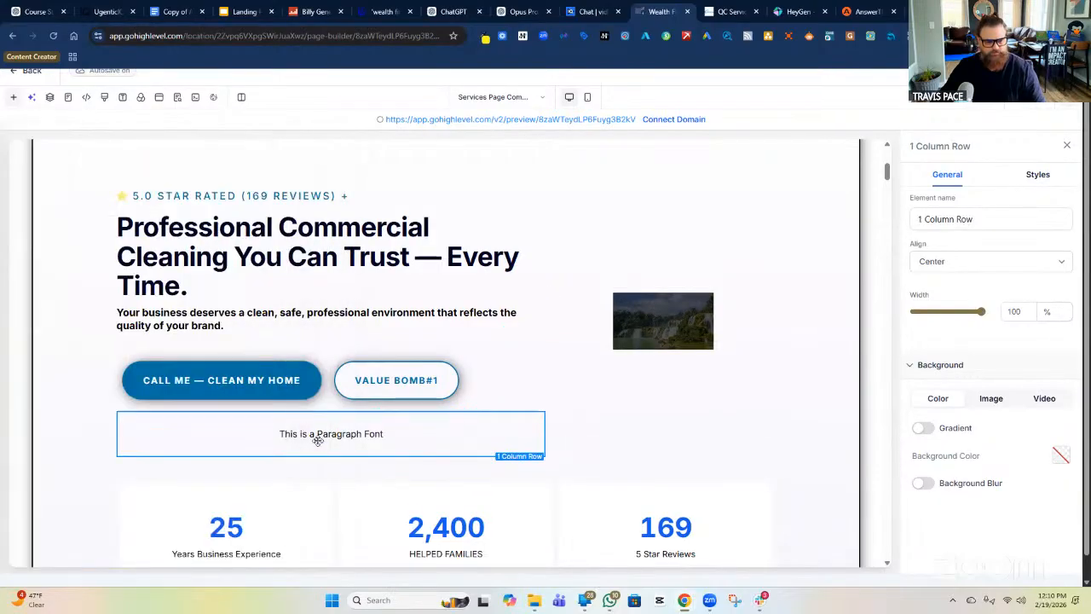
pyautogui.click(329, 435)
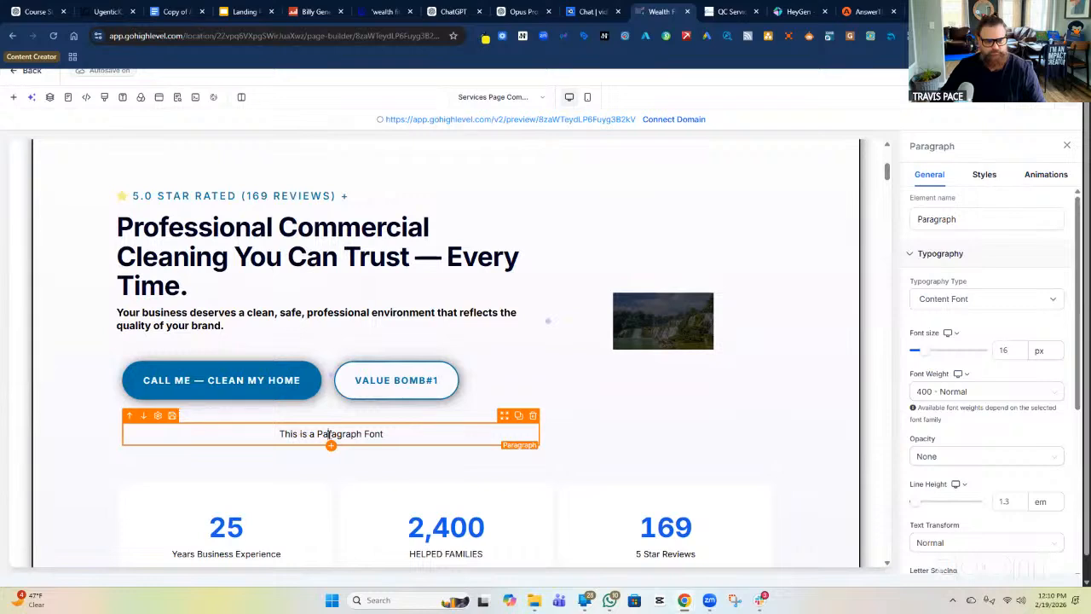
pyautogui.tripleClick(310, 433)
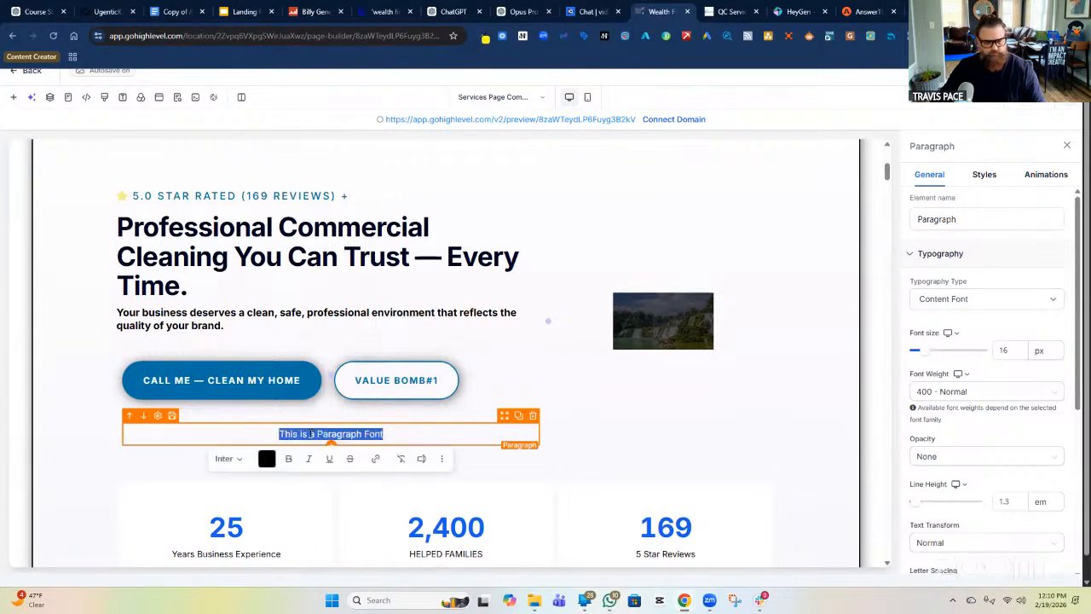
pyautogui.write('When clients, employees, or customers walk into your building, they should instantly feel confidence — not distraction or concern.')
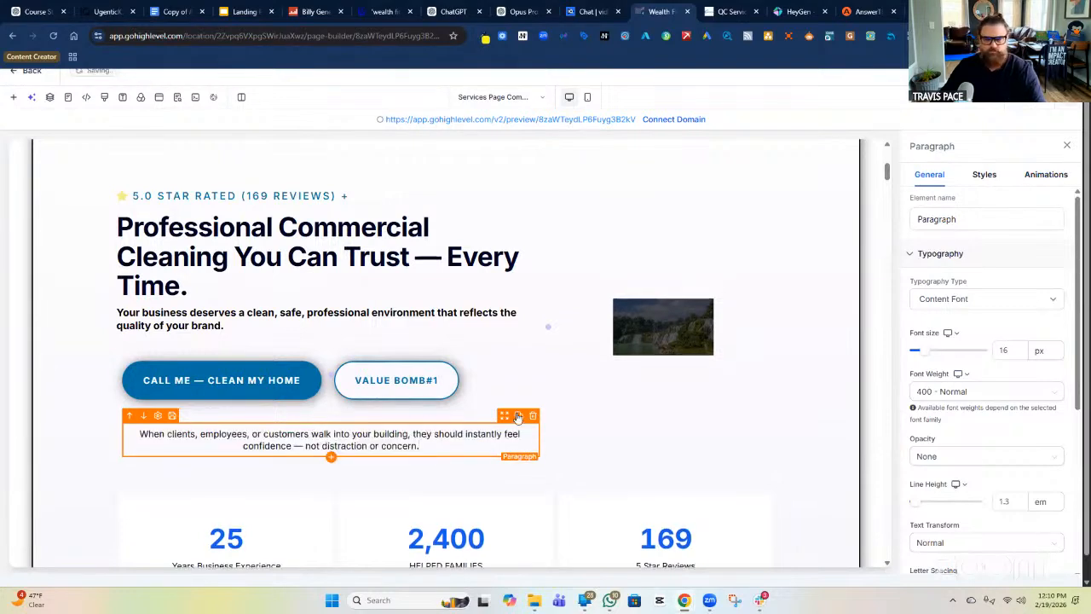
pyautogui.click(985, 175)
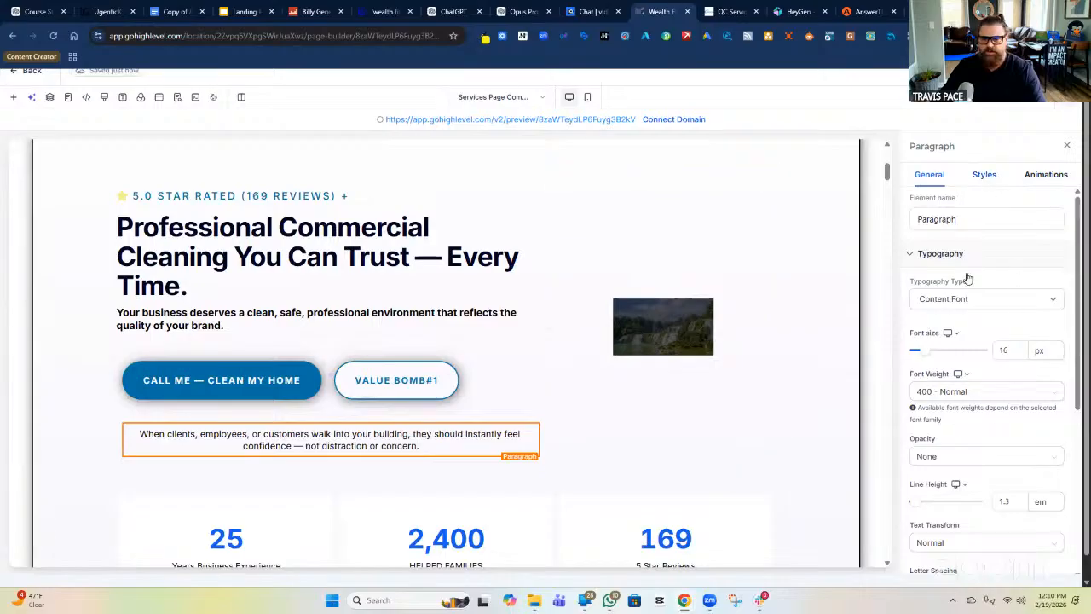
pyautogui.click(928, 332)
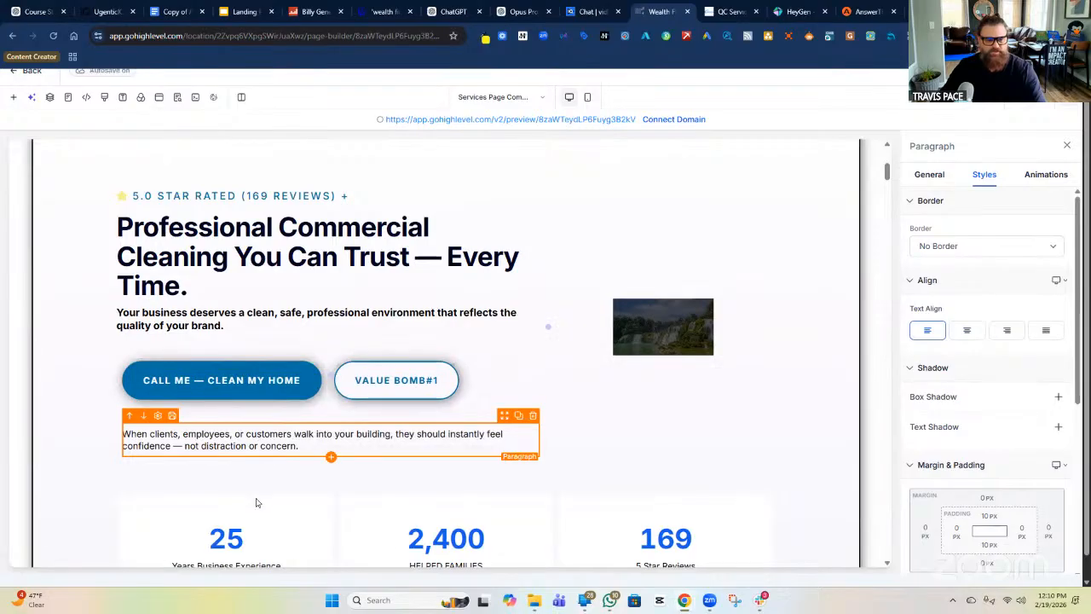
# Step: Open the element name of the row holding the three number counters for editing
pyautogui.click(653, 490)
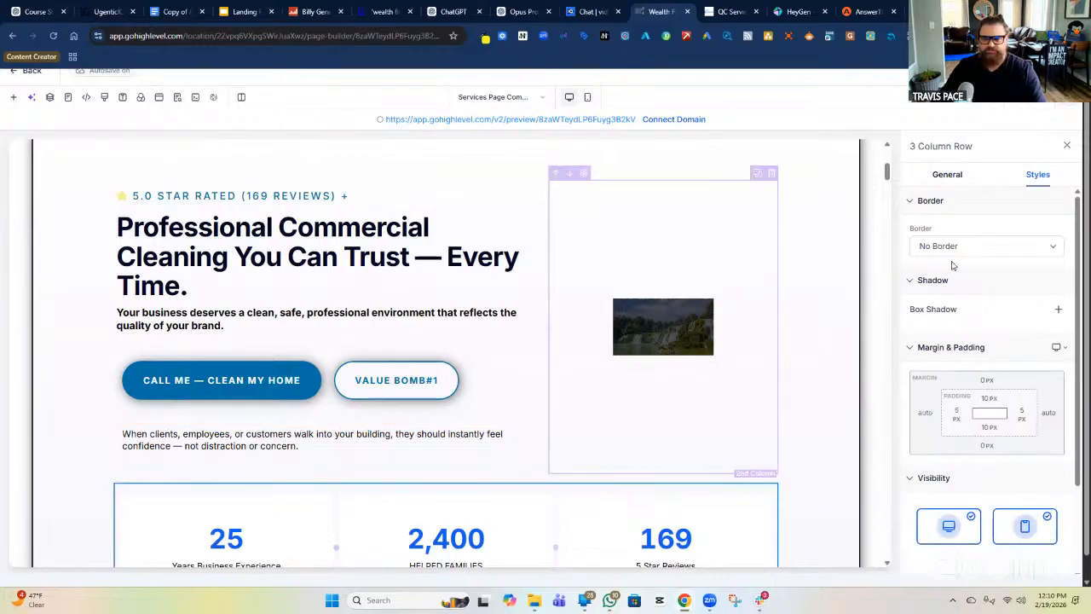
pyautogui.click(944, 177)
pyautogui.click(925, 219)
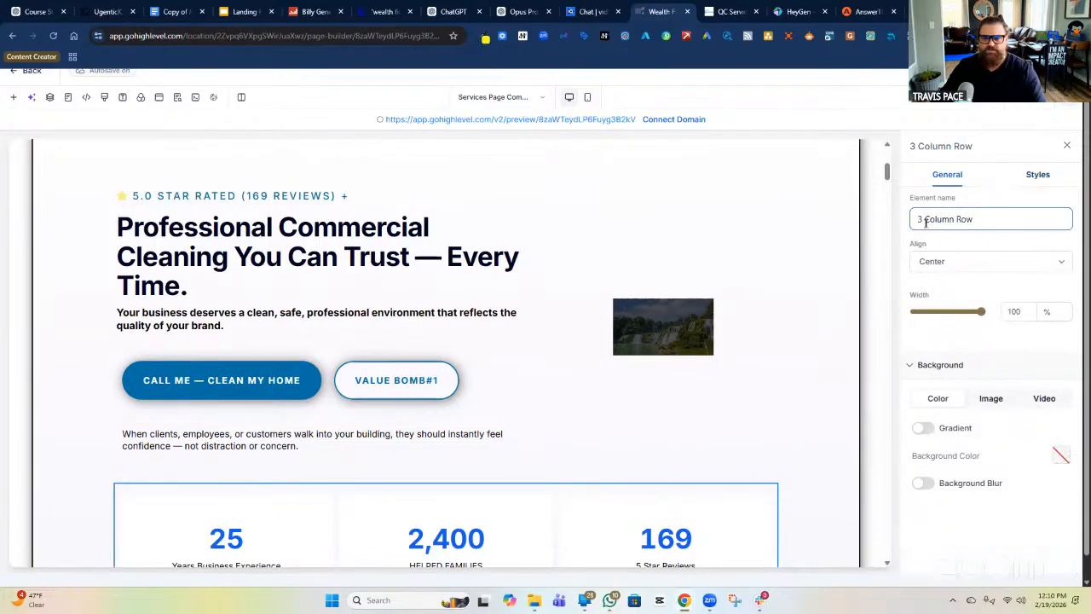
pyautogui.tripleClick(980, 232)
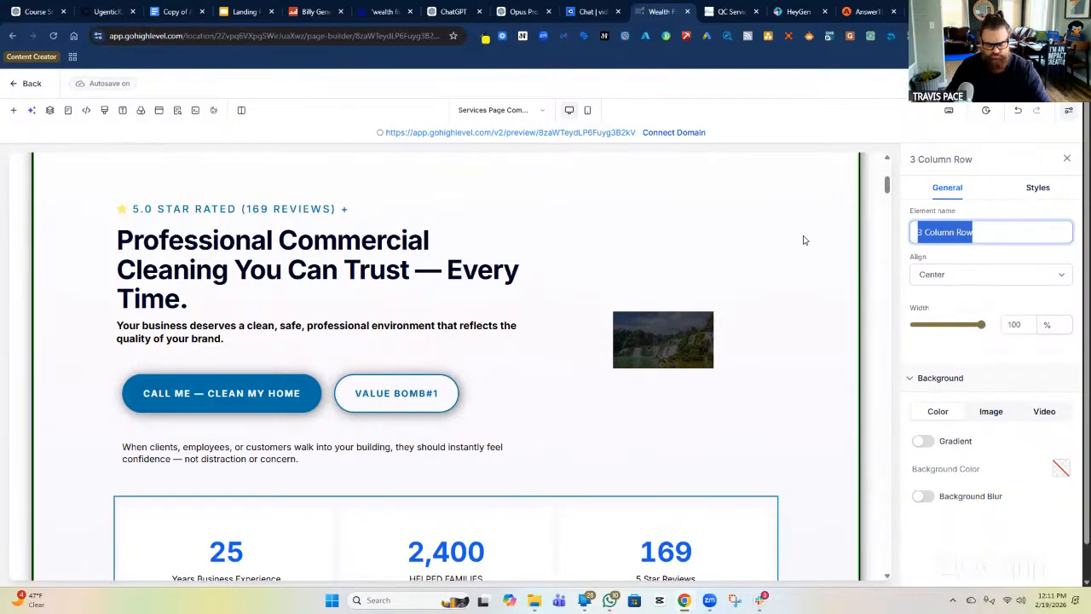
# Step: Rename the three-column statistics row in the hero section as "Social Proof #2" and save the page
pyautogui.write('Social ')
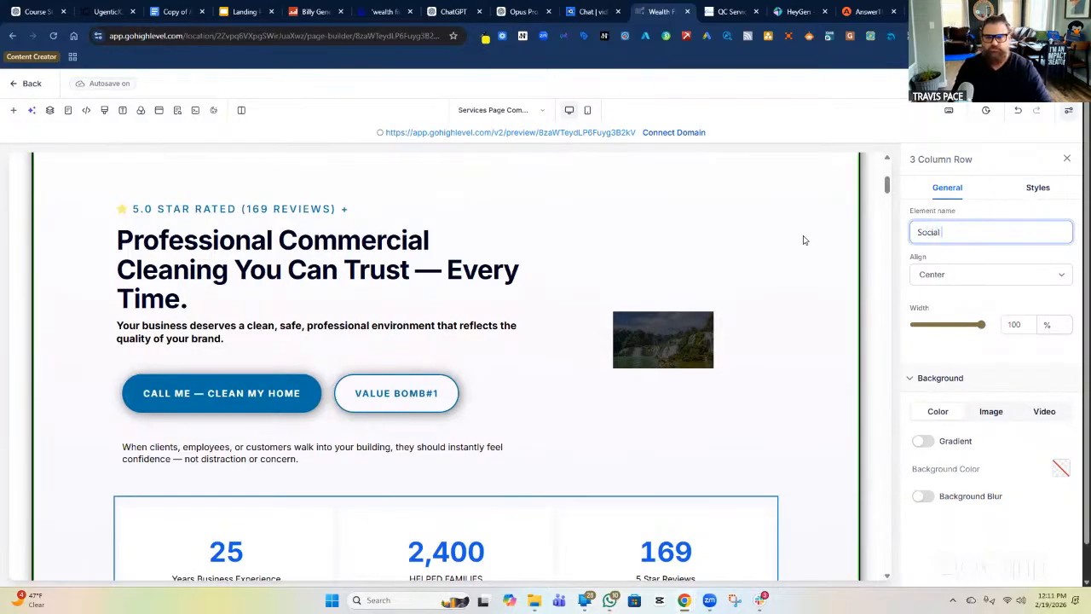
pyautogui.write('Proo')
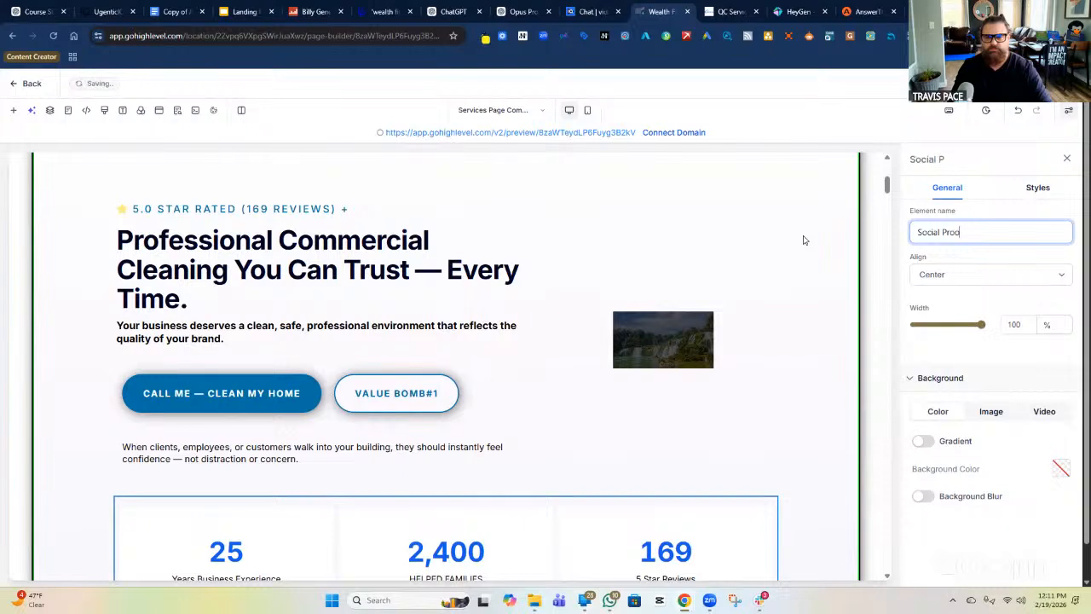
pyautogui.write('f #2')
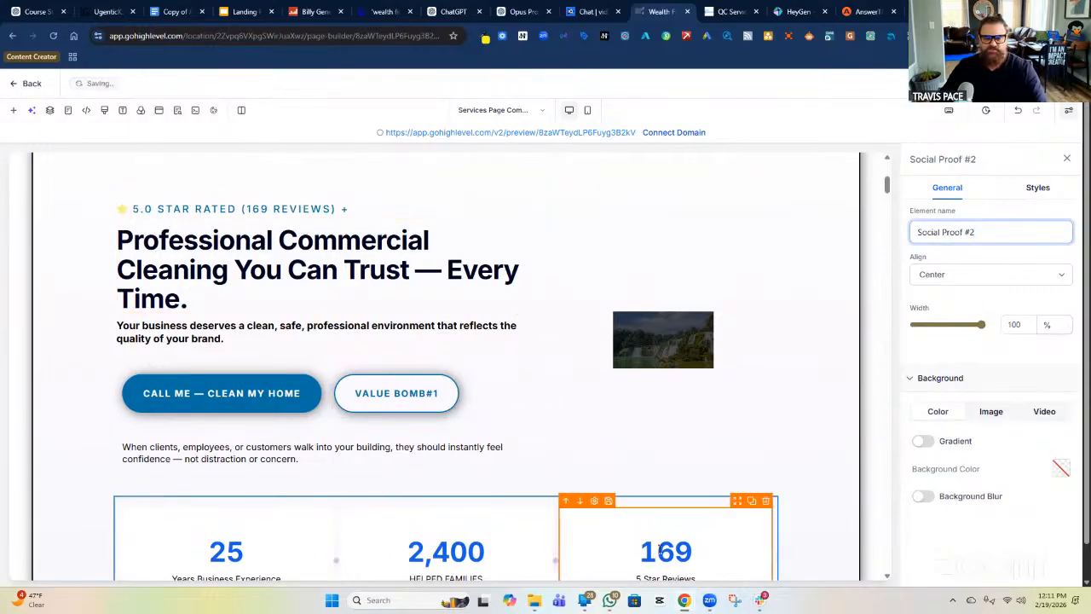
pyautogui.click(987, 83)
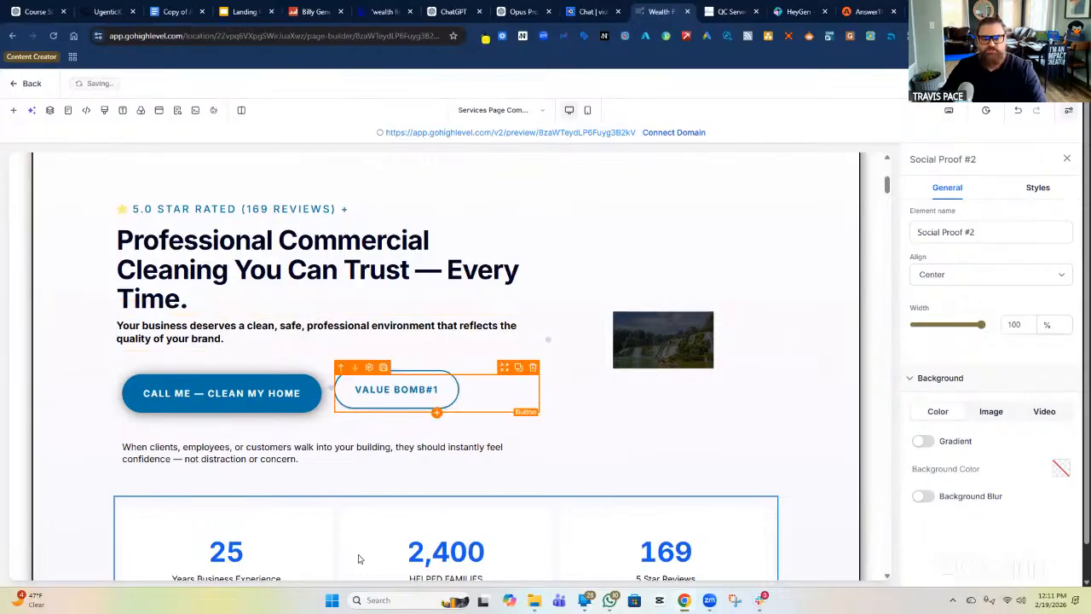
# Step: Examine the services hero section, including its rating line, headline, call-to-action buttons, video sales letter element and statistics row
pyautogui.scroll(2, 588, 528)
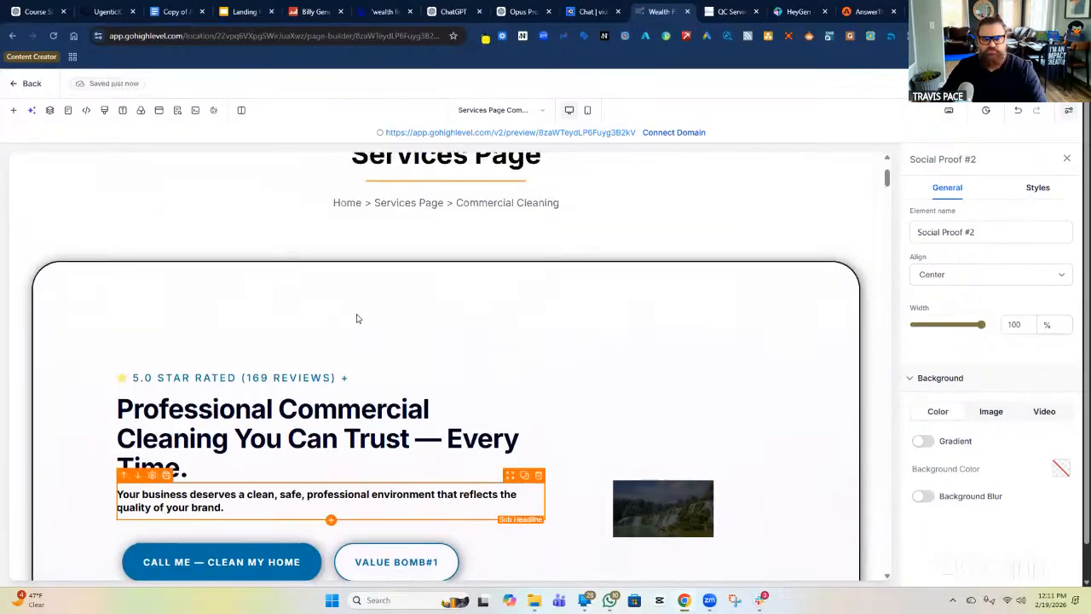
pyautogui.scroll(-2, 594, 439)
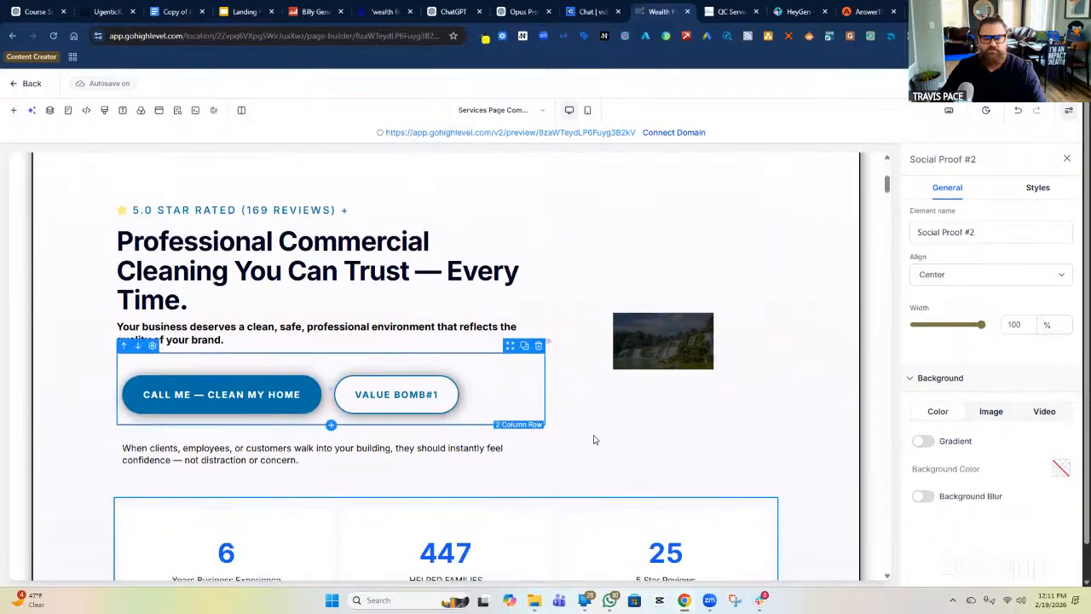
pyautogui.scroll(-1, 594, 439)
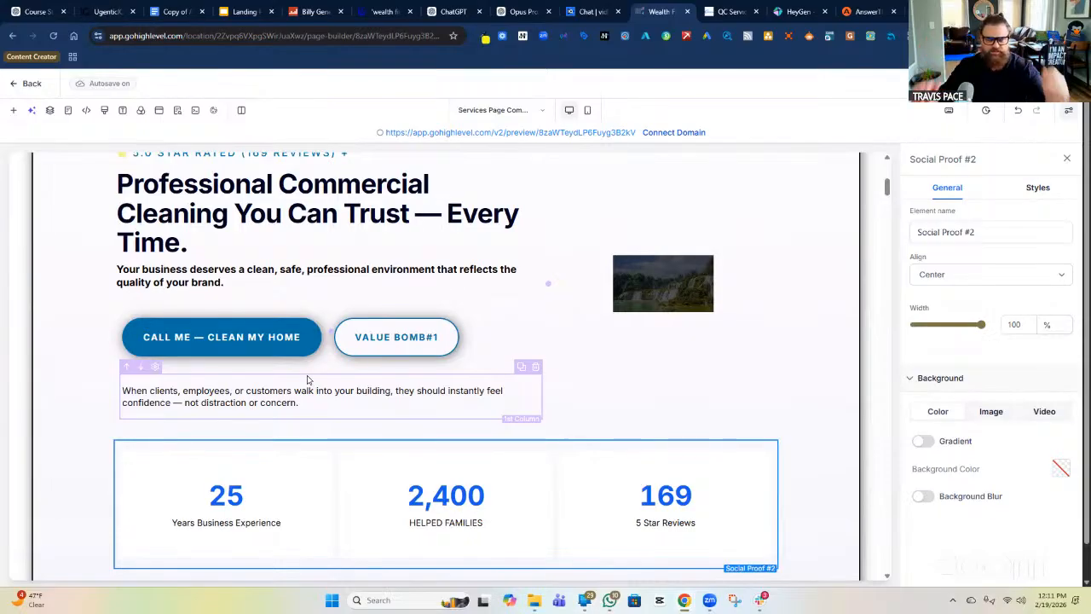
pyautogui.scroll(2, 307, 380)
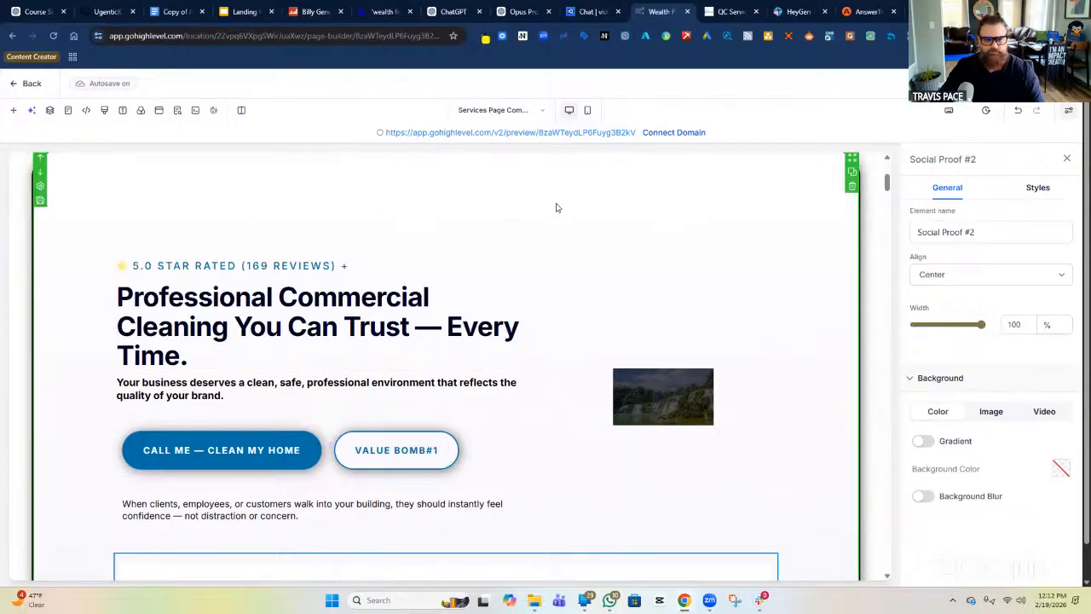
pyautogui.scroll(-2, 555, 207)
pyautogui.click(650, 274)
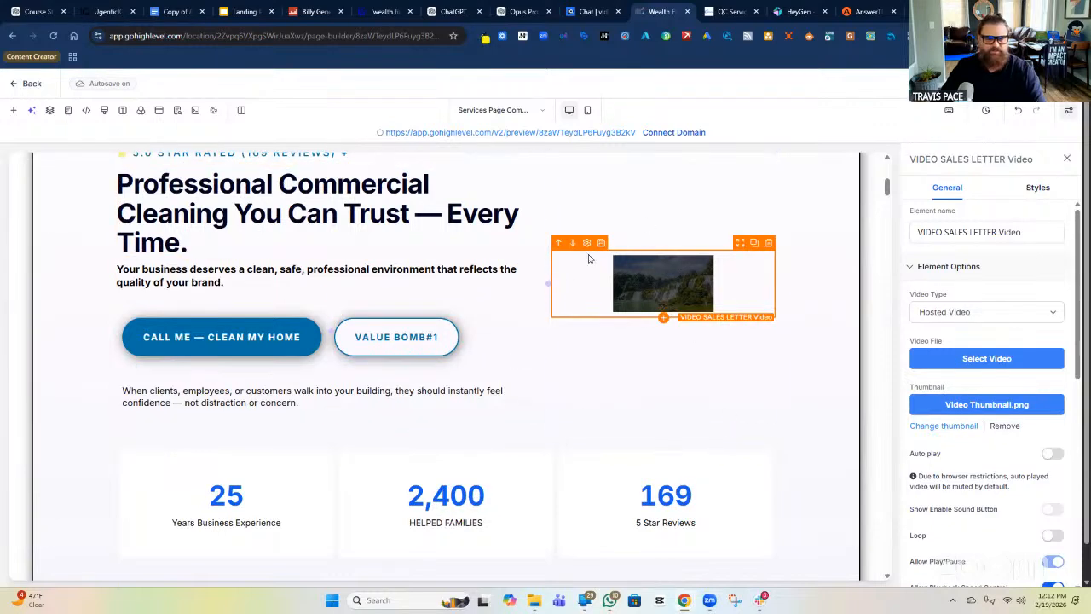
pyautogui.scroll(1, 588, 271)
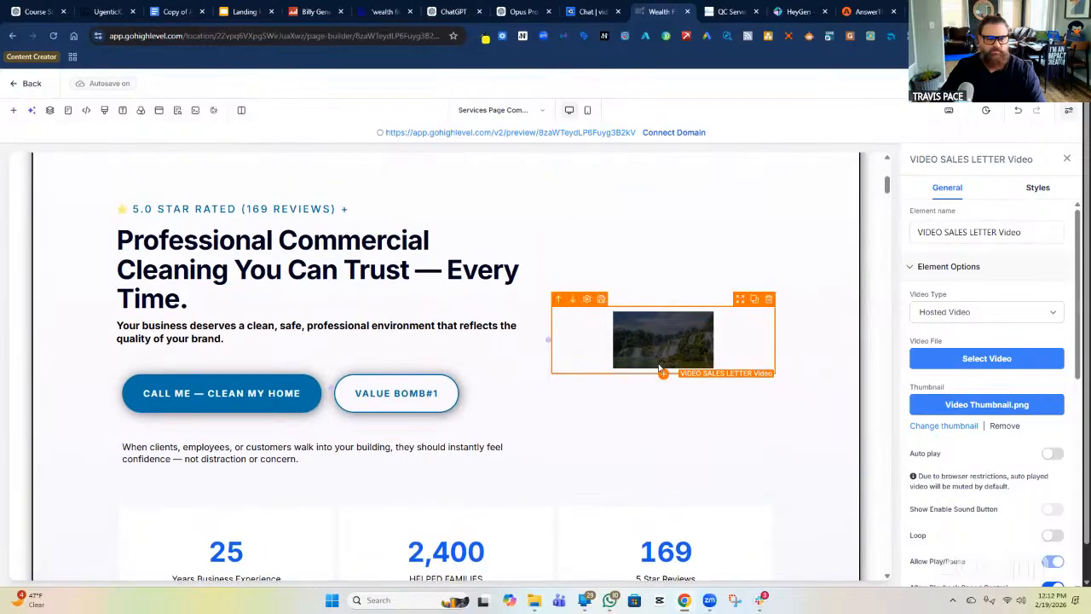
pyautogui.scroll(-3, 626, 348)
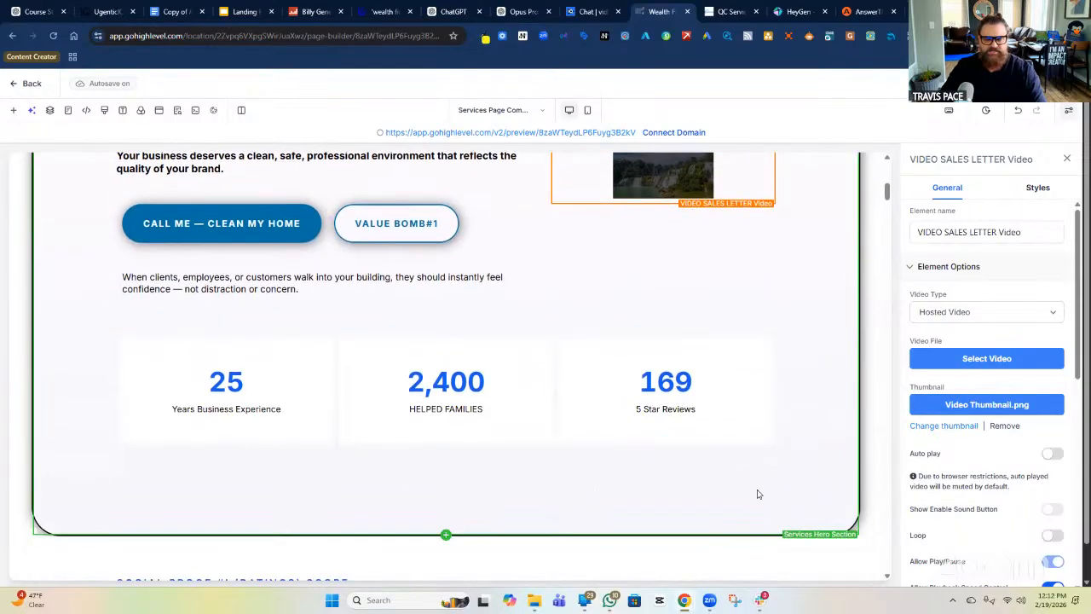
pyautogui.scroll(-4, 645, 409)
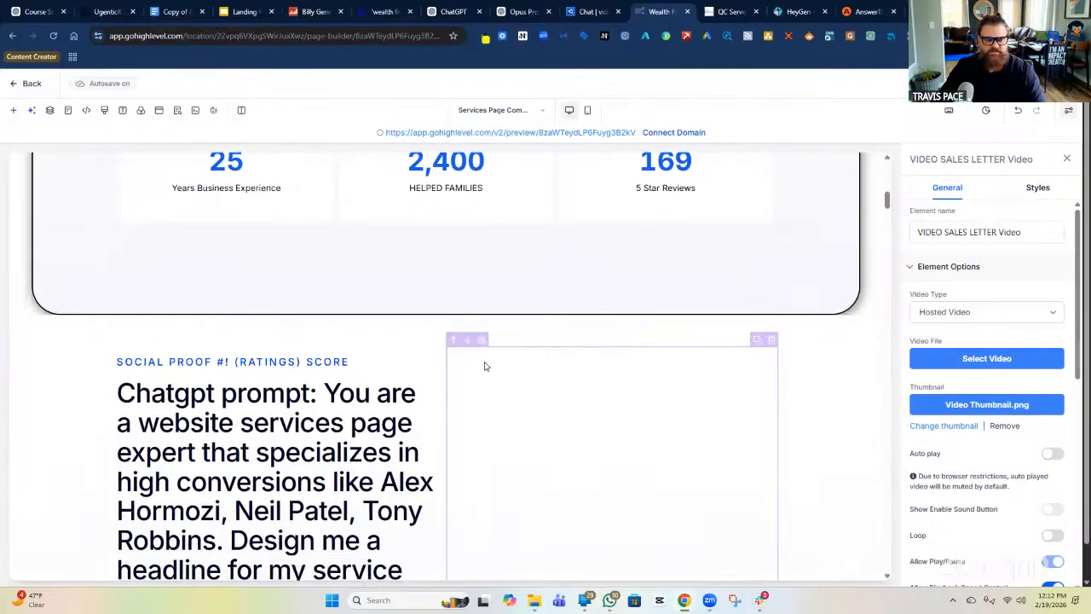
# Step: Insert the saved "Services2: Perfect Fit Template" section directly below the services hero section
pyautogui.click(335, 331)
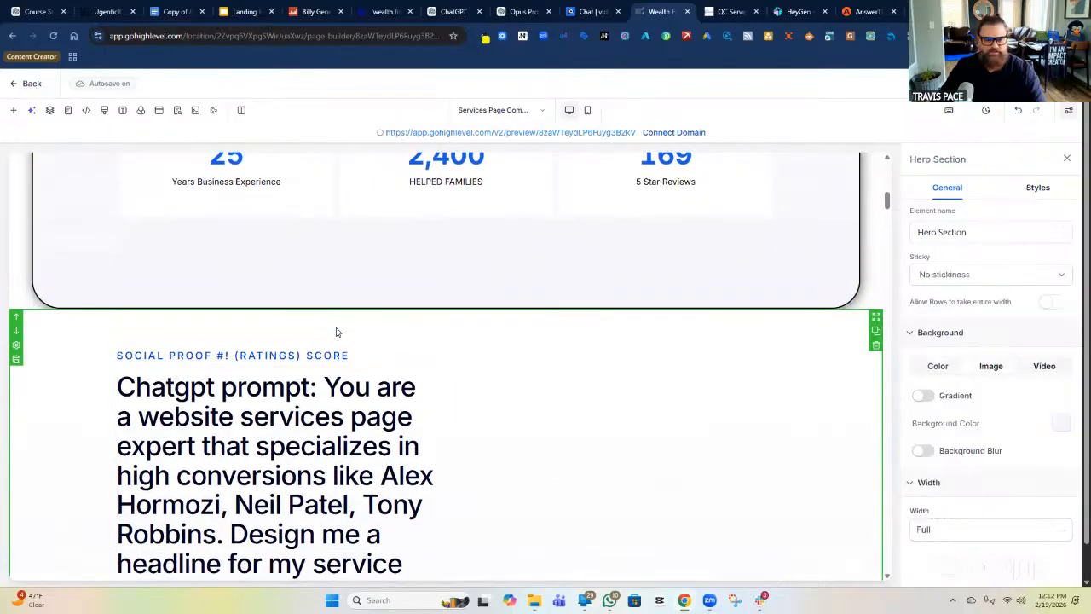
pyautogui.scroll(-2, 336, 331)
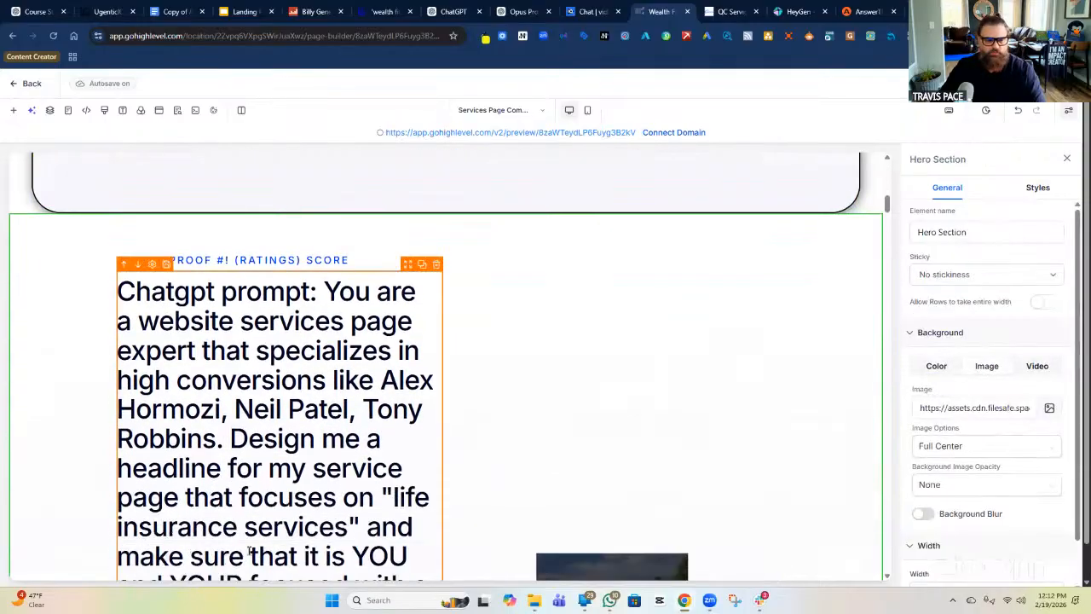
pyautogui.scroll(1, 361, 399)
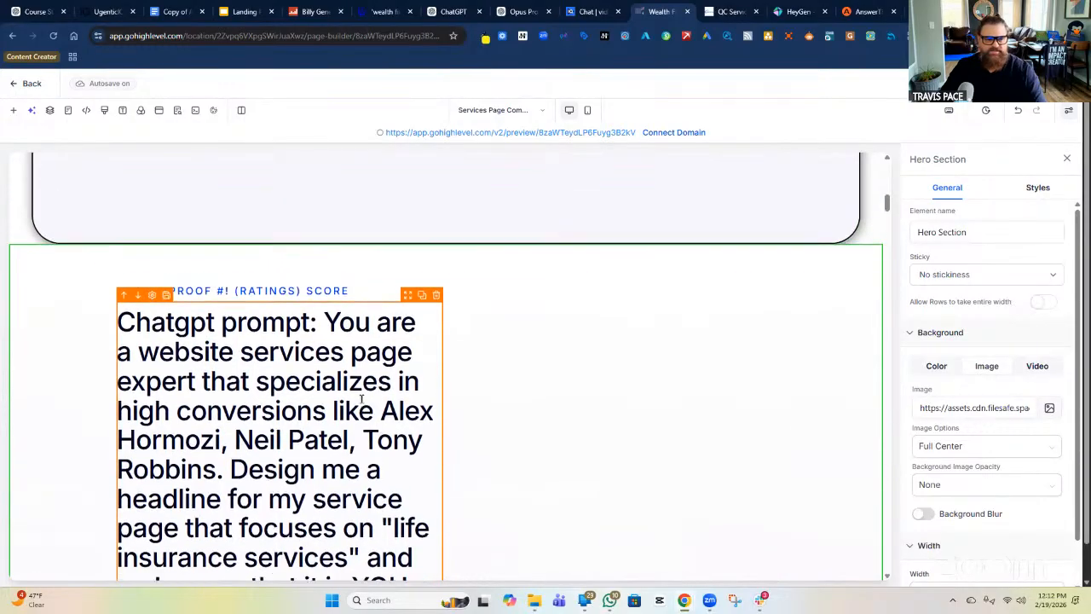
pyautogui.click(14, 113)
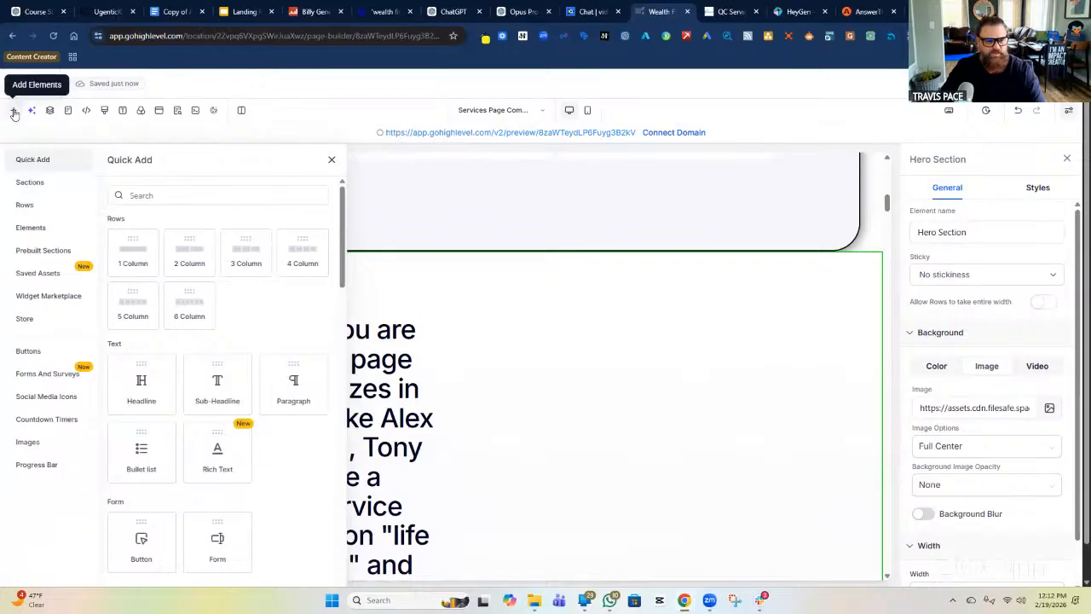
pyautogui.click(40, 276)
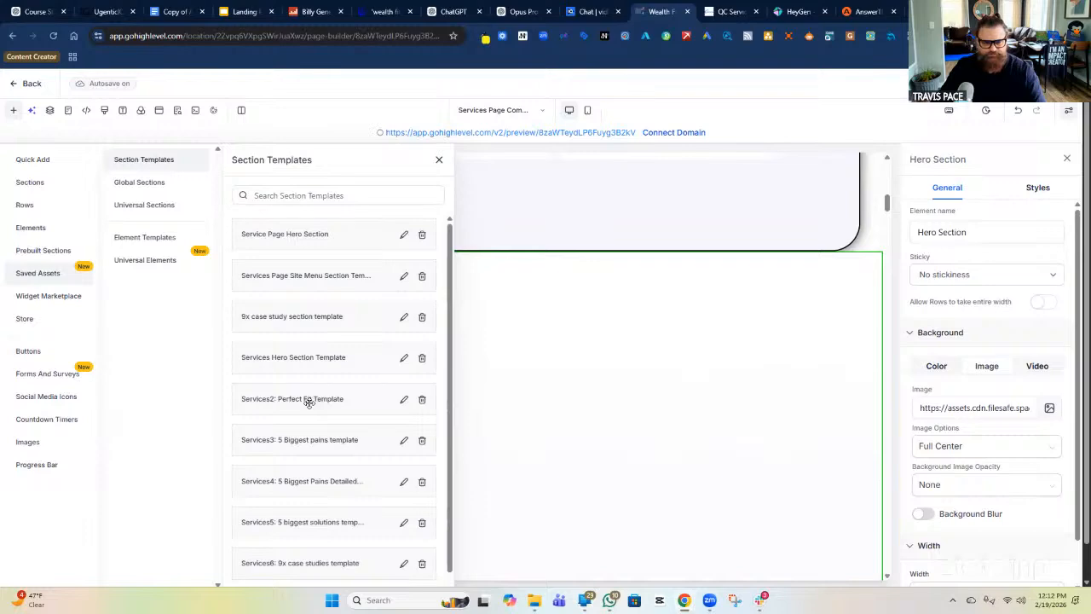
pyautogui.moveTo(307, 402); pyautogui.dragTo(512, 361)
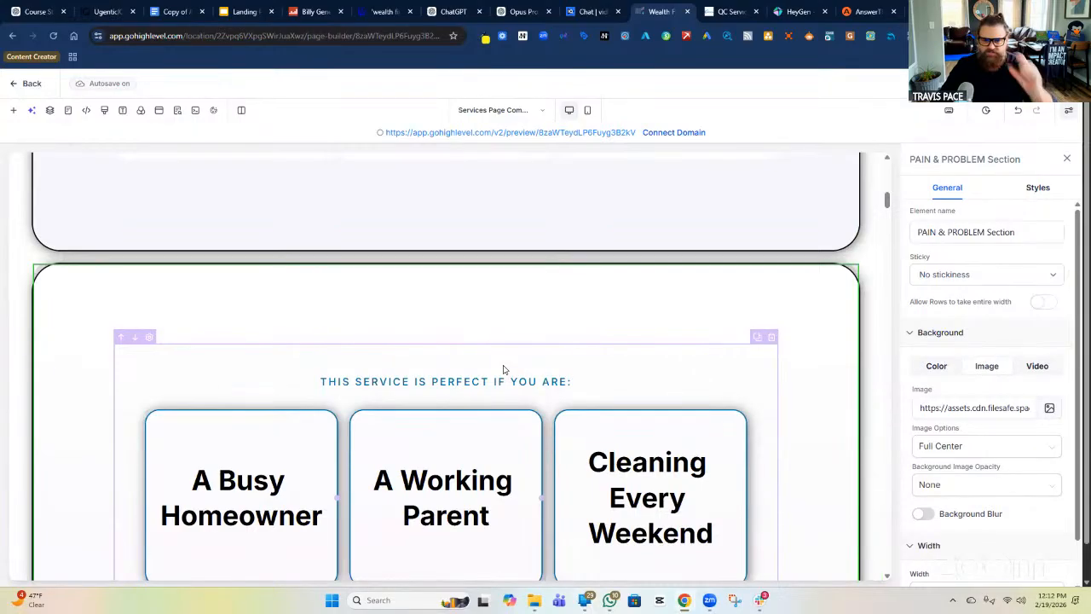
# Step: Look over the saved global sections, universal sections and element templates
pyautogui.scroll(-2, 473, 426)
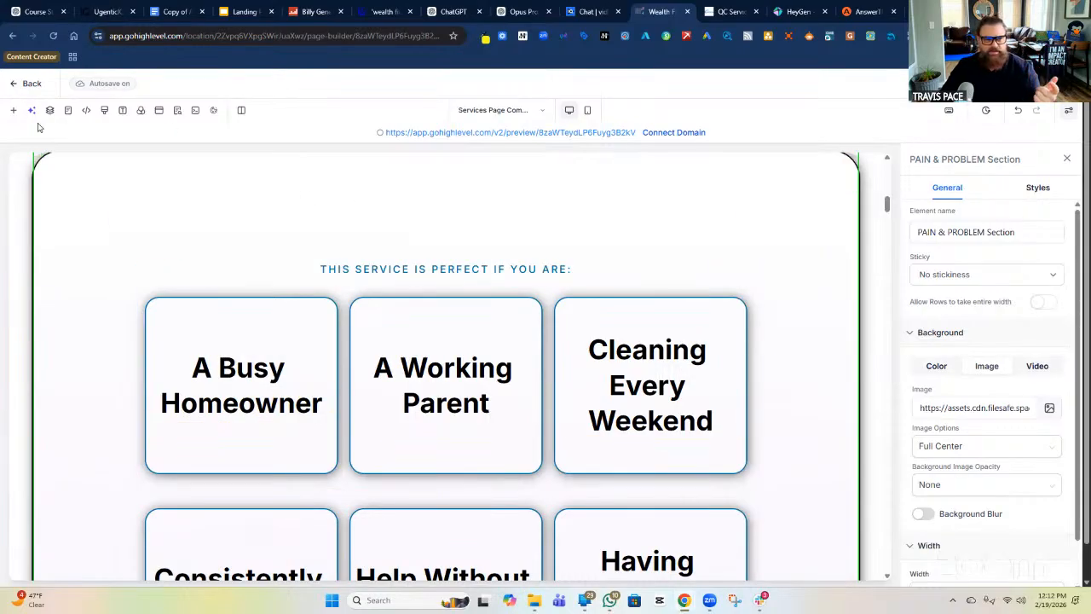
pyautogui.click(13, 112)
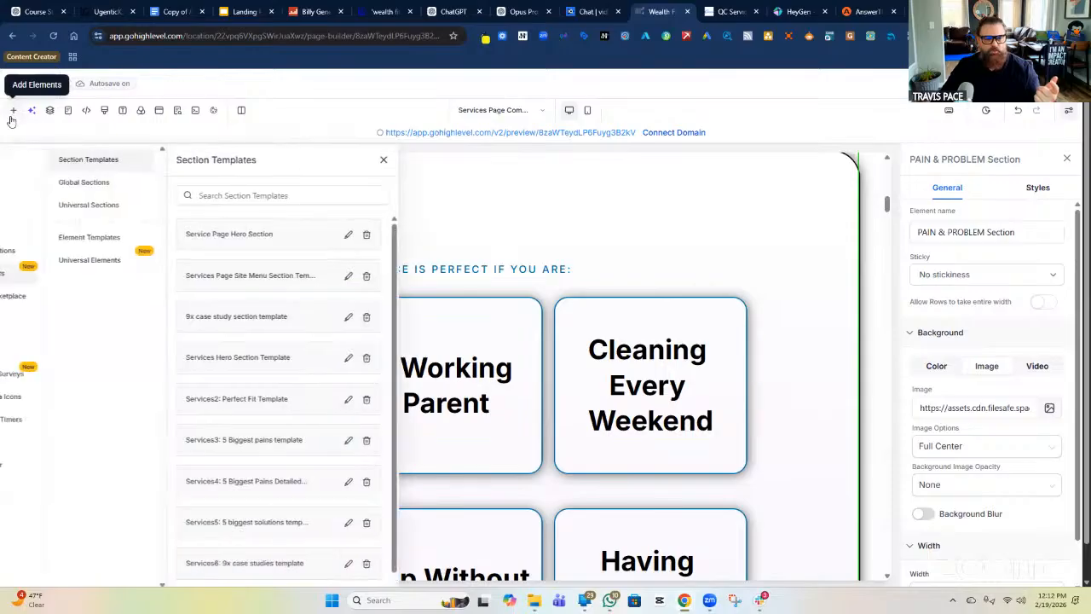
pyautogui.click(140, 184)
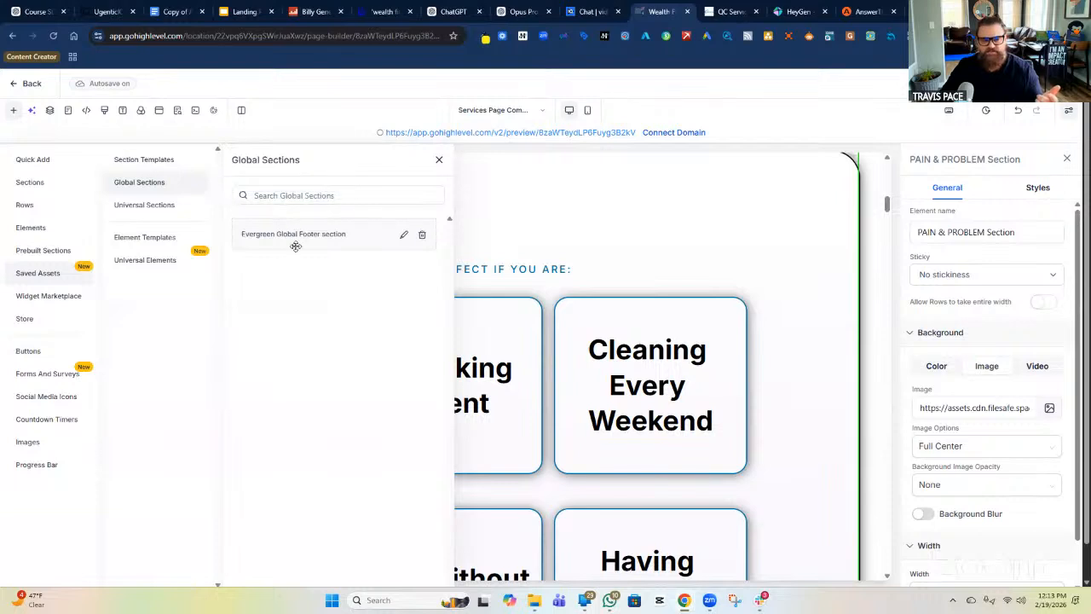
pyautogui.click(148, 213)
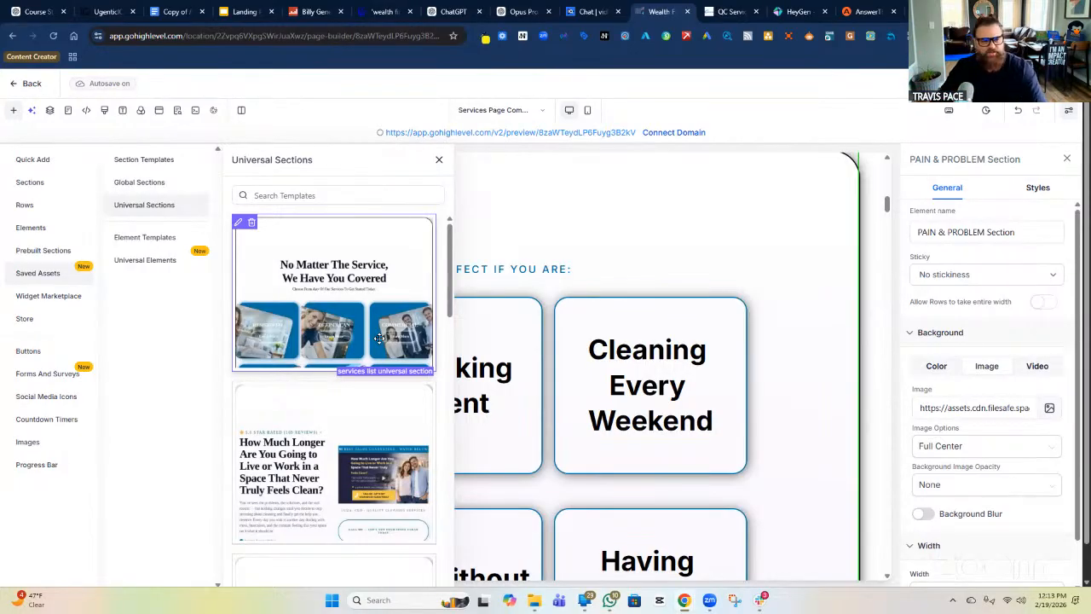
pyautogui.click(145, 237)
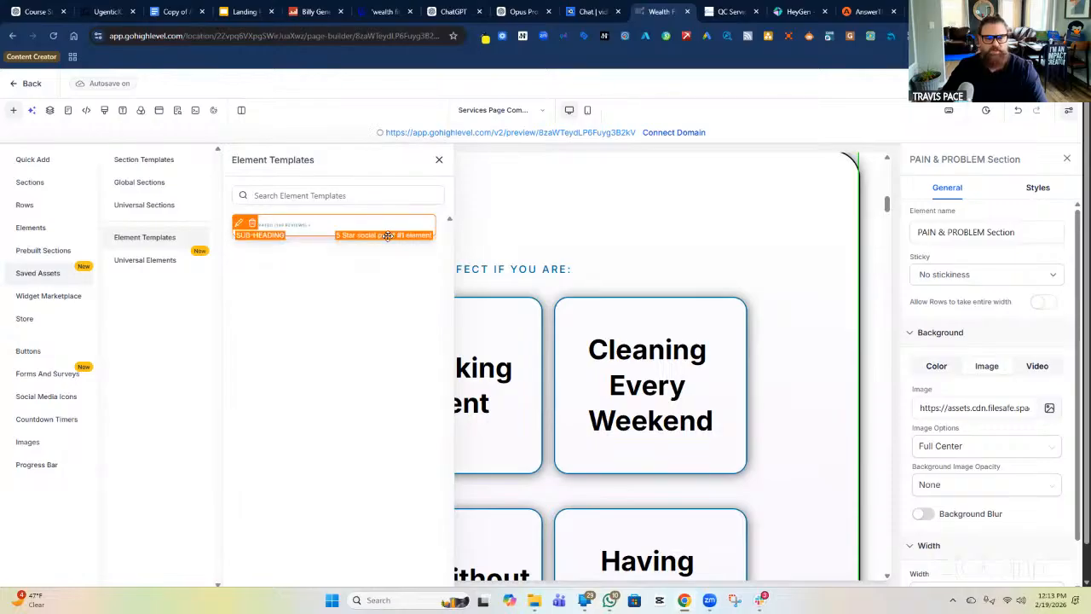
pyautogui.scroll(2, 500, 296)
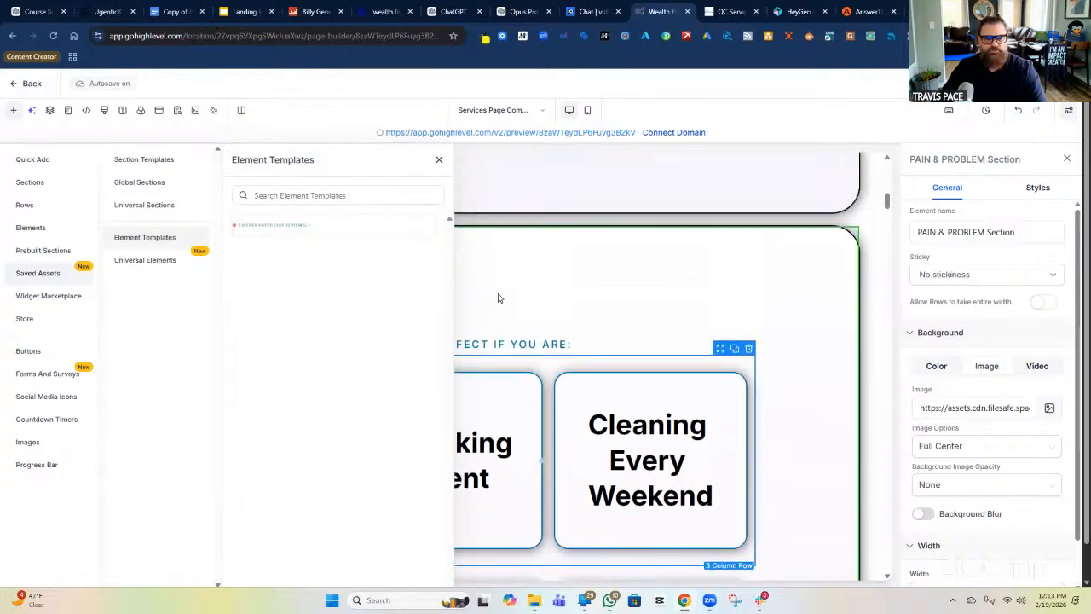
pyautogui.scroll(8, 511, 376)
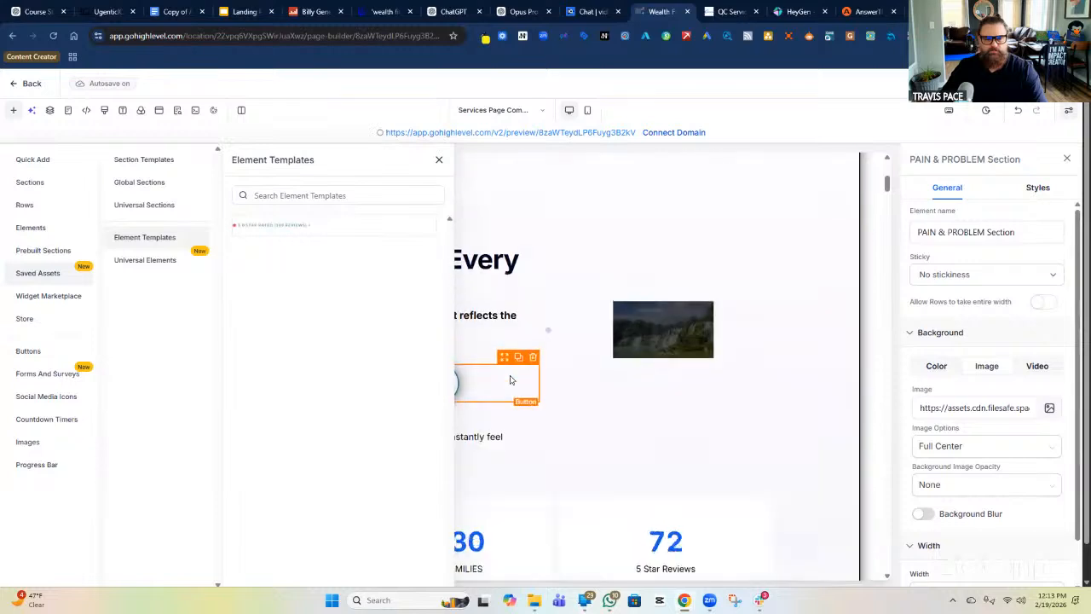
pyautogui.click(439, 159)
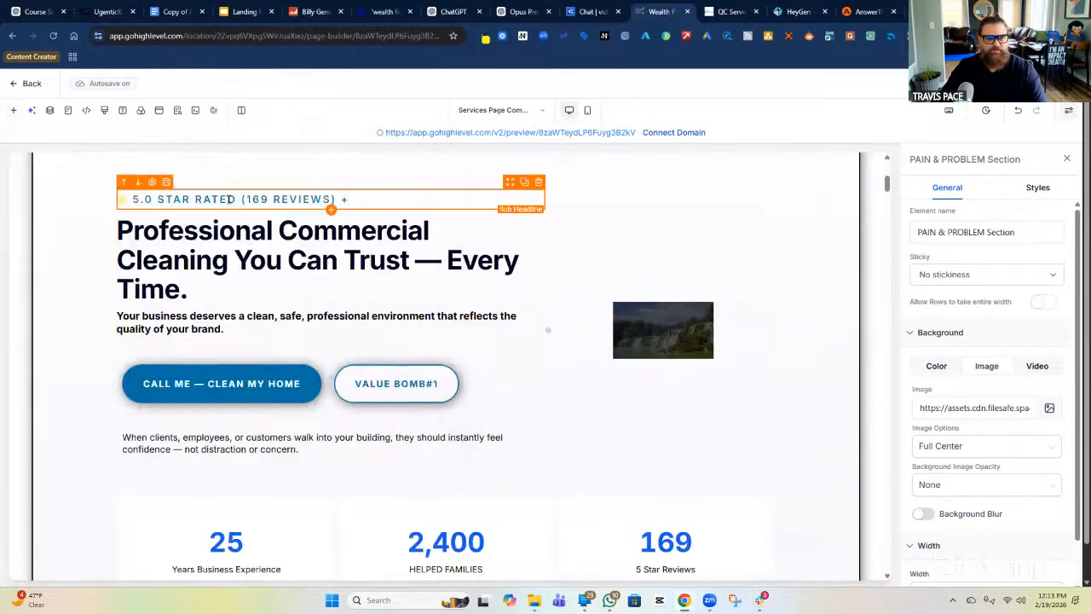
# Step: Replace the yellow-star rating line above the hero headline with the saved "5 Star social proof #1 element" template
pyautogui.scroll(3, 224, 198)
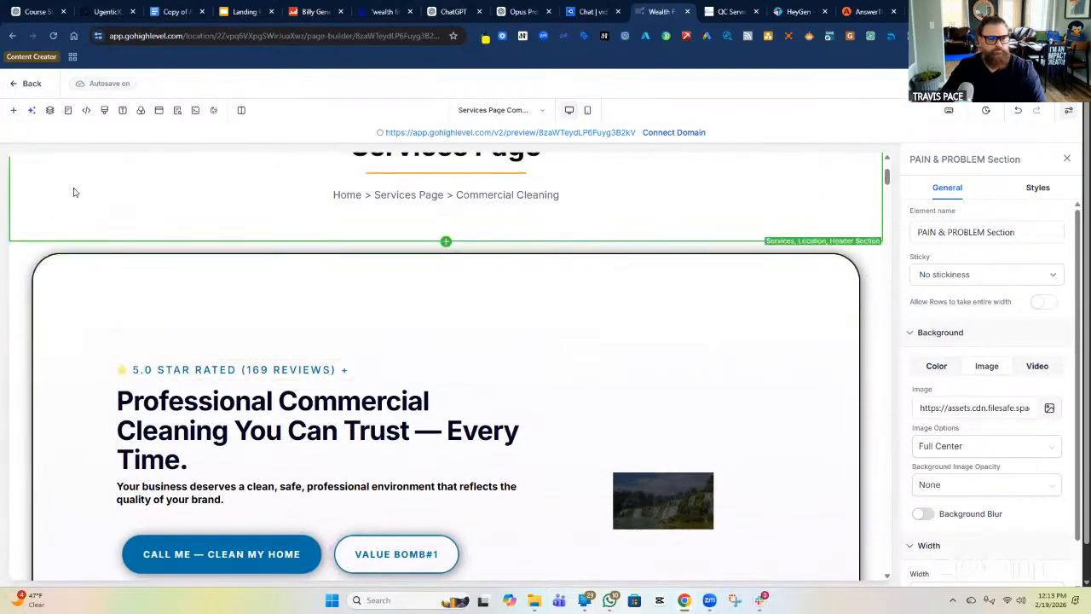
pyautogui.click(13, 110)
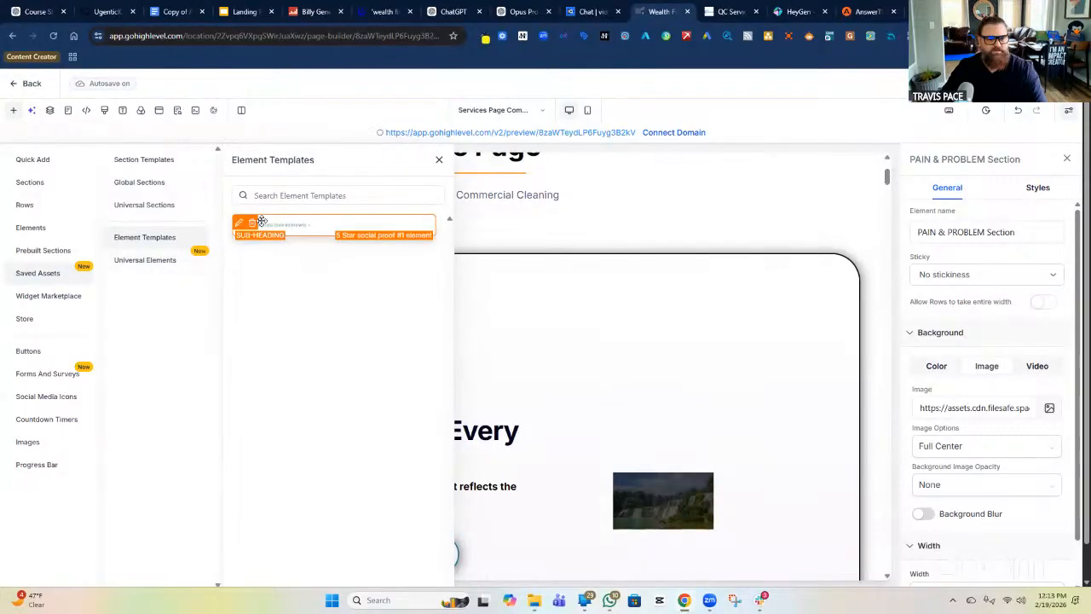
pyautogui.moveTo(307, 227); pyautogui.dragTo(463, 367)
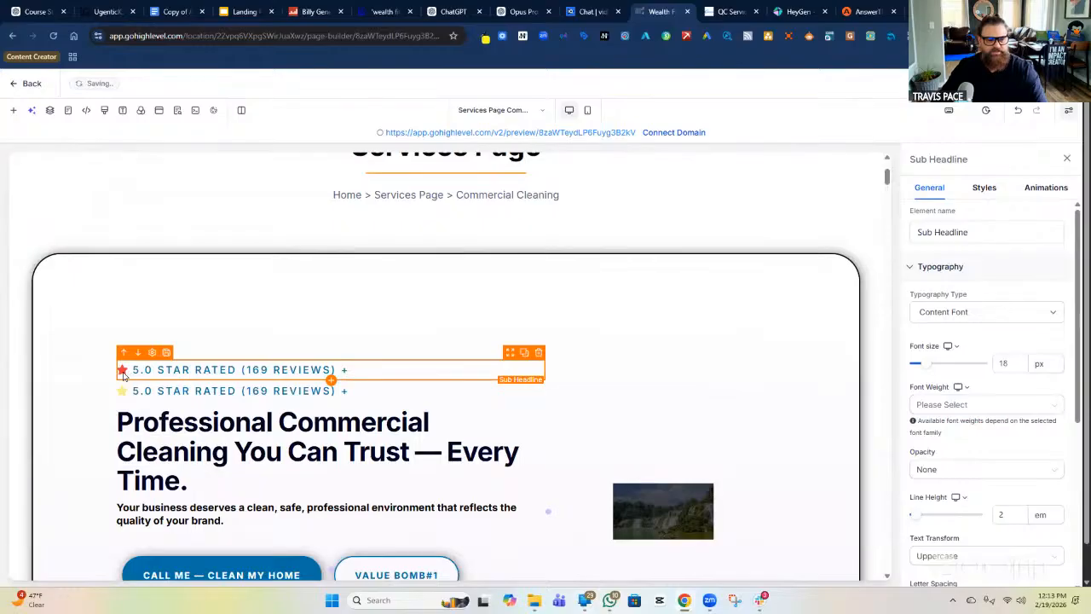
pyautogui.click(232, 391)
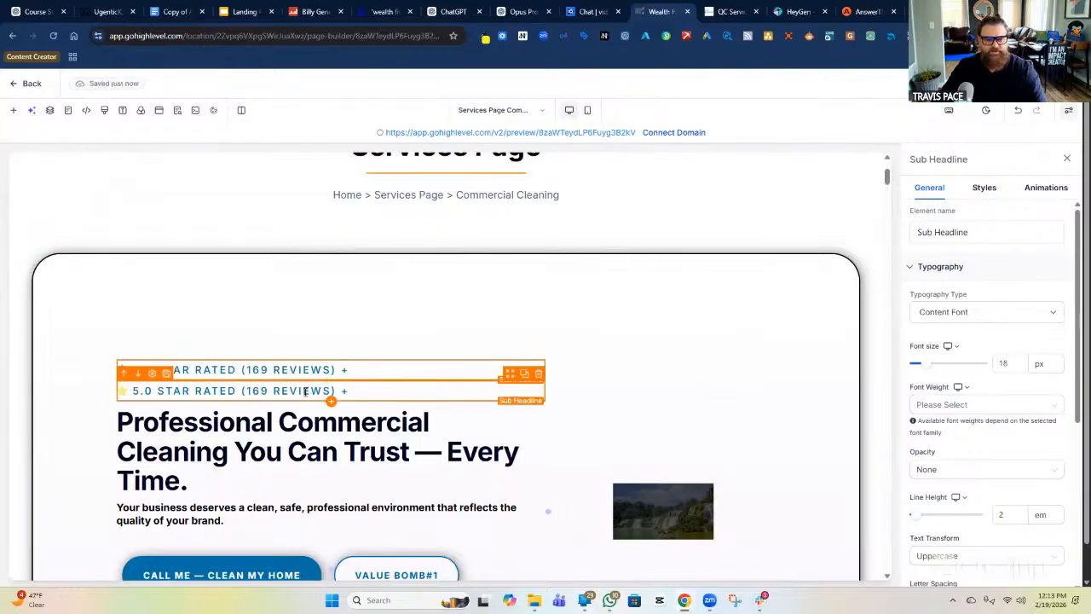
pyautogui.click(538, 375)
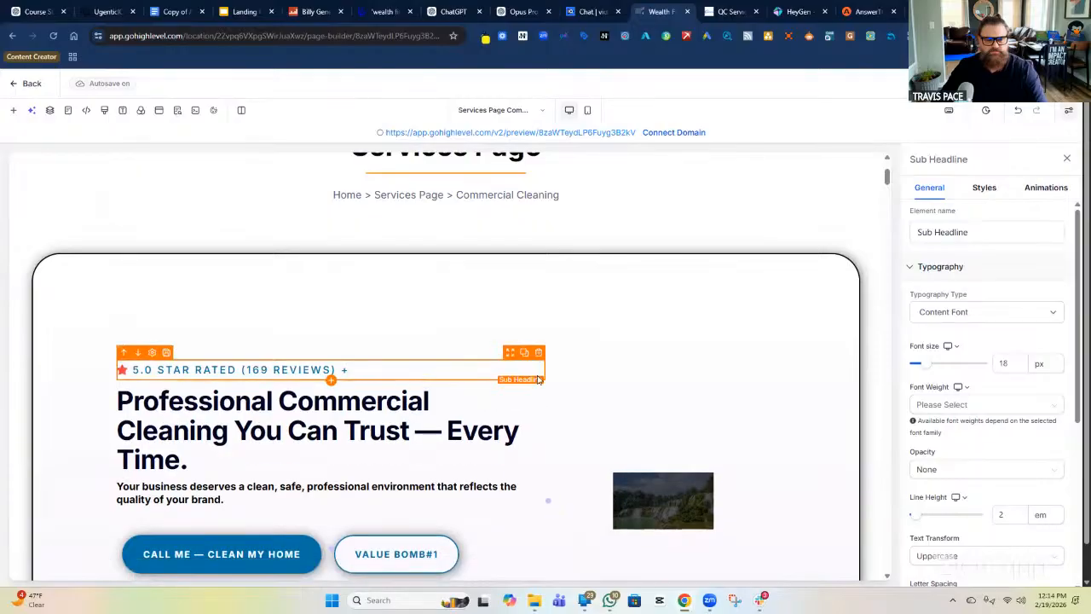
# Step: Save the red-star rating line above the hero headline as a universal element named "Social Proof #1 Hero Section Universal Element"
pyautogui.click(167, 354)
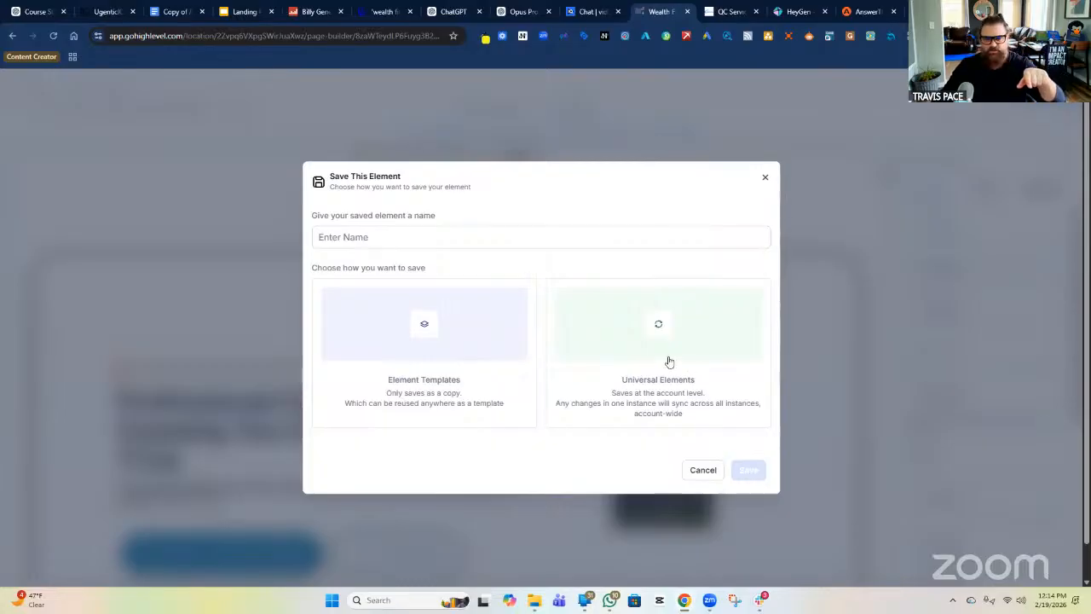
pyautogui.click(528, 238)
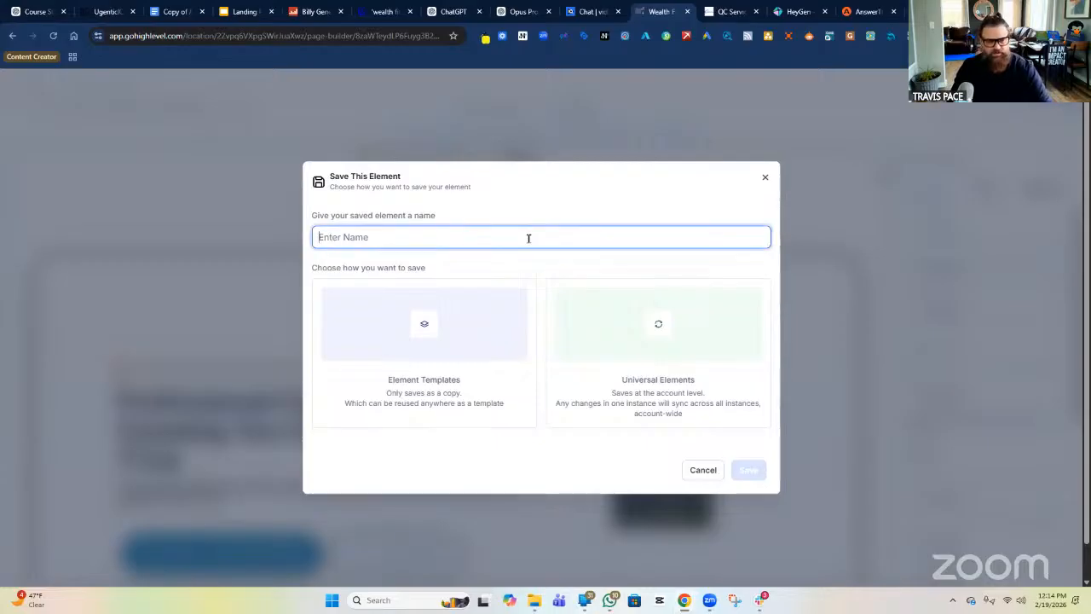
pyautogui.write('Sco')
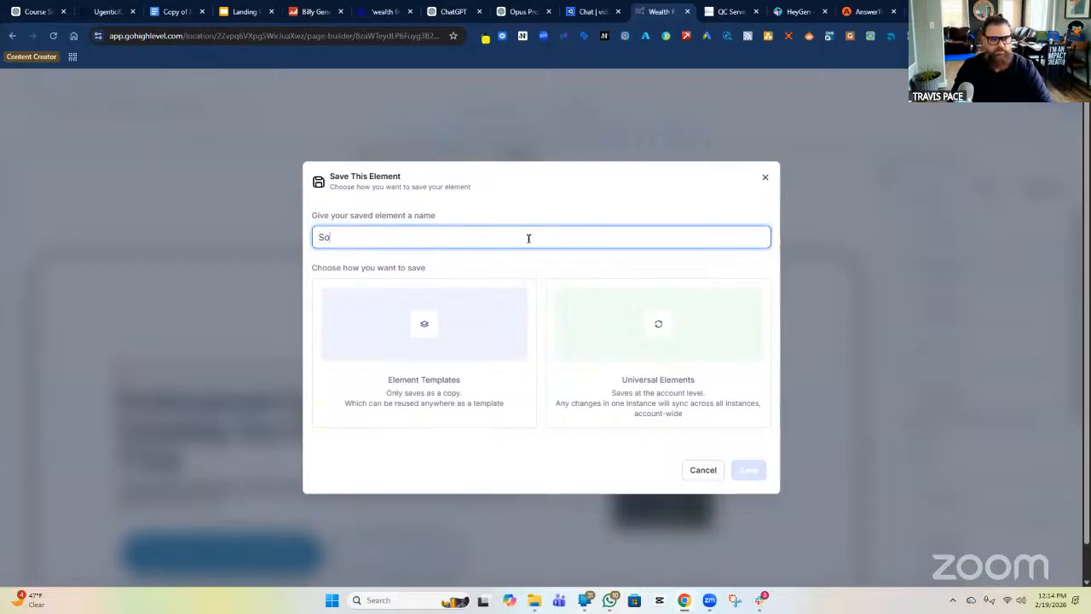
pyautogui.write('cial P')
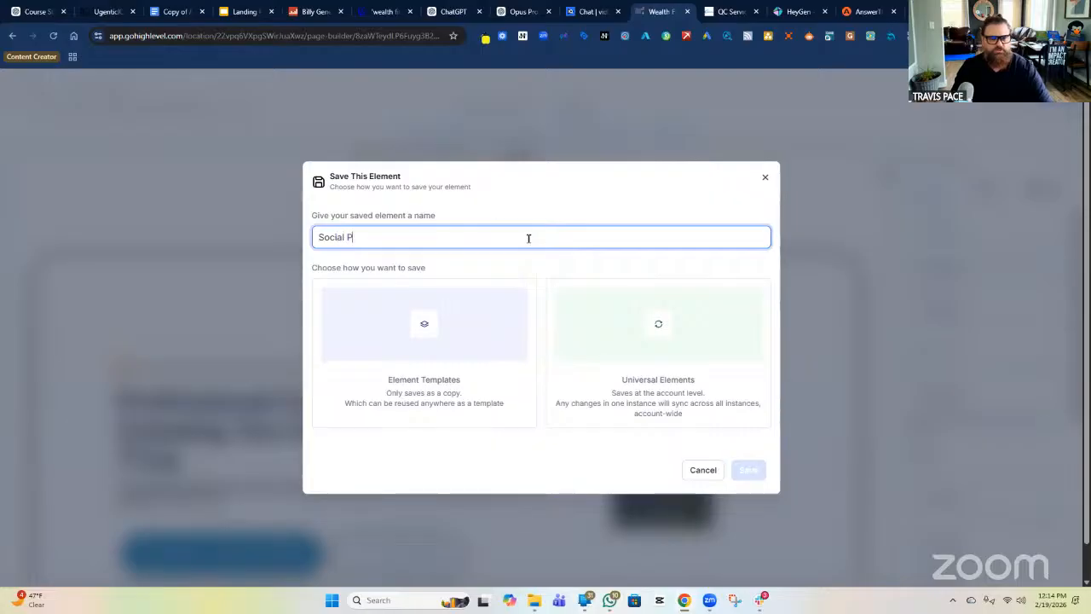
pyautogui.write('roof')
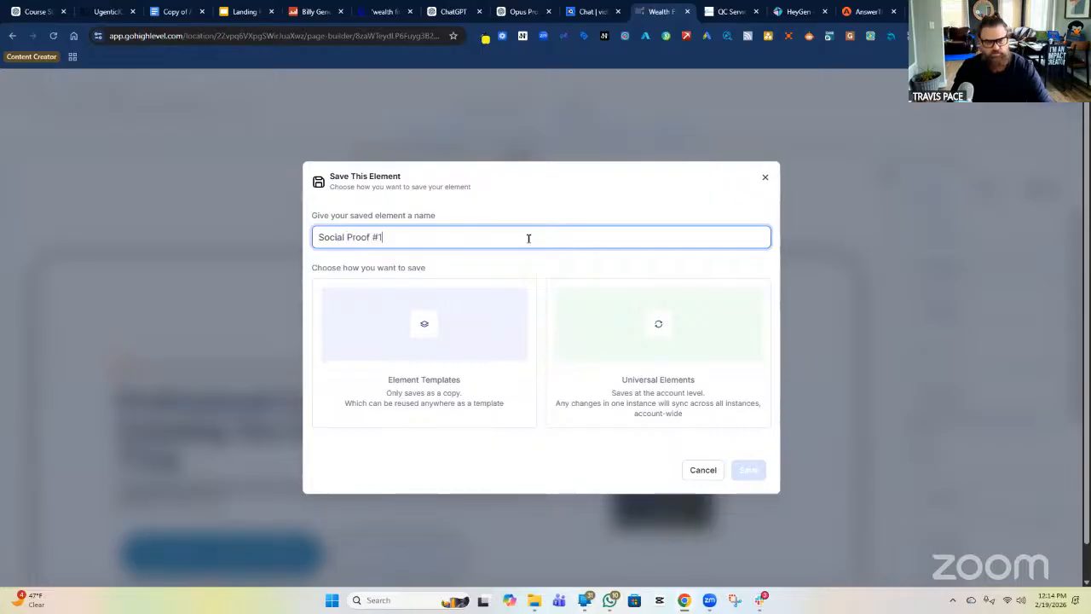
pyautogui.write(' #1 Her')
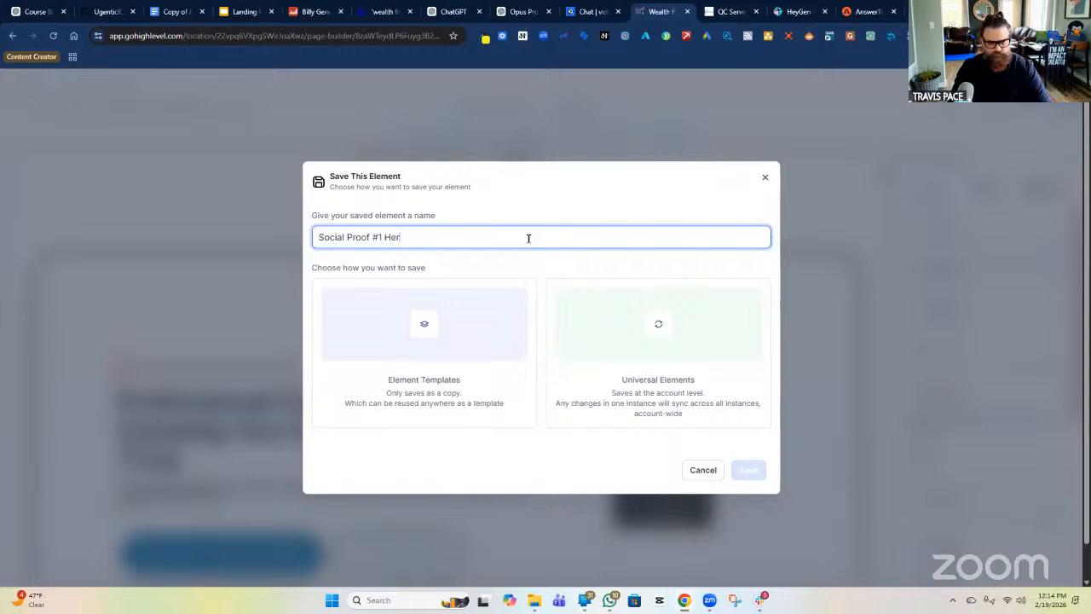
pyautogui.write('o Sectio')
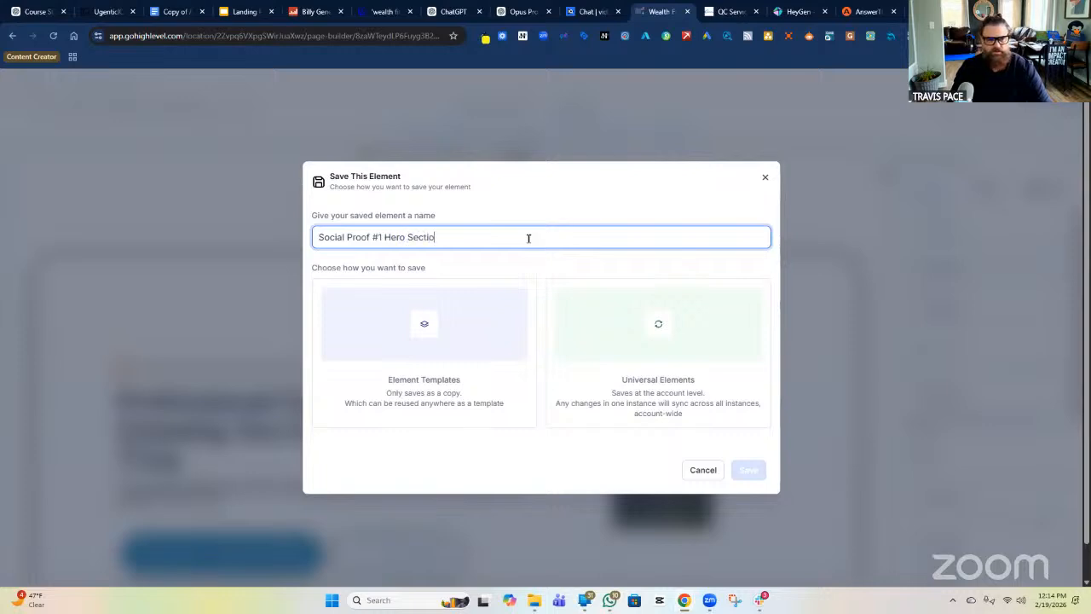
pyautogui.write('n Un')
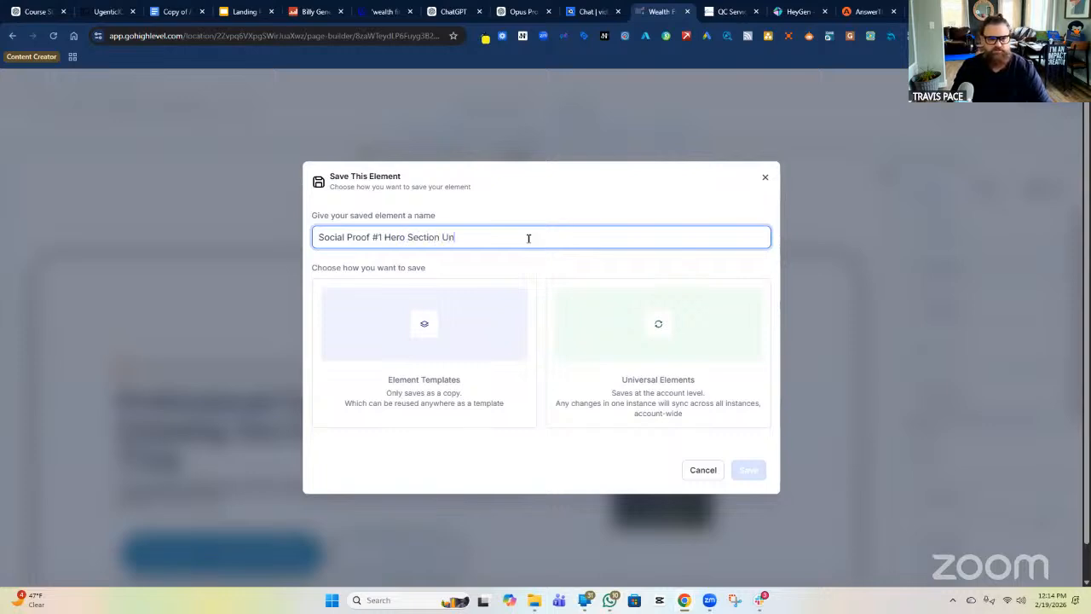
pyautogui.write('iversal')
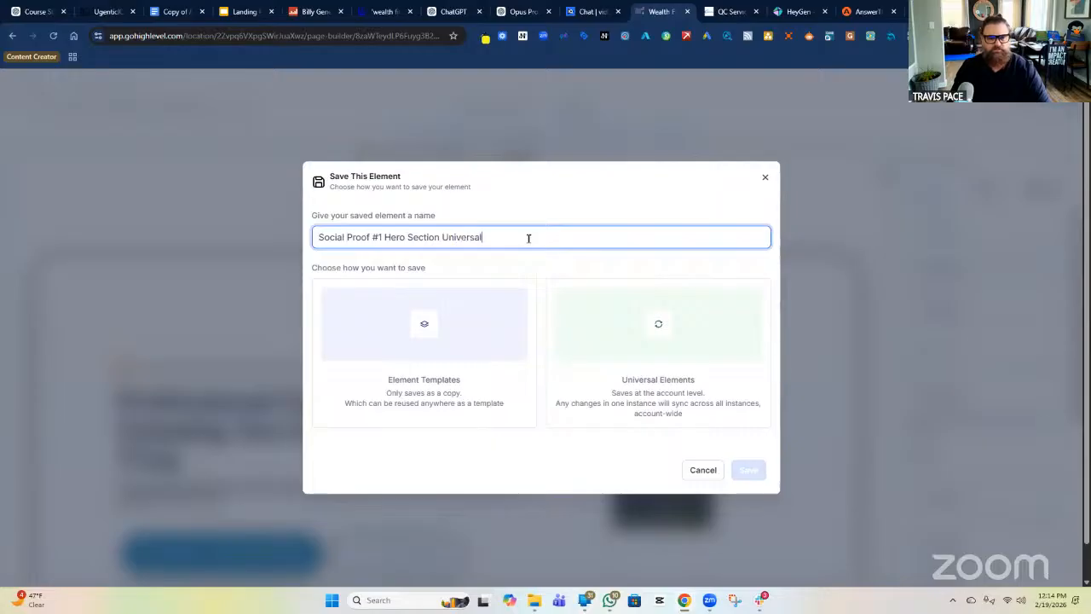
pyautogui.write(' Element')
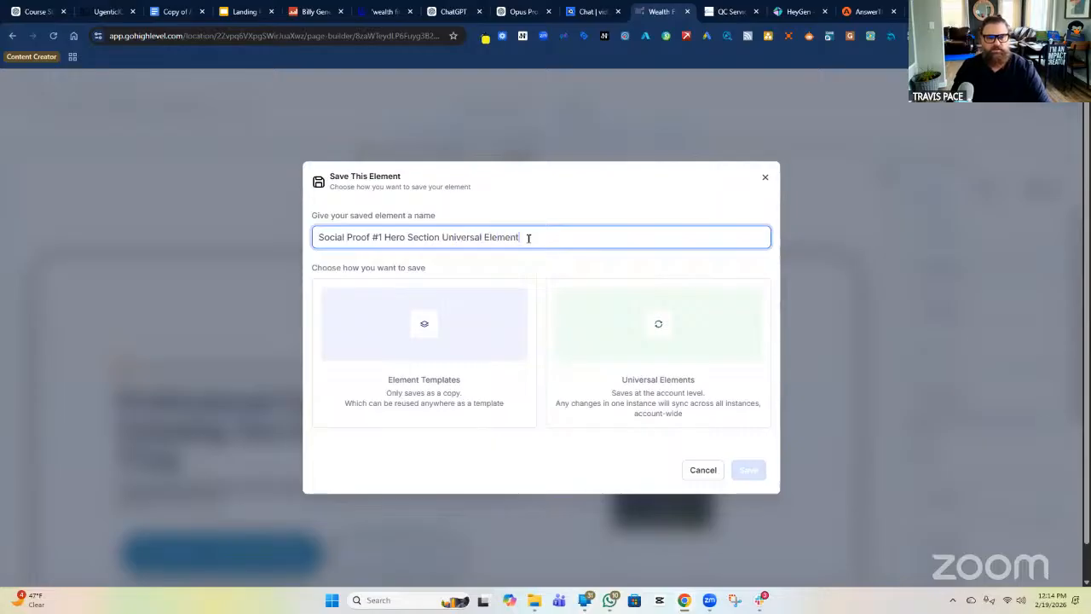
pyautogui.doubleClick(458, 241)
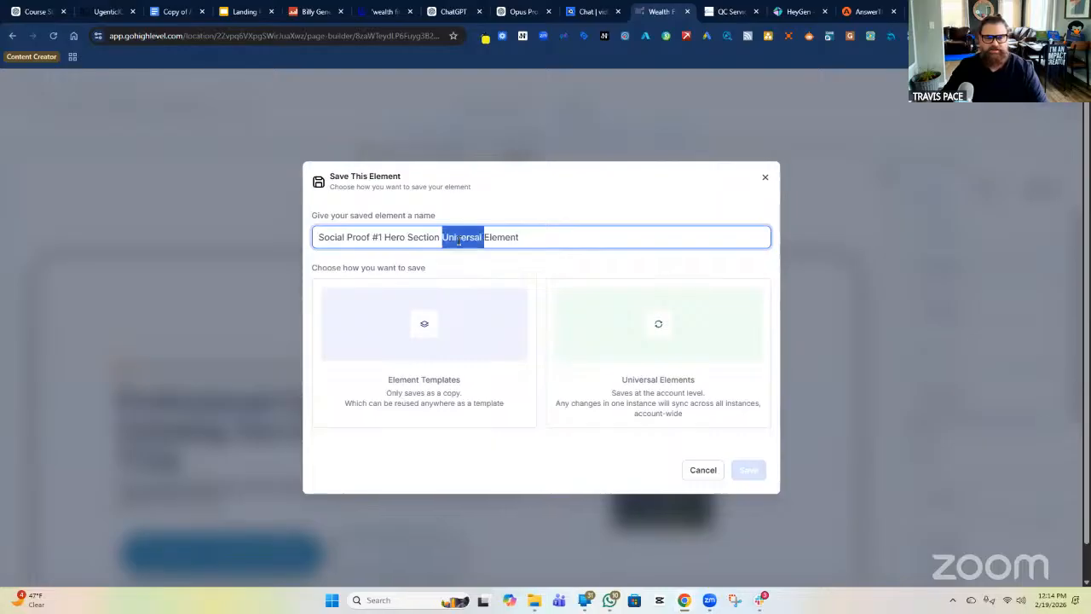
pyautogui.click(594, 330)
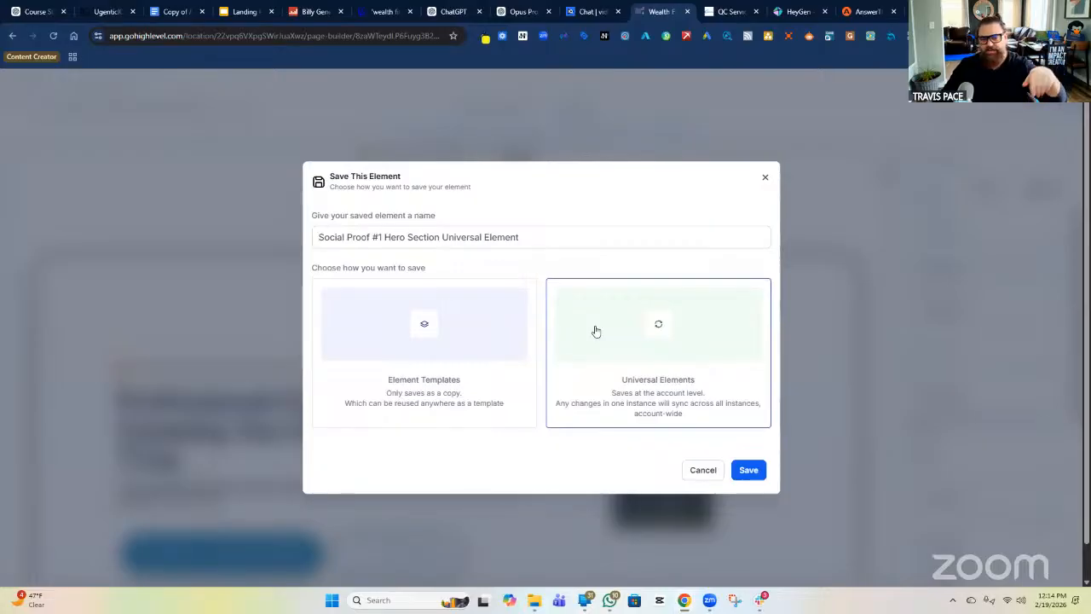
pyautogui.click(742, 467)
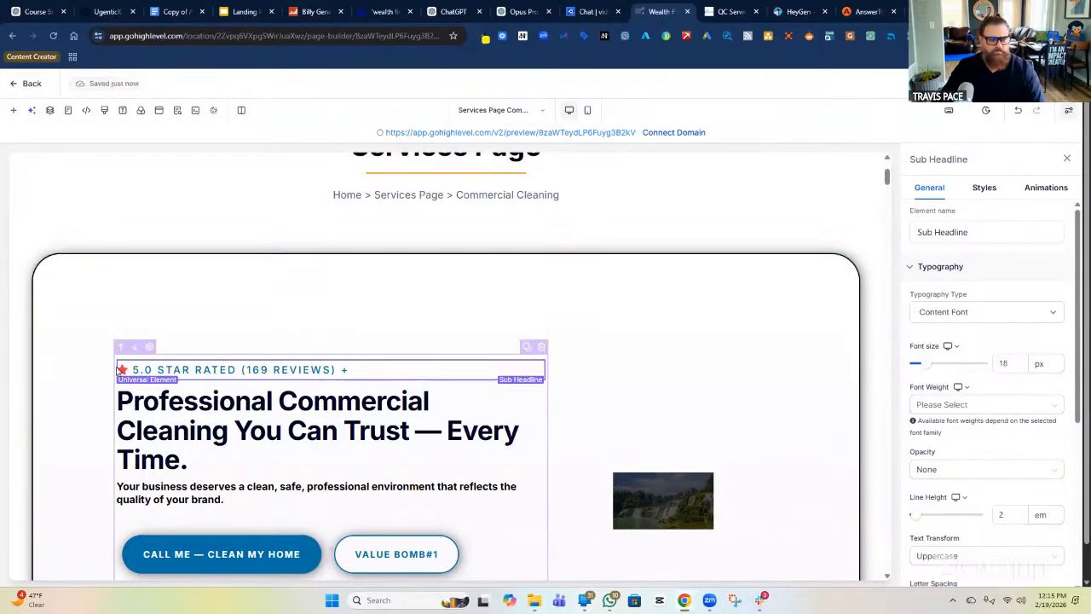
# Step: Replace the first card's heading under "This service is perfect if you are:" with "1. Offices & Corporate Spaces"
pyautogui.scroll(-8, 793, 401)
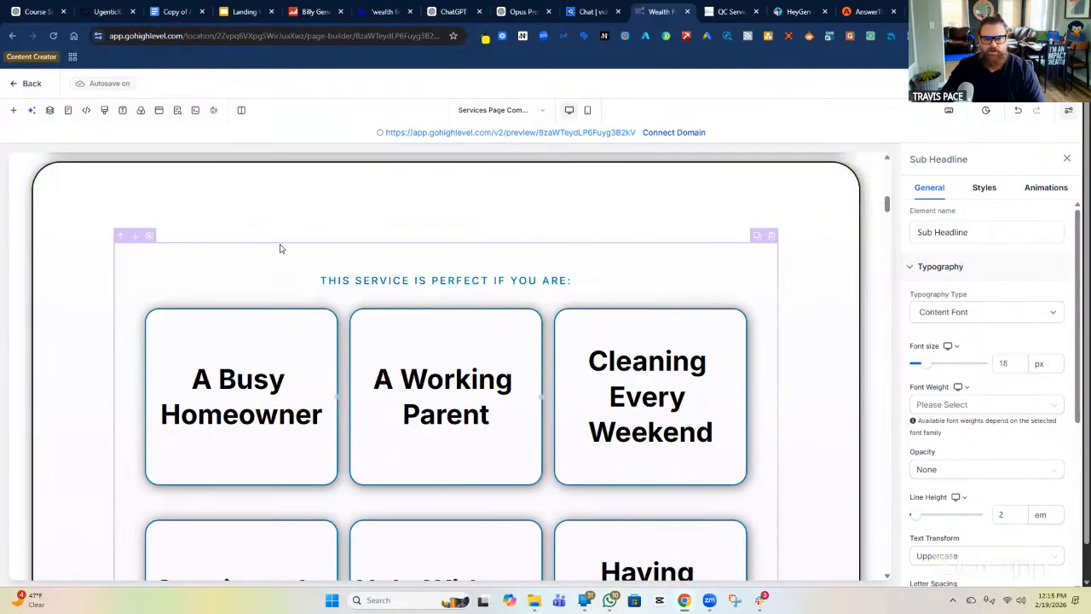
pyautogui.scroll(3, 219, 304)
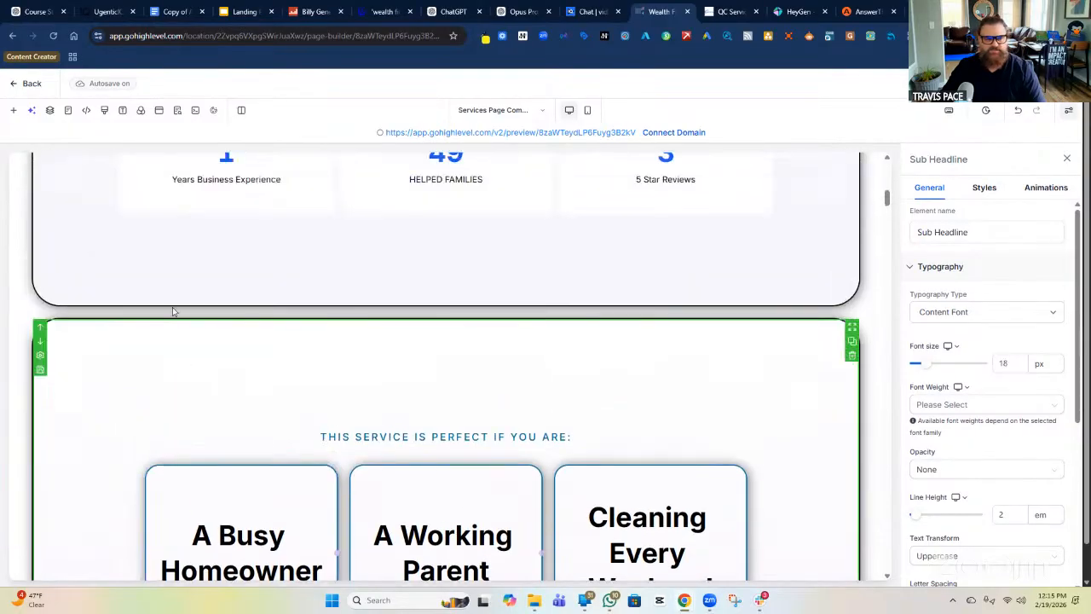
pyautogui.scroll(6, 148, 290)
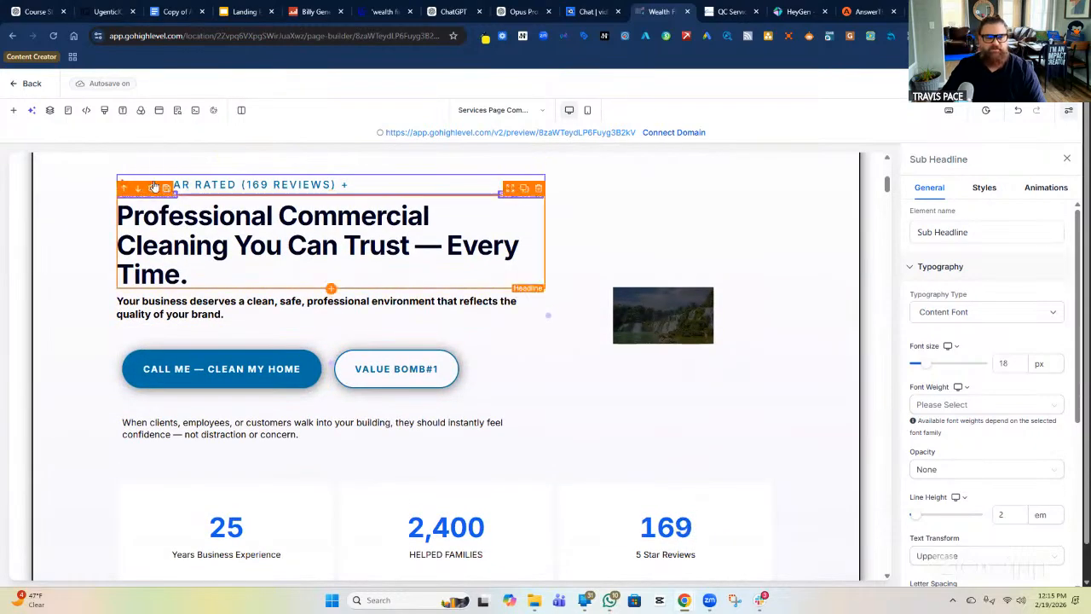
pyautogui.scroll(-6, 97, 254)
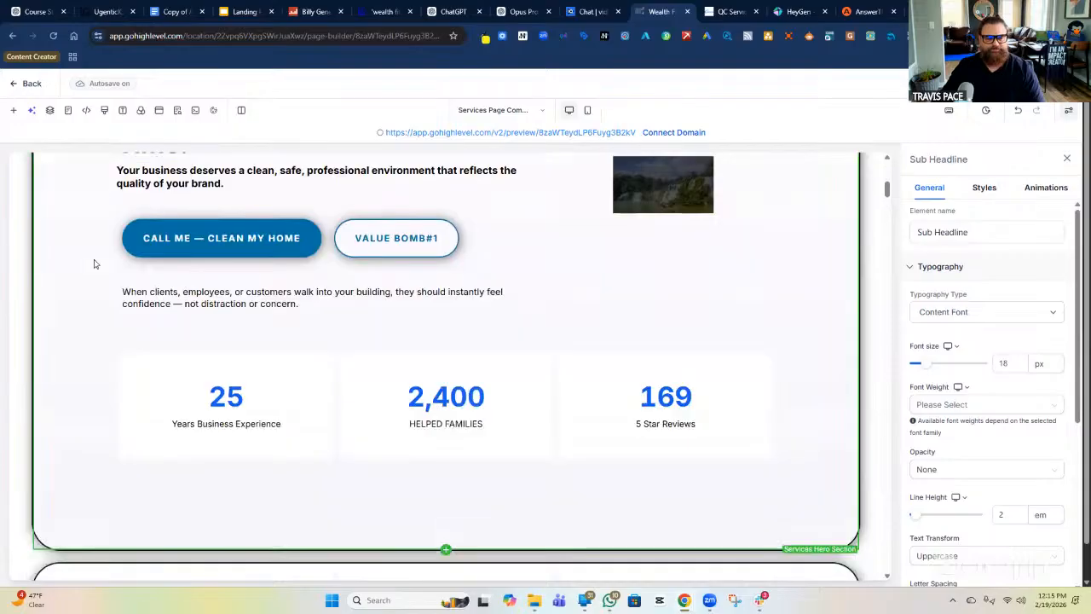
pyautogui.scroll(-3, 114, 268)
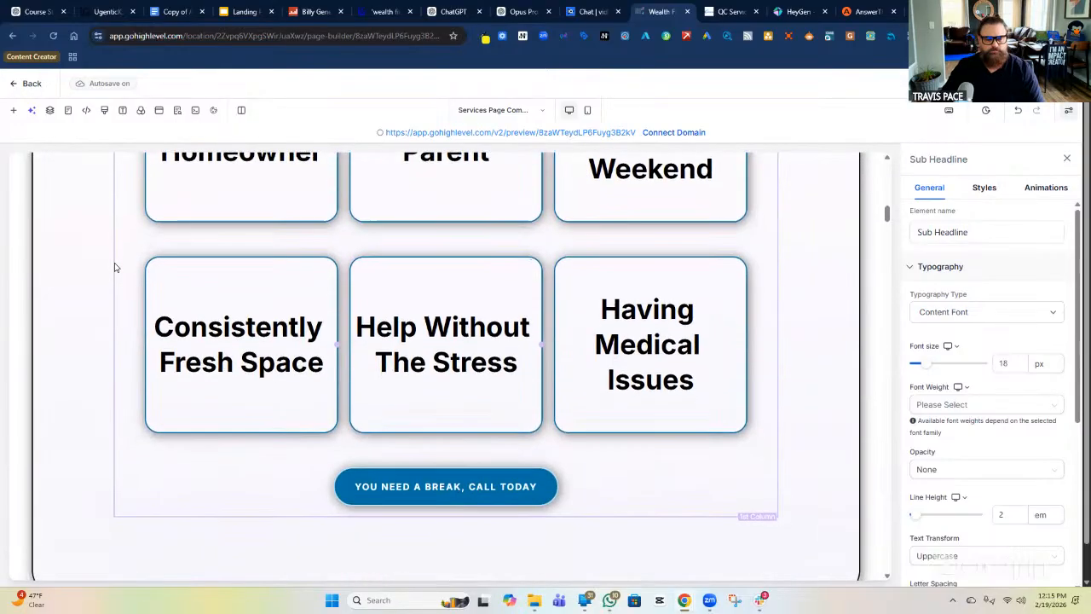
pyautogui.scroll(-3, 114, 268)
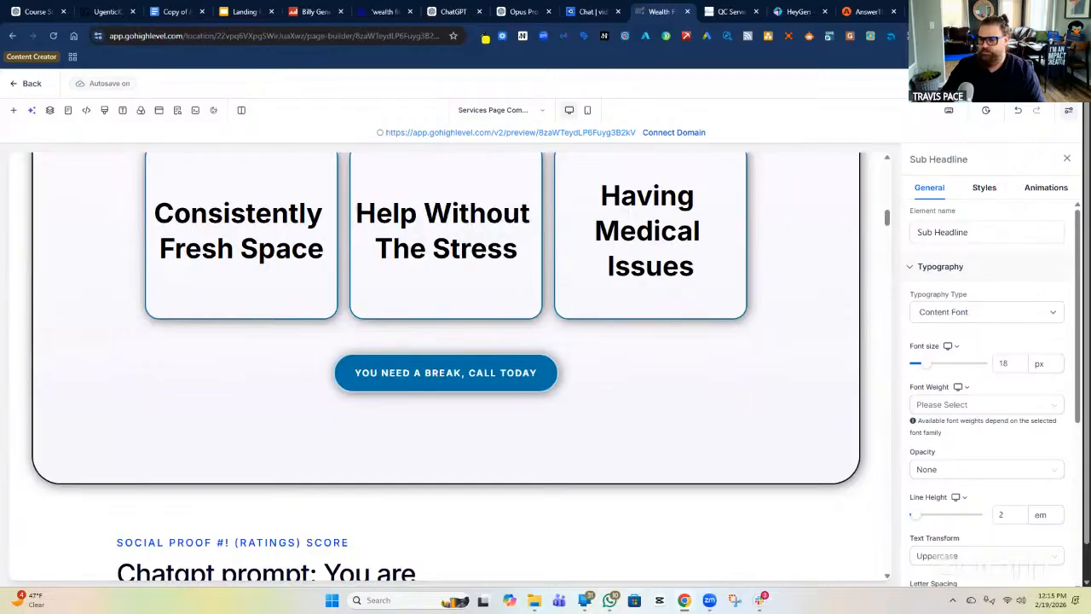
pyautogui.scroll(3, 762, 281)
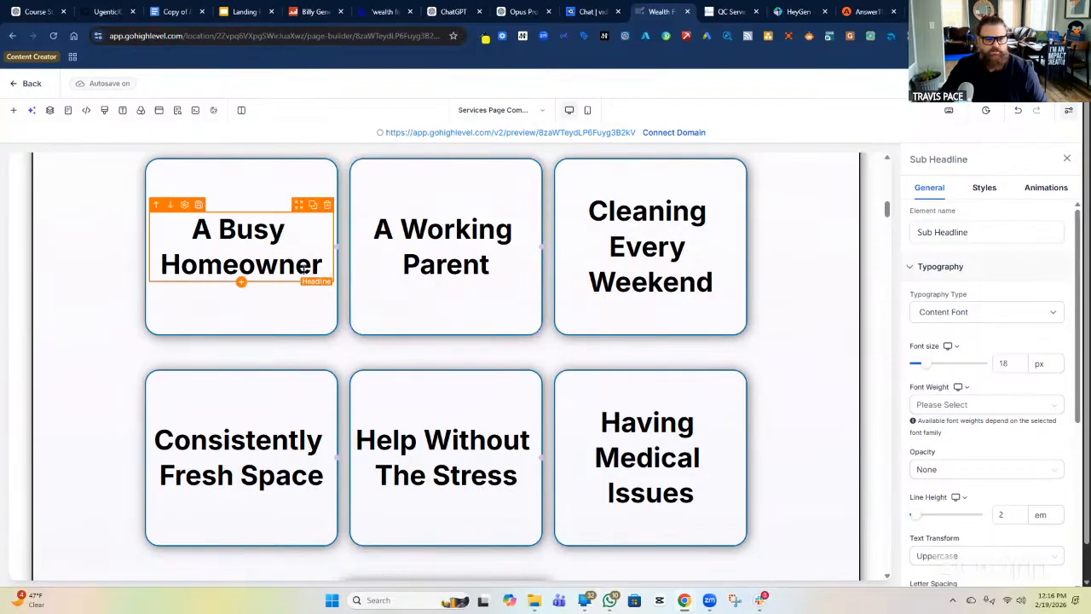
pyautogui.click(267, 266)
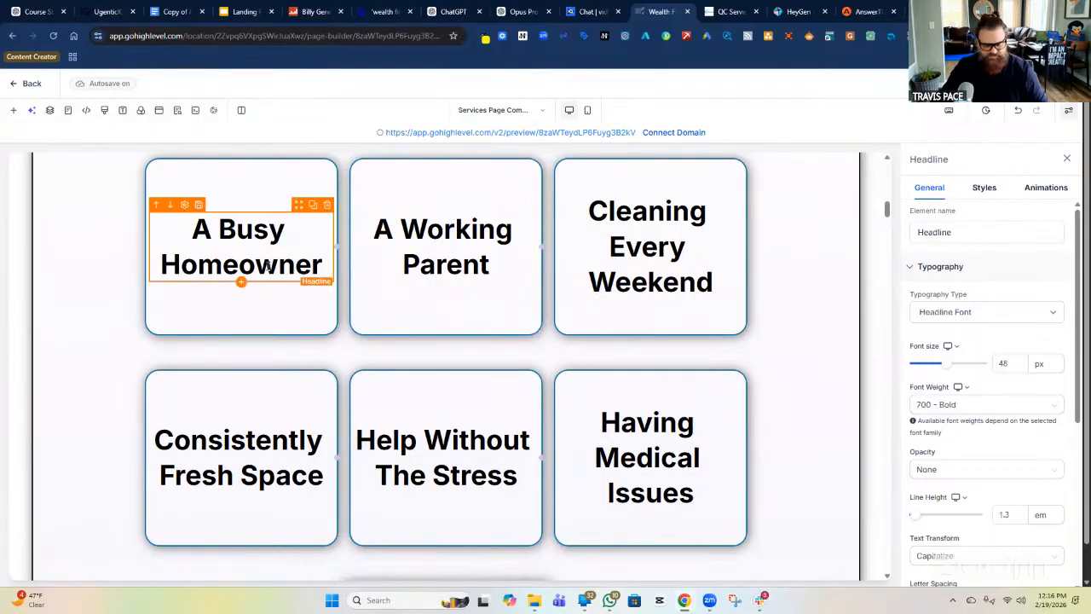
pyautogui.doubleClick(268, 267)
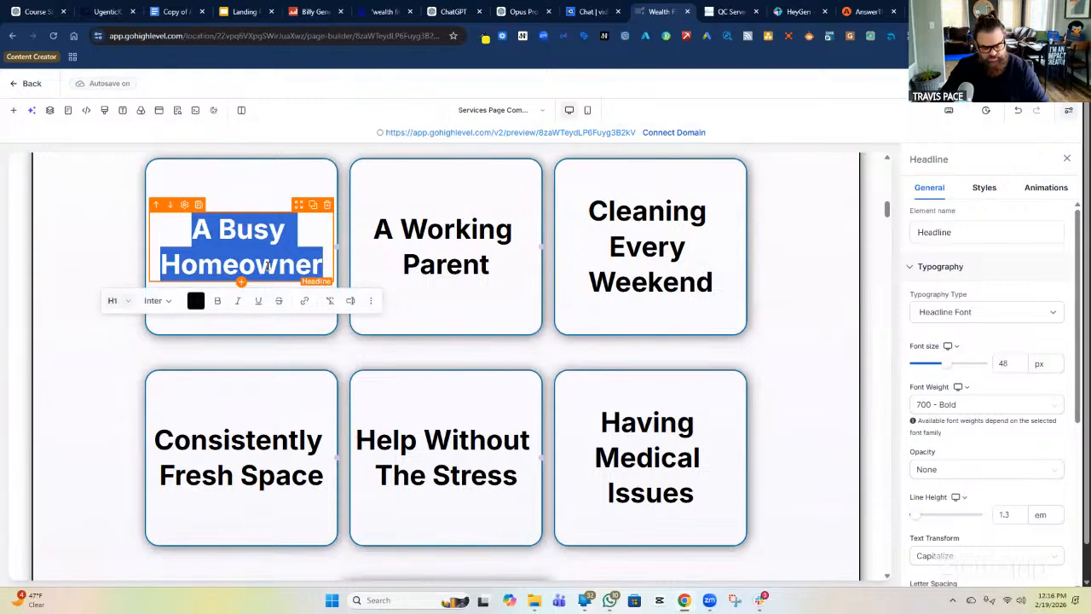
pyautogui.write('1. Offices & Corporate Spaces')
pyautogui.press('BackSpace')
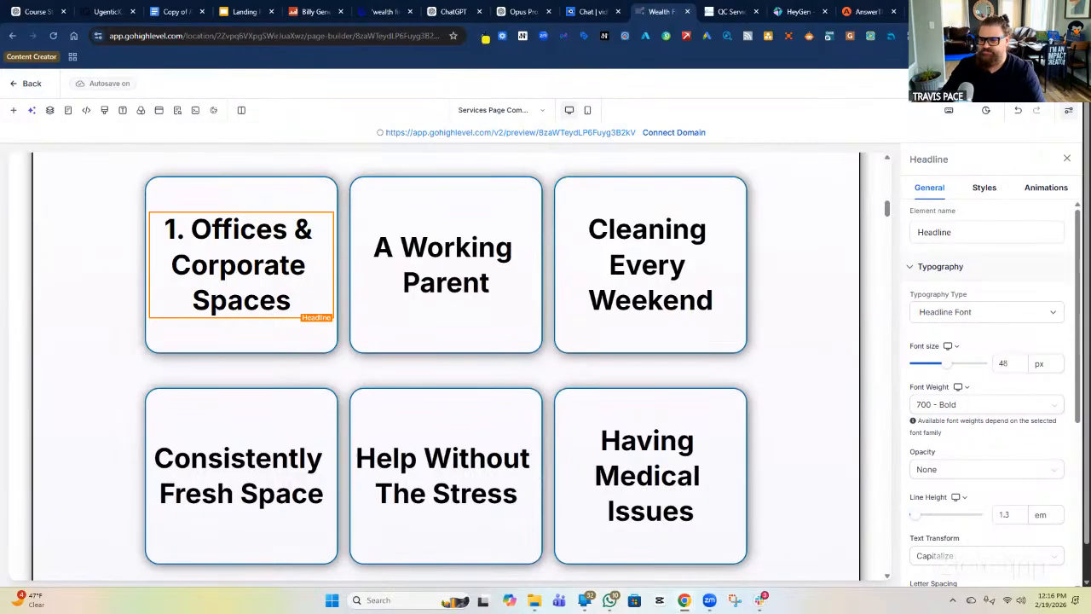
# Step: Change the second and third card headings in the upper row to "2. Medical & Professional Practices" and "3. Retail Stores"
pyautogui.click(499, 276)
pyautogui.doubleClick(499, 275)
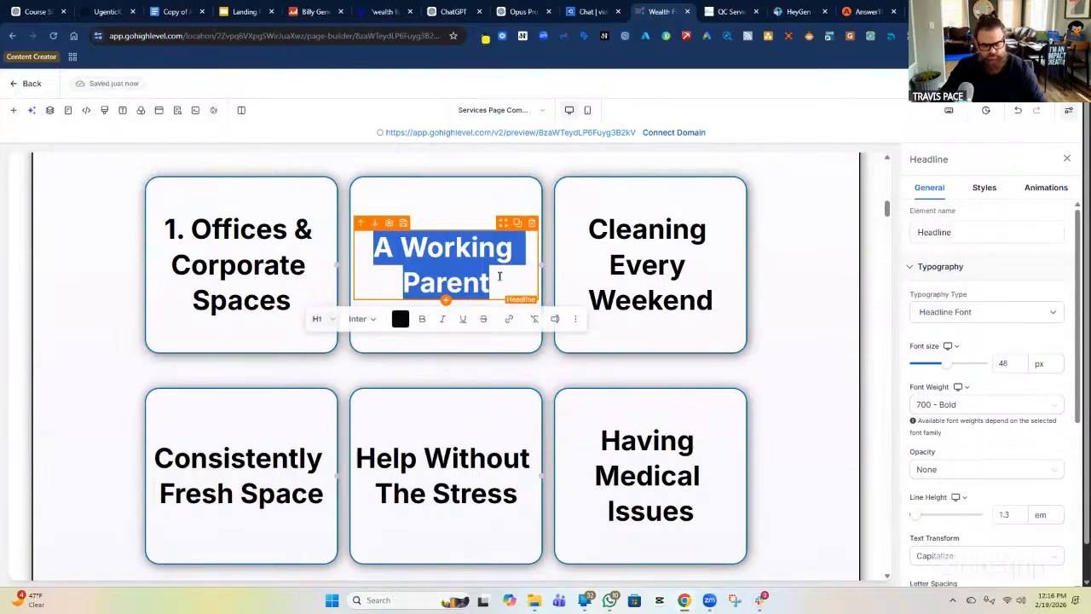
pyautogui.write('2. Medical & Professional Practices')
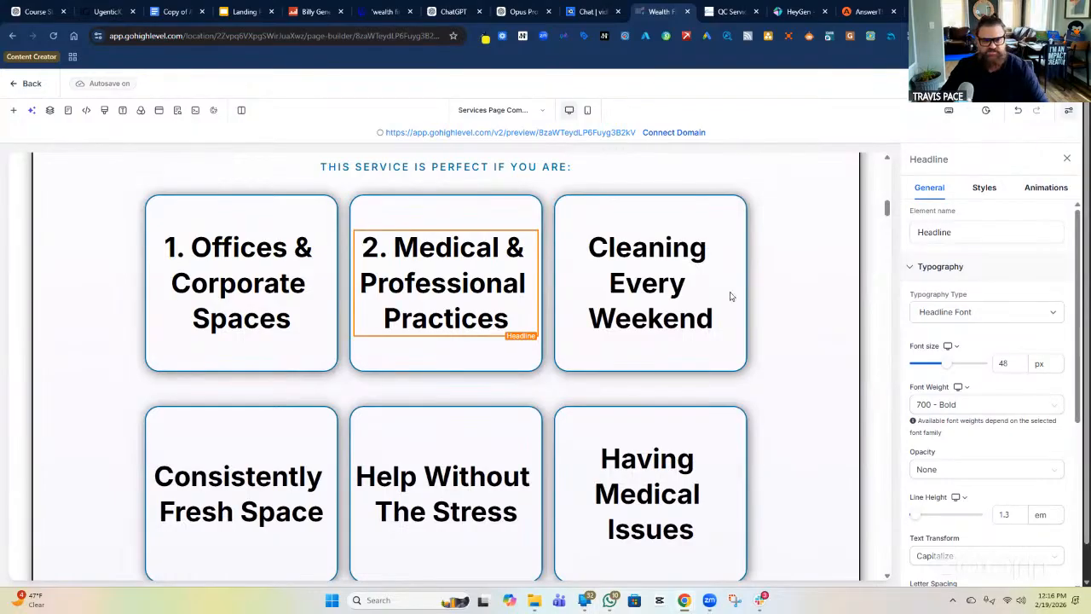
pyautogui.click(687, 313)
pyautogui.hotkey('ctrl', 'a')
pyautogui.write('3. Retail Stores')
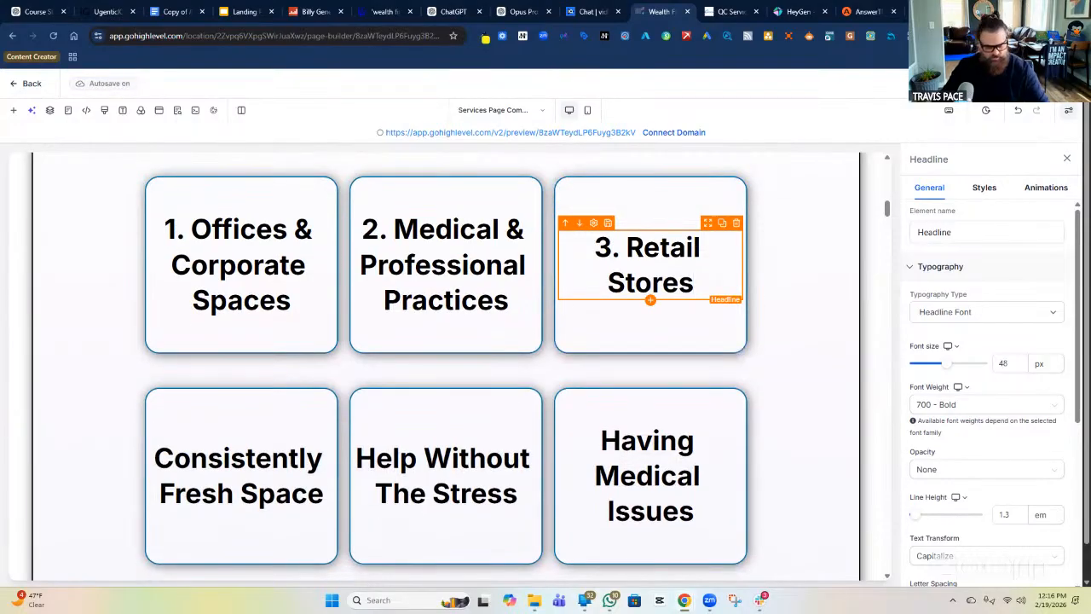
# Step: Change the first two lower-row card headings to "4. Property Managers & Apartment Complexes" and "5. Fitness Studios & Gyms"
pyautogui.tripleClick(277, 494)
pyautogui.write('4. Property Managers & Apartment Complexes')
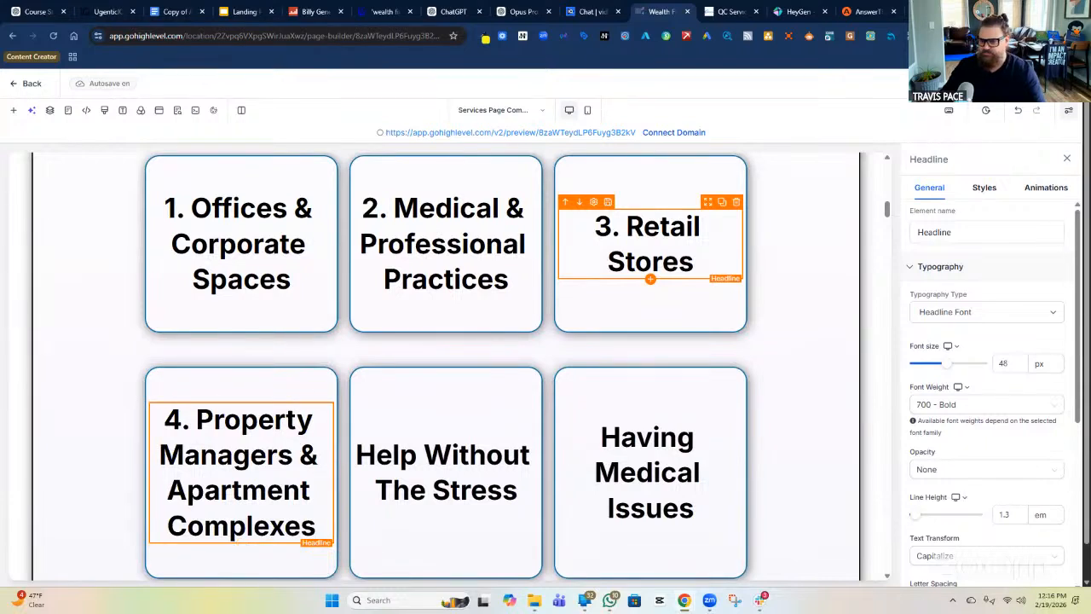
pyautogui.tripleClick(484, 493)
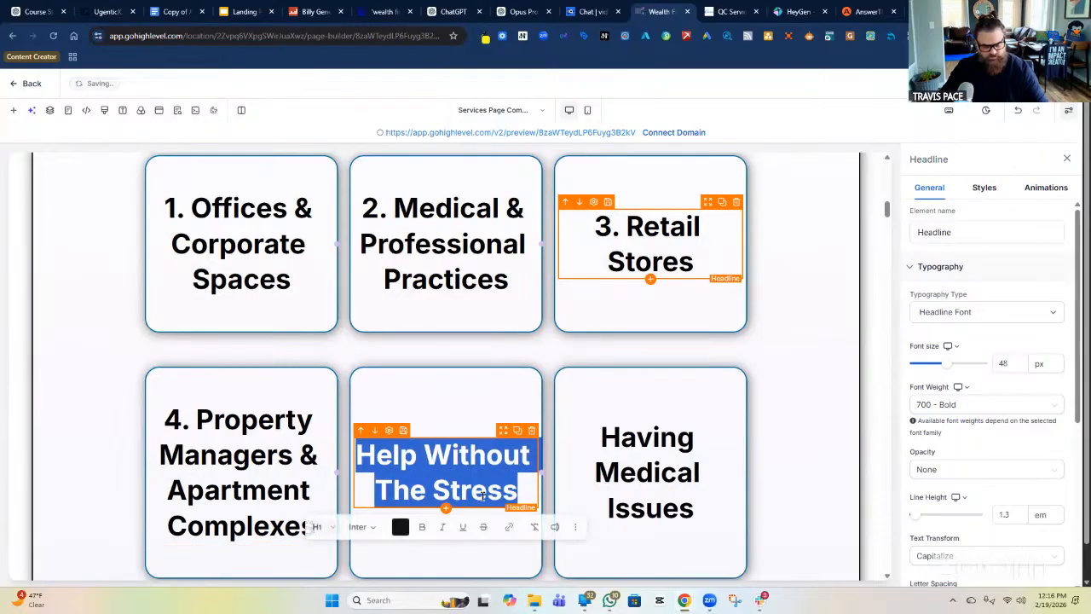
pyautogui.write('5. Fitness Studios & Gyms')
pyautogui.press('BackSpace')
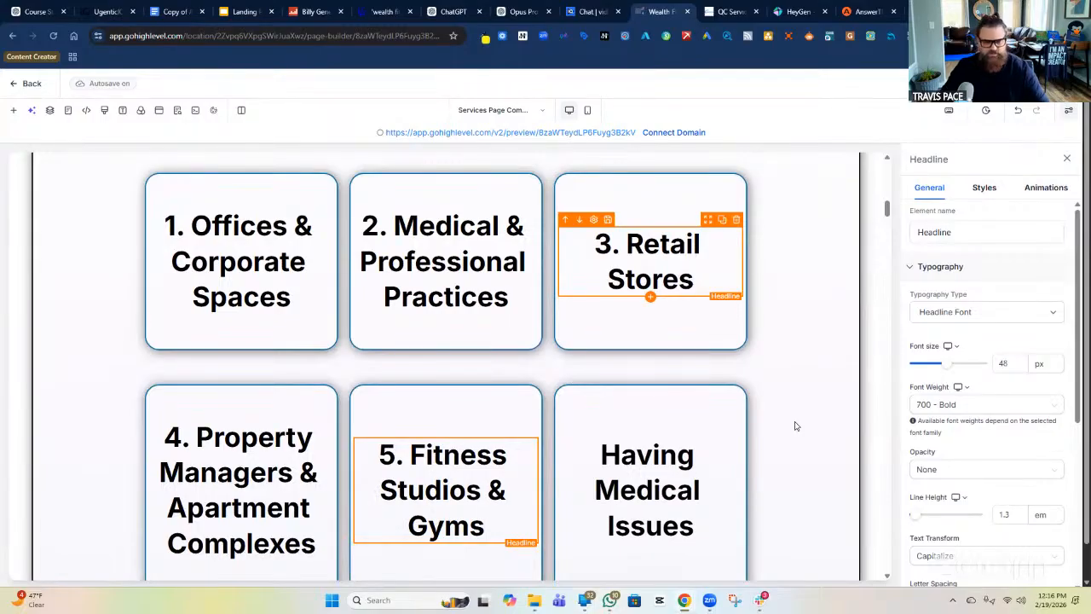
# Step: Replace the last lower-row card's heading with "6. Small Businesses Scaling Up", leaving no trailing blank line
pyautogui.tripleClick(675, 499)
pyautogui.write('6. Small Businesses Scaling Up')
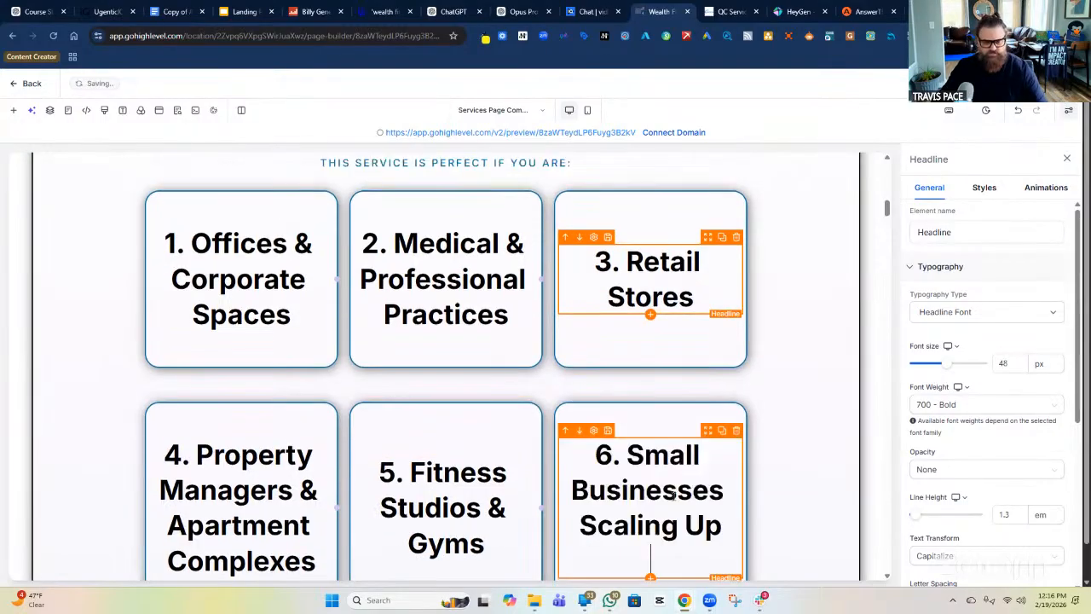
pyautogui.press('BackSpace')
pyautogui.click(779, 378)
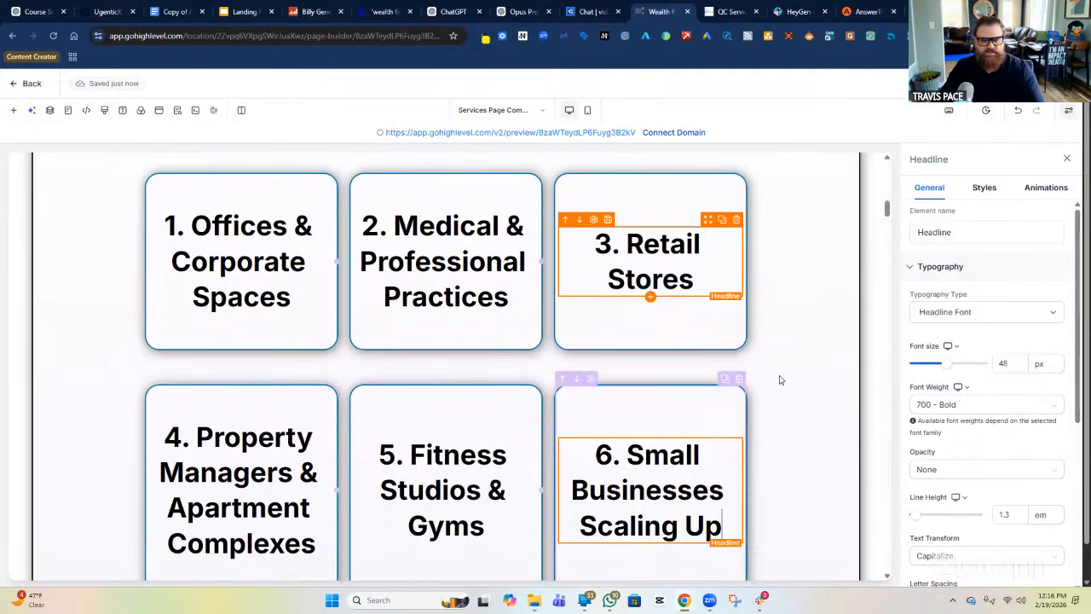
pyautogui.click(788, 373)
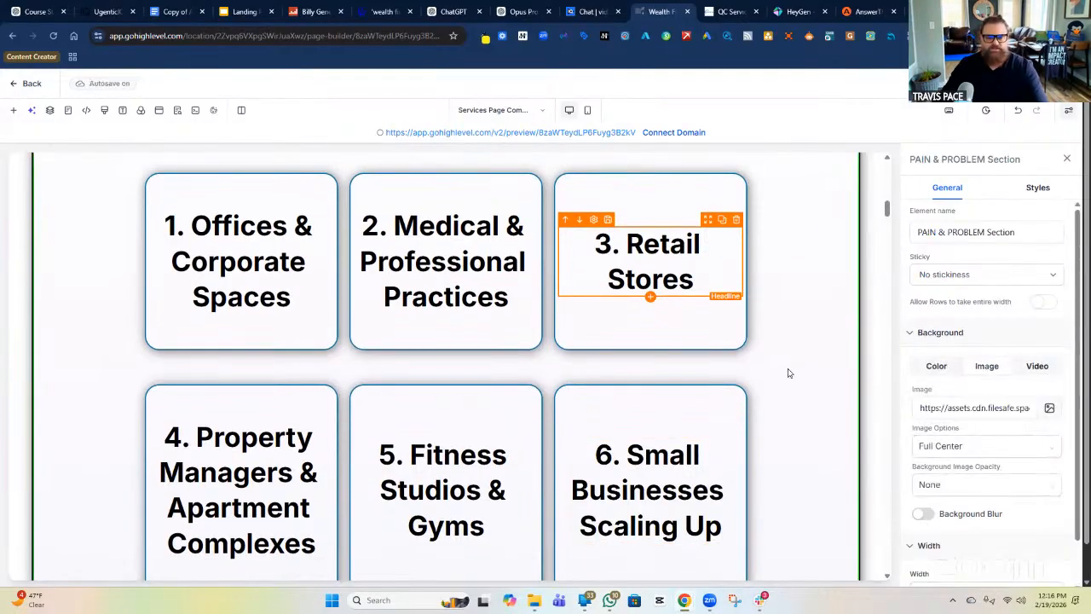
pyautogui.click(691, 321)
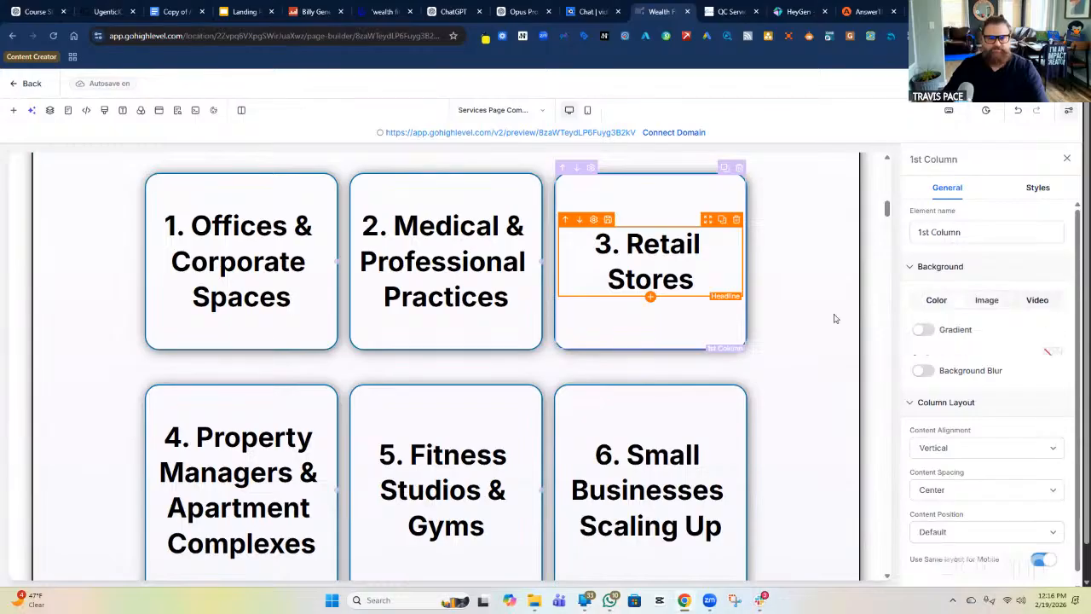
pyautogui.click(818, 337)
pyautogui.scroll(-4, 762, 392)
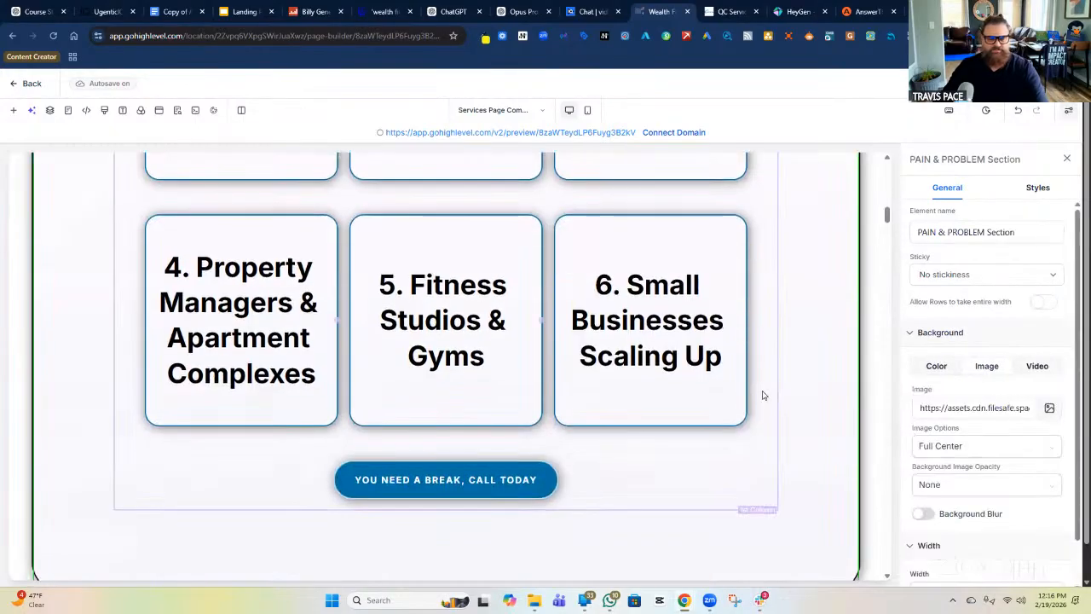
pyautogui.scroll(5, 791, 375)
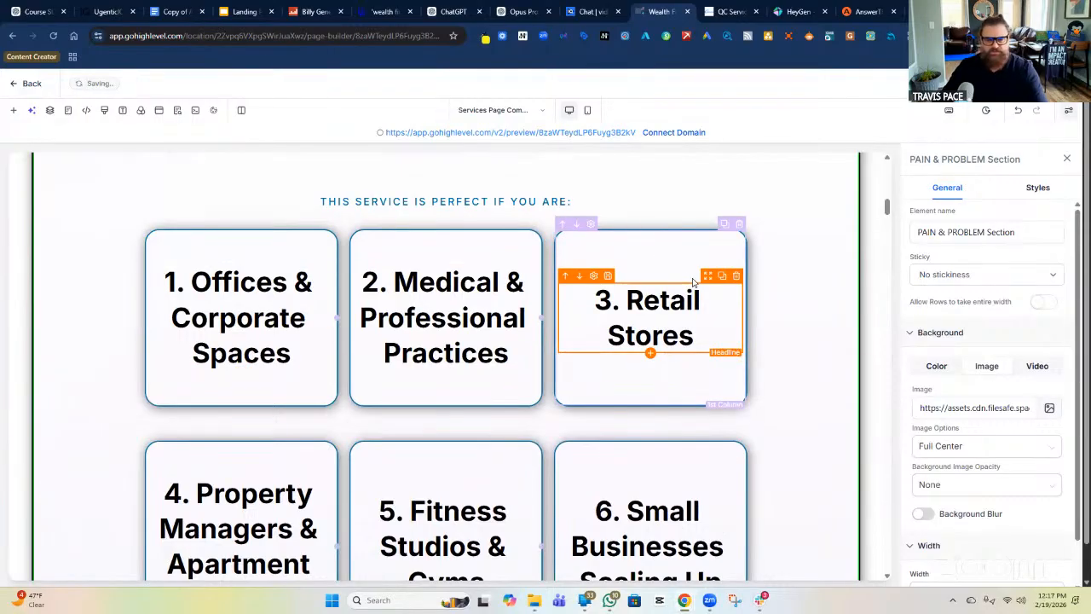
# Step: Set the content spacing to Left for the three upper-row cards, working from "3. Retail Stores" back to "1. Offices & Corporate Spaces"
pyautogui.click(678, 260)
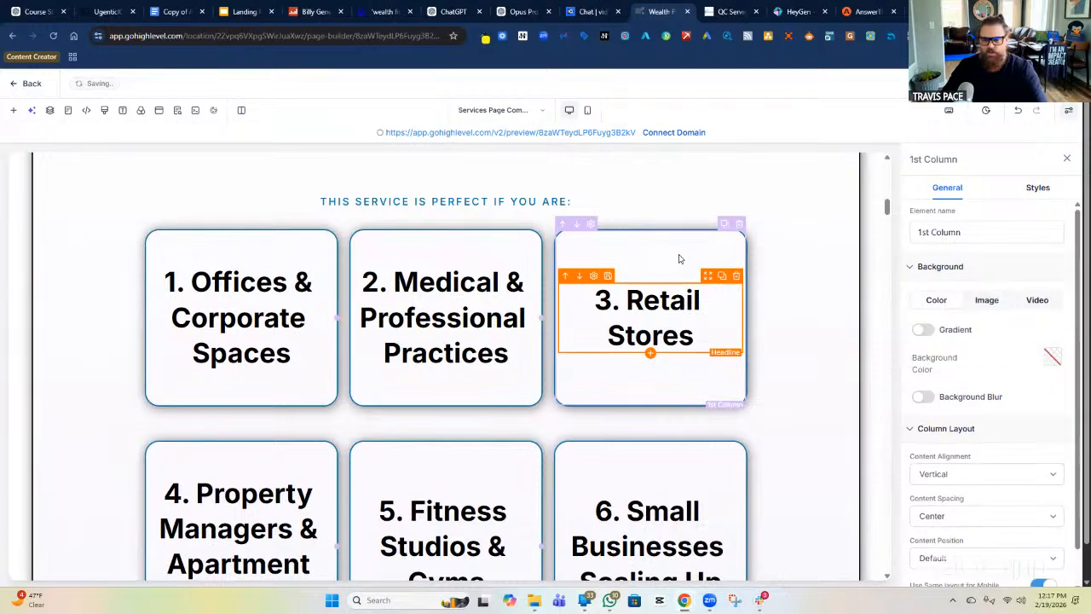
pyautogui.click(968, 518)
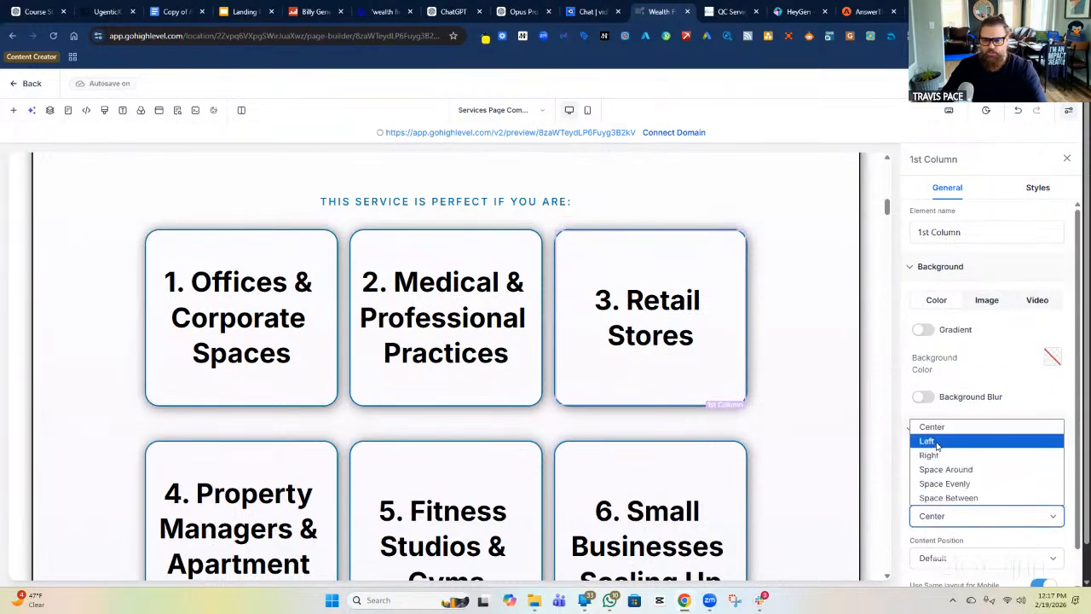
pyautogui.click(928, 441)
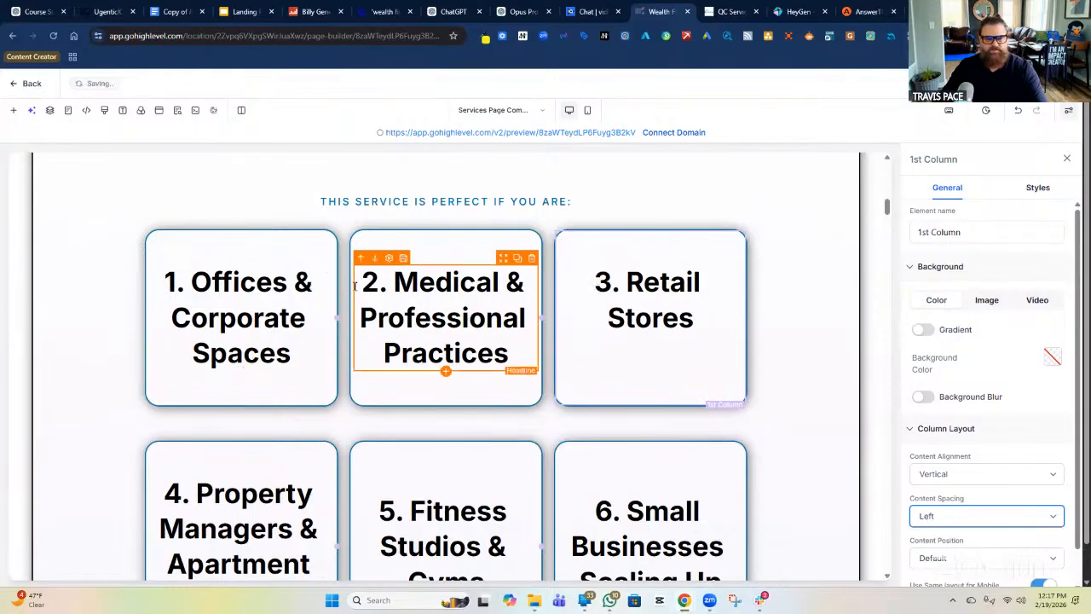
pyautogui.click(475, 260)
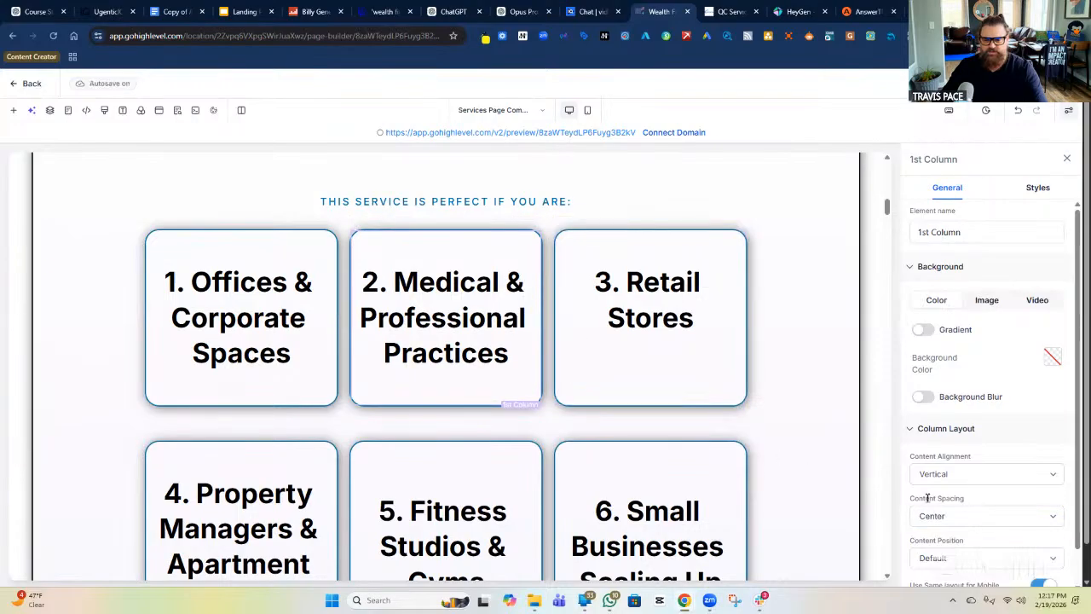
pyautogui.click(950, 516)
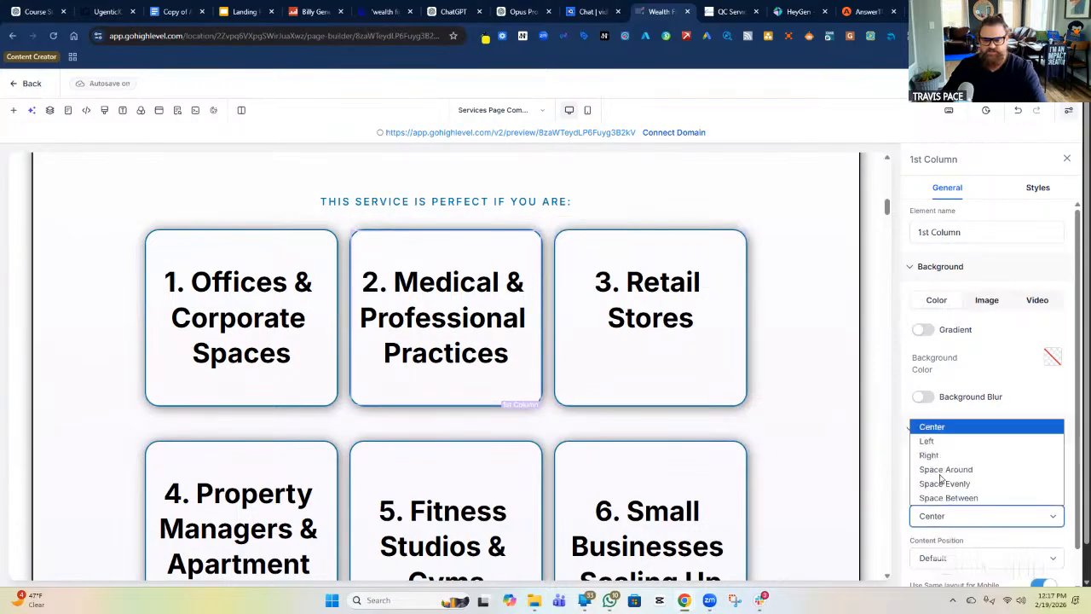
pyautogui.click(941, 440)
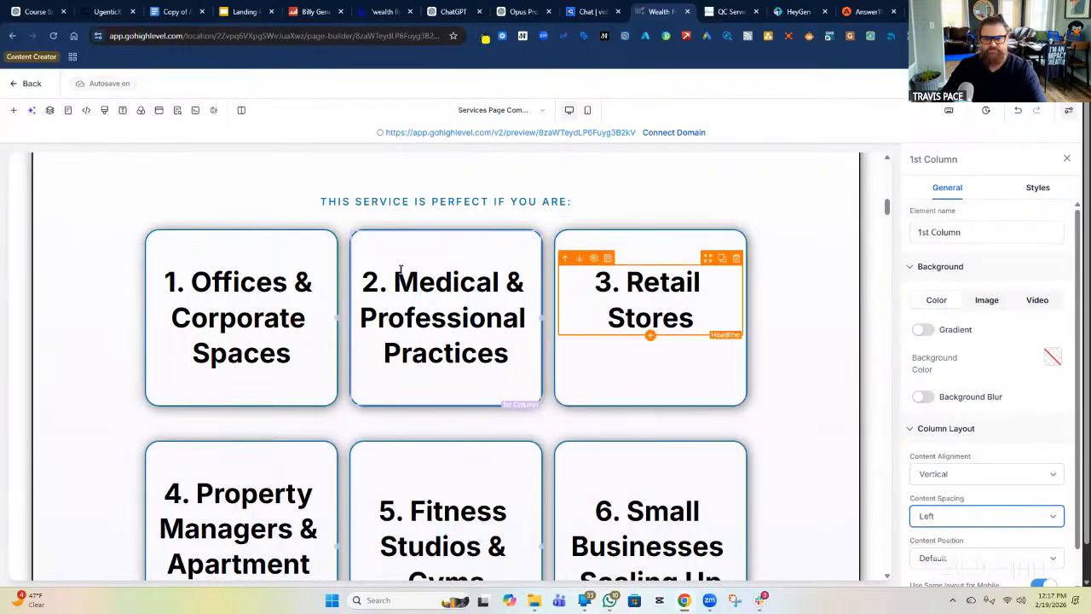
pyautogui.click(267, 263)
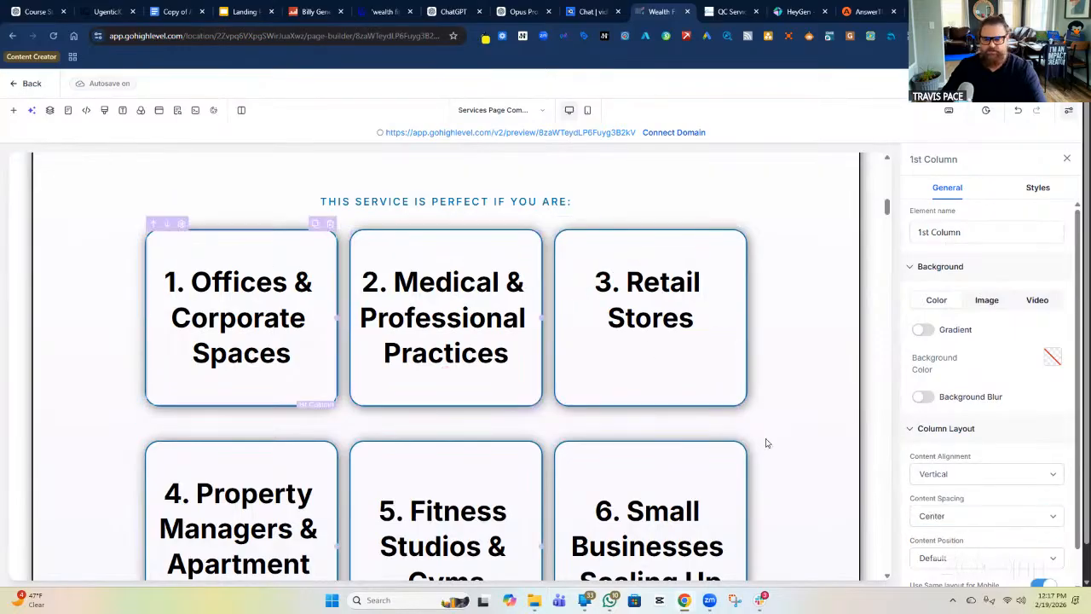
pyautogui.click(971, 522)
pyautogui.click(935, 440)
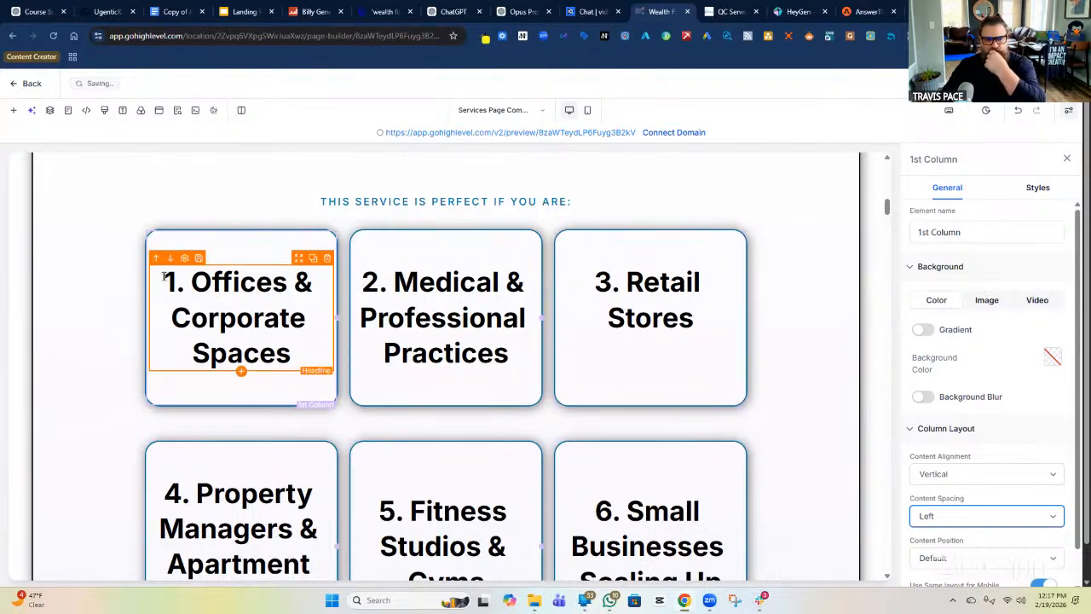
# Step: Set the content spacing to Left for the three lower-row cards, from "4. Property Managers & Apartment Complexes" to "6. Small Businesses Scaling Up"
pyautogui.scroll(-3, 614, 294)
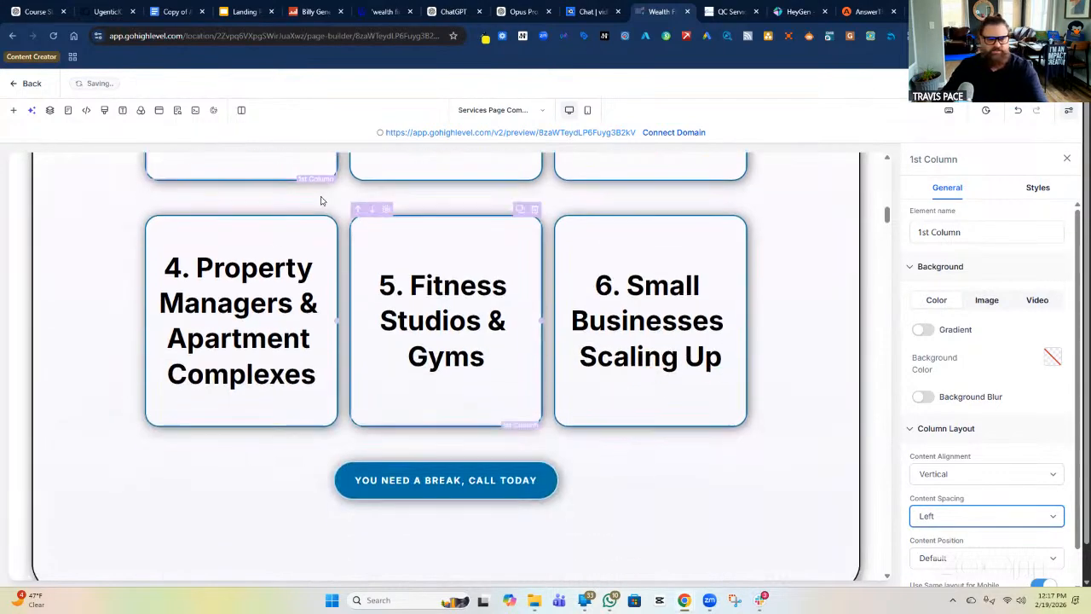
pyautogui.click(274, 244)
pyautogui.click(960, 516)
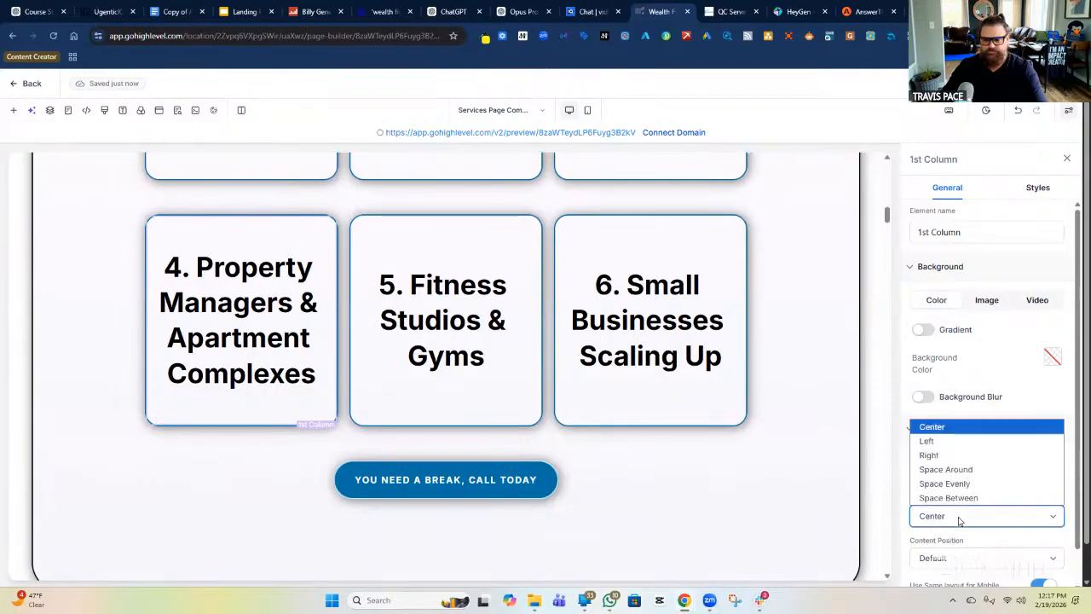
pyautogui.click(928, 440)
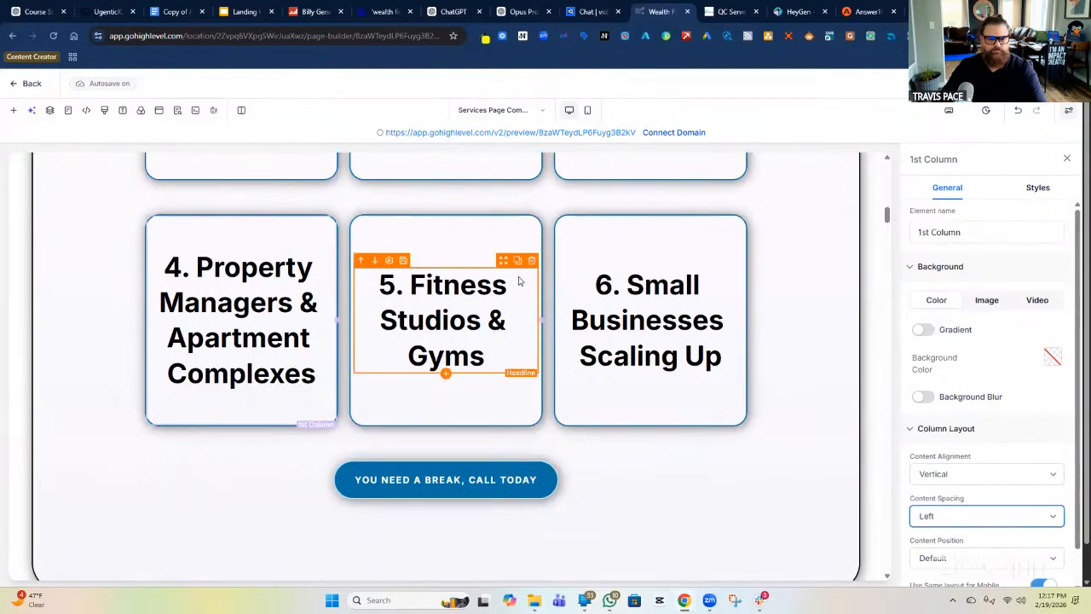
pyautogui.click(481, 260)
pyautogui.click(1031, 516)
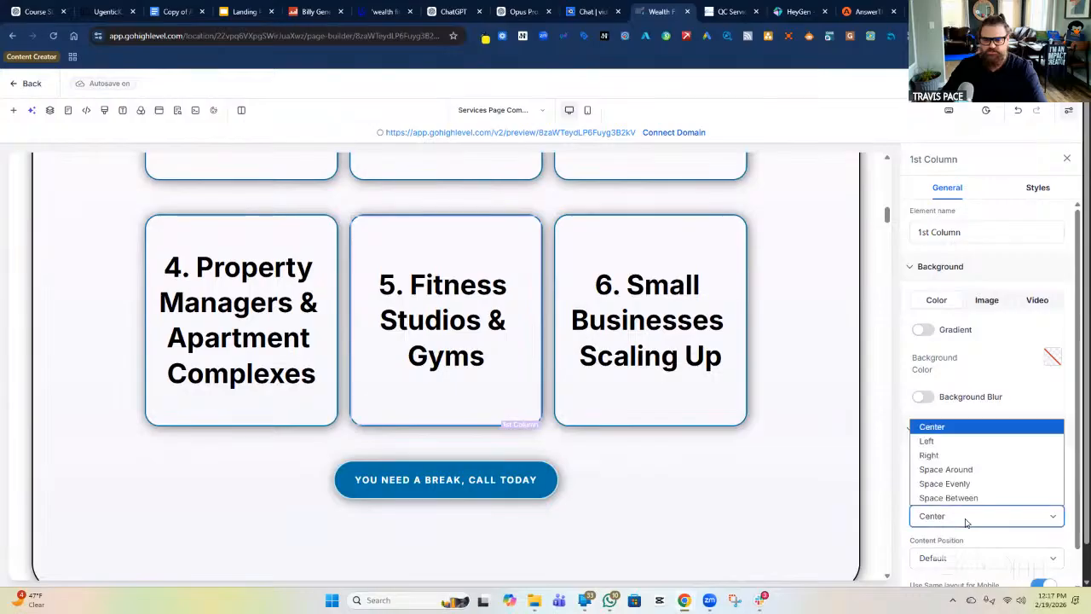
pyautogui.click(929, 439)
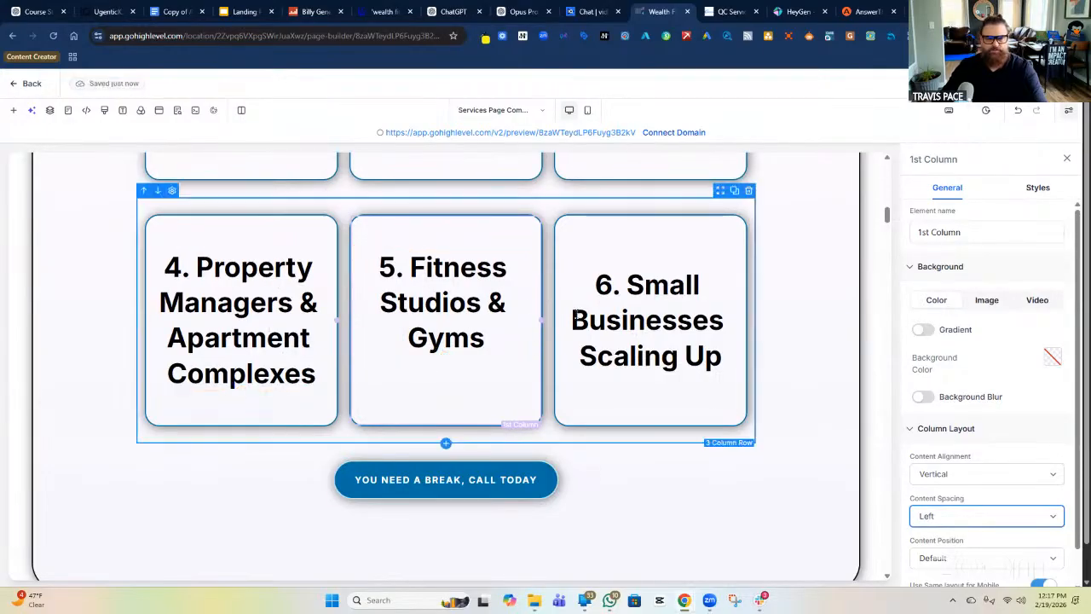
pyautogui.click(975, 516)
pyautogui.click(945, 443)
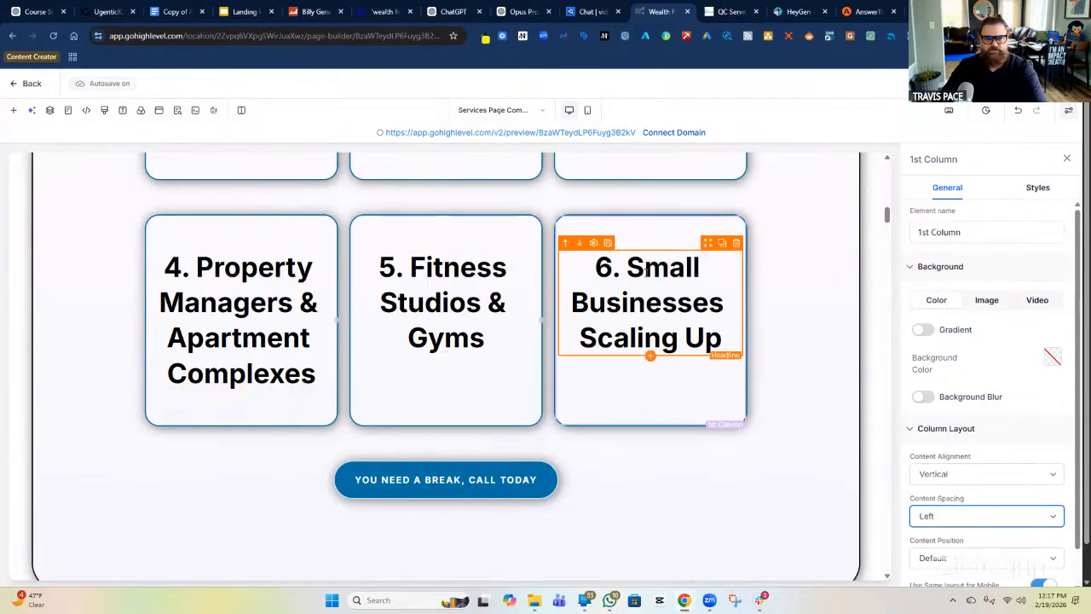
# Step: Fill the backgrounds of the "1. Offices & Corporate Spaces" and "2. Medical & Professional Practices" cards with the light blue custom color #c3e9f2
pyautogui.scroll(1, 446, 360)
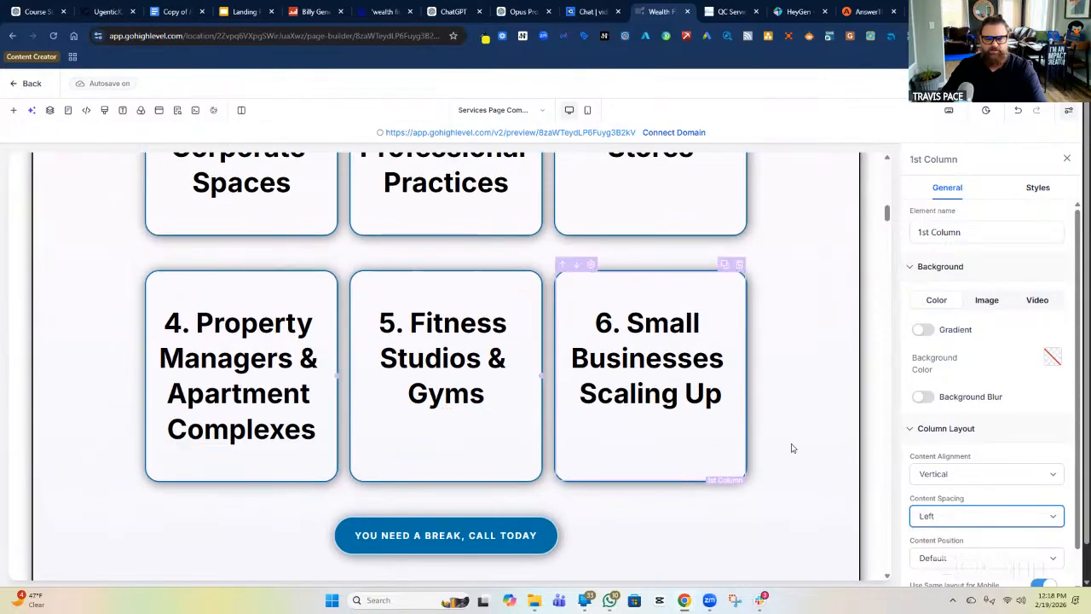
pyautogui.scroll(2, 852, 448)
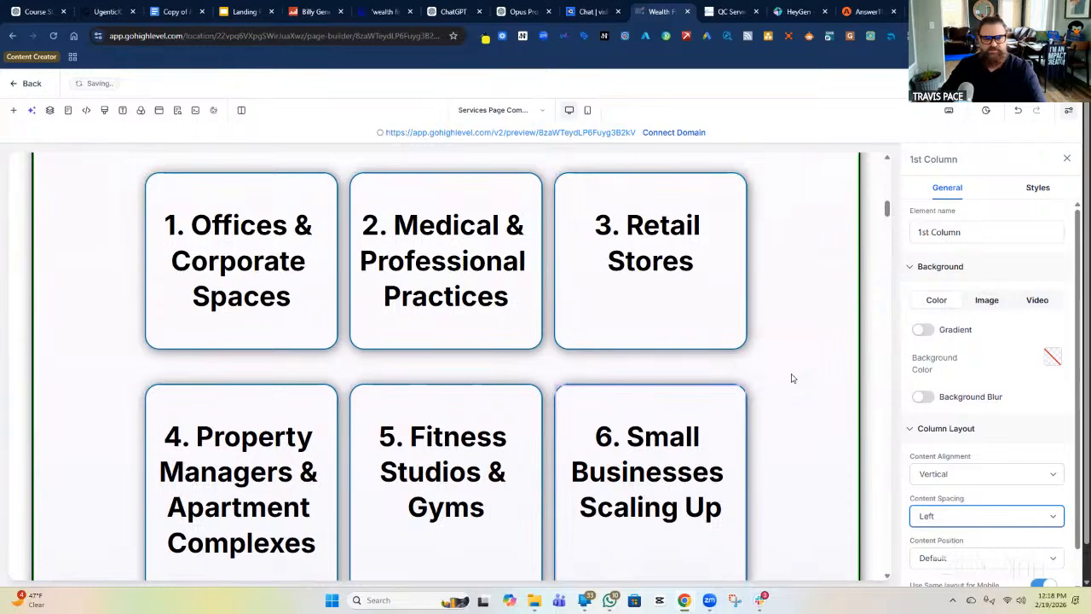
pyautogui.scroll(2, 791, 377)
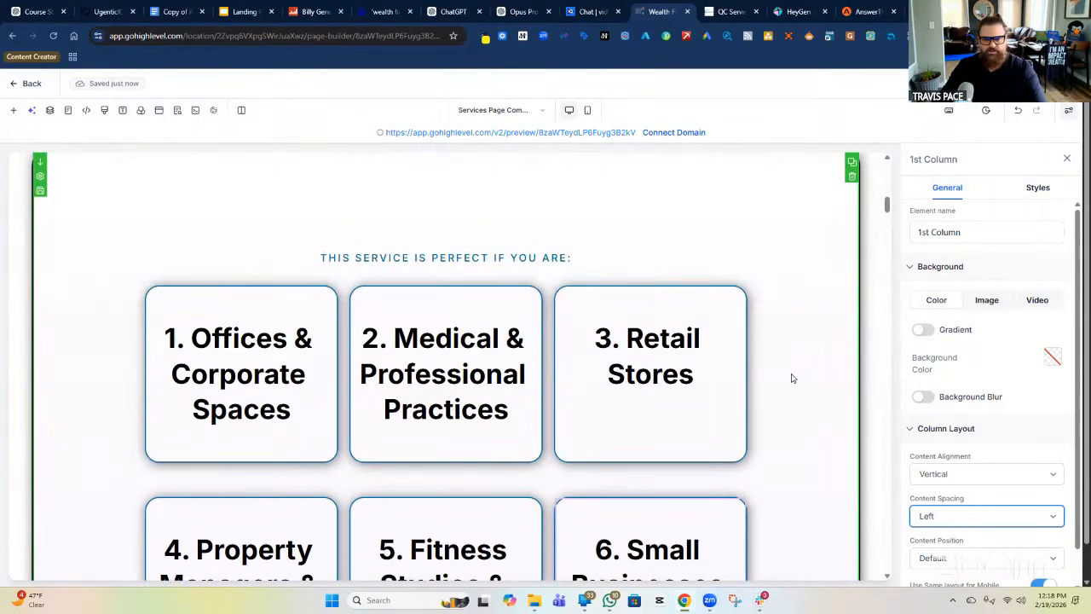
pyautogui.click(310, 455)
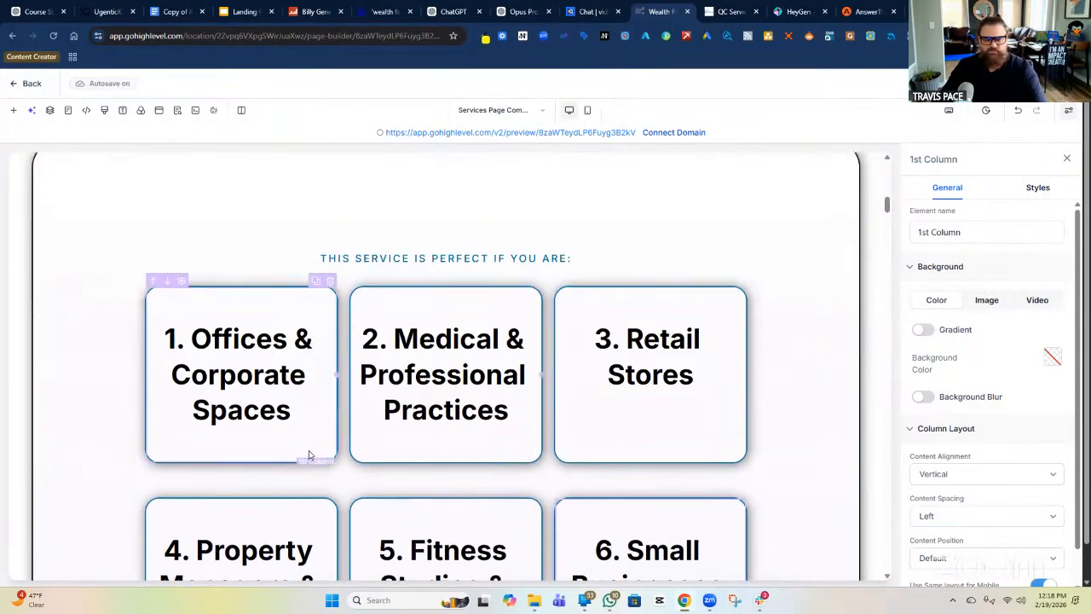
pyautogui.click(1052, 358)
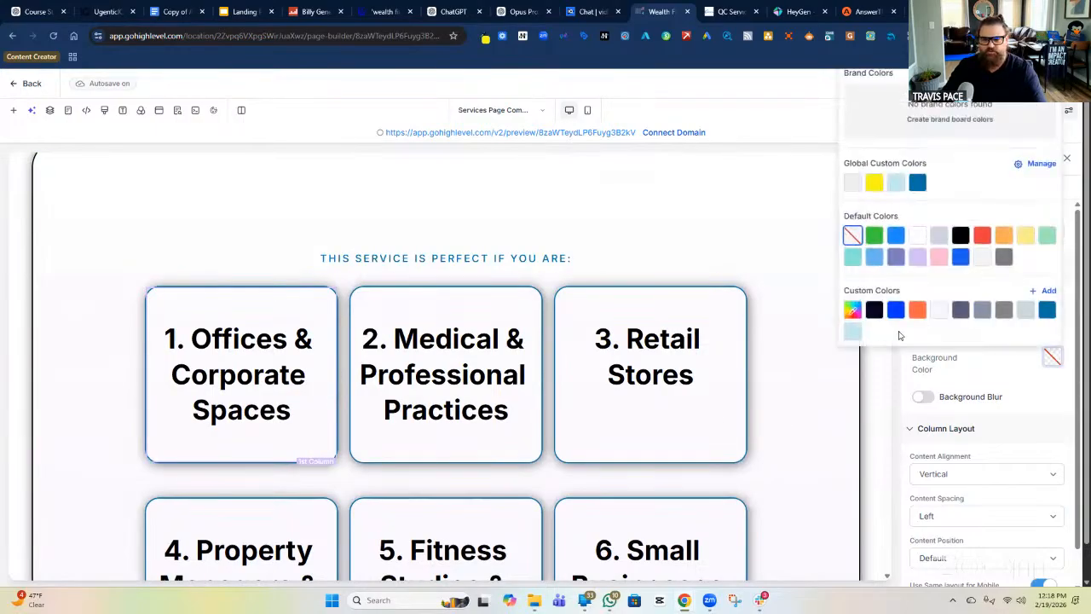
pyautogui.click(852, 333)
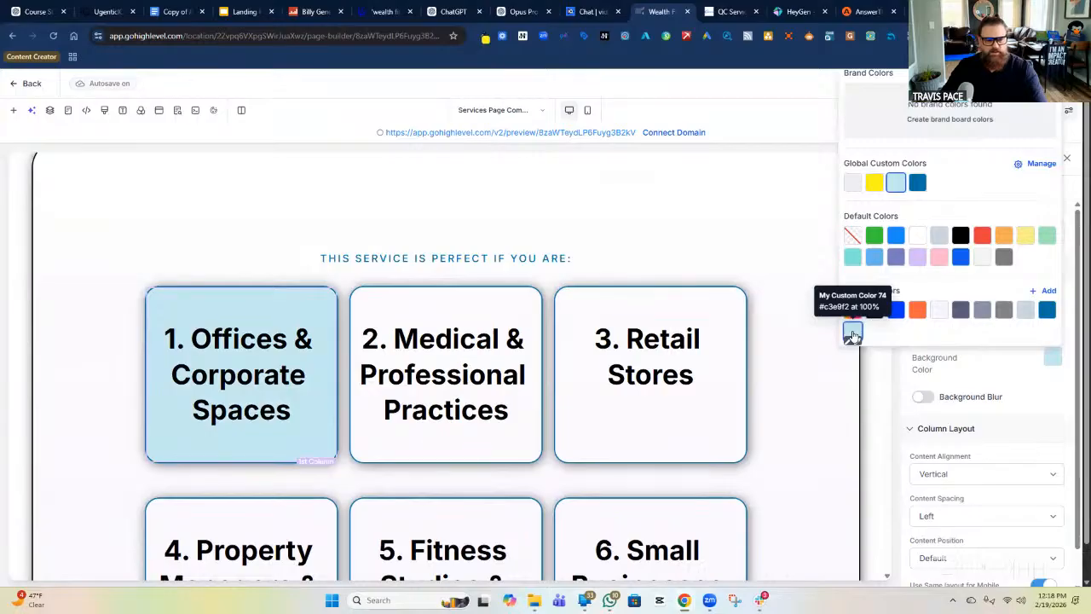
pyautogui.click(533, 449)
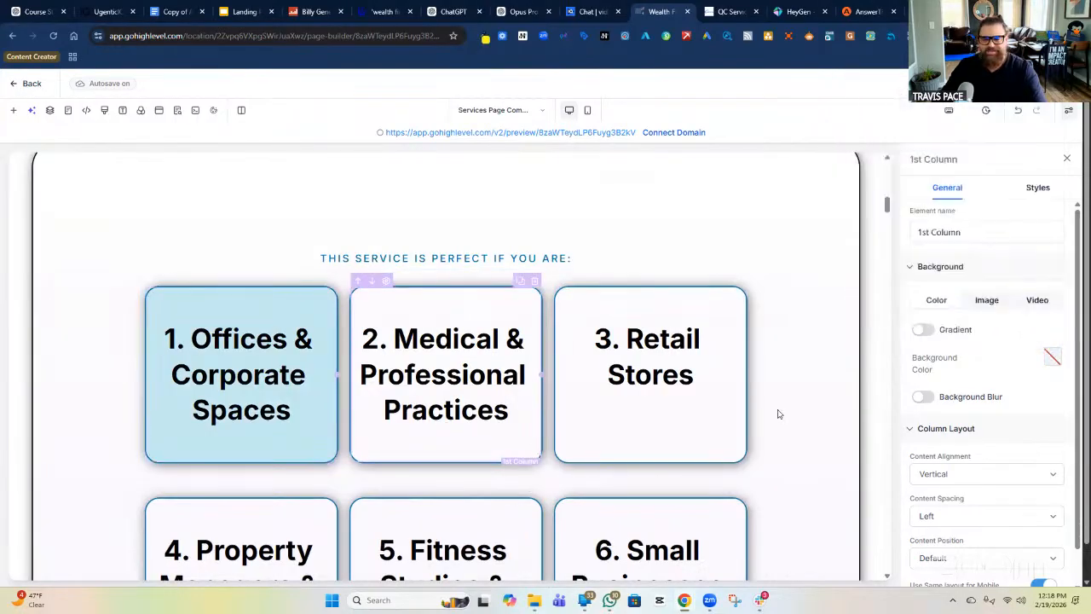
pyautogui.click(1053, 357)
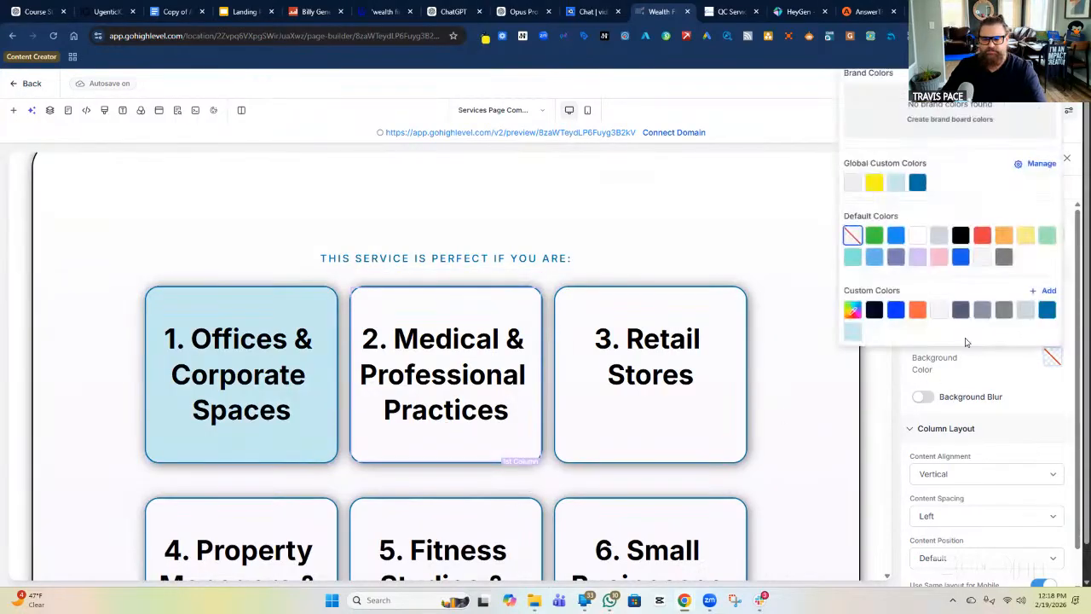
pyautogui.click(853, 339)
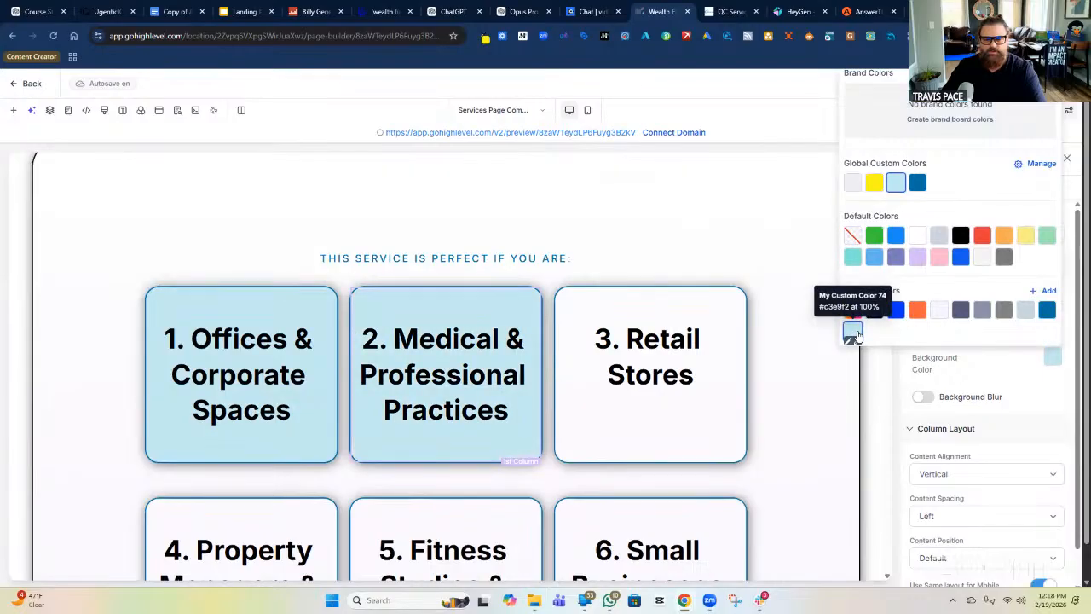
# Step: Try Light Gray, a pale custom shade, grayish #c9d8e0 and dark blue as the background of the "3. Retail Stores" card
pyautogui.click(735, 412)
pyautogui.click(1054, 358)
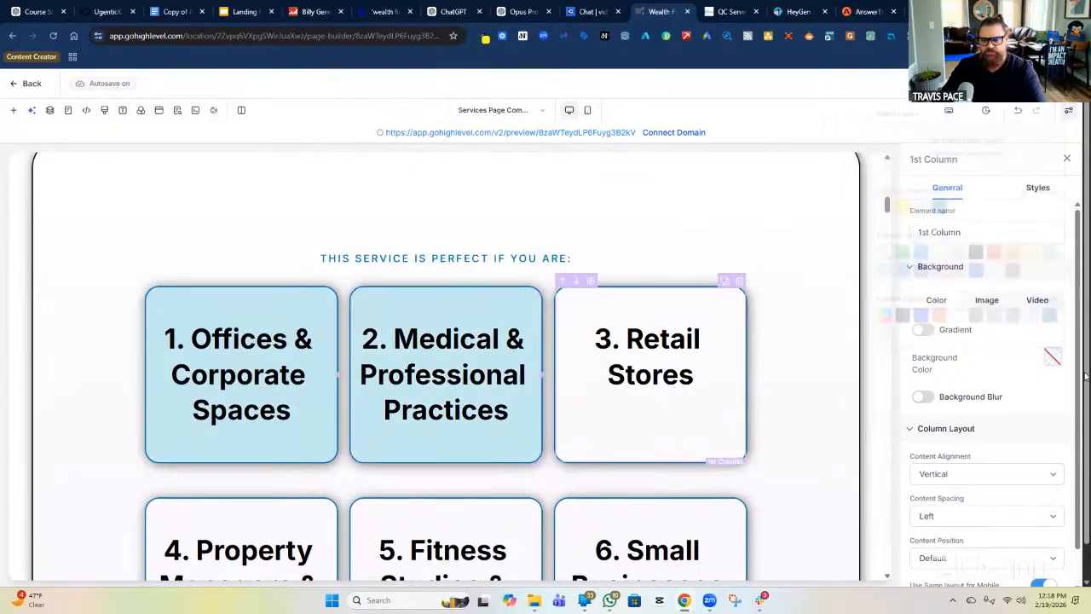
pyautogui.click(1053, 358)
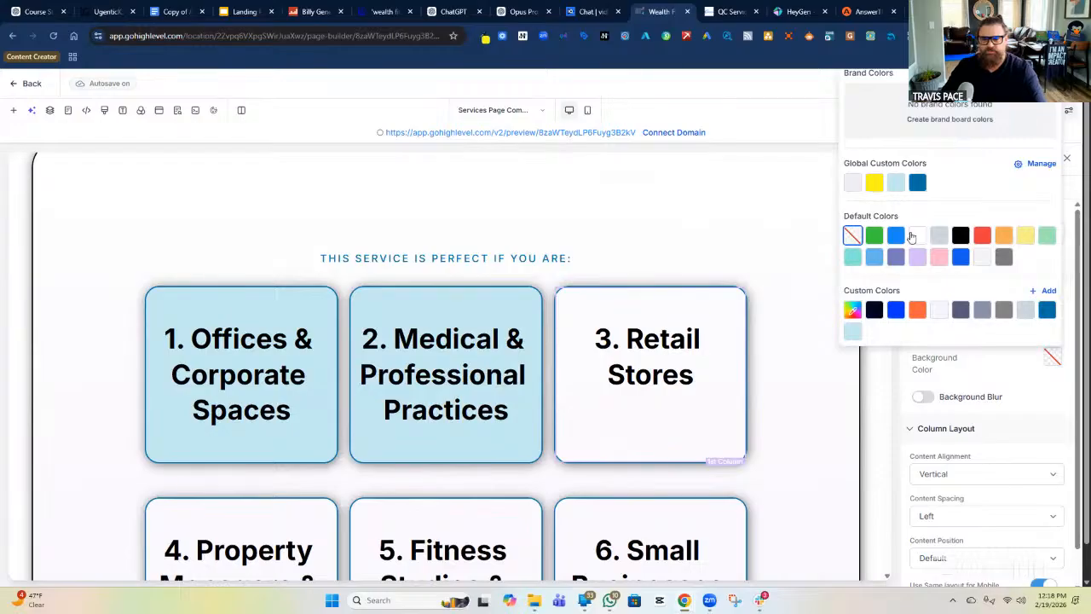
pyautogui.click(853, 183)
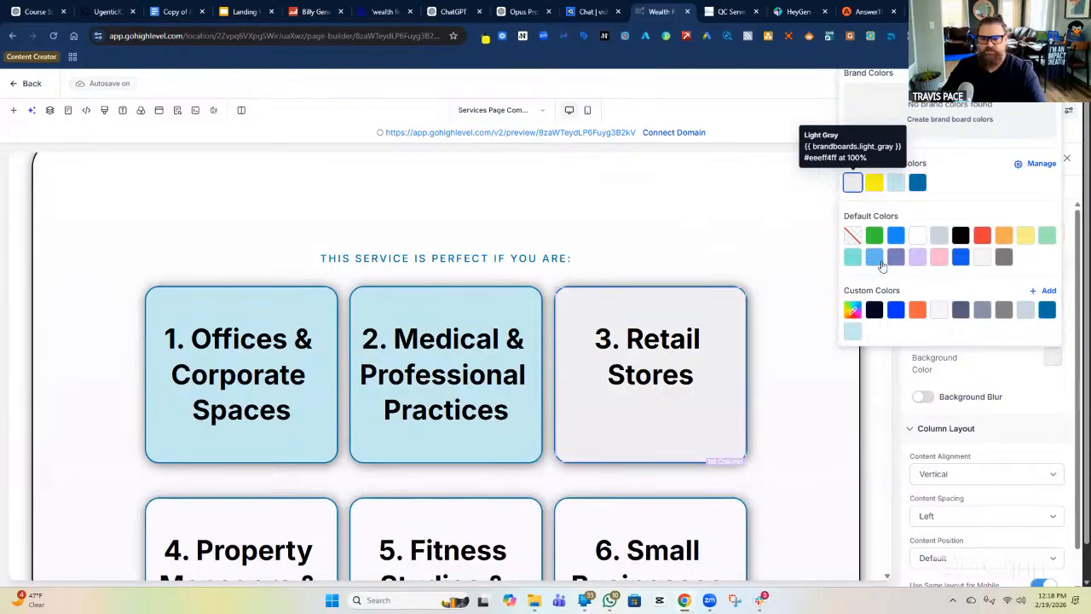
pyautogui.click(938, 312)
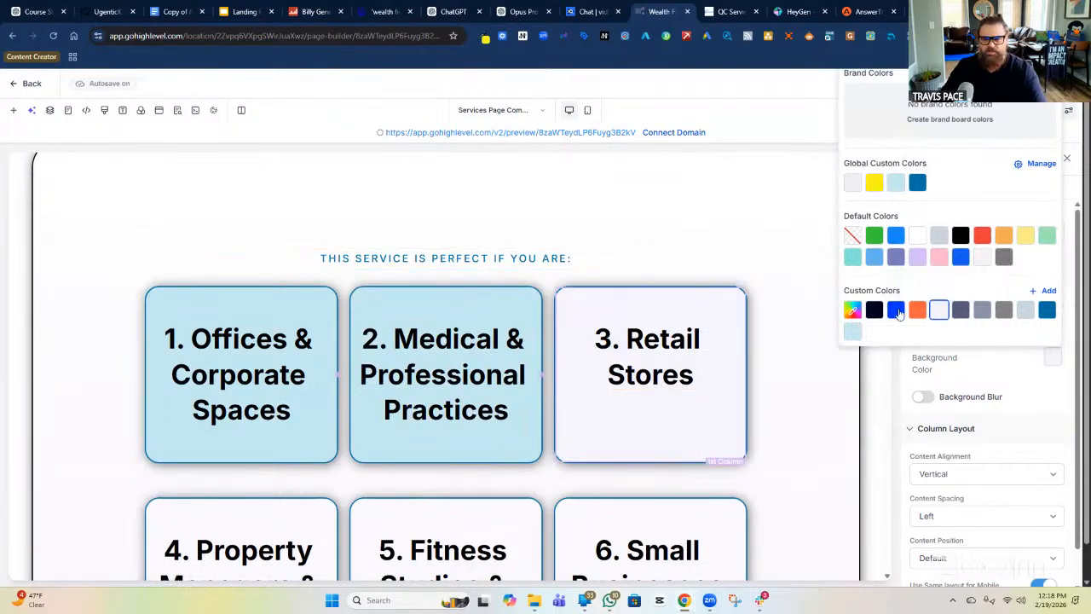
pyautogui.click(1026, 310)
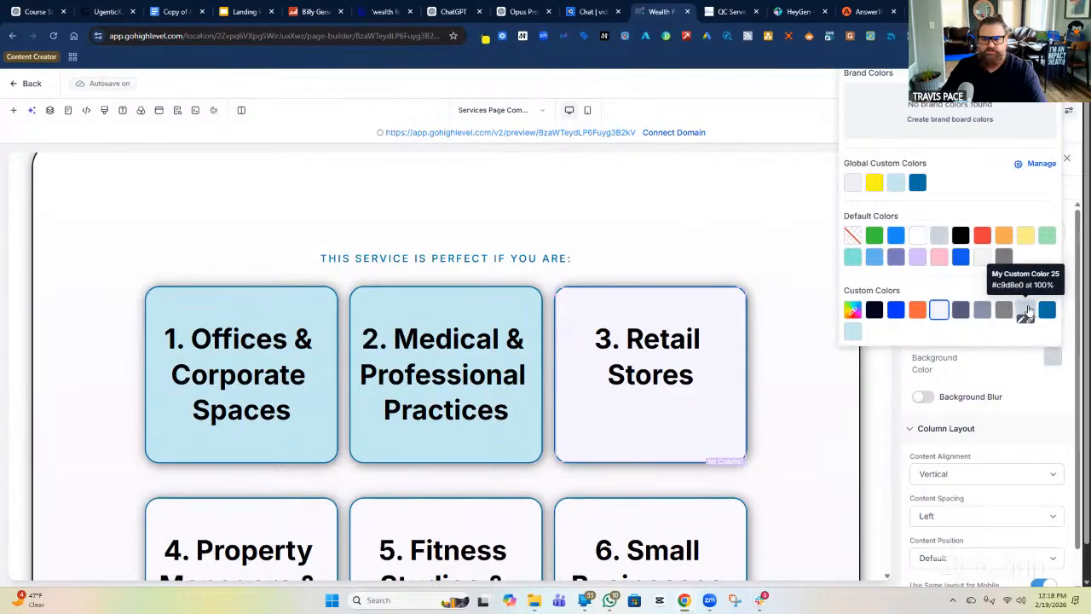
pyautogui.click(1026, 310)
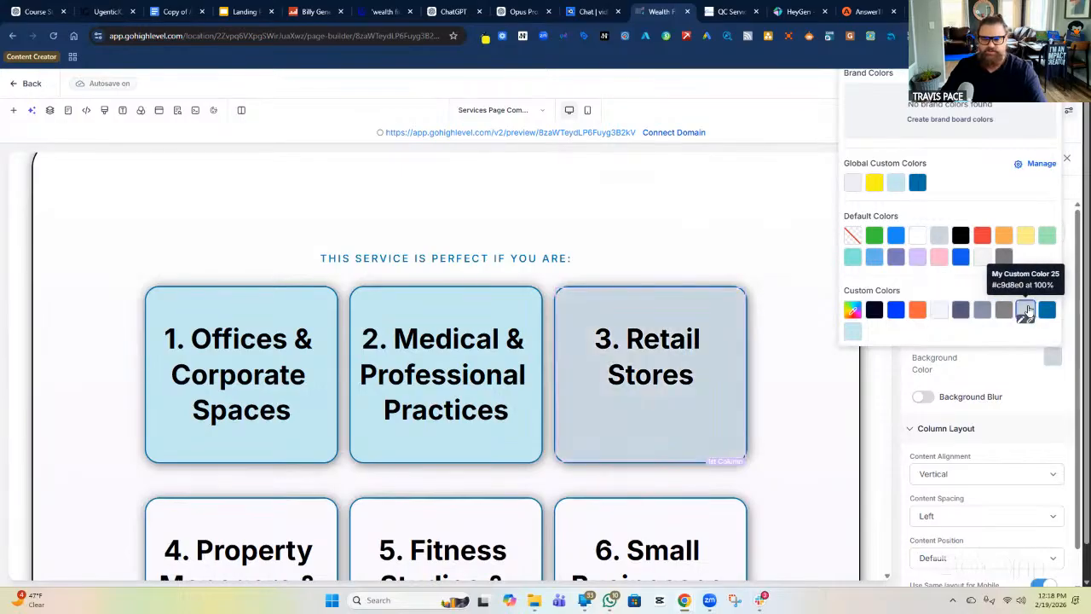
pyautogui.click(1047, 311)
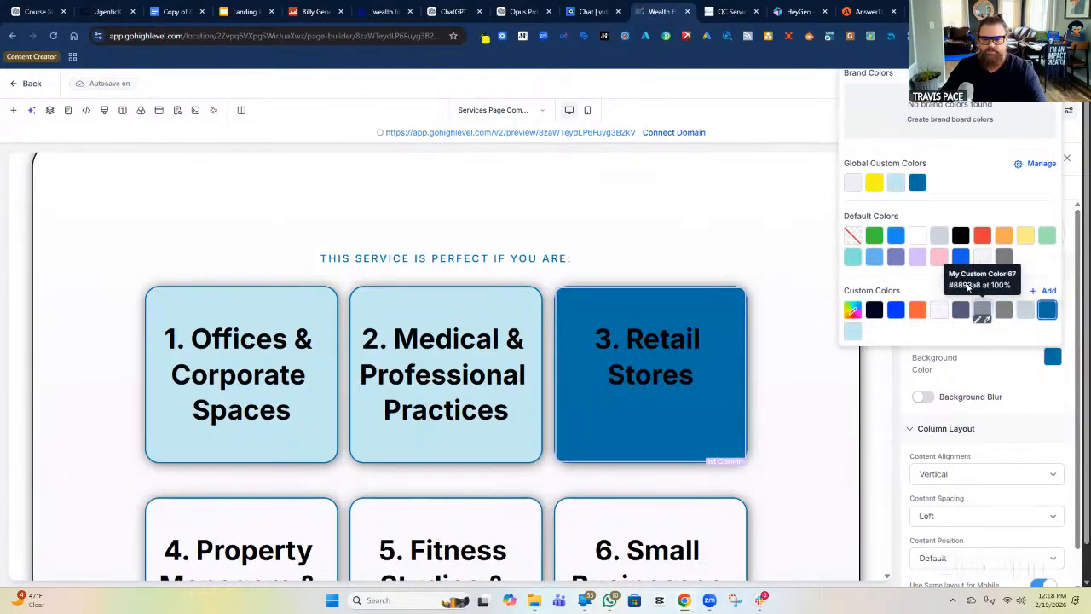
# Step: Apply the global Secondary color #c3e9f2 as the background of the "3. Retail Stores" and "4. Property Managers & Apartment Complexes" cards
pyautogui.click(895, 183)
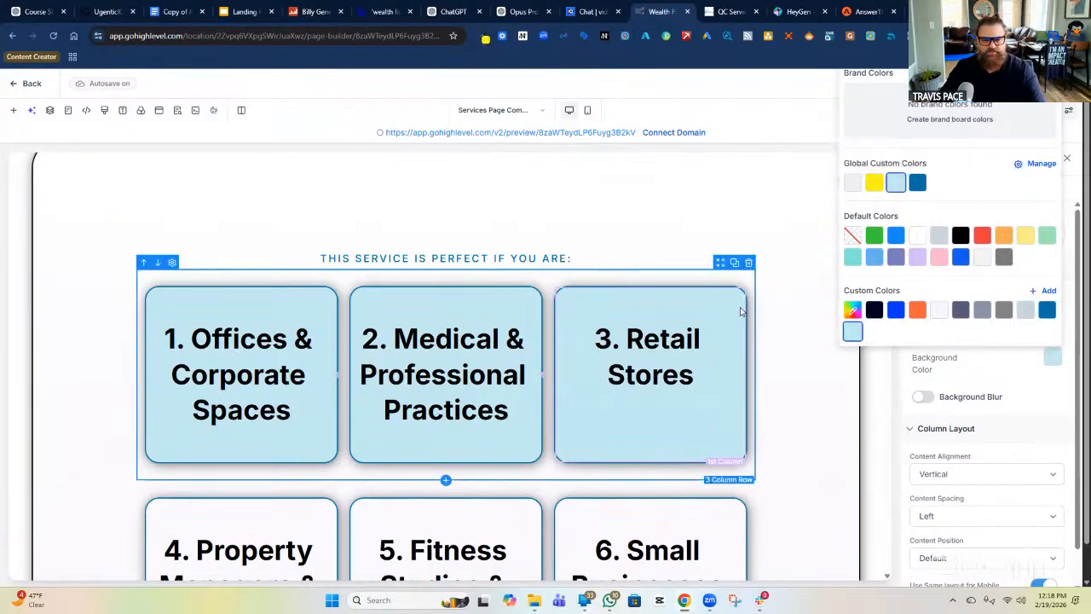
pyautogui.scroll(-2, 363, 350)
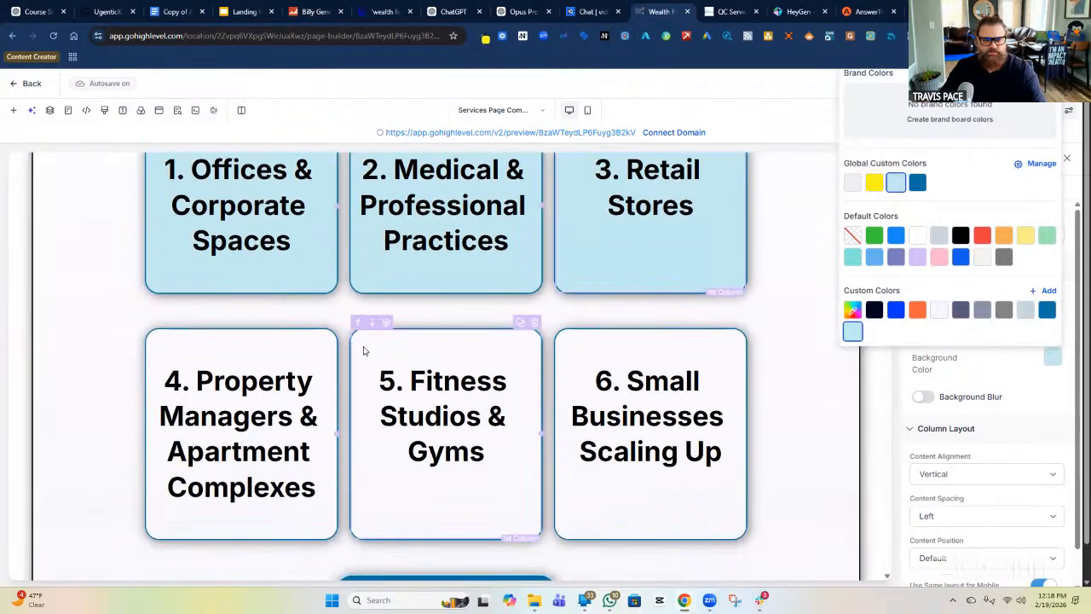
pyautogui.click(297, 348)
pyautogui.click(1045, 358)
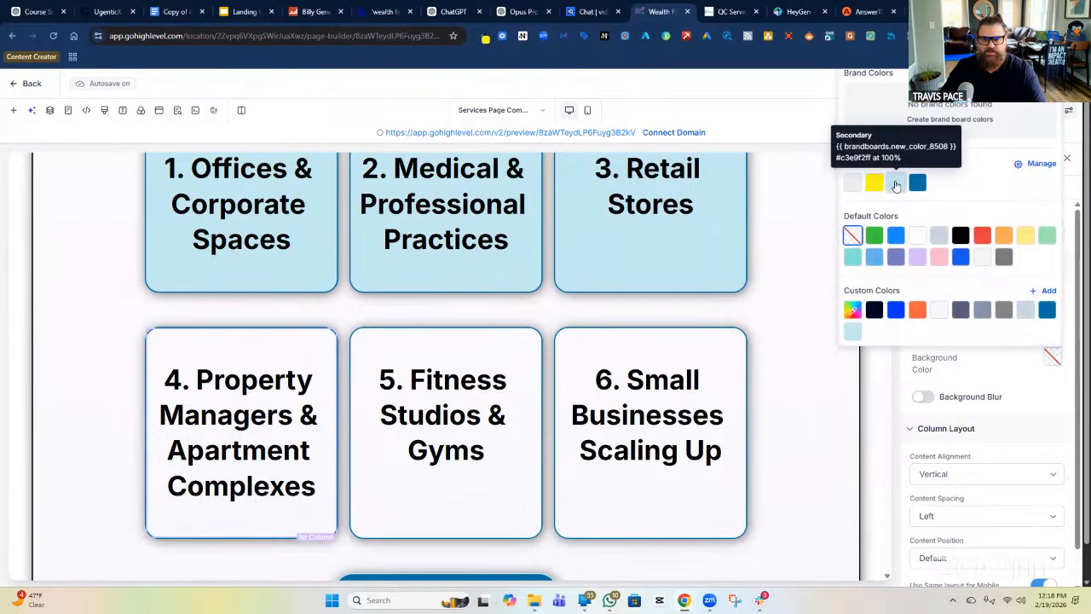
pyautogui.click(896, 183)
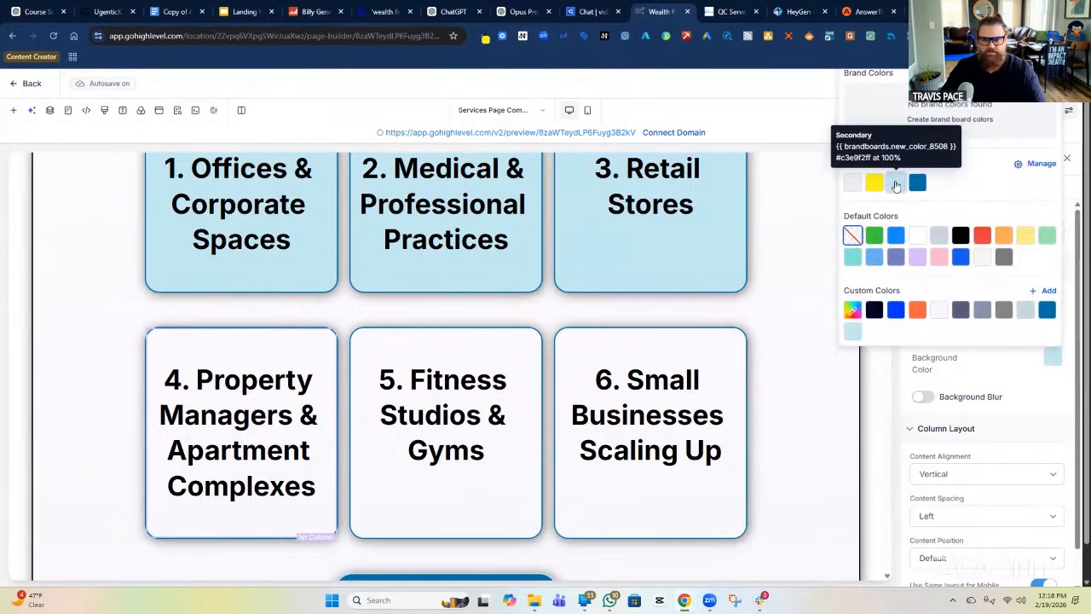
# Step: Apply the global Secondary color #c3e9f2 as the background of the "5. Fitness Studios & Gyms" and "6. Small Businesses Scaling Up" cards
pyautogui.click(465, 347)
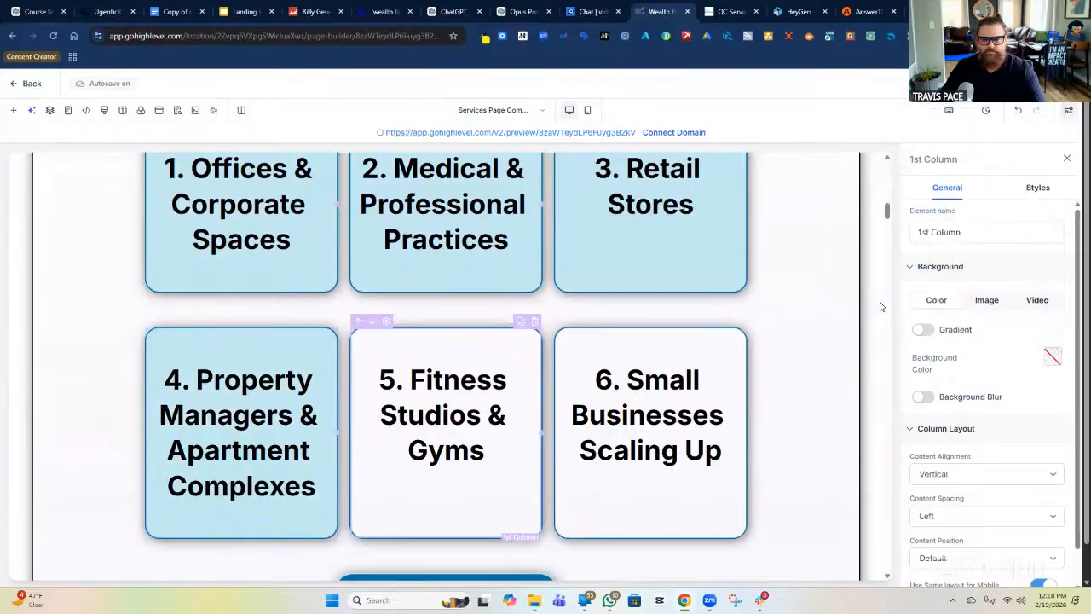
pyautogui.click(1051, 357)
pyautogui.click(896, 183)
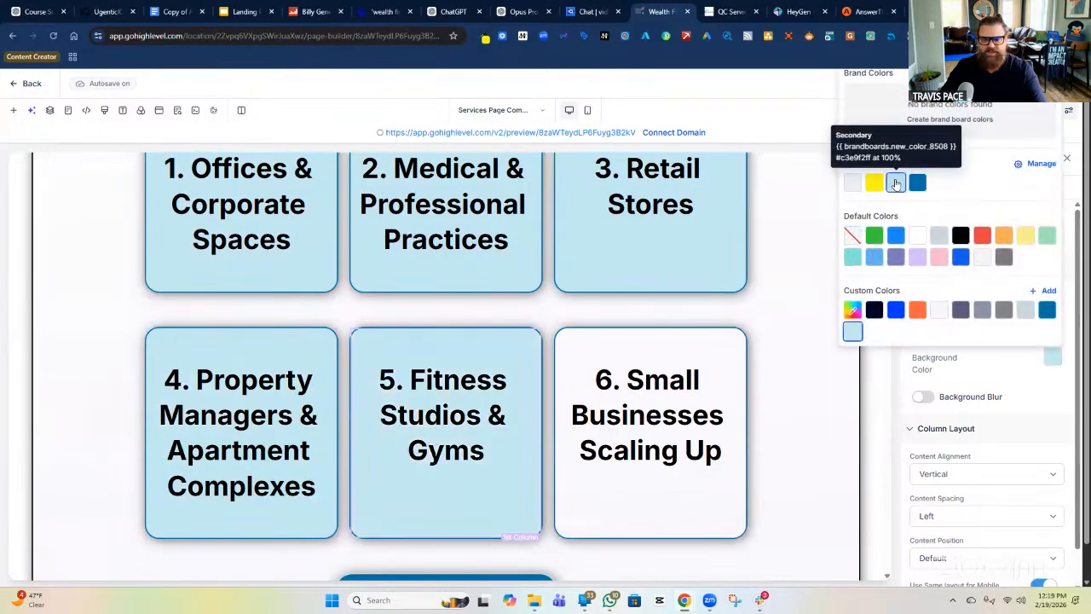
pyautogui.click(706, 341)
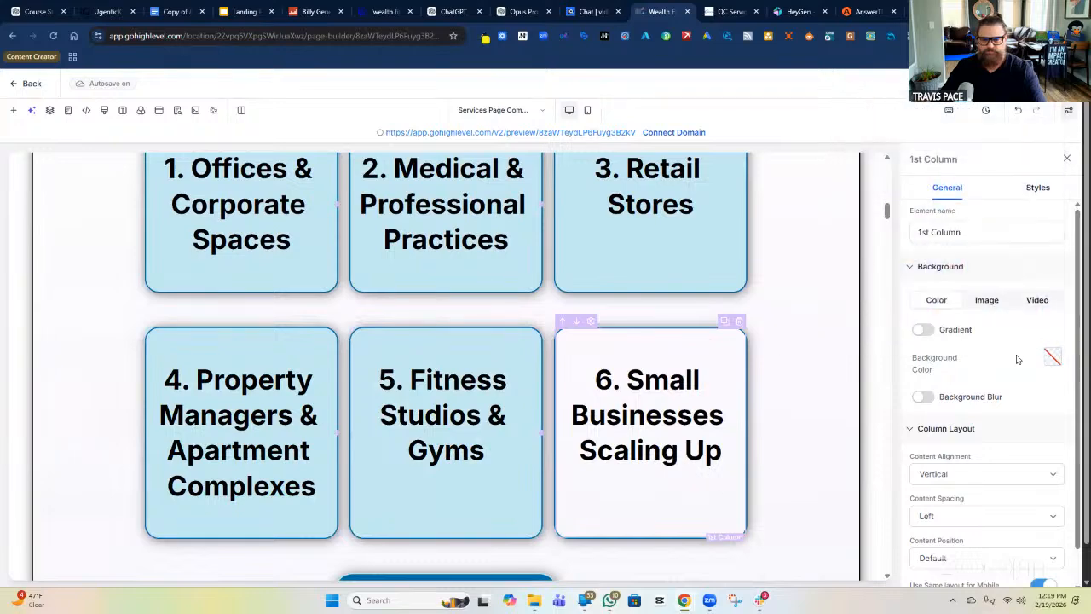
pyautogui.click(1048, 358)
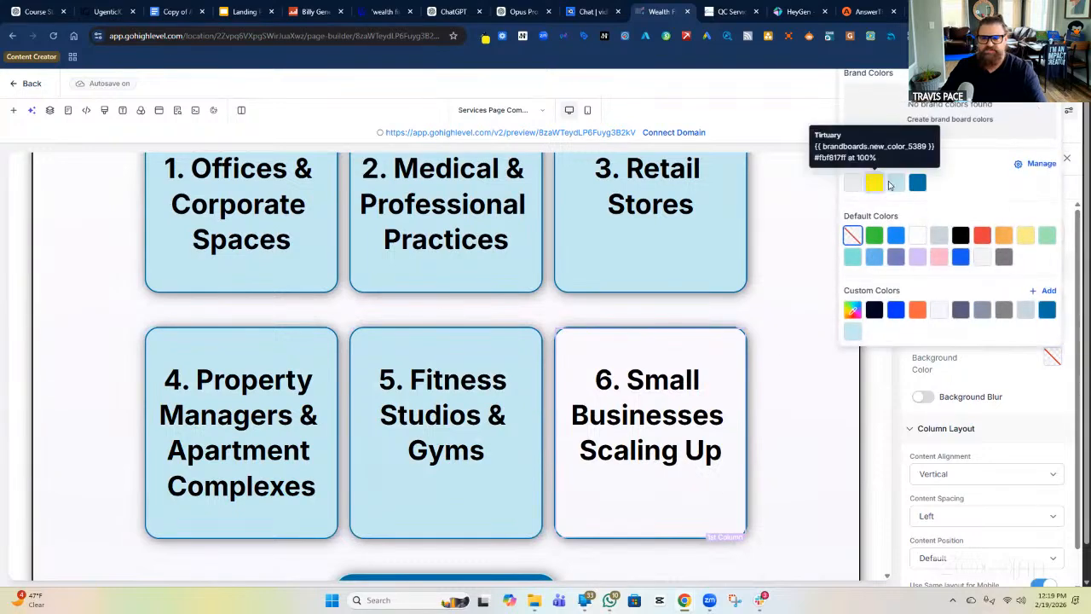
pyautogui.click(894, 184)
pyautogui.click(894, 184)
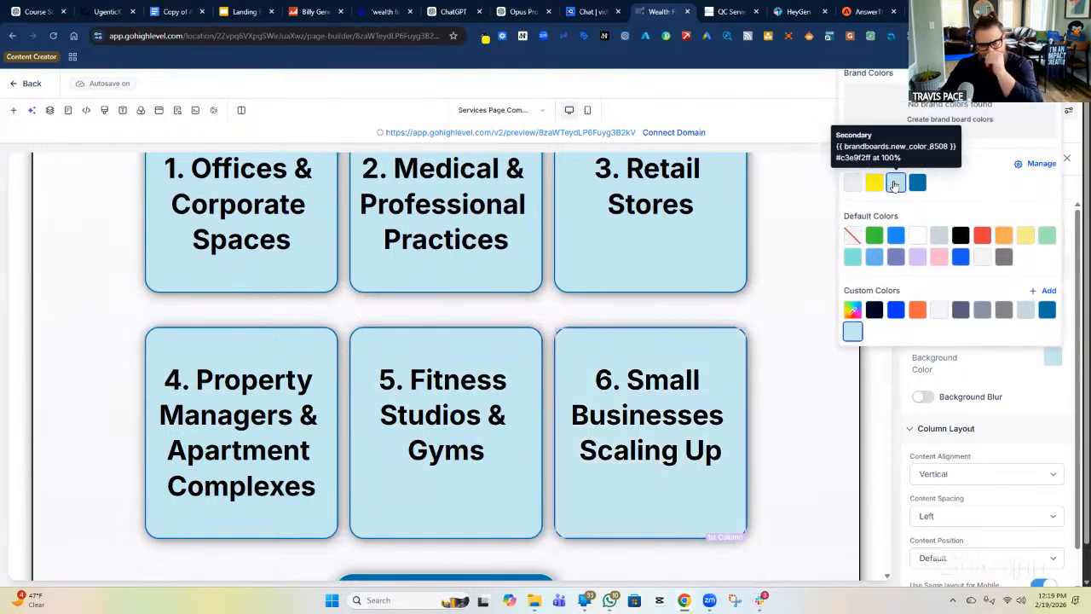
pyautogui.scroll(-2, 792, 385)
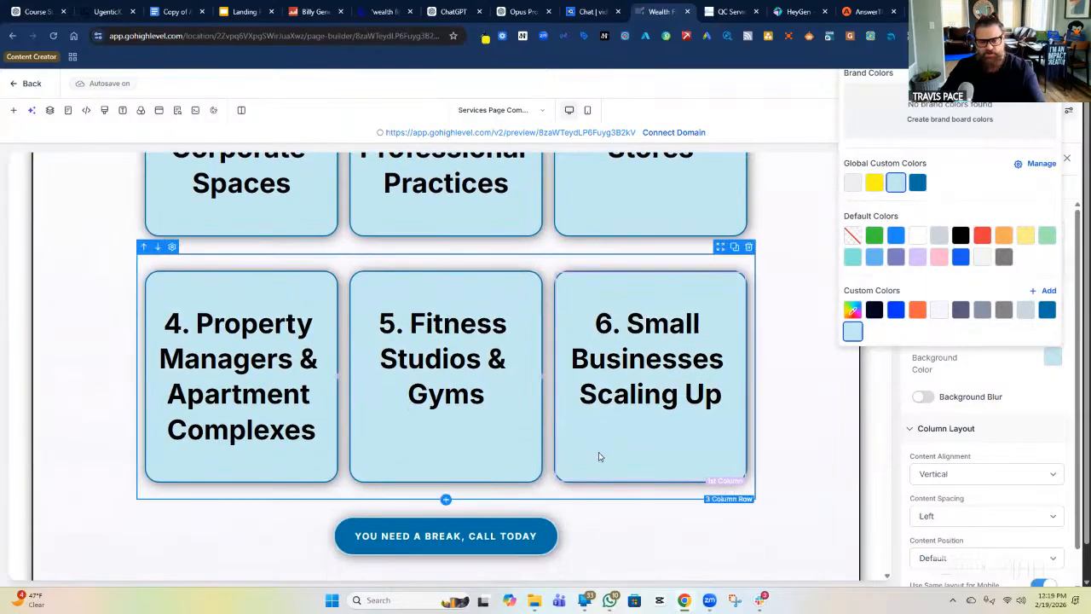
pyautogui.scroll(-3, 592, 449)
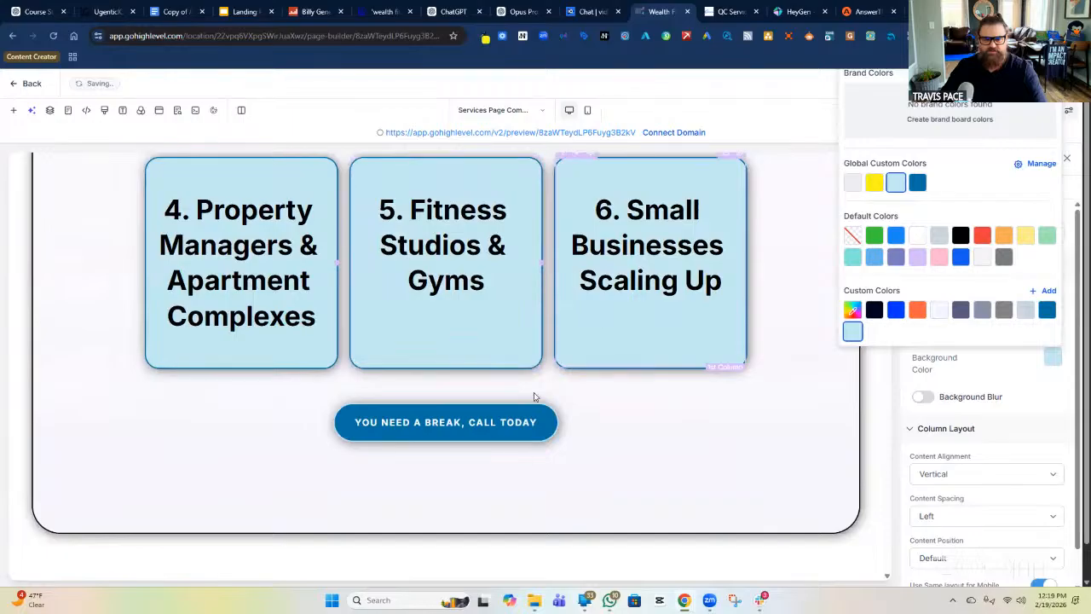
pyautogui.scroll(2, 797, 420)
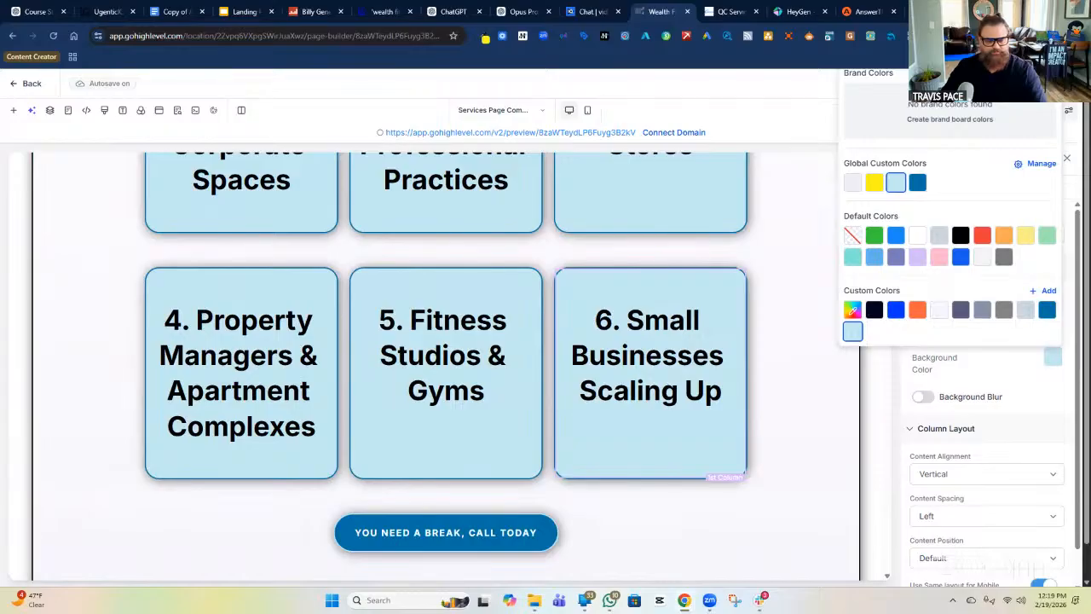
pyautogui.click(811, 272)
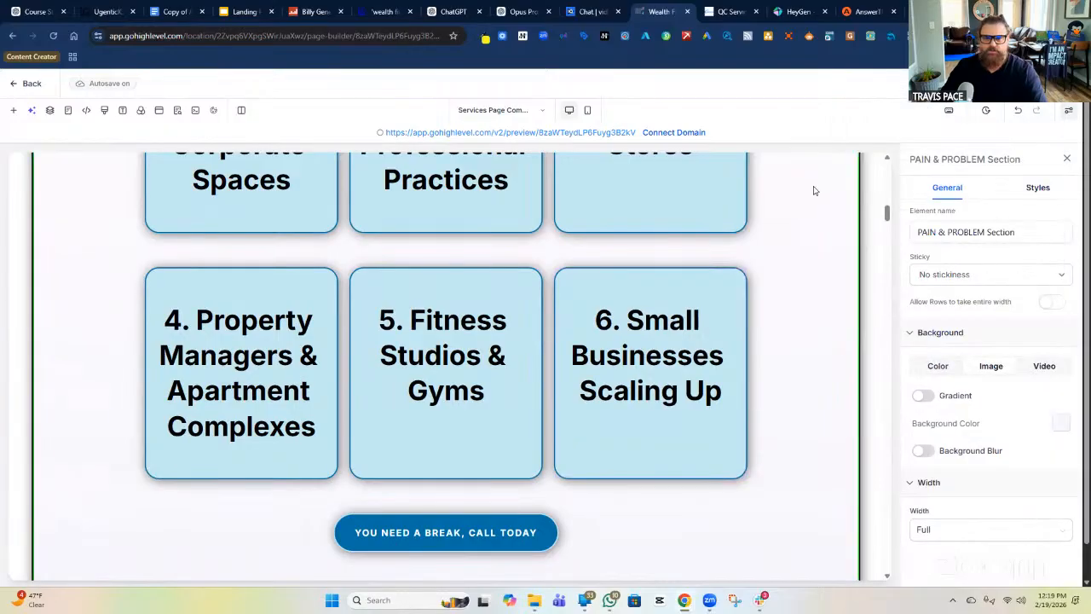
# Step: Delete the three placeholder sections below the "This service is perfect if you are" section: the ratings social proof, the Pain headline prompt and the Cost Factors prompt
pyautogui.scroll(5, 128, 375)
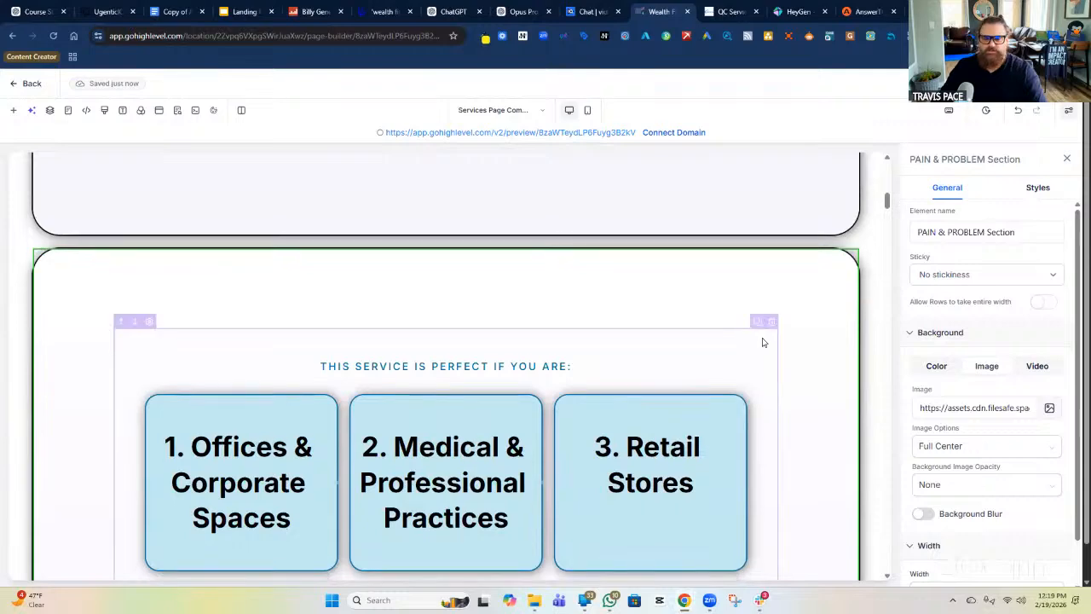
pyautogui.scroll(-9, 755, 338)
pyautogui.scroll(-2, 402, 347)
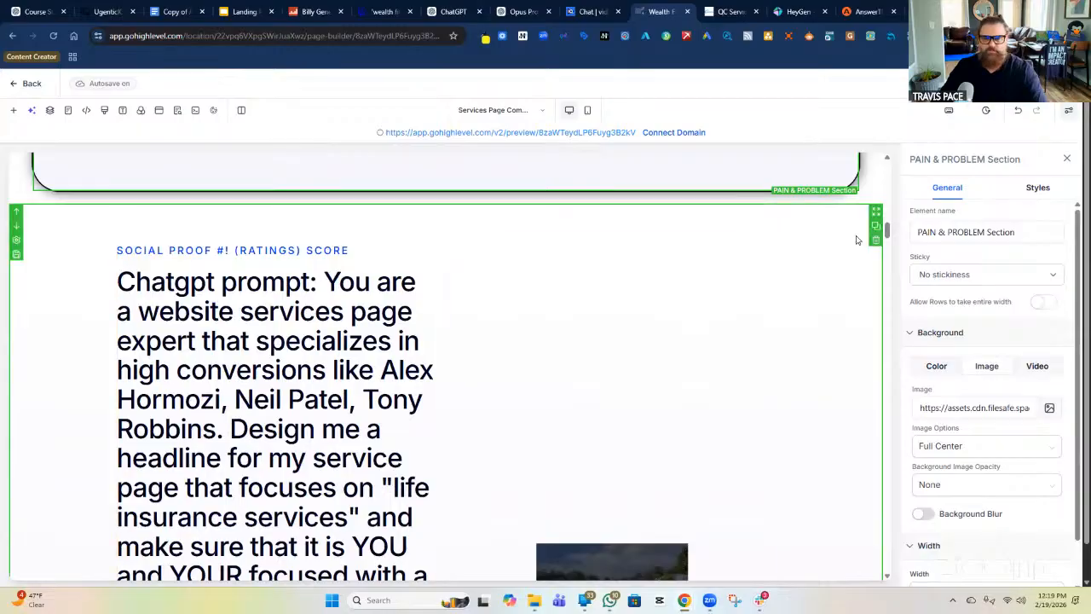
pyautogui.click(876, 243)
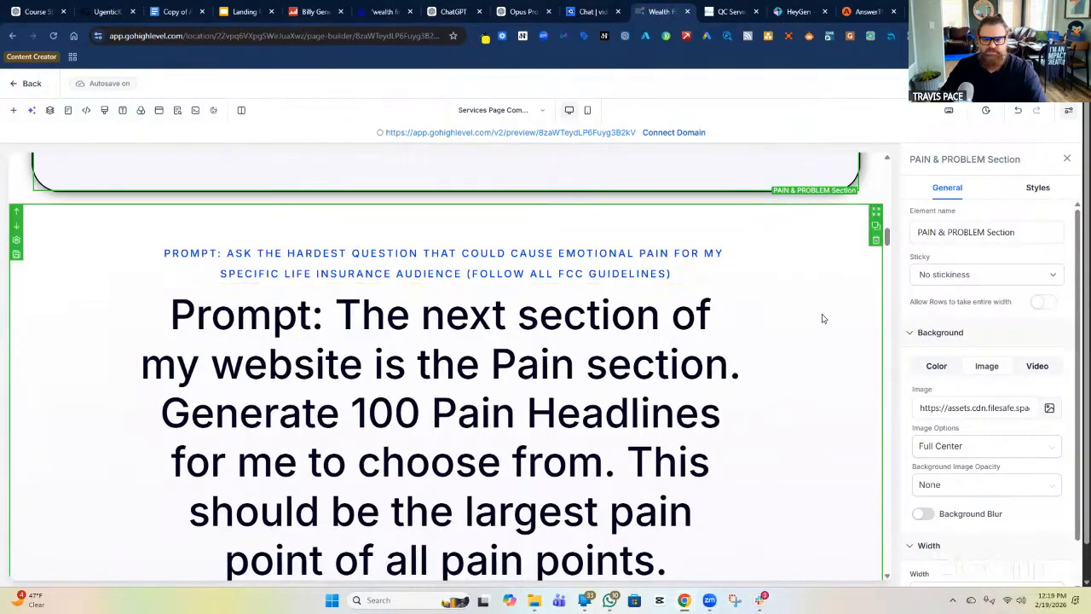
pyautogui.click(875, 242)
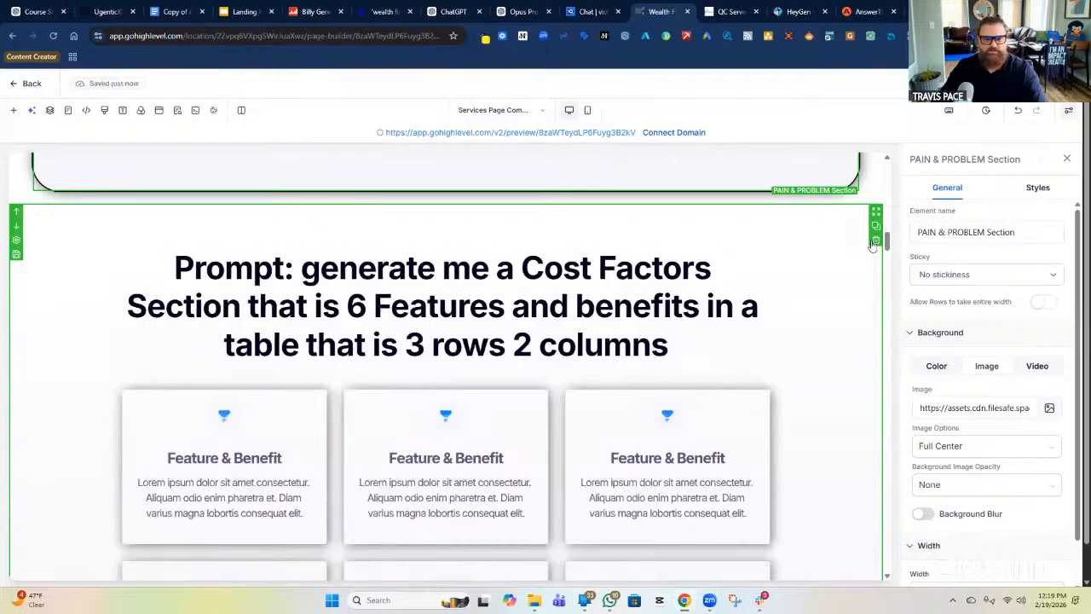
pyautogui.scroll(3, 645, 219)
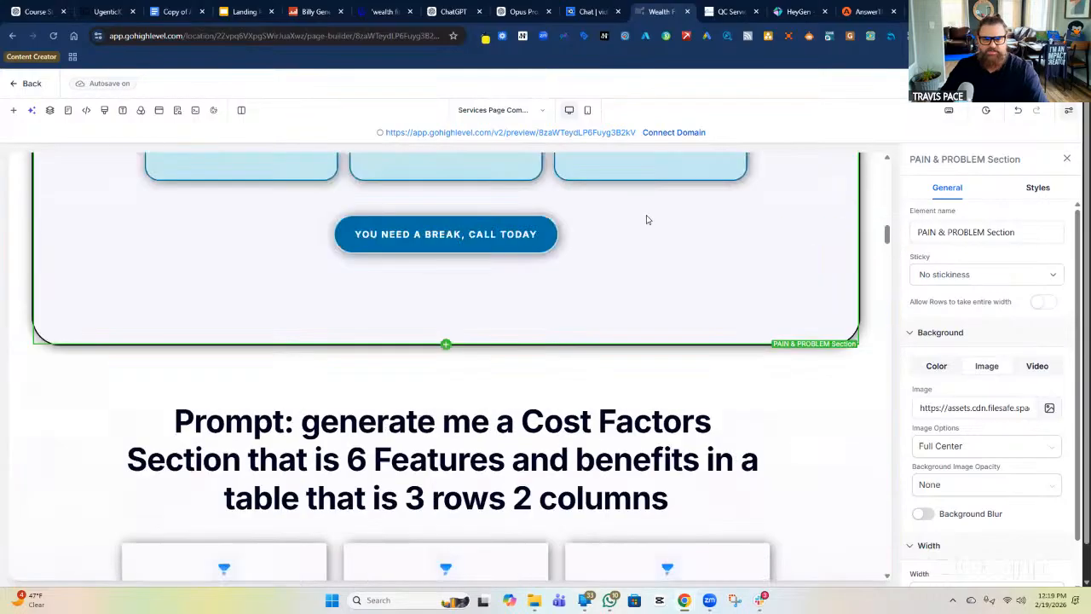
pyautogui.scroll(-2, 640, 395)
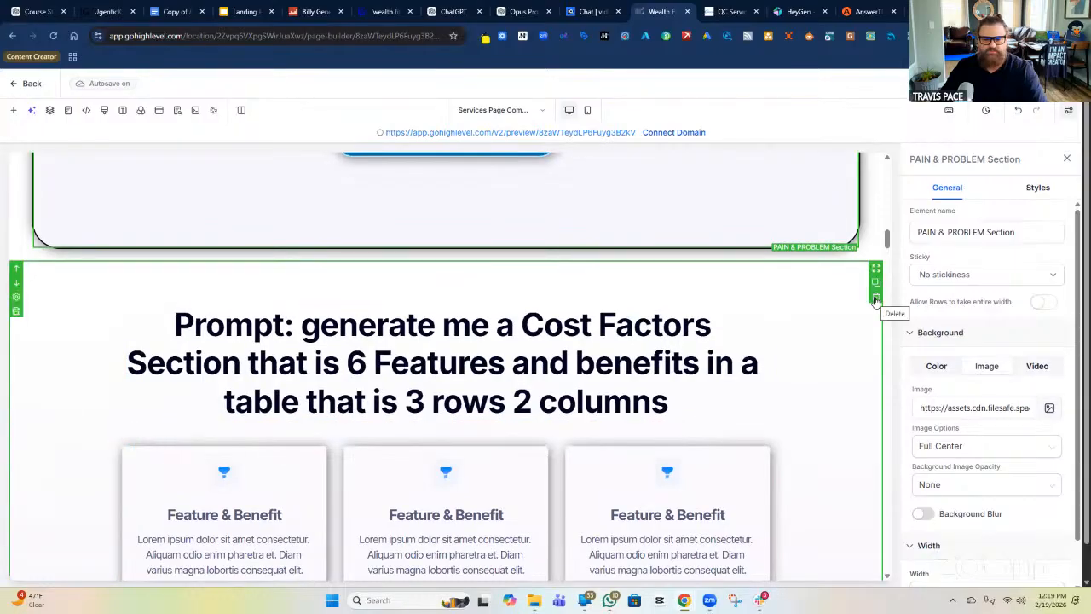
pyautogui.click(875, 302)
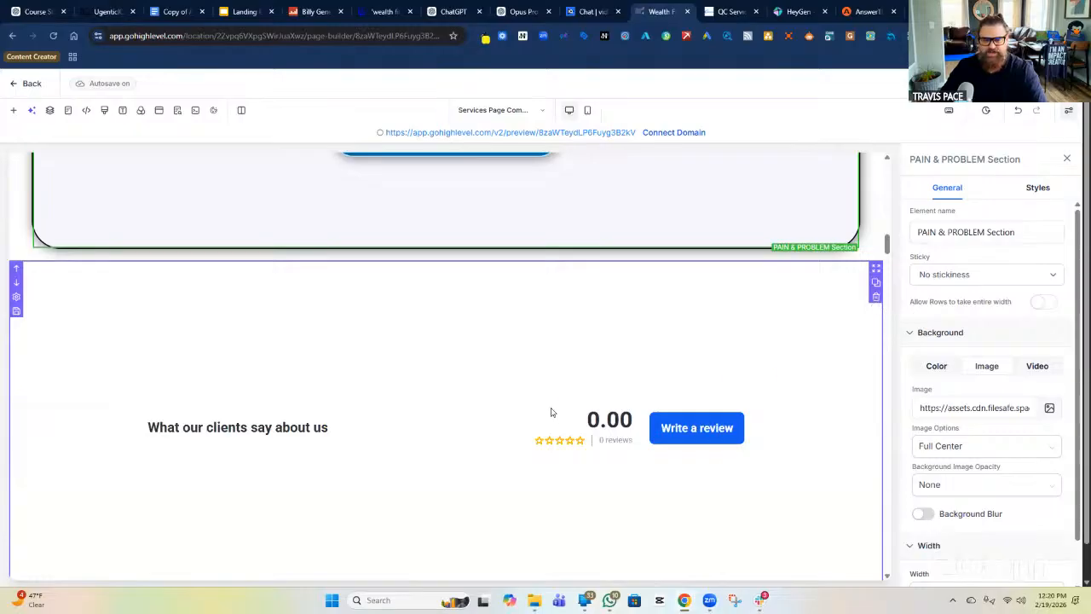
# Step: Insert the saved section template "Services3: 5 Biggest pains template" between the six-card audience section and the client reviews section
pyautogui.scroll(3, 554, 414)
pyautogui.scroll(2, 516, 338)
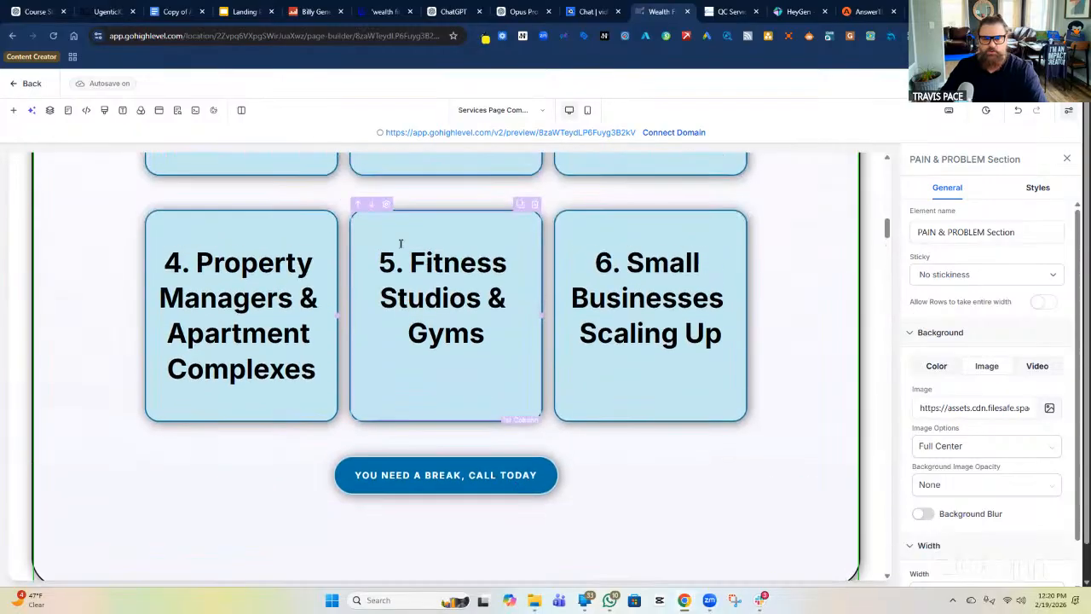
pyautogui.scroll(-5, 576, 341)
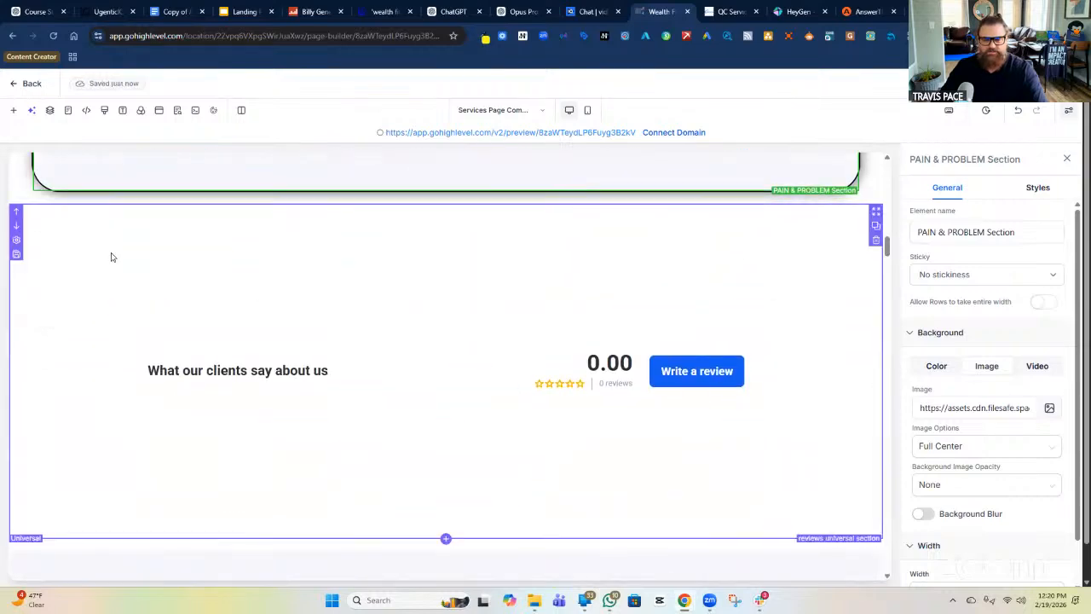
pyautogui.click(13, 111)
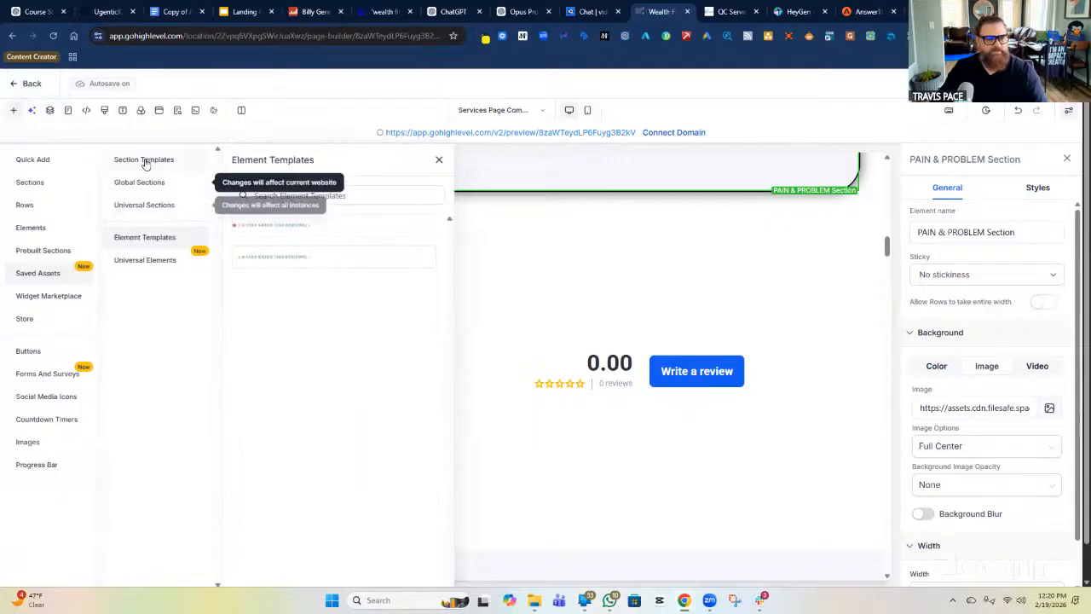
pyautogui.click(145, 162)
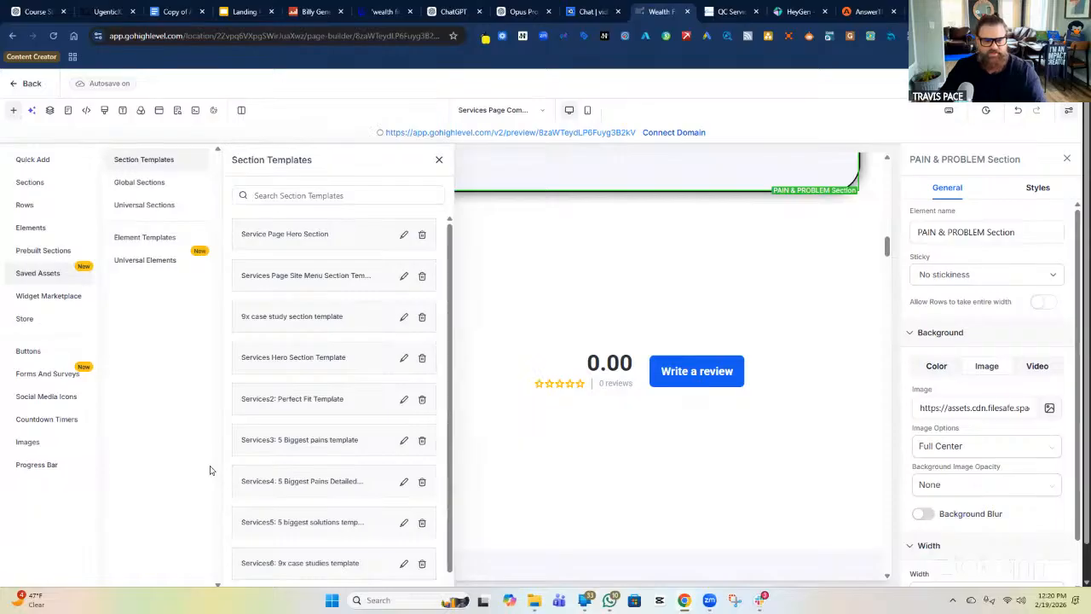
pyautogui.moveTo(302, 439); pyautogui.dragTo(593, 287)
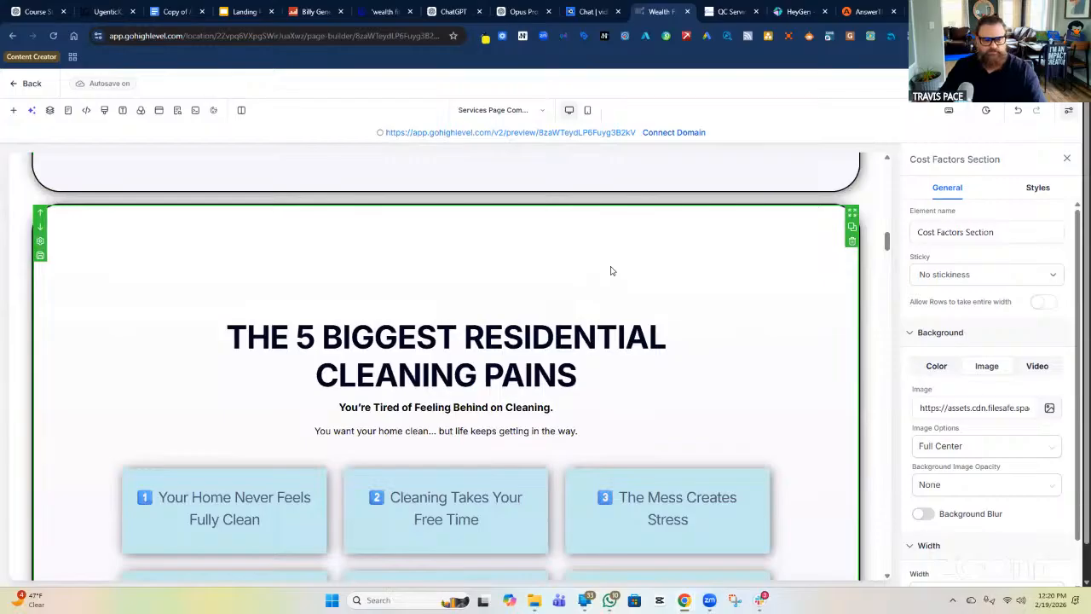
# Step: Replace "RESIDENTIAL" with "COMMERCIAL" in the 5 biggest cleaning pains headline
pyautogui.scroll(7, 730, 340)
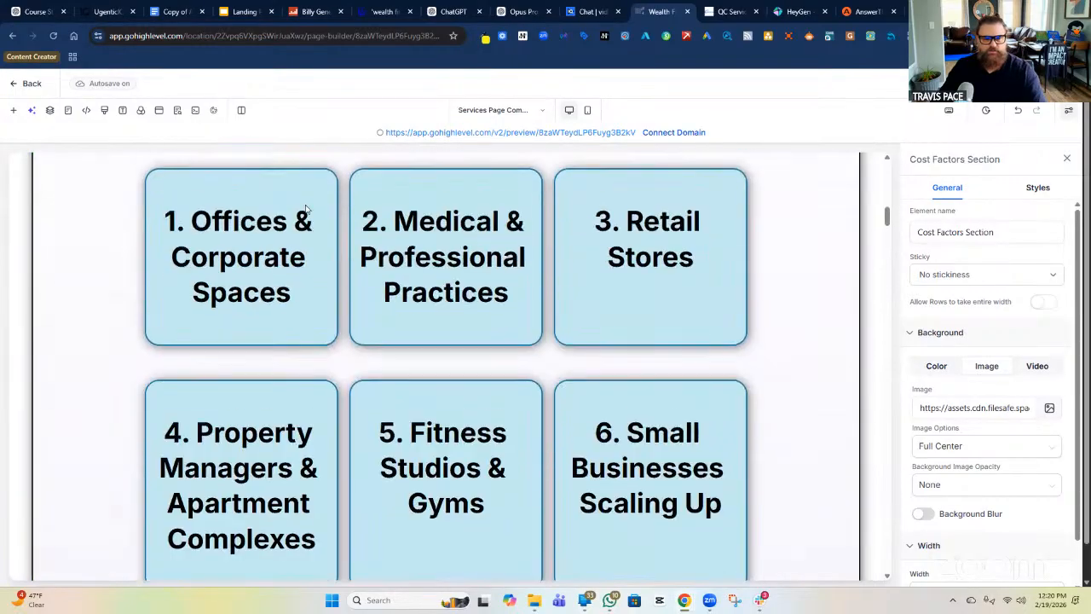
pyautogui.scroll(2, 501, 341)
pyautogui.scroll(-5, 648, 392)
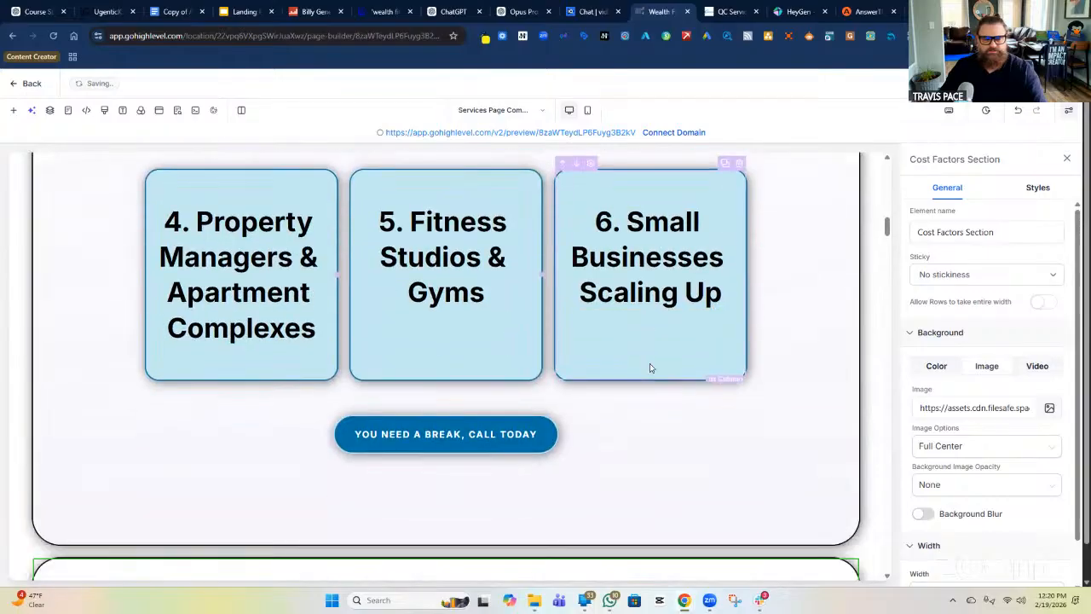
pyautogui.scroll(-5, 650, 367)
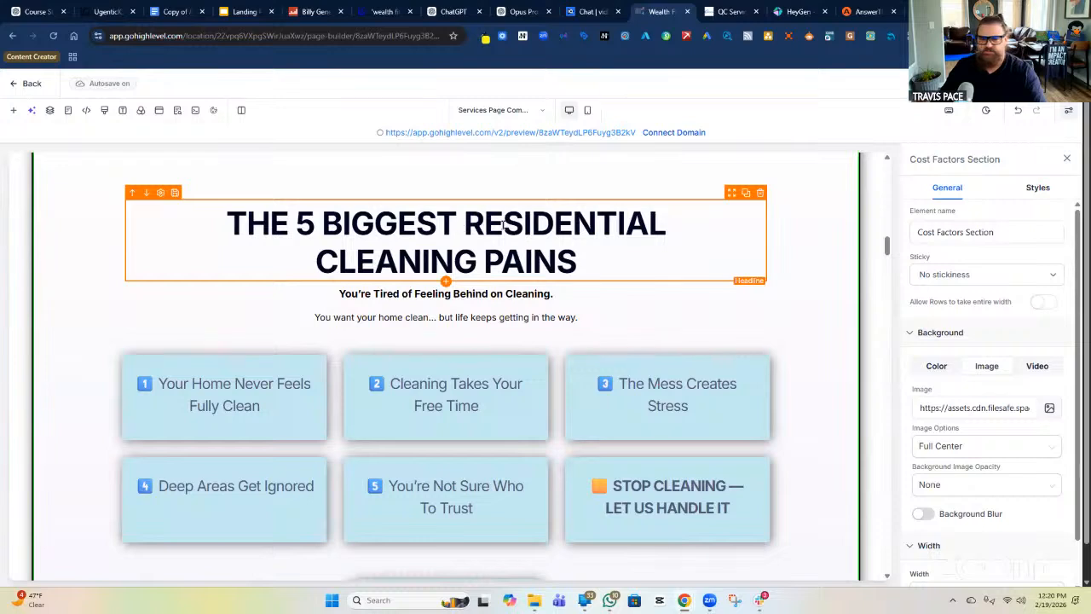
pyautogui.click(558, 224)
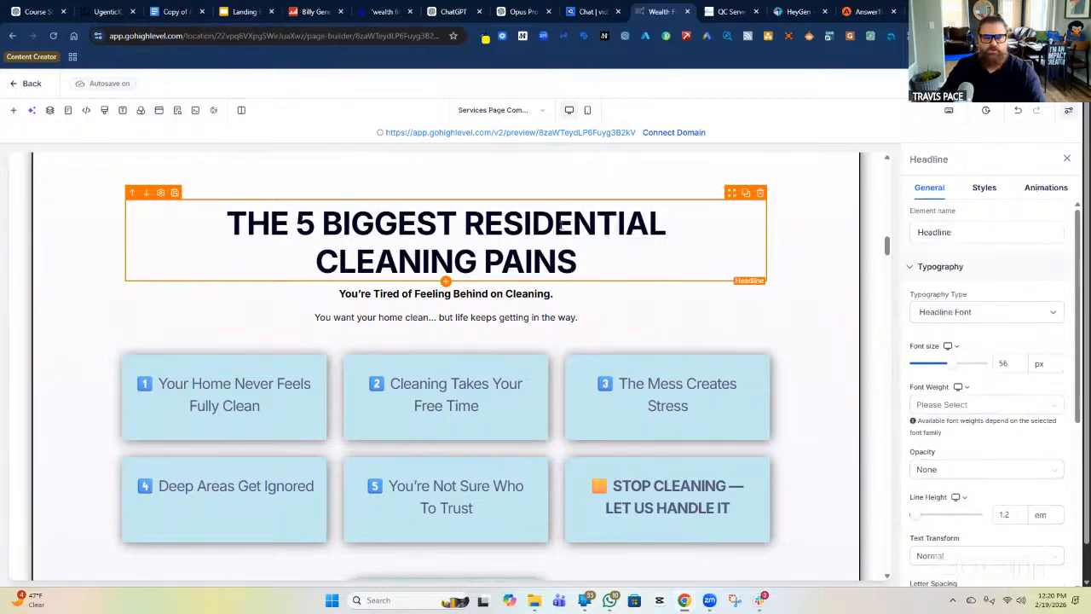
pyautogui.doubleClick(558, 223)
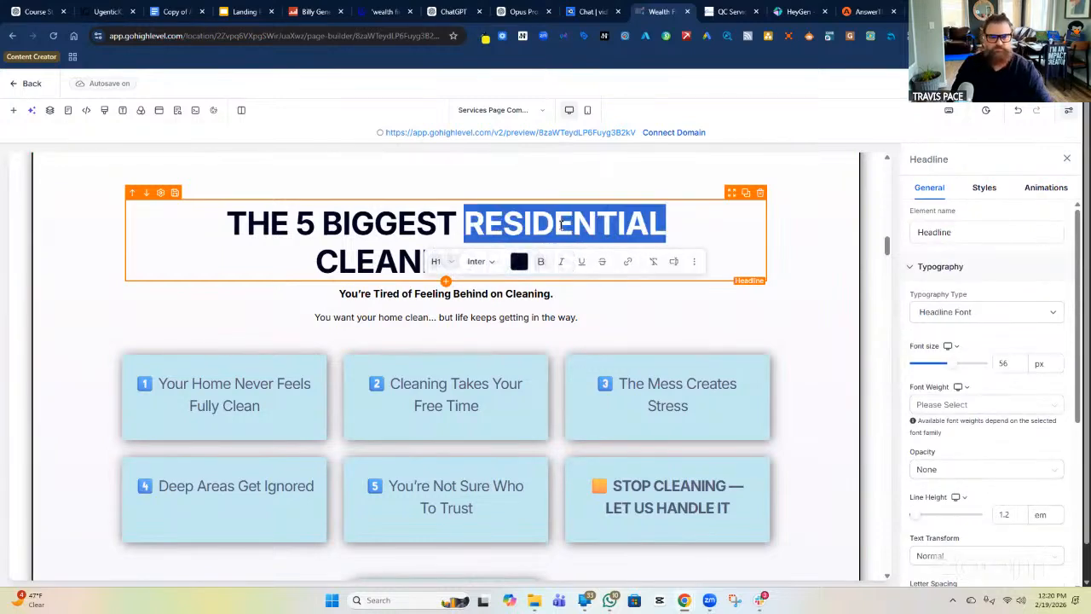
pyautogui.write('COMMERCIAL')
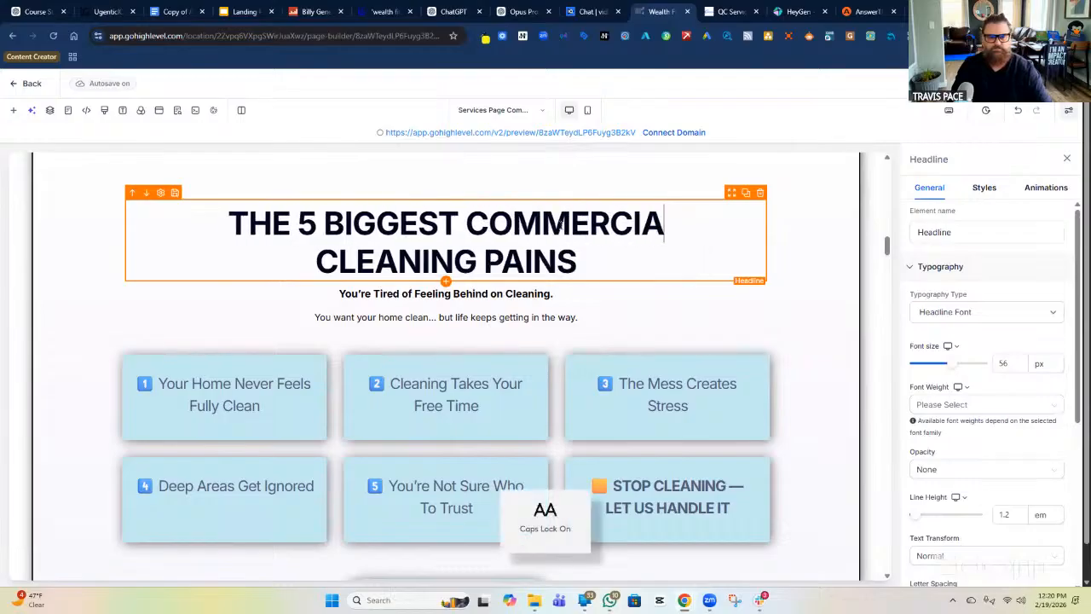
pyautogui.press('capslock')
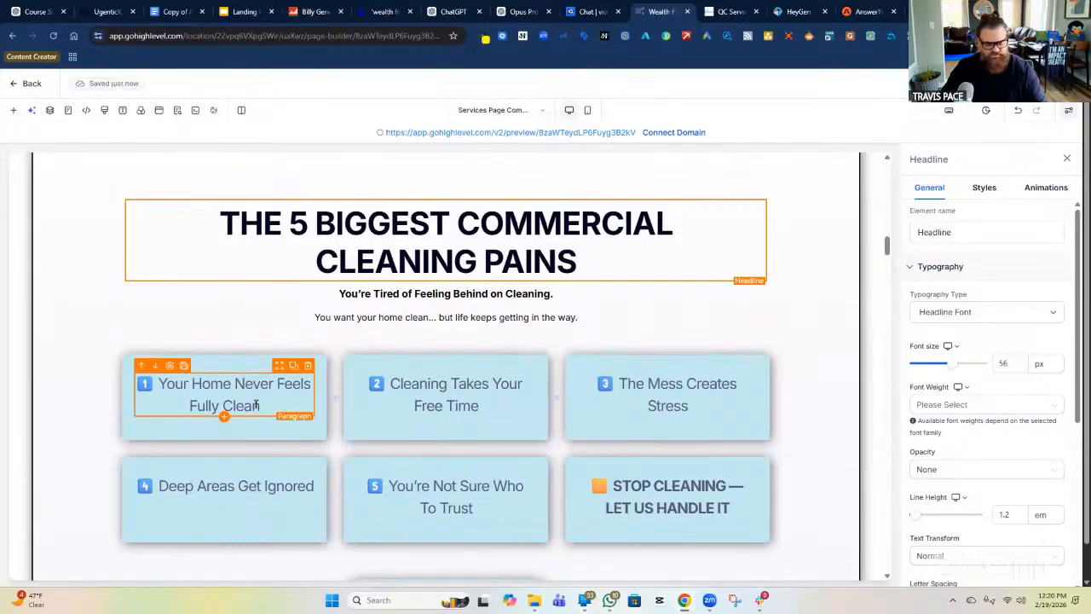
# Step: Replace the first pain card's text with "Inconsistent cleaning quality from previous providers" and make it bold
pyautogui.click(255, 404)
pyautogui.hotkey('ctrl', 'a')
pyautogui.write('Inconsistent cleaning quality from previous providers')
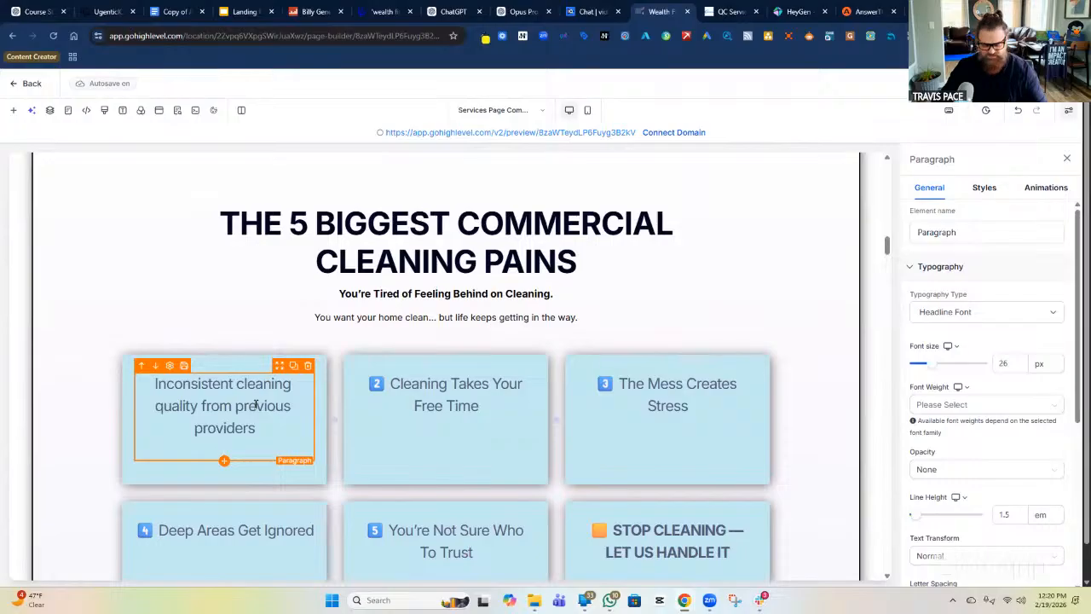
pyautogui.hotkey('ctrl', 'a')
pyautogui.hotkey('ctrl', 'b')
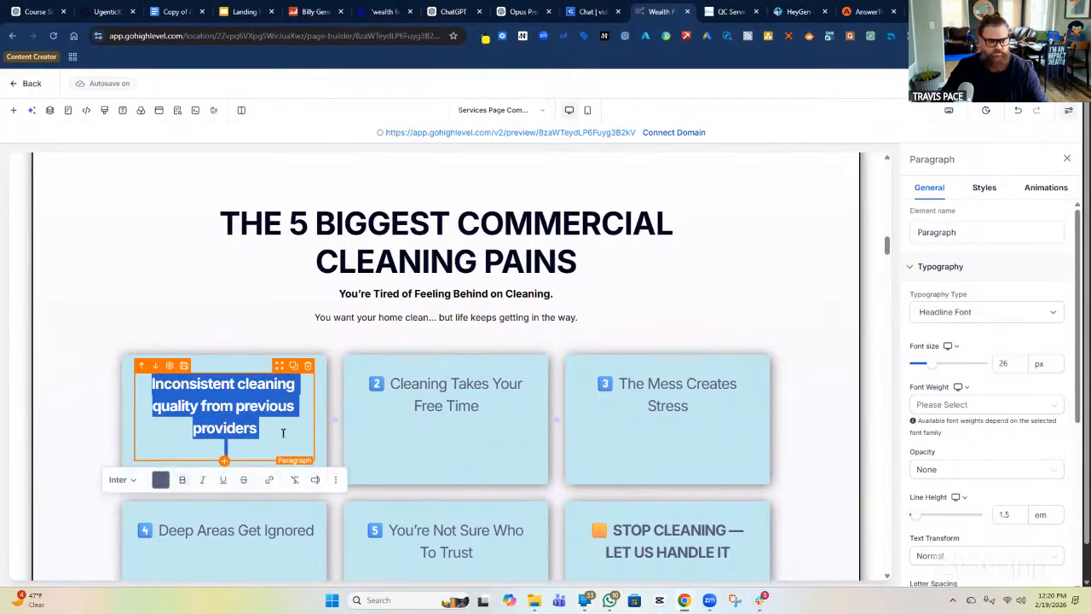
pyautogui.click(283, 432)
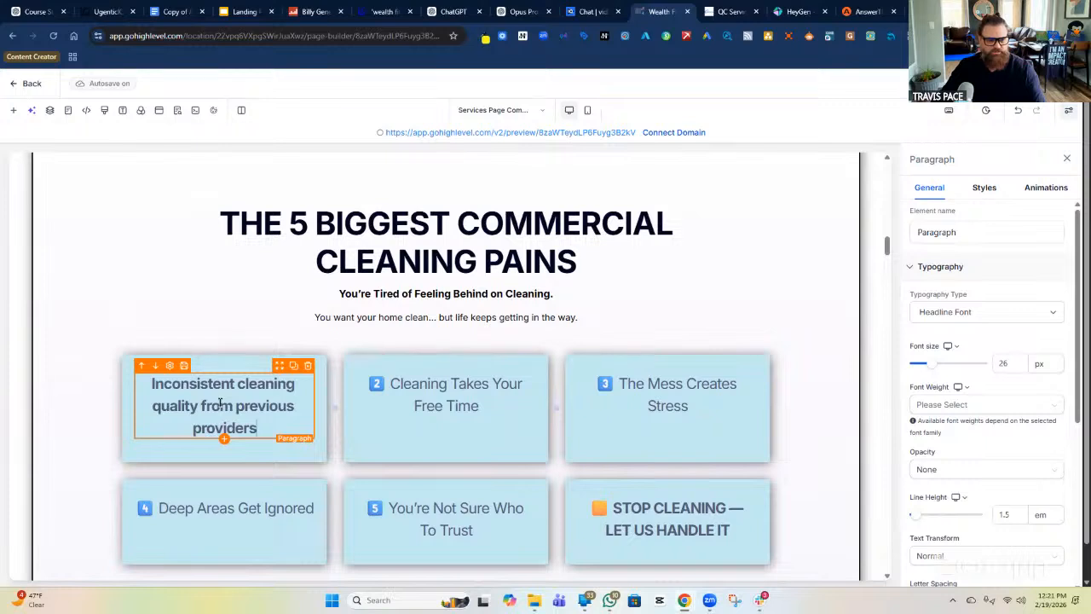
# Step: Left-align the first pain card's text and open the general settings of its column
pyautogui.click(984, 188)
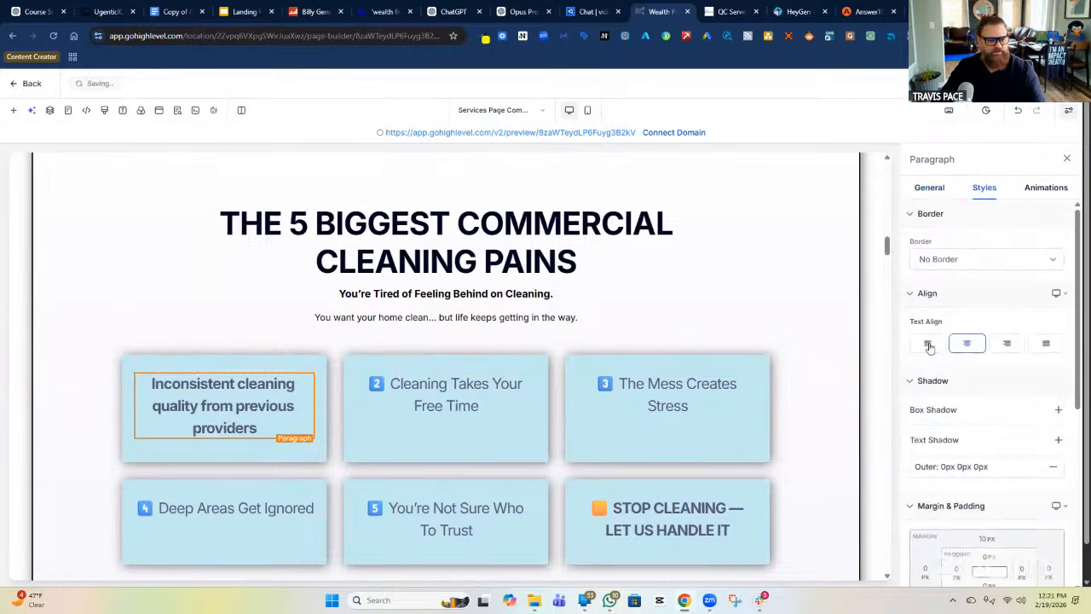
pyautogui.click(928, 345)
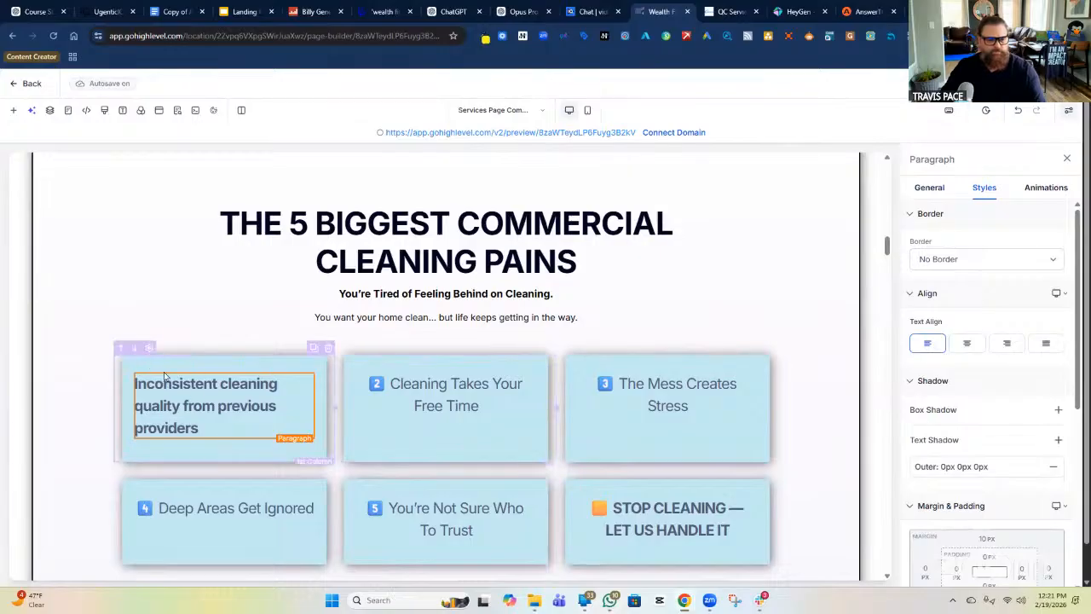
pyautogui.click(268, 368)
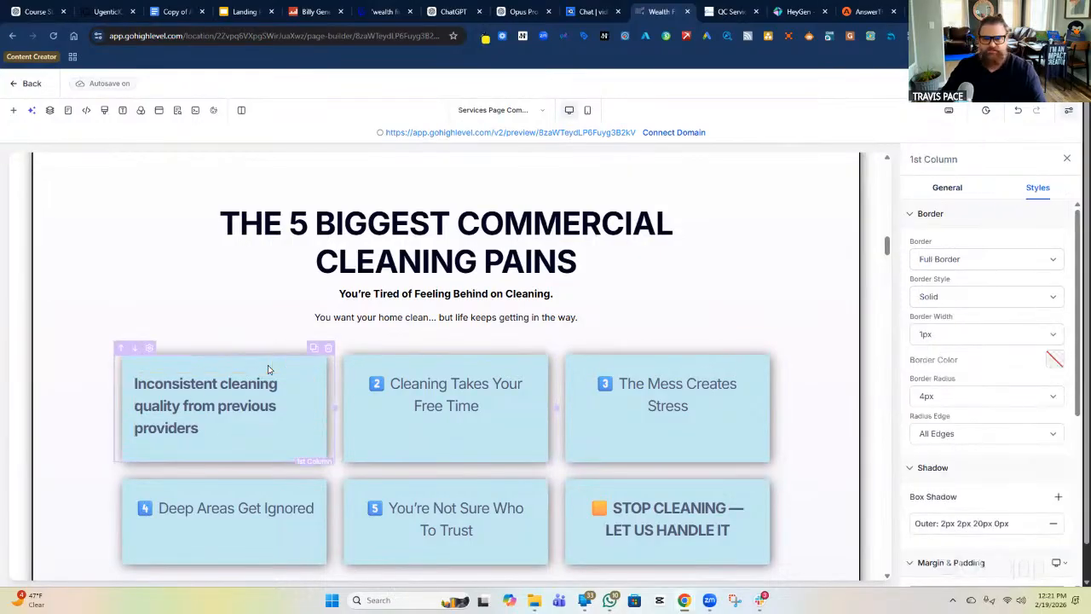
pyautogui.click(944, 189)
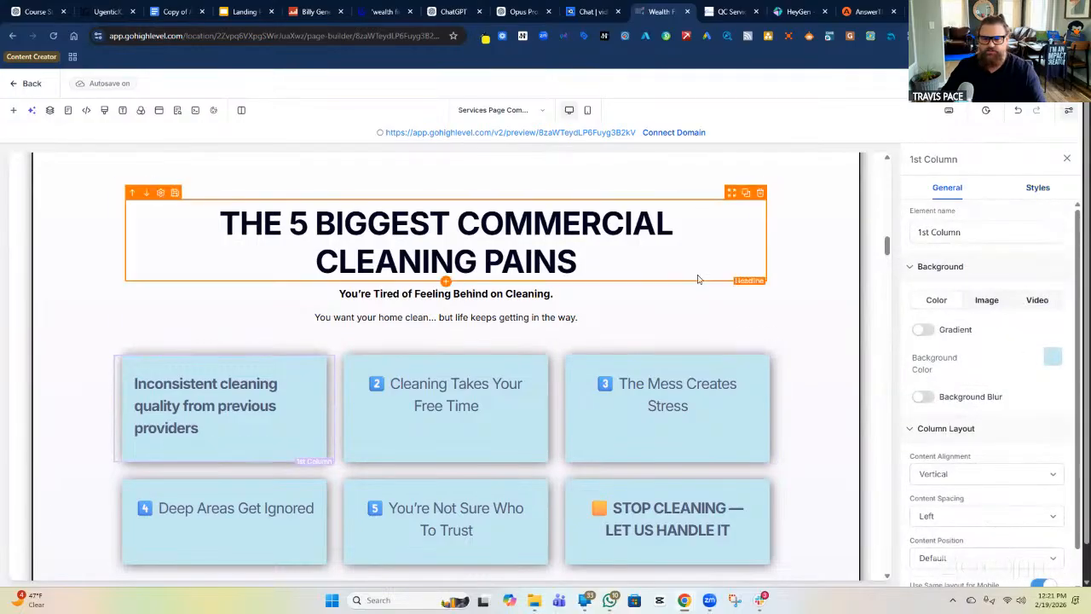
# Step: Set the background color of the first pain card's column to the global Light Gray
pyautogui.scroll(2, 611, 215)
pyautogui.scroll(2, 606, 280)
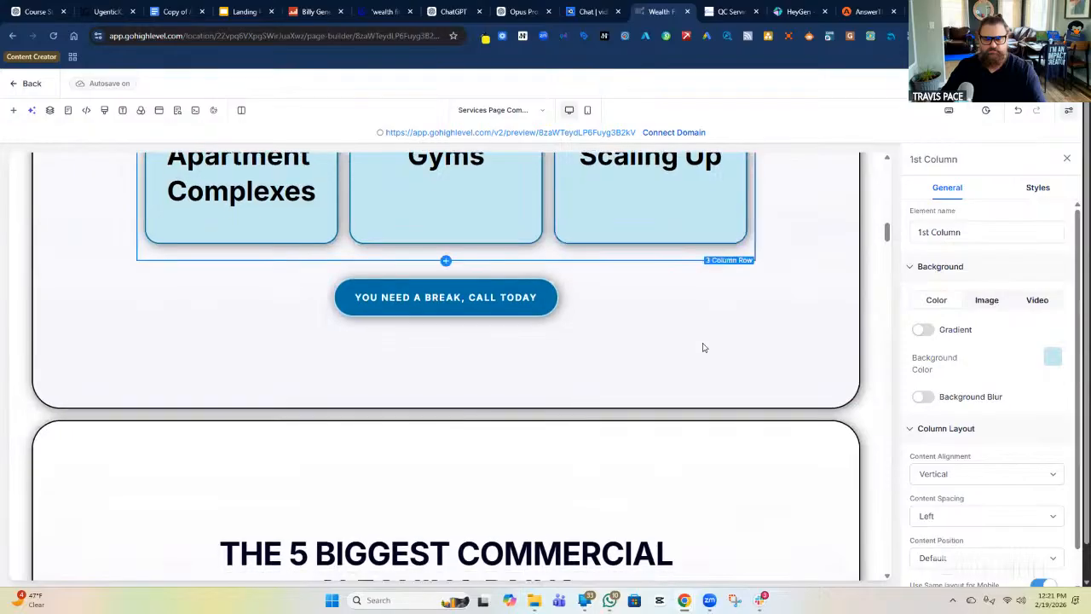
pyautogui.scroll(-4, 704, 346)
pyautogui.click(1052, 356)
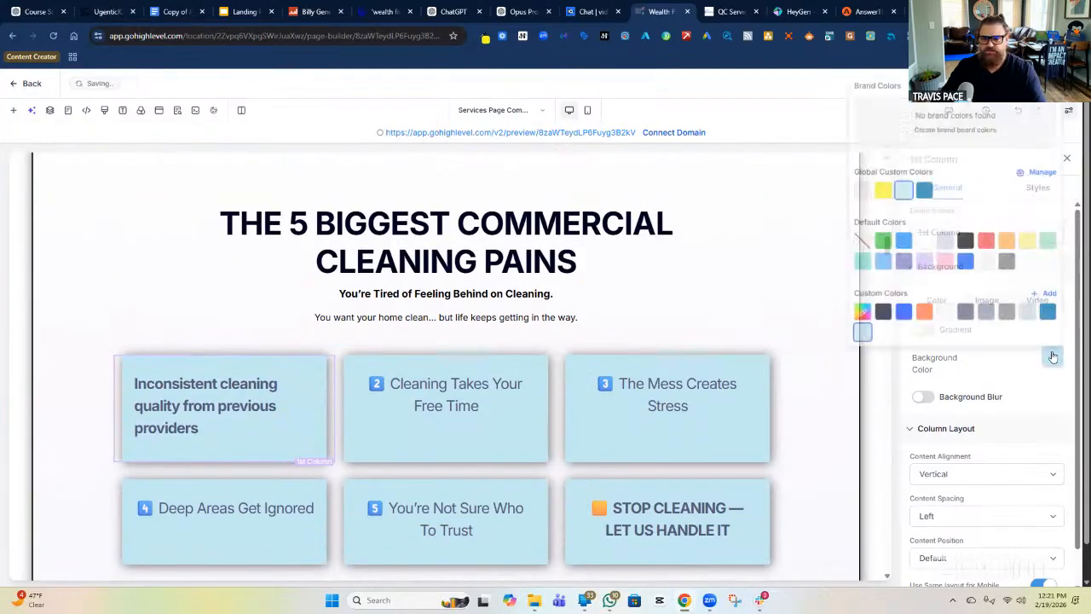
pyautogui.click(852, 183)
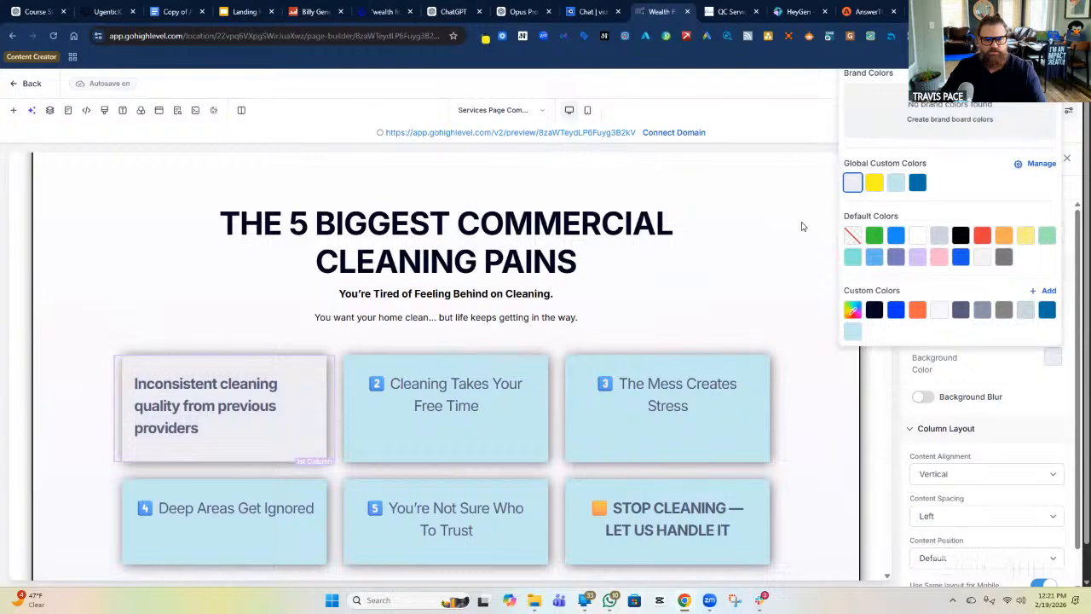
# Step: Remove the background image from the 5 biggest commercial cleaning pains section
pyautogui.scroll(2, 784, 282)
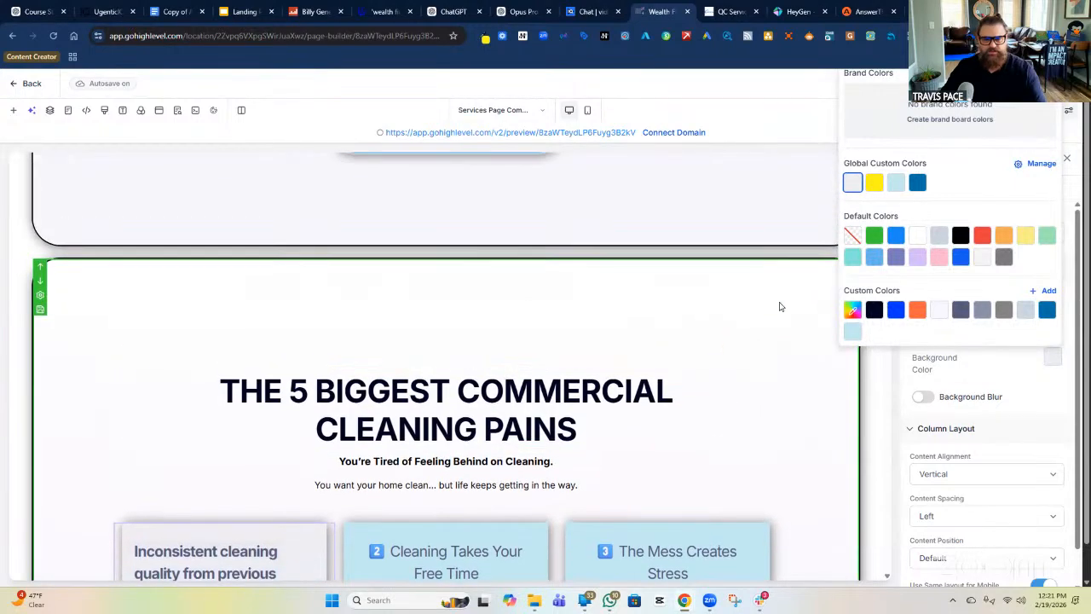
pyautogui.click(778, 306)
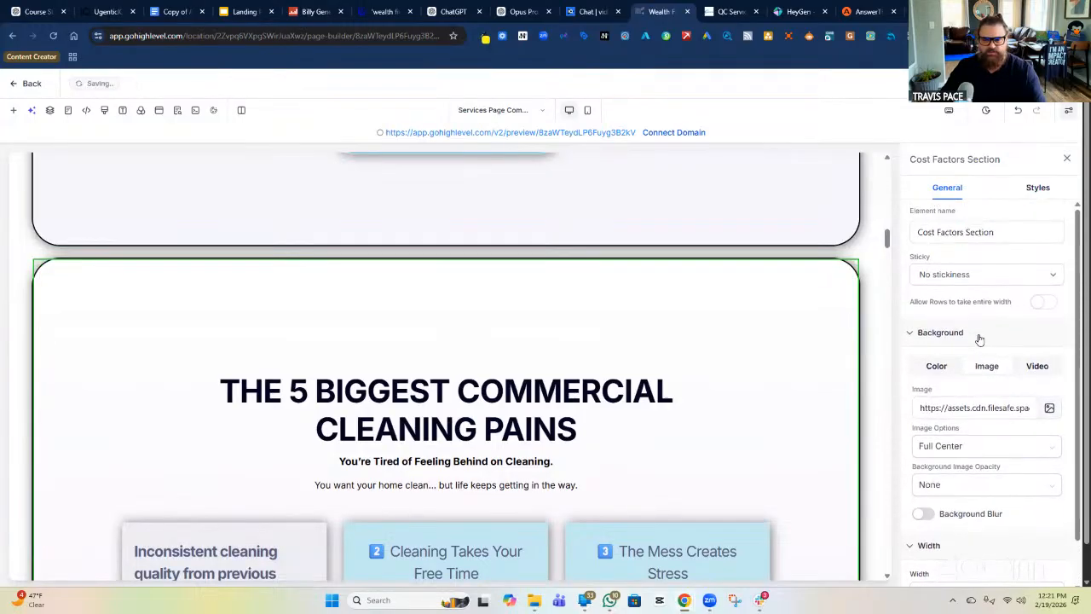
pyautogui.click(937, 366)
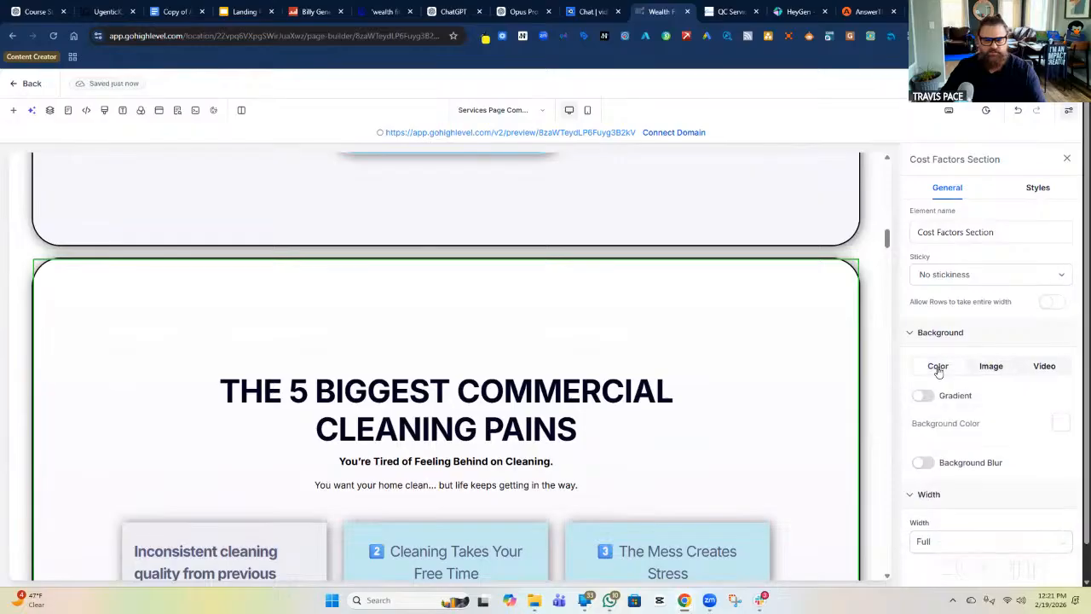
pyautogui.click(988, 365)
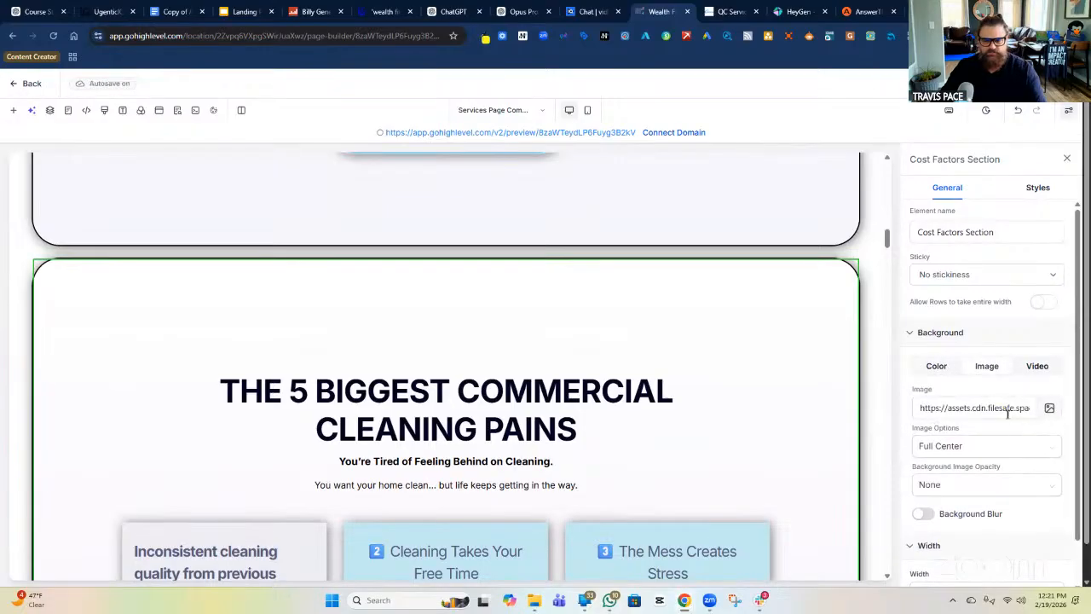
pyautogui.doubleClick(1007, 409)
pyautogui.hotkey('ctrl', 'a')
pyautogui.press('BackSpace')
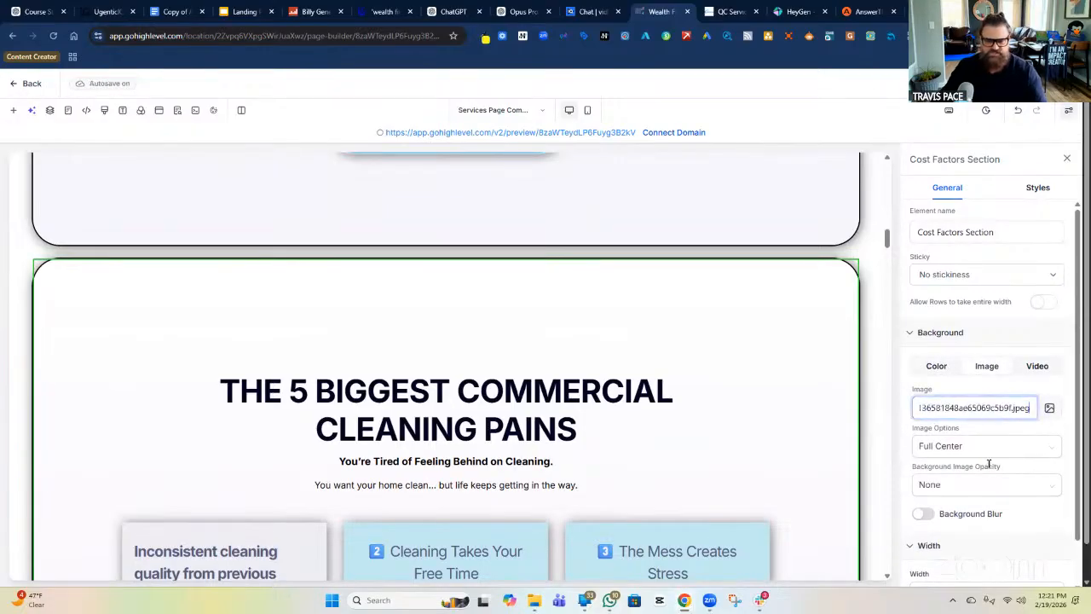
# Step: Set the pains section's background color to the dark blue custom color
pyautogui.click(937, 366)
pyautogui.scroll(-3, 716, 414)
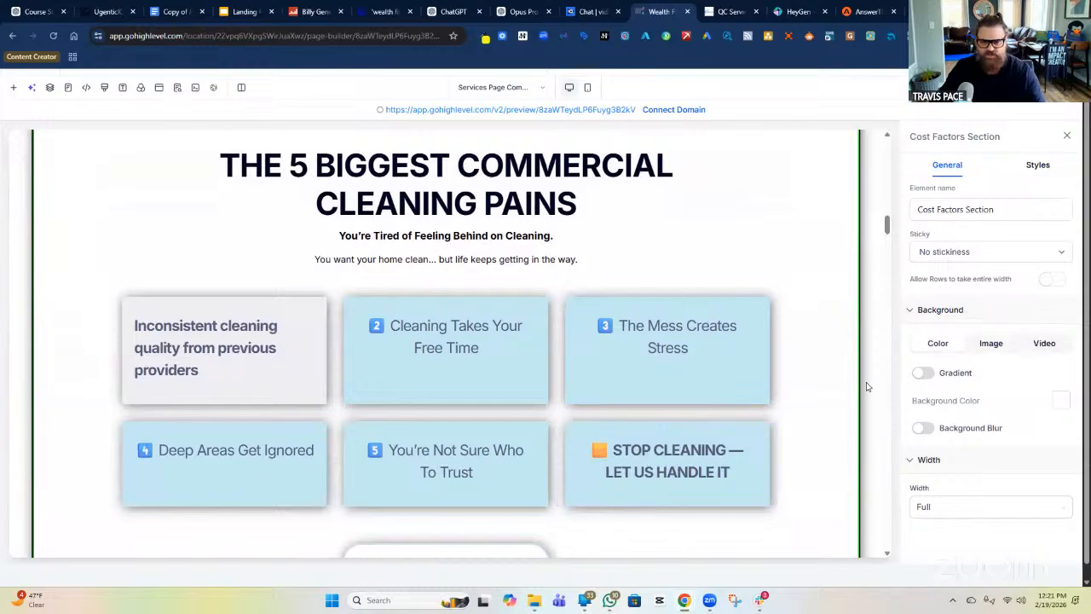
pyautogui.click(1061, 402)
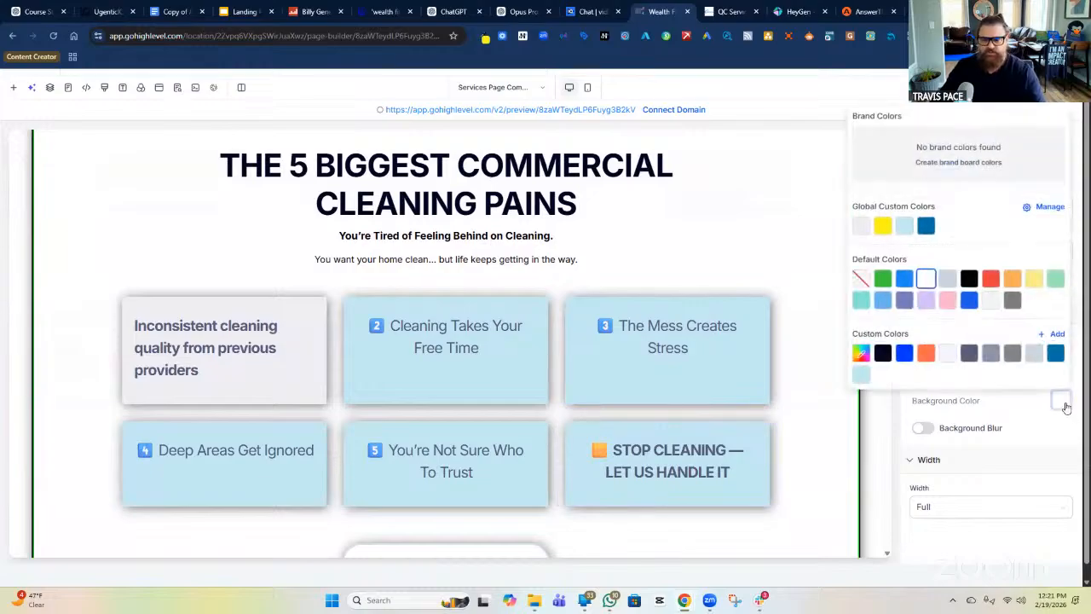
pyautogui.click(1056, 353)
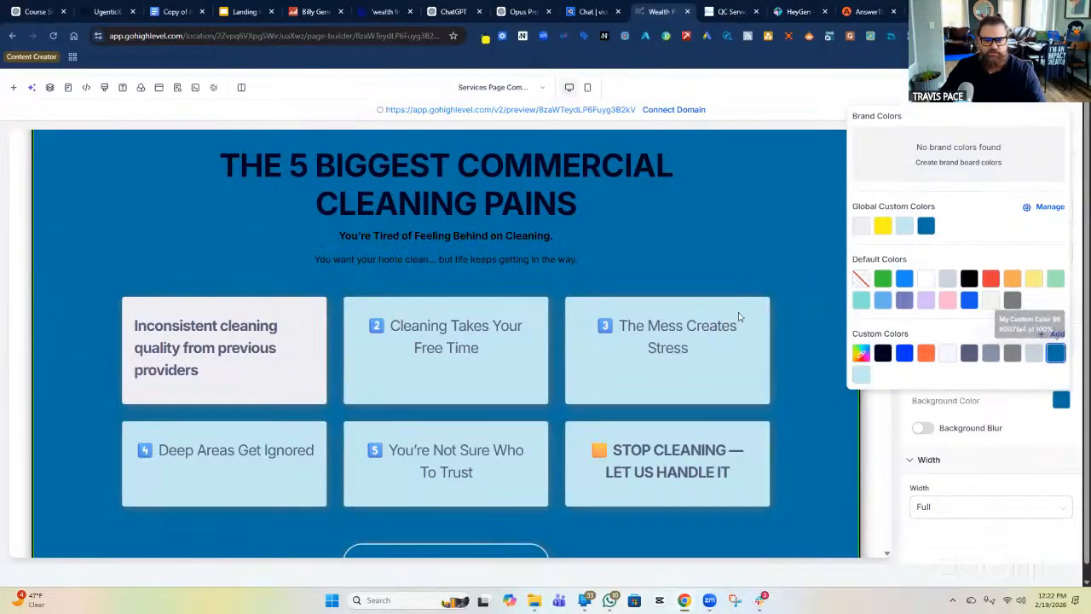
# Step: Change both lines of the "THE 5 BIGGEST COMMERCIAL CLEANING PAINS" headline to white
pyautogui.scroll(3, 673, 324)
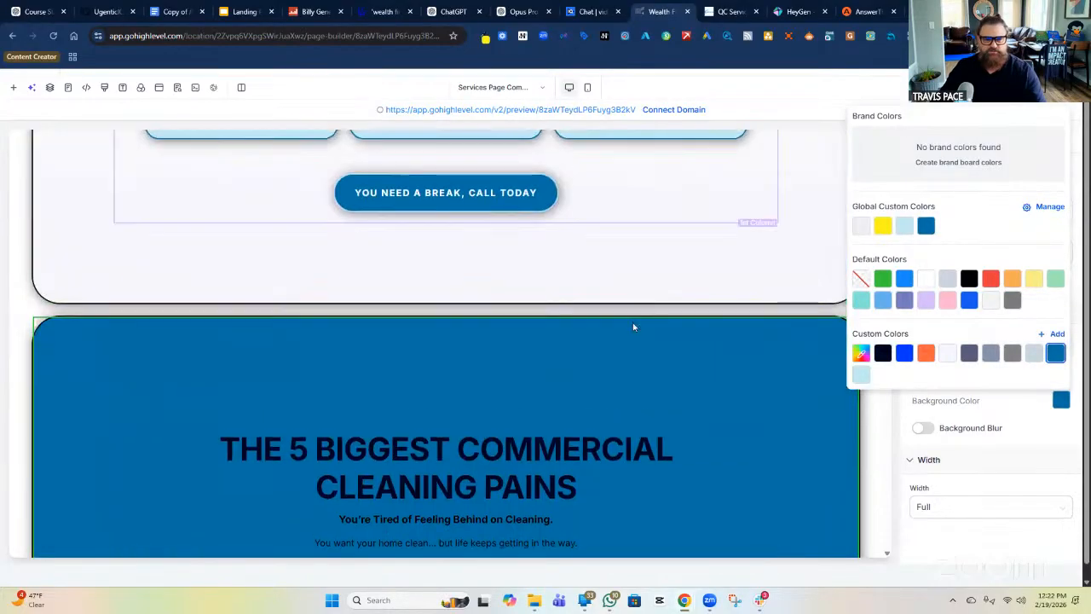
pyautogui.doubleClick(482, 456)
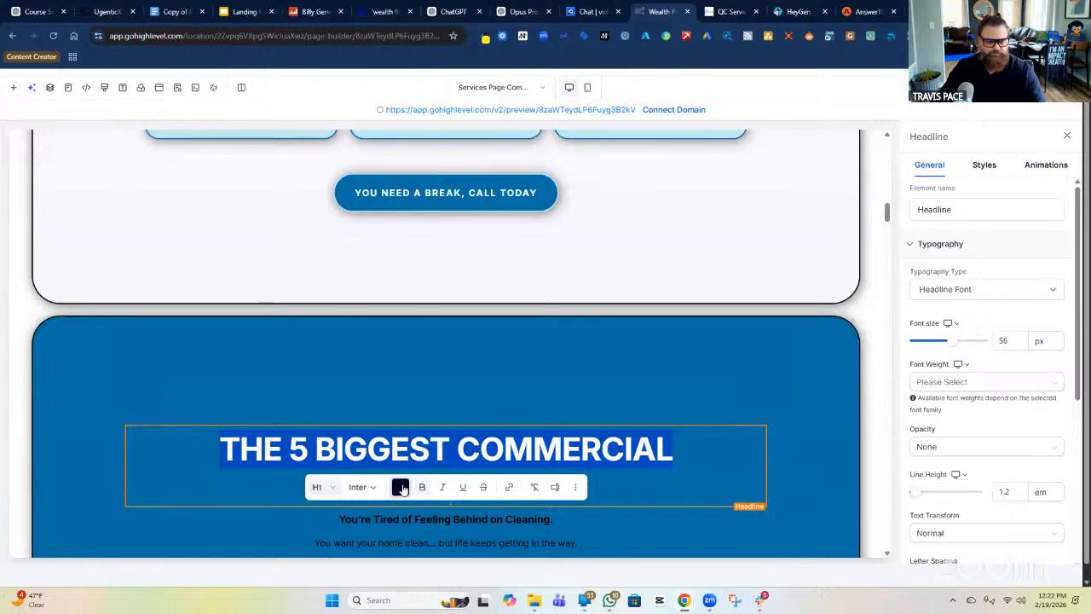
pyautogui.click(400, 487)
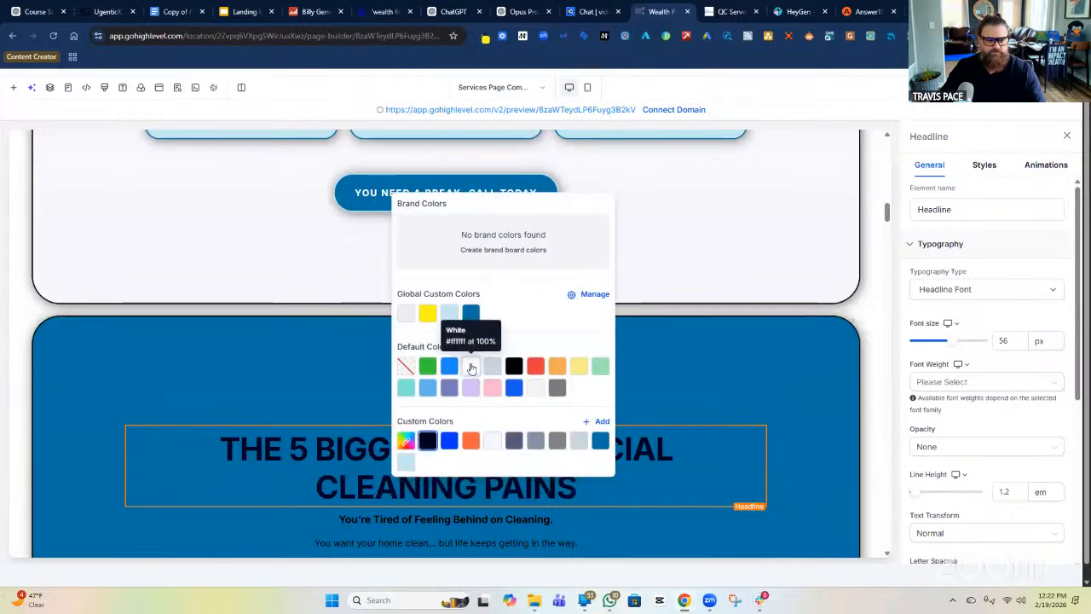
pyautogui.click(471, 367)
pyautogui.tripleClick(356, 486)
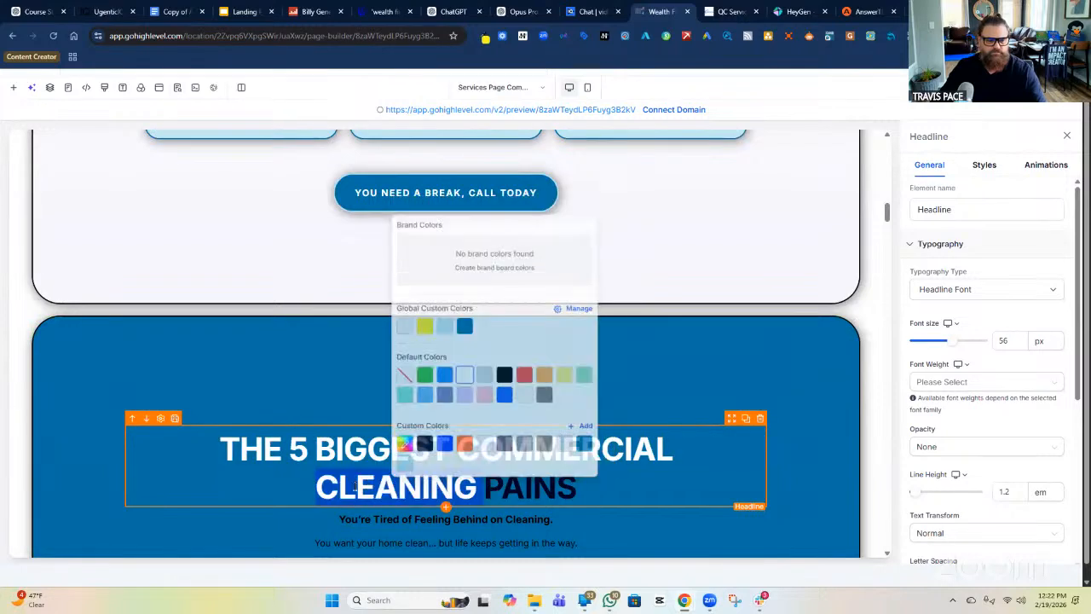
pyautogui.click(396, 530)
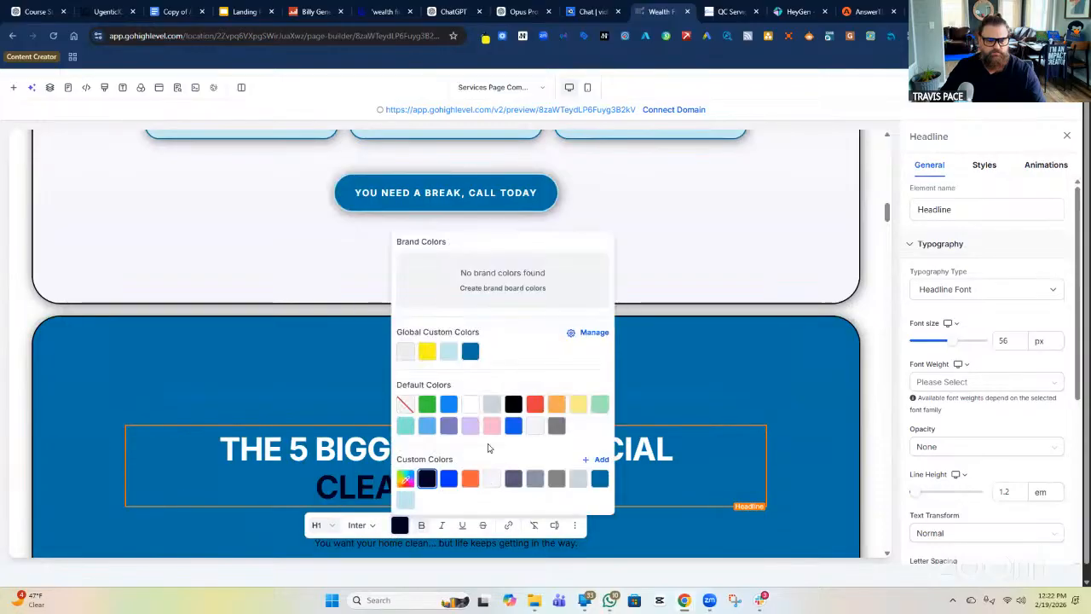
pyautogui.click(471, 403)
pyautogui.scroll(-3, 792, 350)
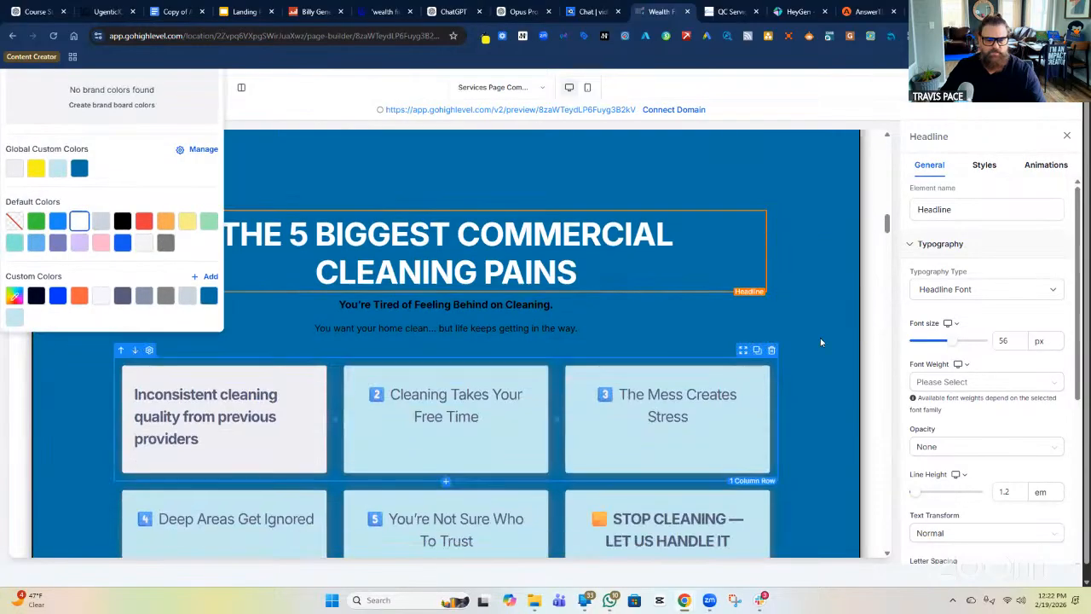
pyautogui.click(820, 363)
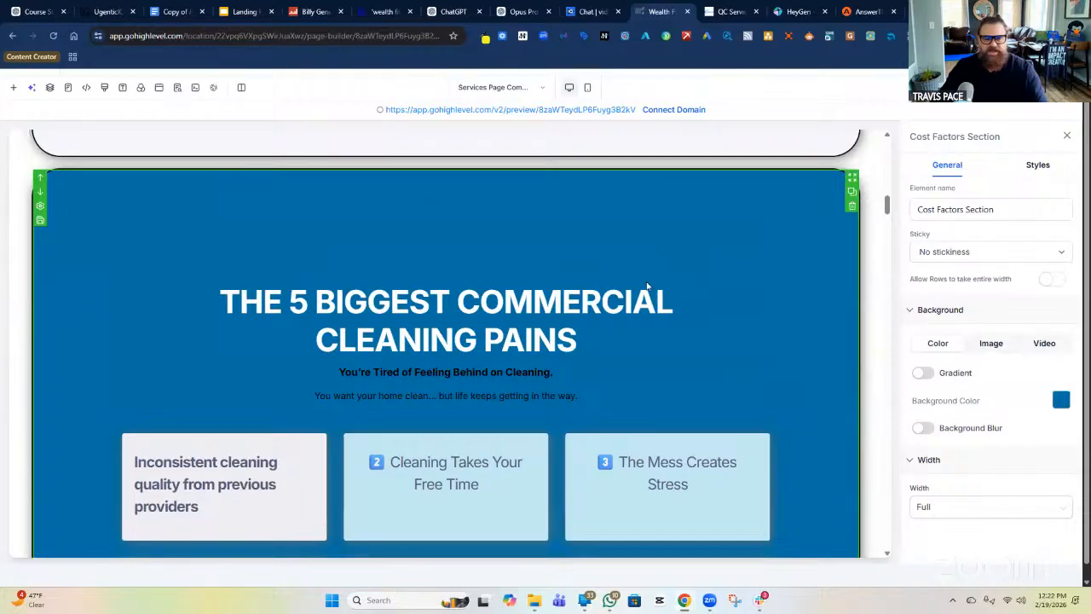
# Step: Change the "You're Tired of Feeling Behind on Cleaning." sub-headline to the global Light Gray
pyautogui.scroll(6, 516, 267)
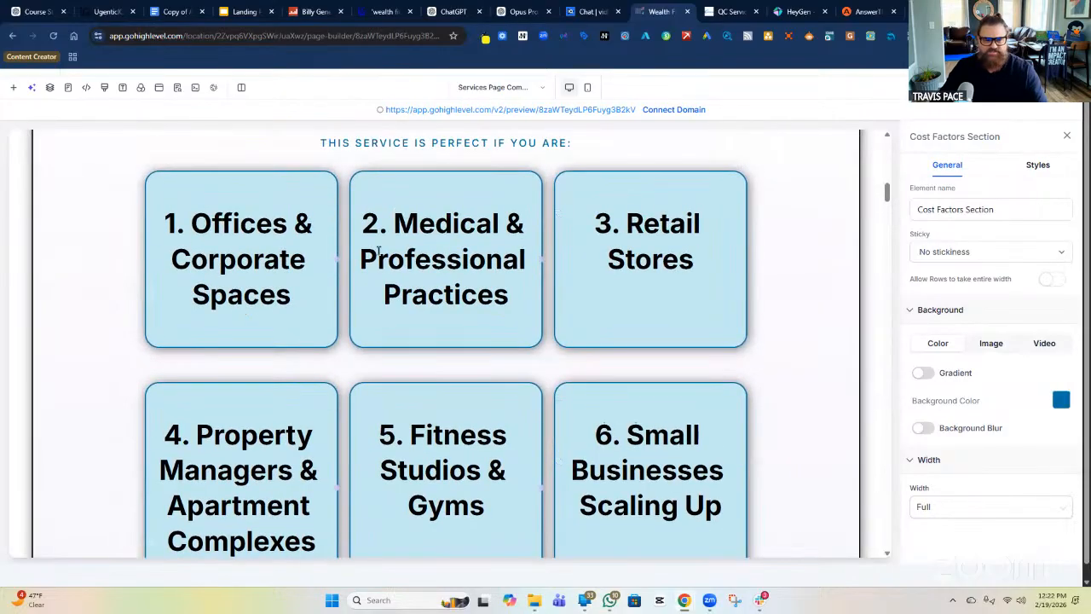
pyautogui.scroll(3, 401, 273)
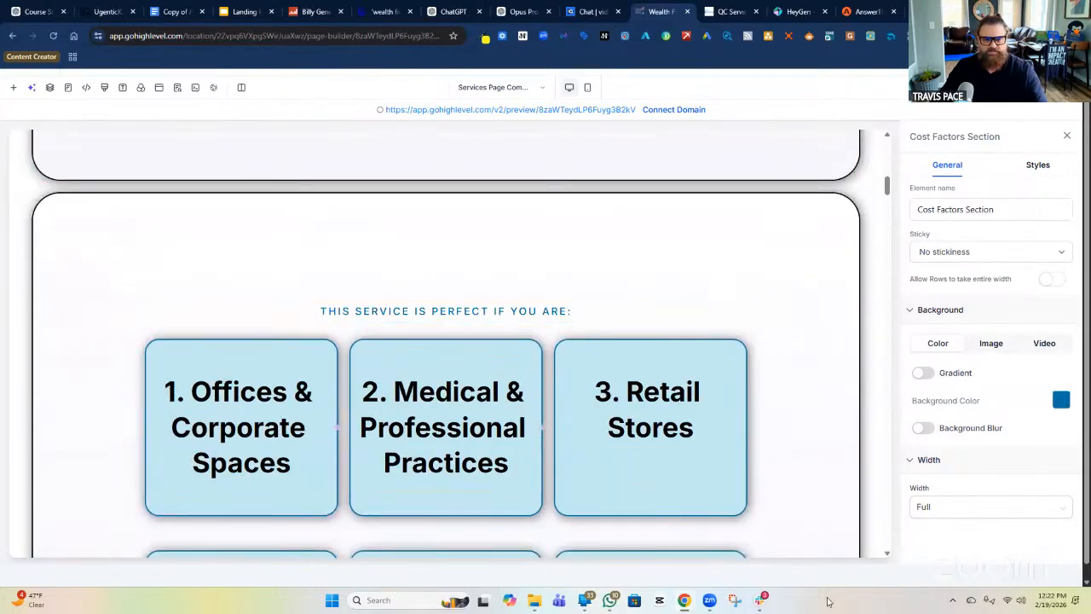
pyautogui.scroll(-5, 808, 366)
pyautogui.scroll(-5, 808, 364)
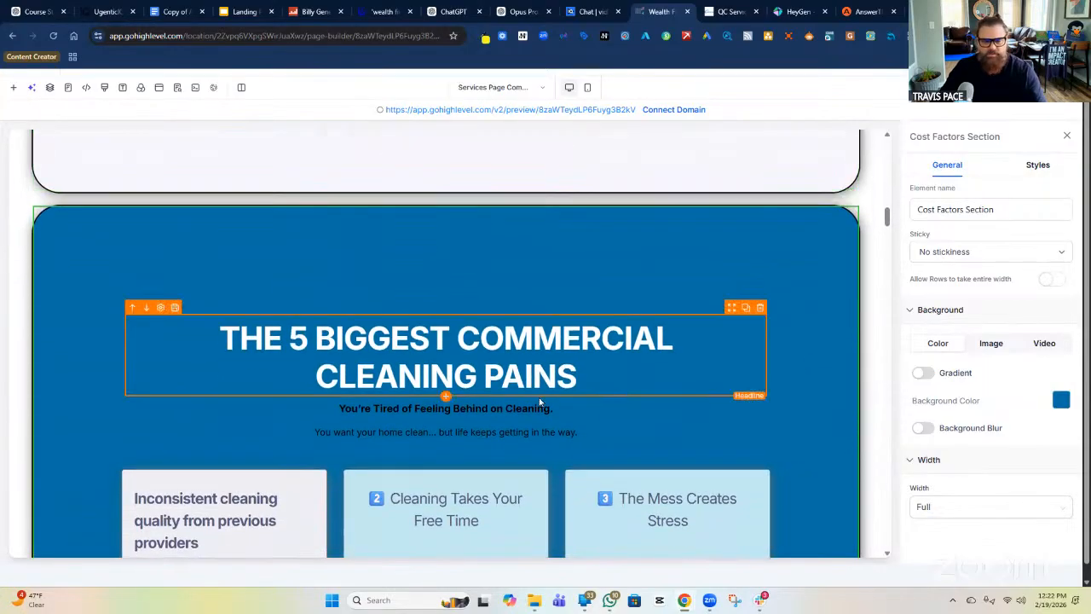
pyautogui.doubleClick(525, 406)
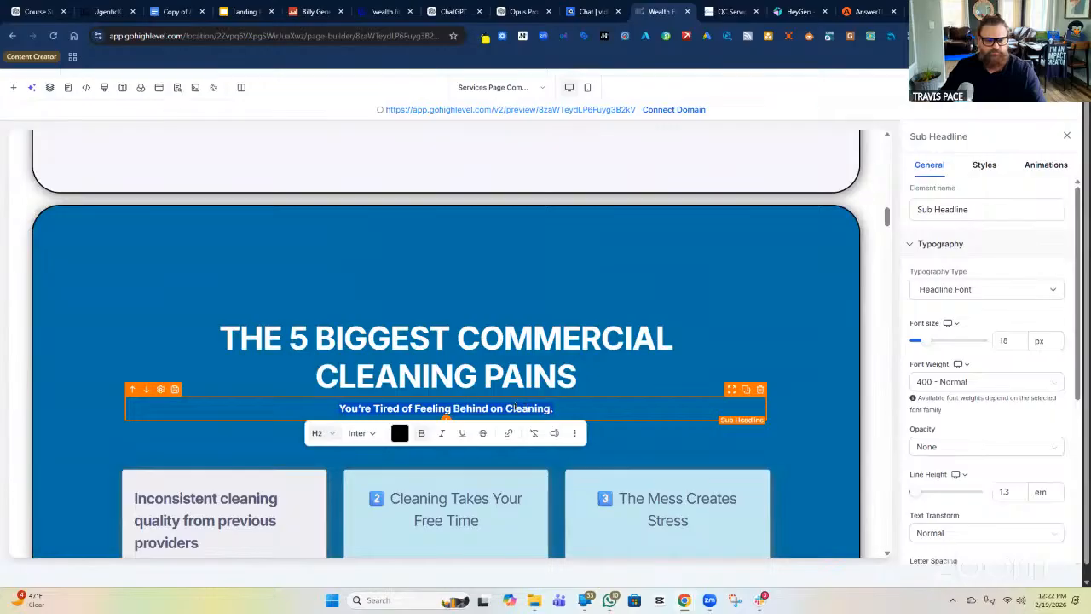
pyautogui.click(400, 433)
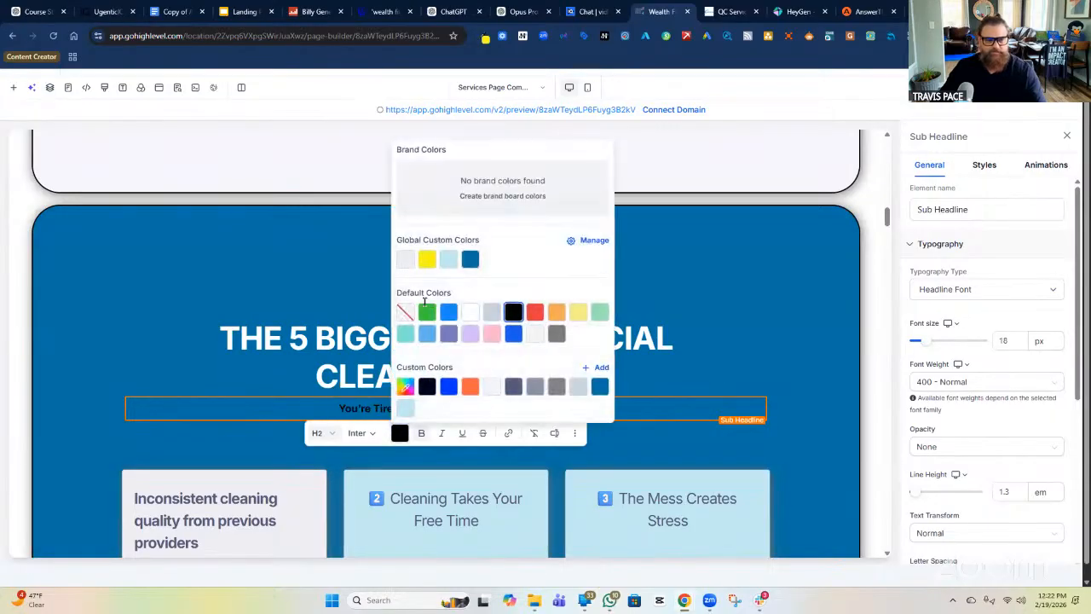
pyautogui.click(407, 260)
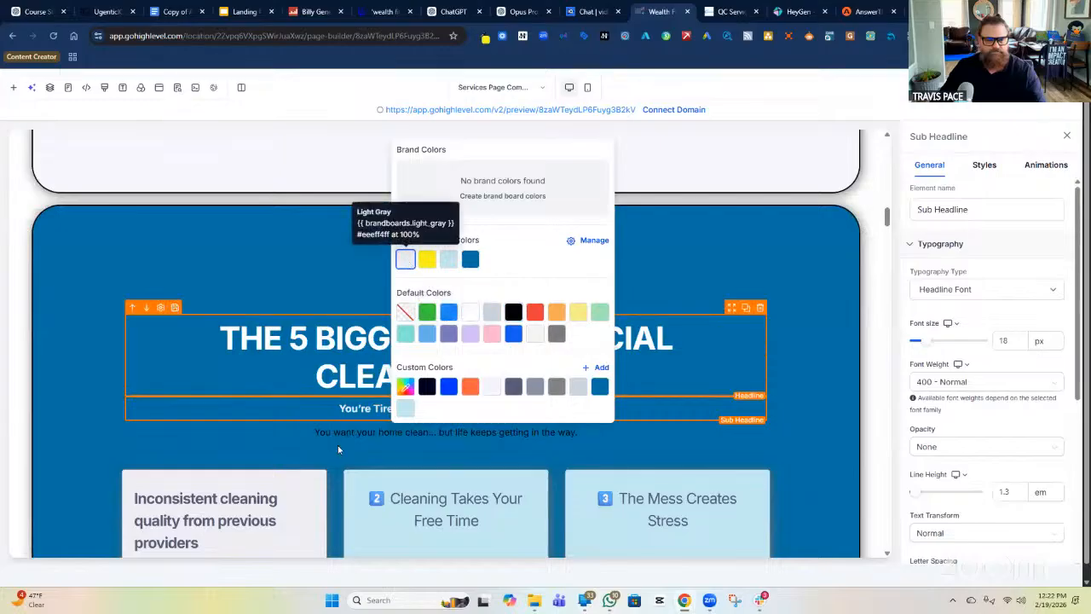
# Step: Change the paragraph "You want your home clean... but life keeps getting in the way." to the global Light Gray
pyautogui.click(362, 433)
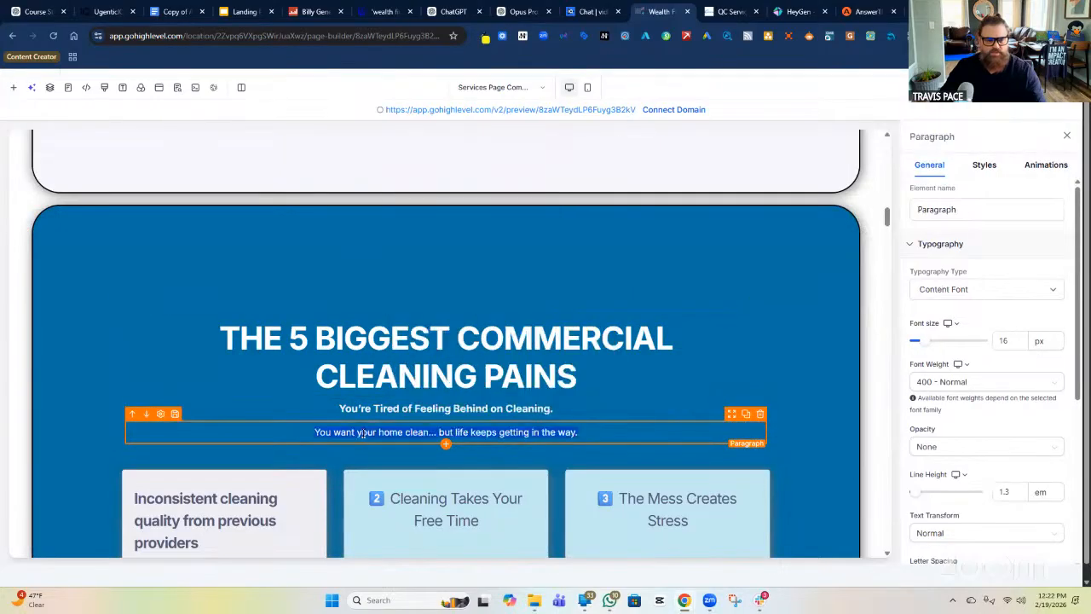
pyautogui.tripleClick(386, 433)
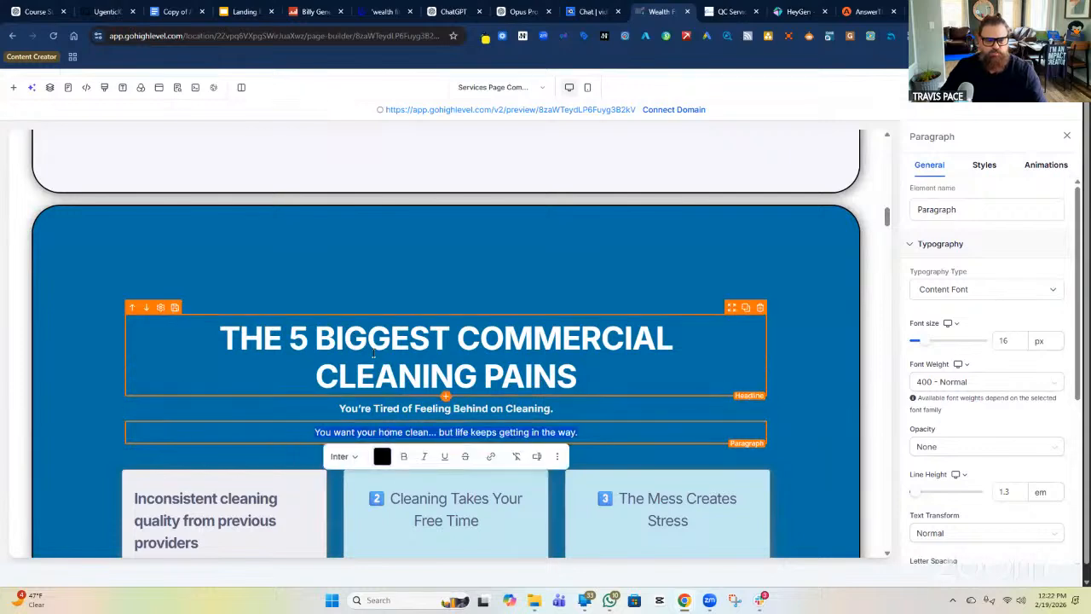
pyautogui.click(381, 456)
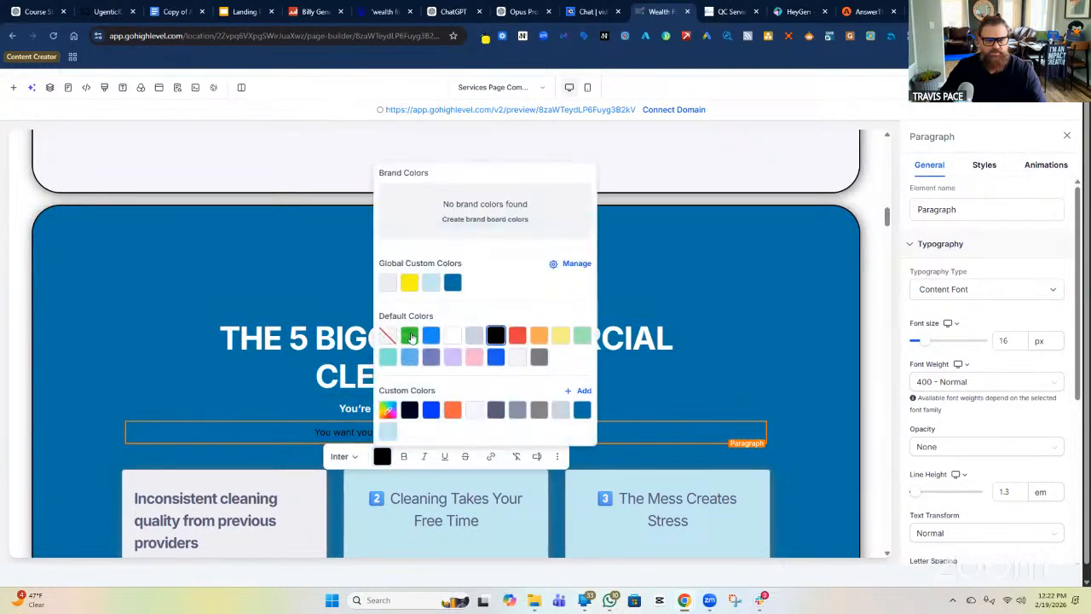
pyautogui.click(388, 284)
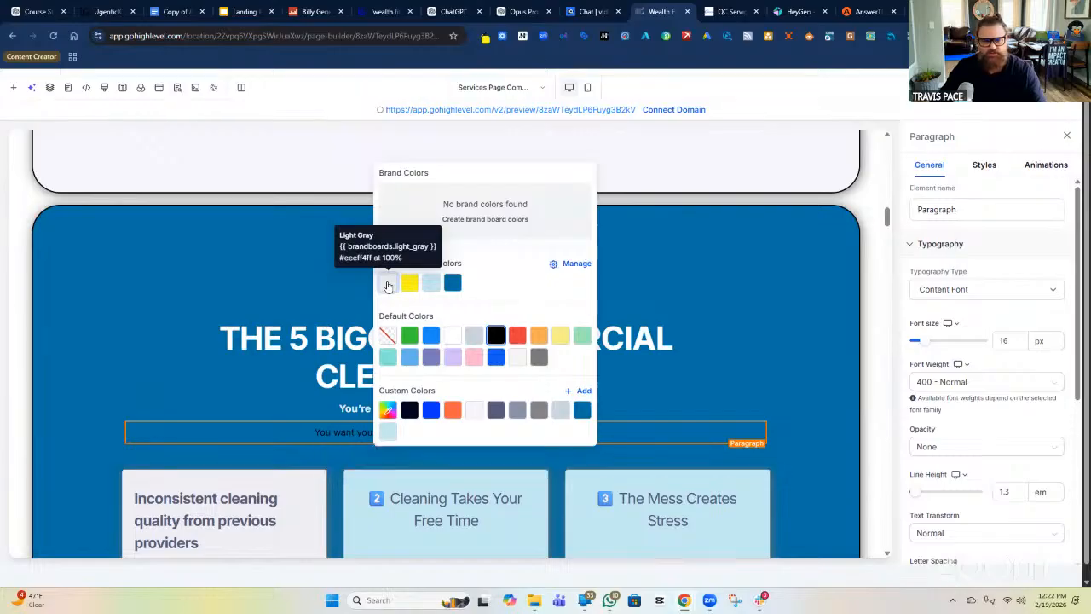
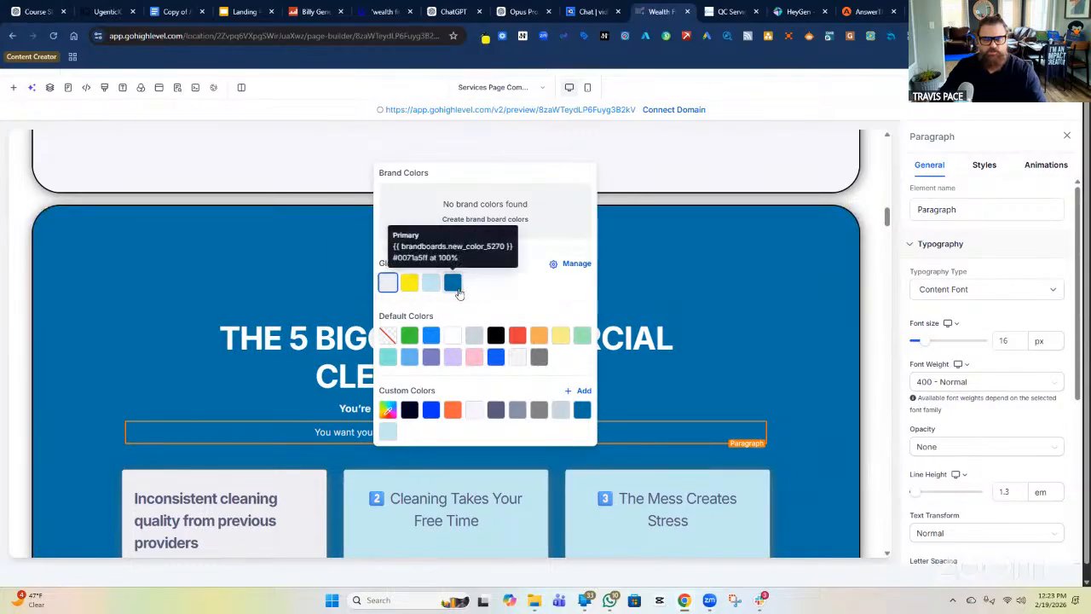
pyautogui.click(289, 366)
# Step: Set the top padding of the first pain card's column to 40 px
pyautogui.scroll(-3, 294, 358)
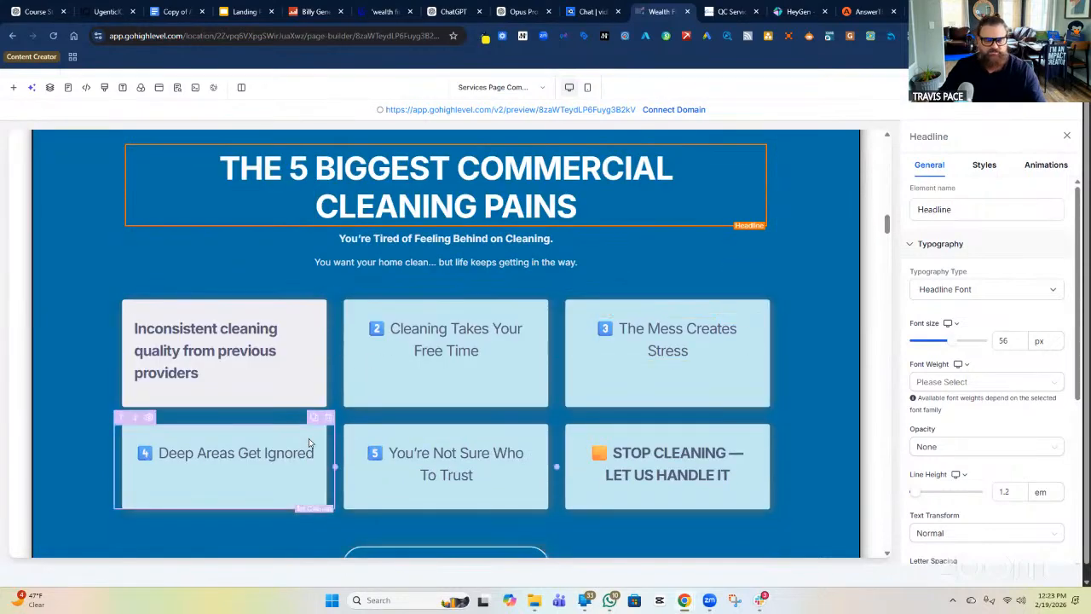
pyautogui.click(298, 311)
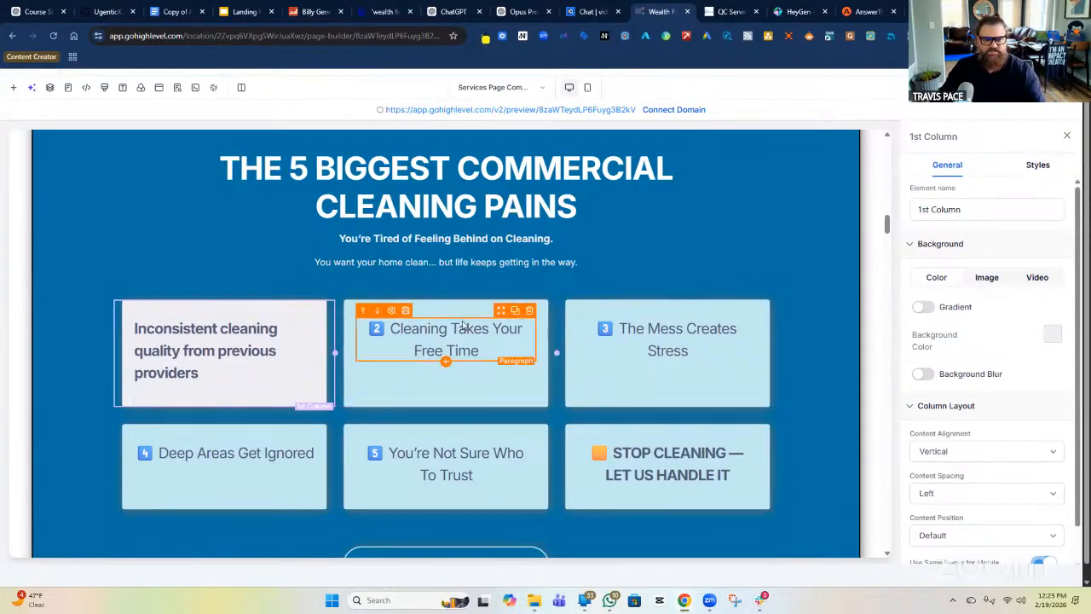
pyautogui.click(1038, 167)
pyautogui.scroll(-5, 1010, 292)
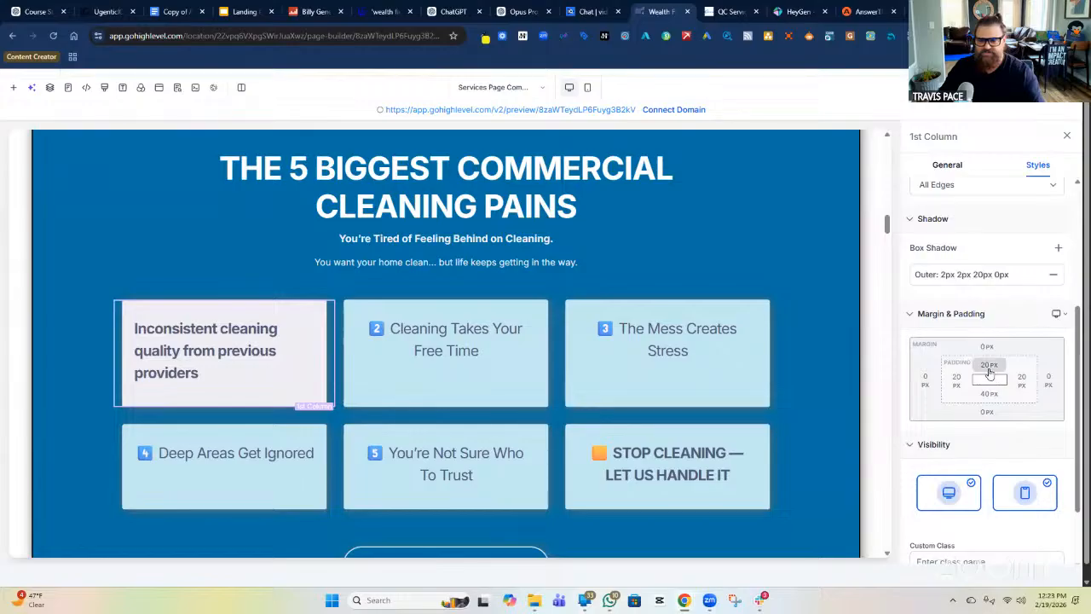
pyautogui.click(989, 368)
pyautogui.click(1054, 418)
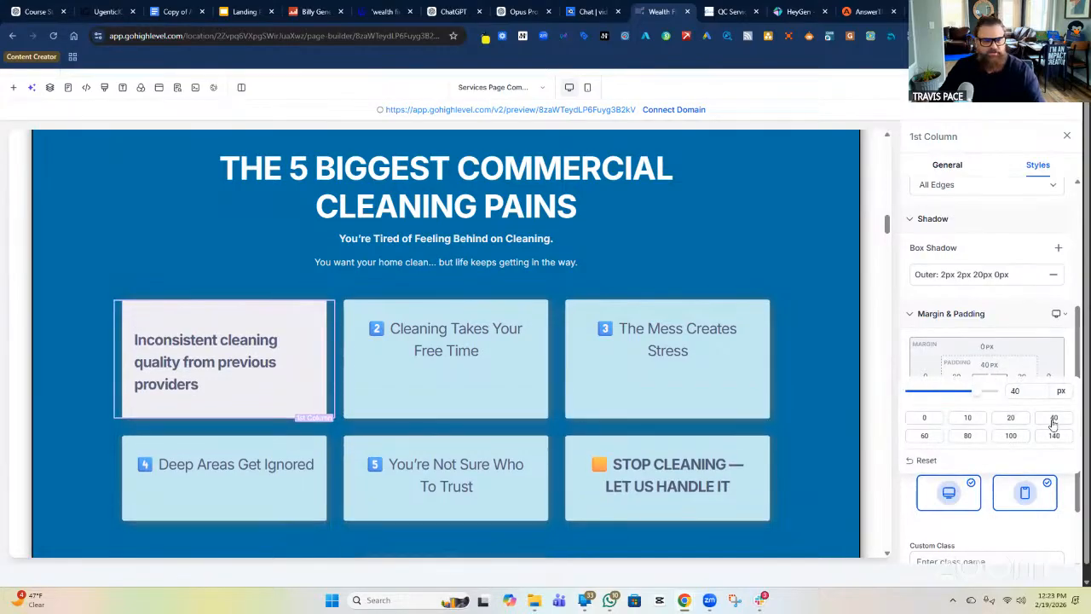
pyautogui.click(277, 353)
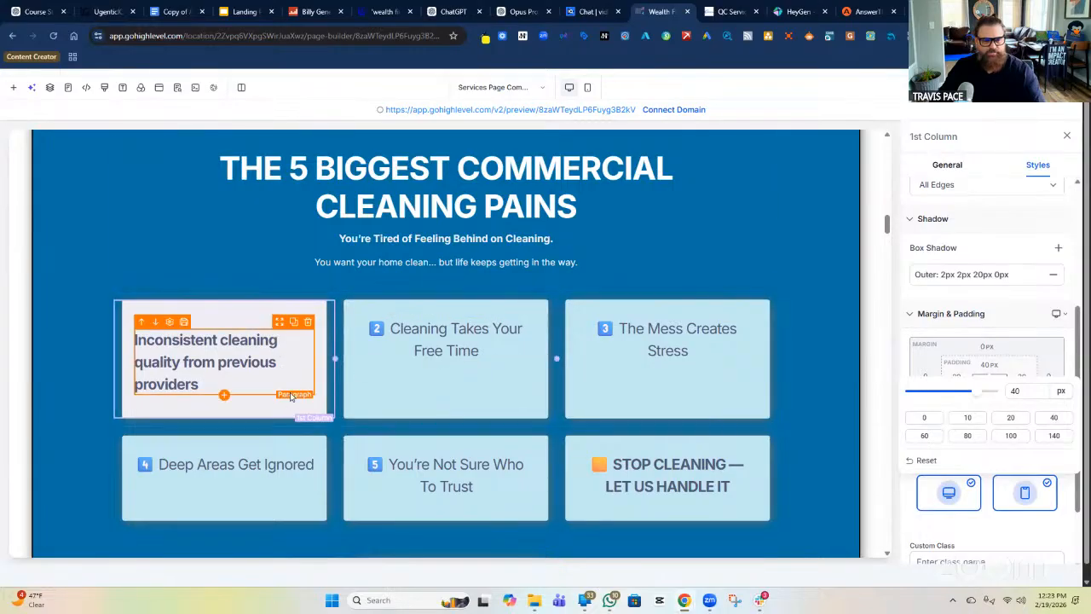
pyautogui.click(1020, 360)
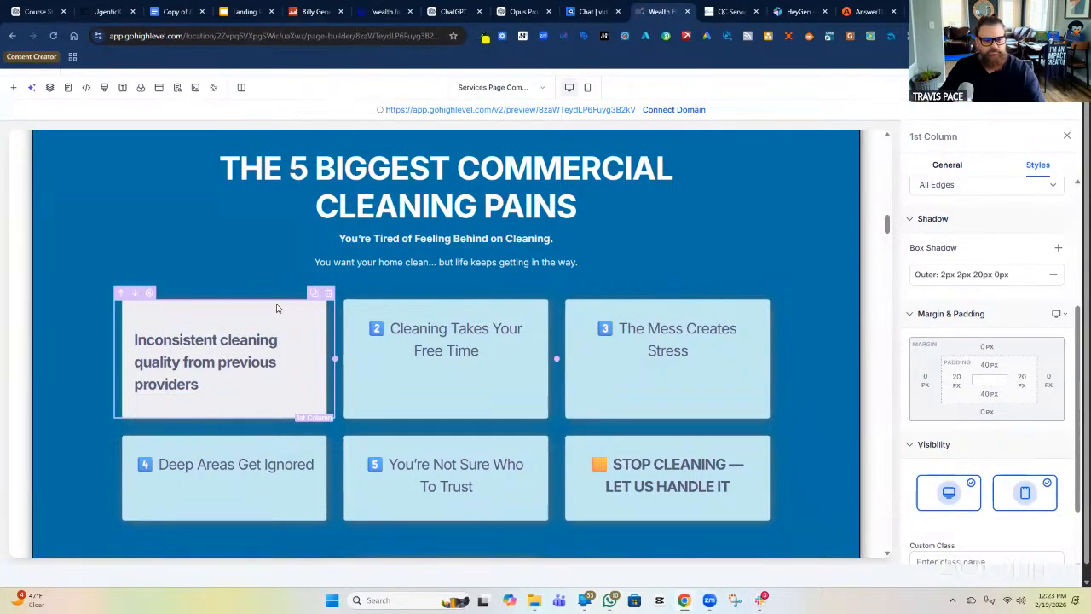
# Step: Try centering the text of the first pain card and return it to left alignment
pyautogui.scroll(4, 971, 266)
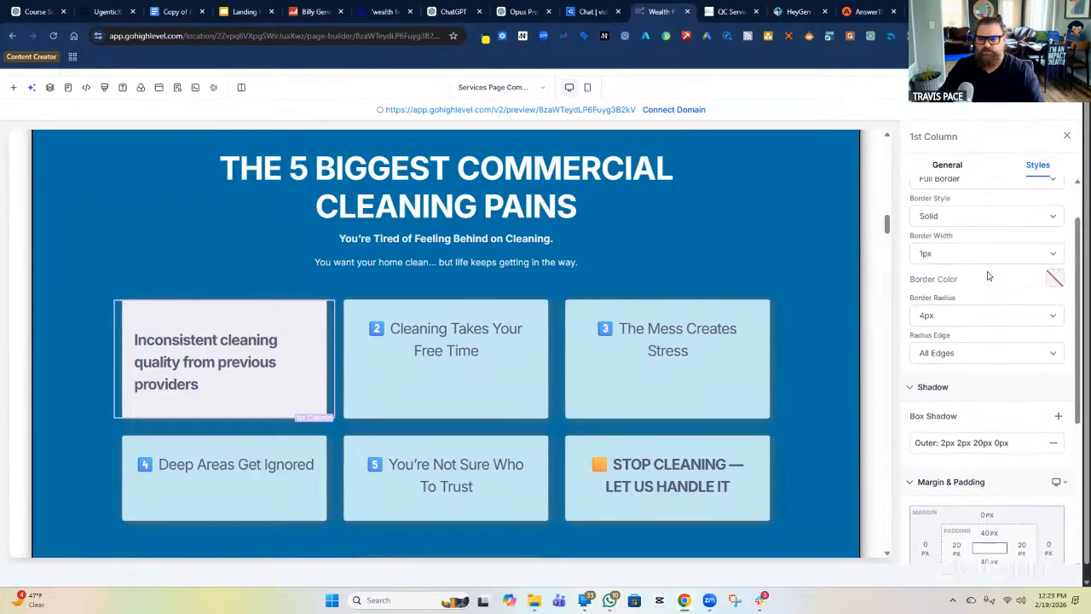
pyautogui.scroll(2, 988, 276)
pyautogui.click(946, 165)
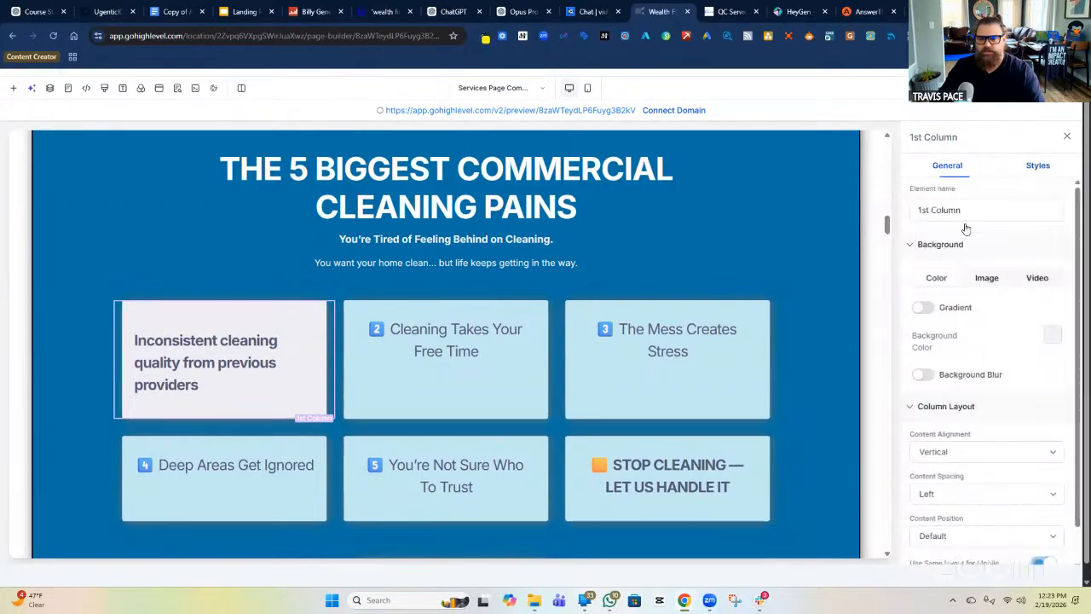
pyautogui.click(291, 359)
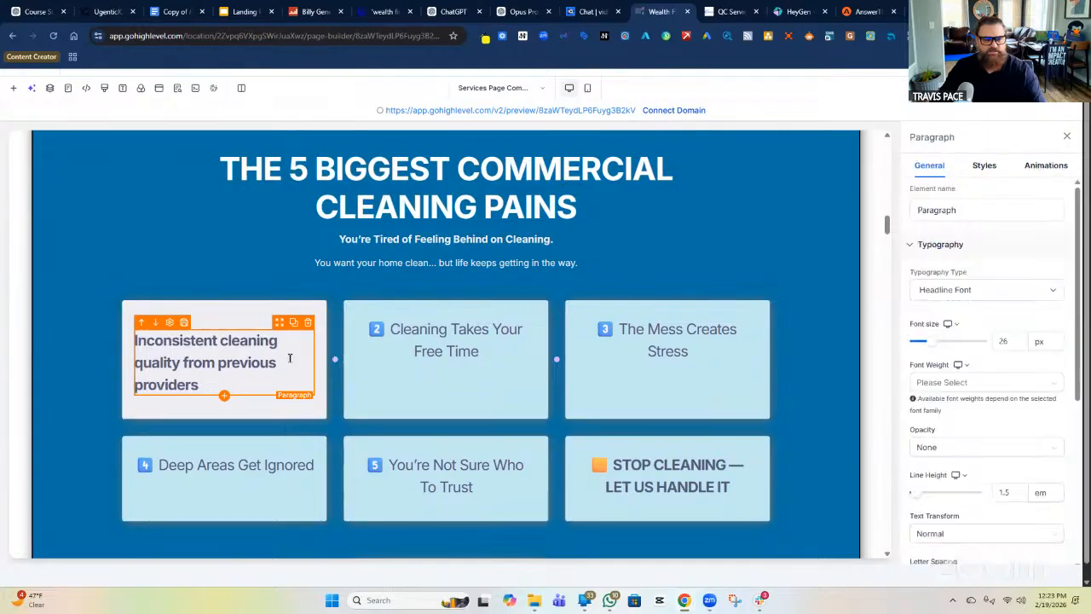
pyautogui.click(983, 167)
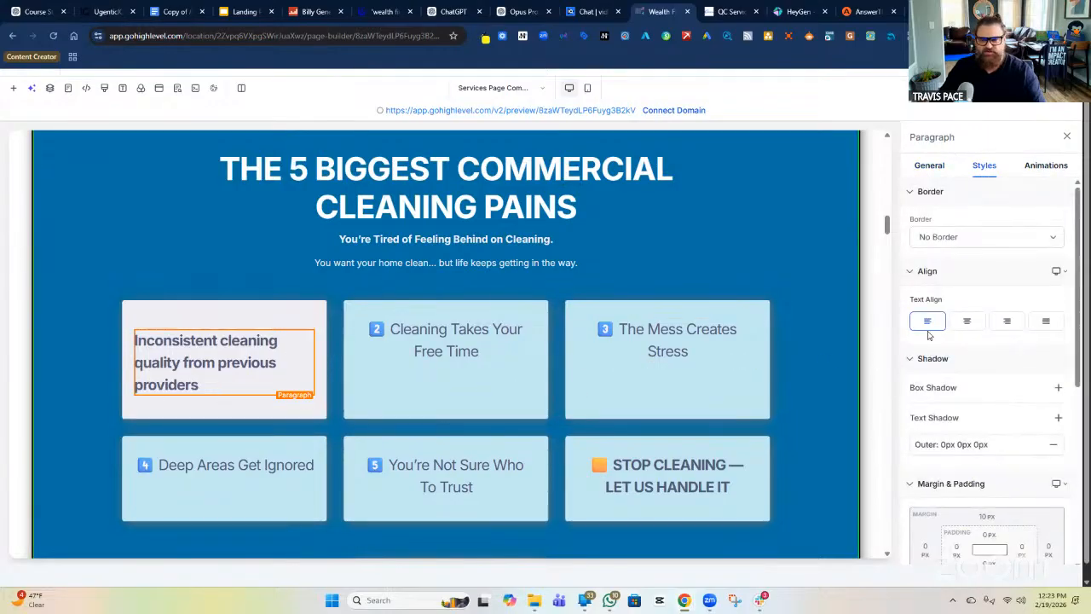
pyautogui.click(967, 326)
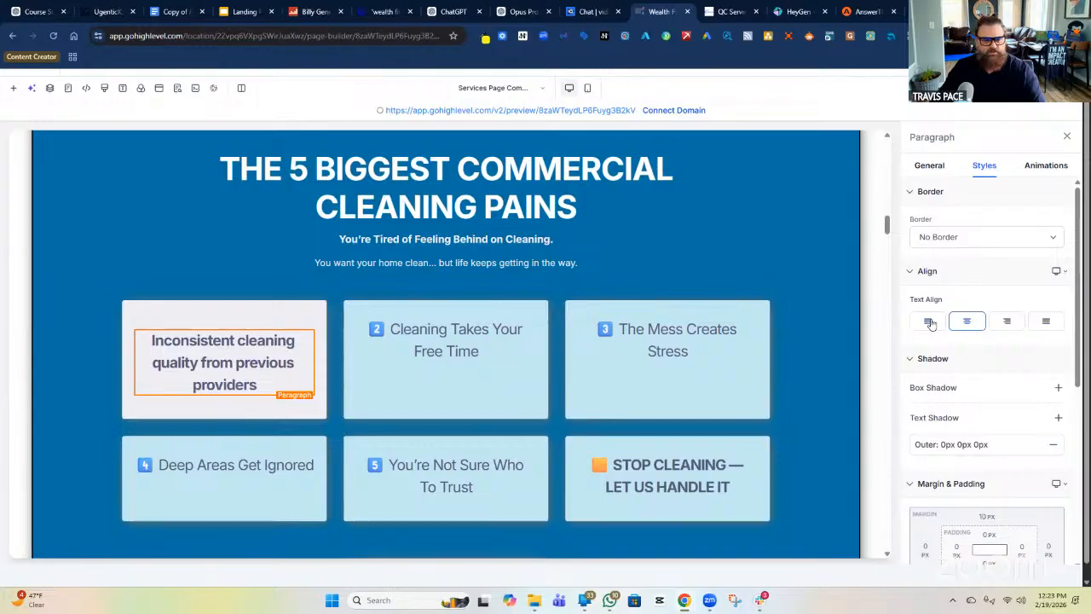
pyautogui.click(928, 321)
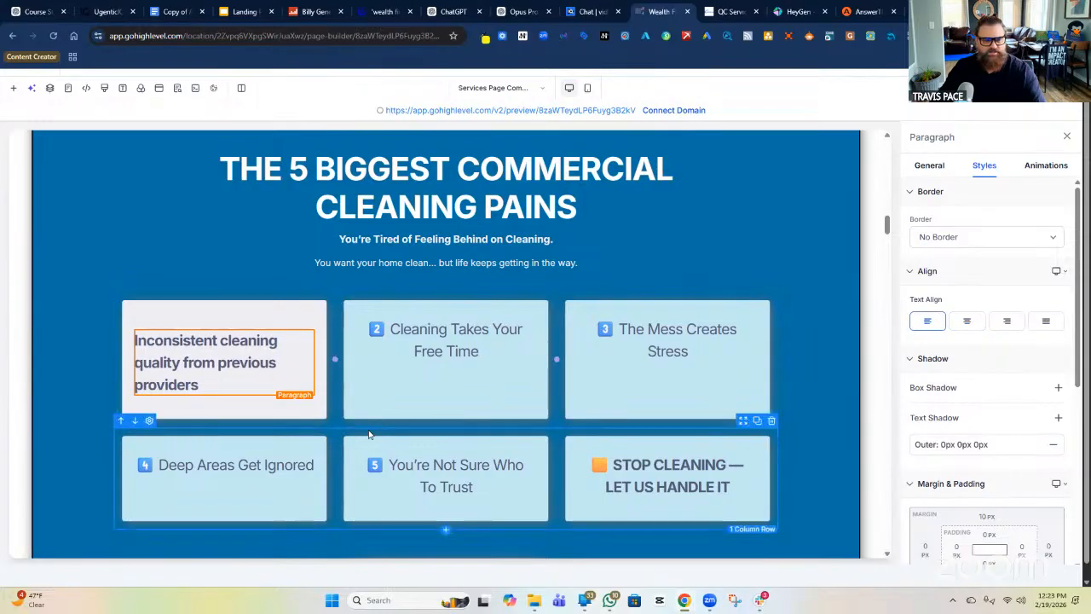
# Step: Round the first pain card's column with a 25px border radius and center its text
pyautogui.click(288, 318)
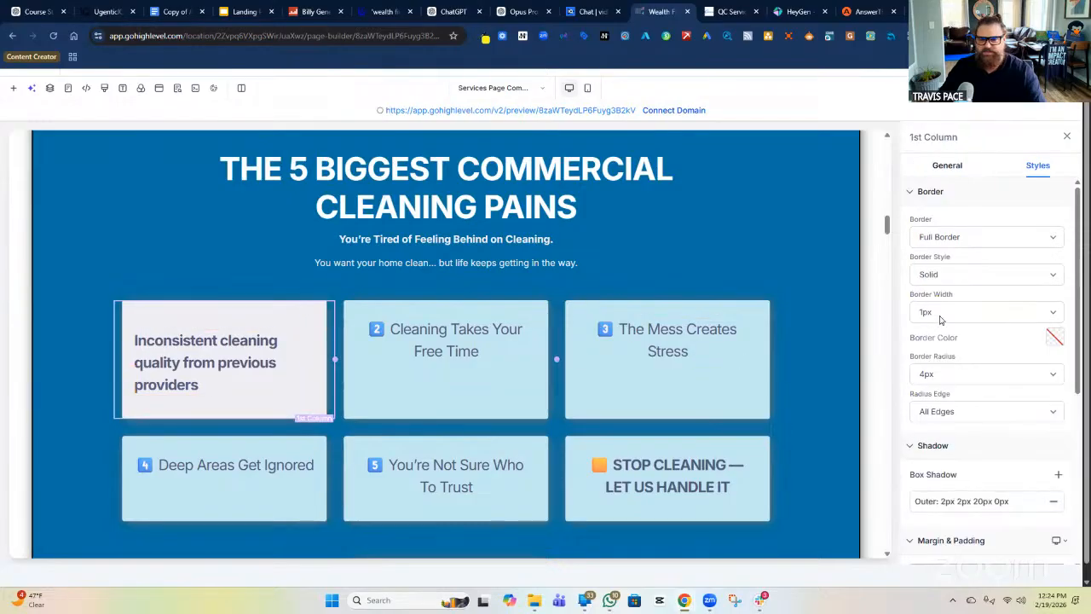
pyautogui.click(944, 375)
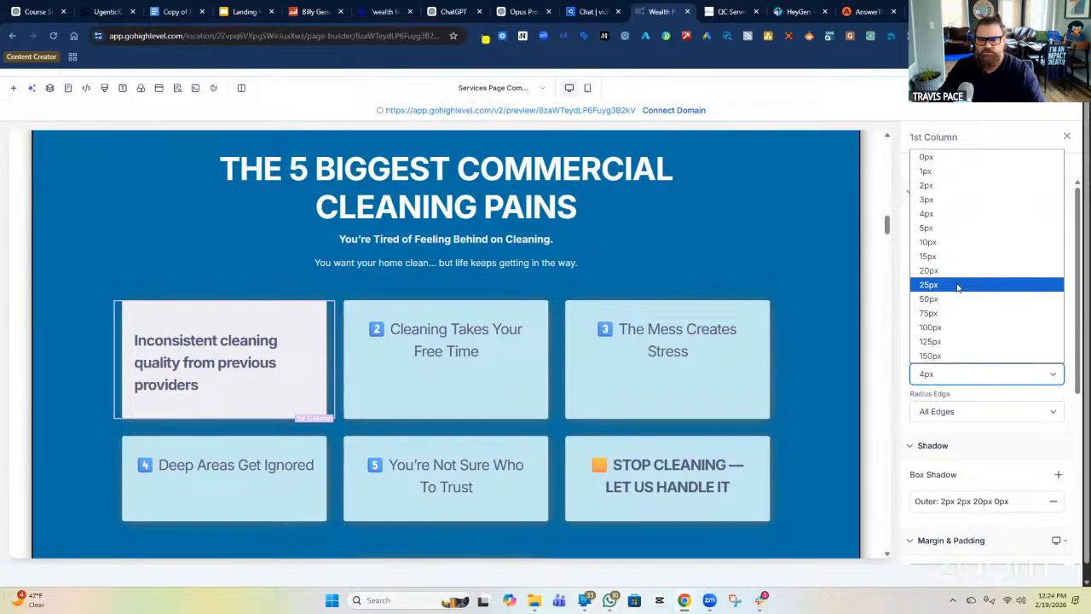
pyautogui.click(957, 287)
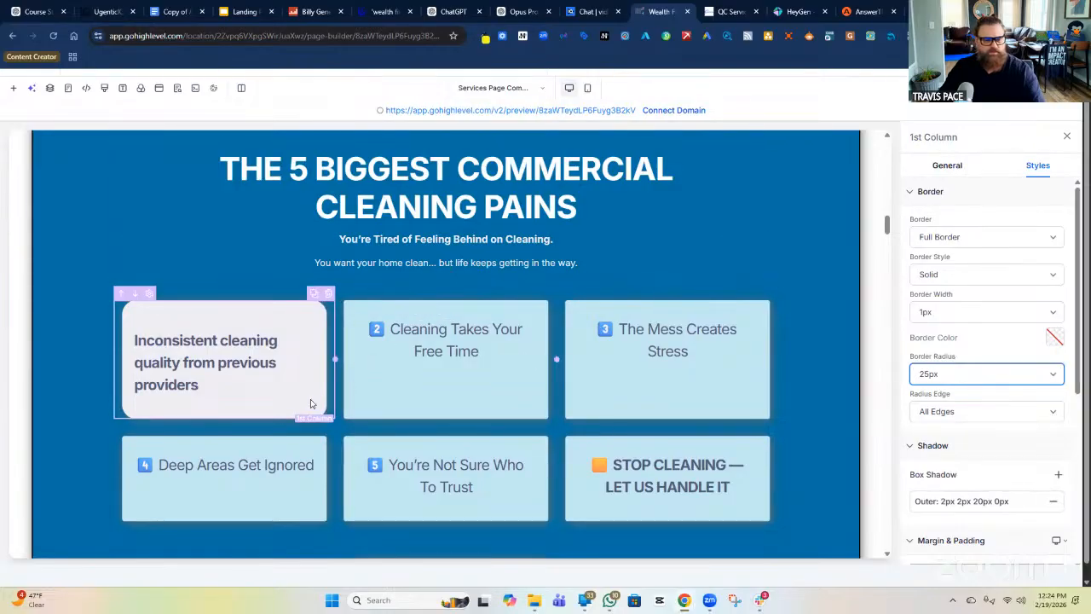
pyautogui.click(272, 387)
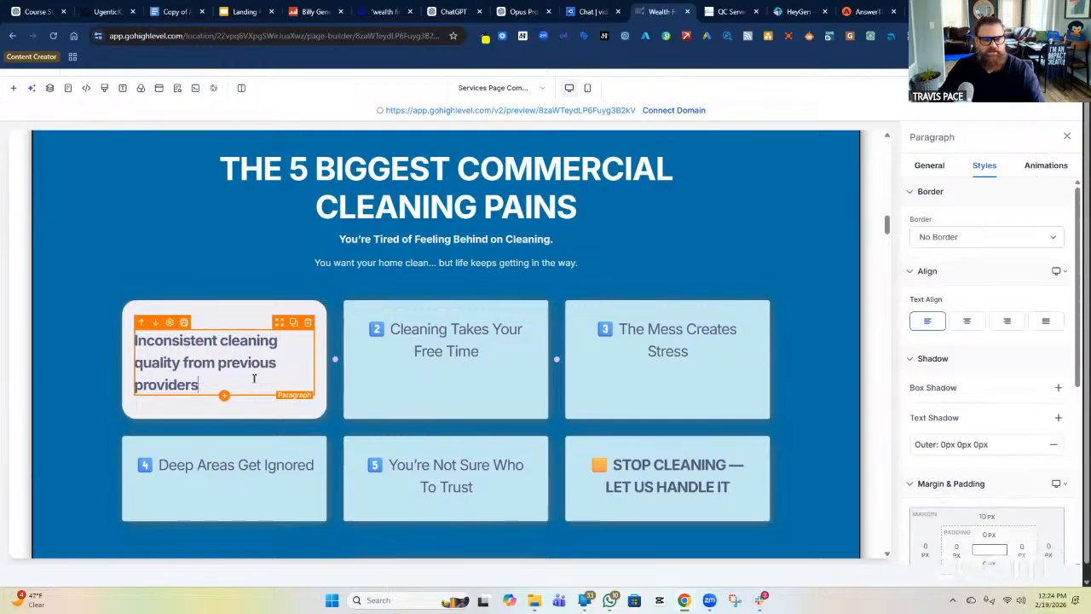
pyautogui.click(964, 322)
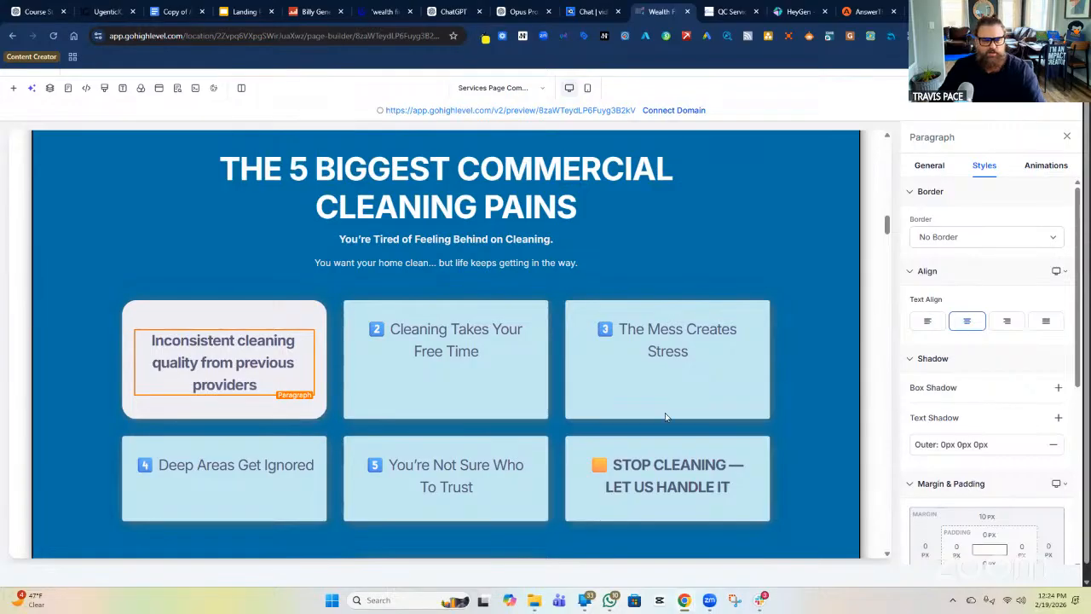
# Step: Set the first pain card's border color to black and review its outer box shadow settings
pyautogui.click(287, 422)
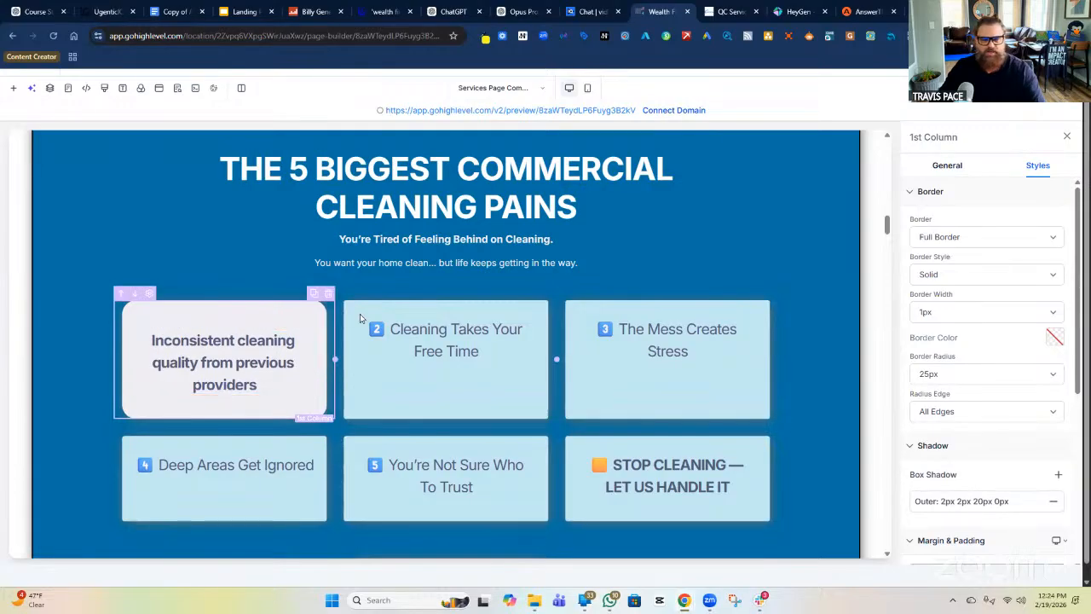
pyautogui.click(1055, 337)
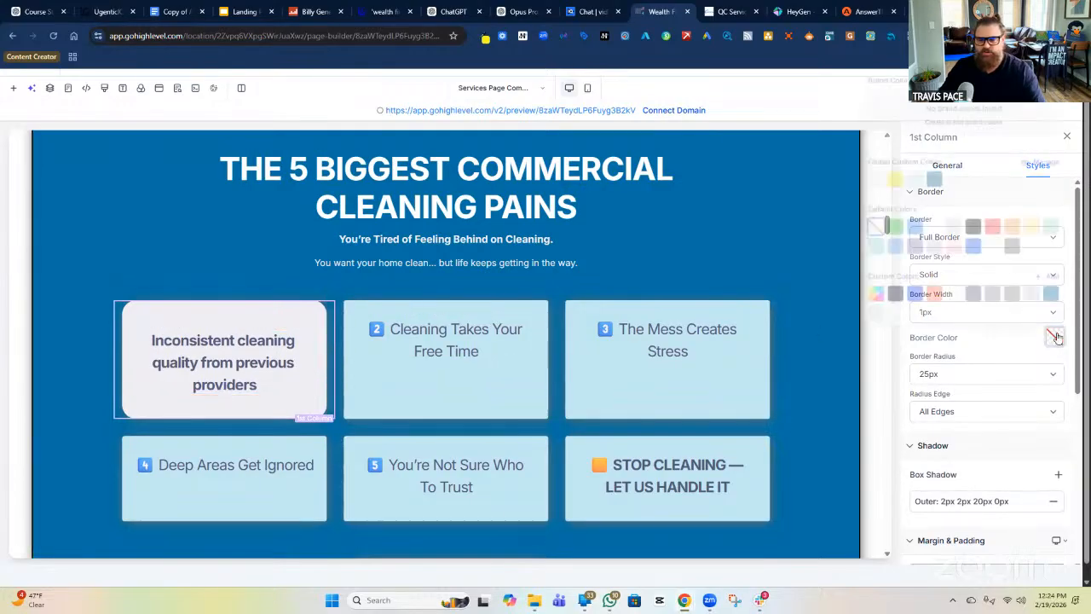
pyautogui.click(963, 216)
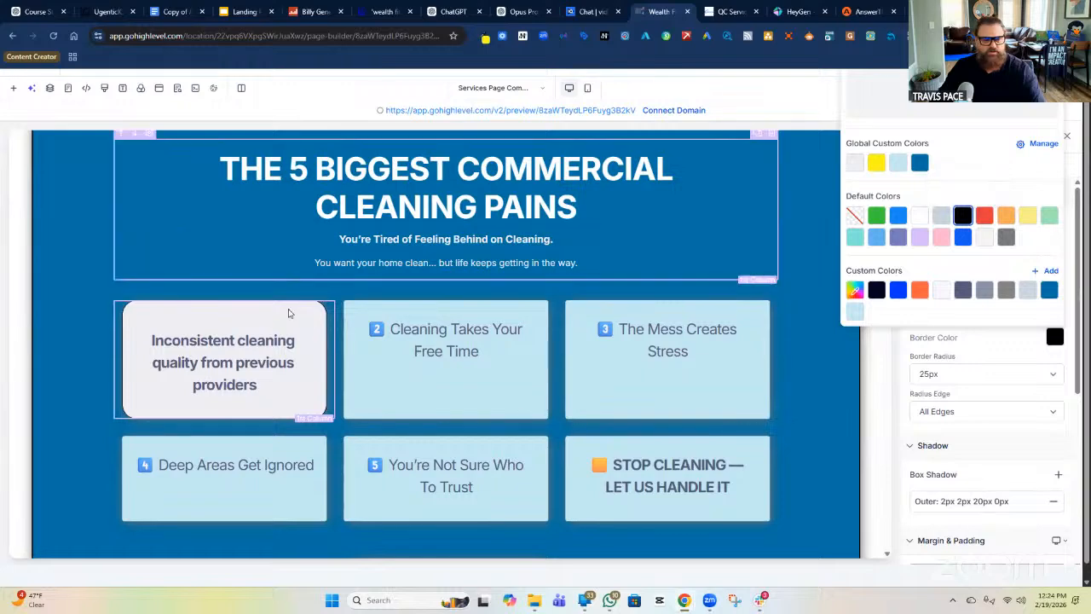
pyautogui.click(983, 498)
pyautogui.scroll(-2, 986, 409)
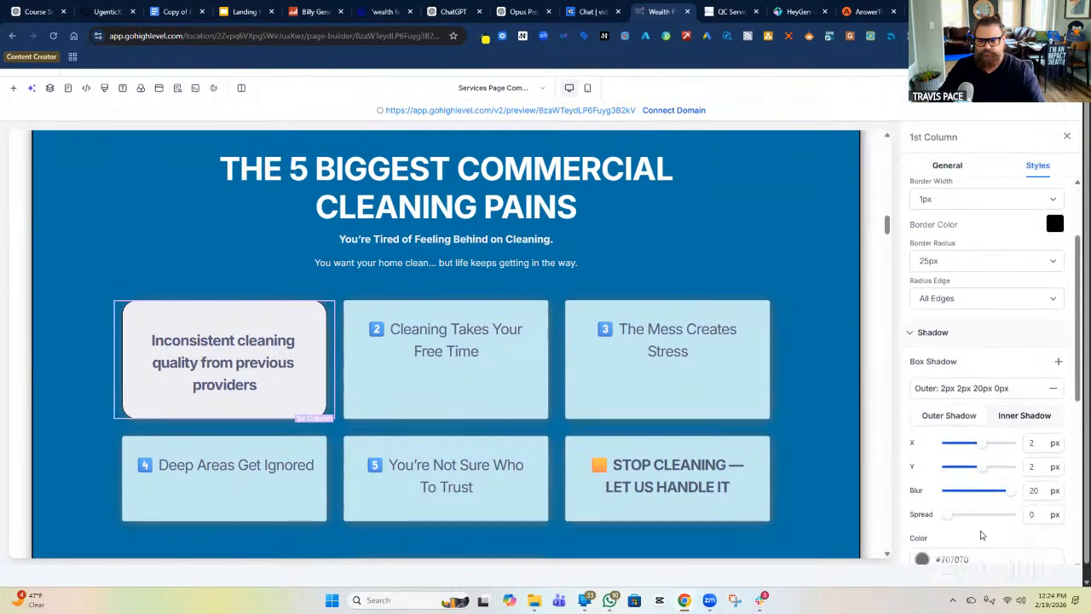
pyautogui.scroll(-2, 967, 507)
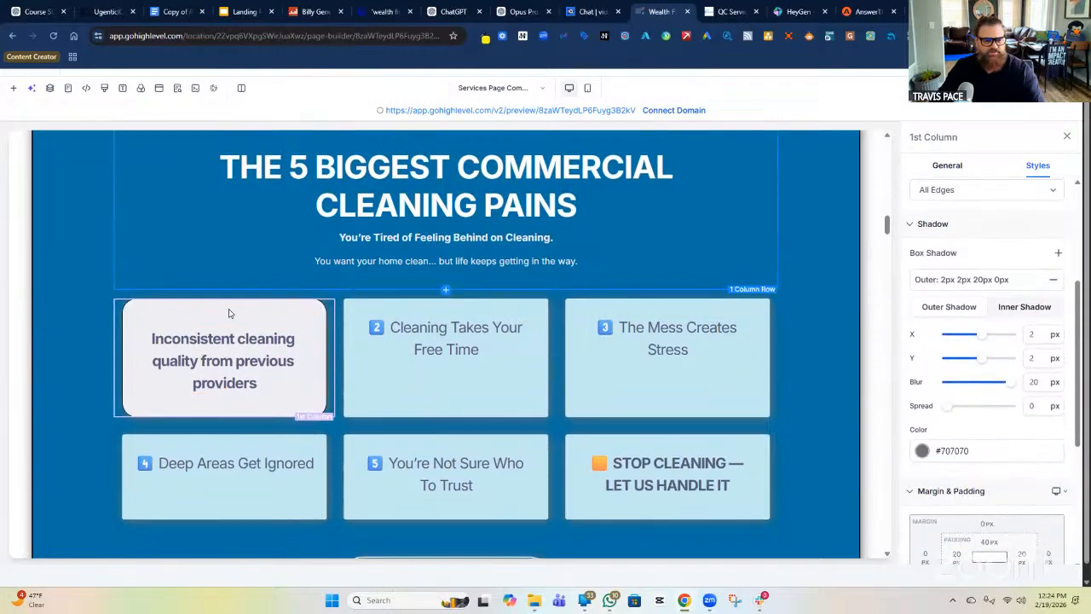
pyautogui.click(47, 441)
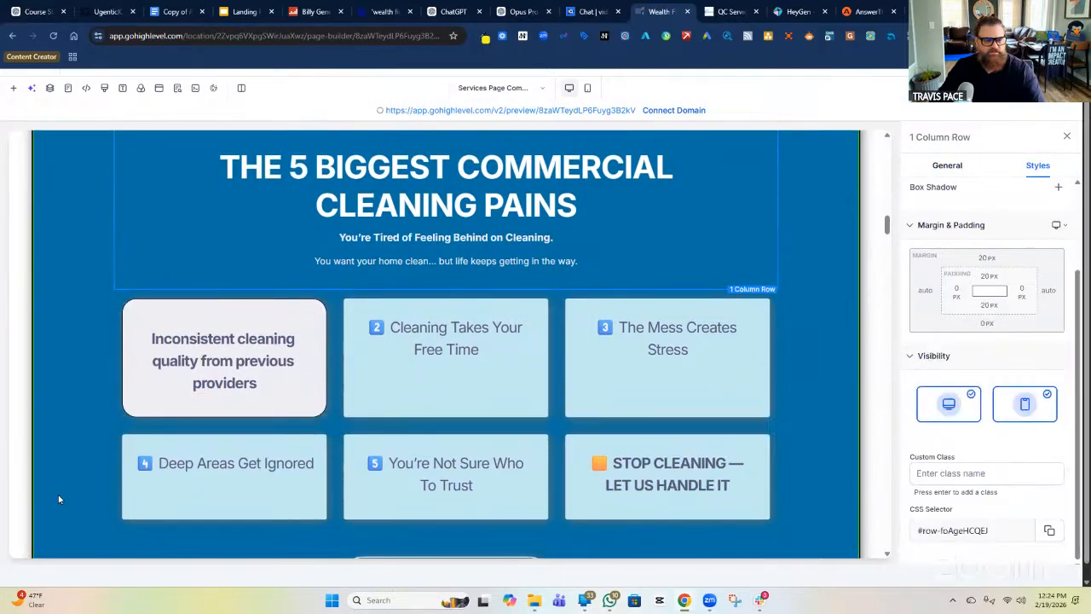
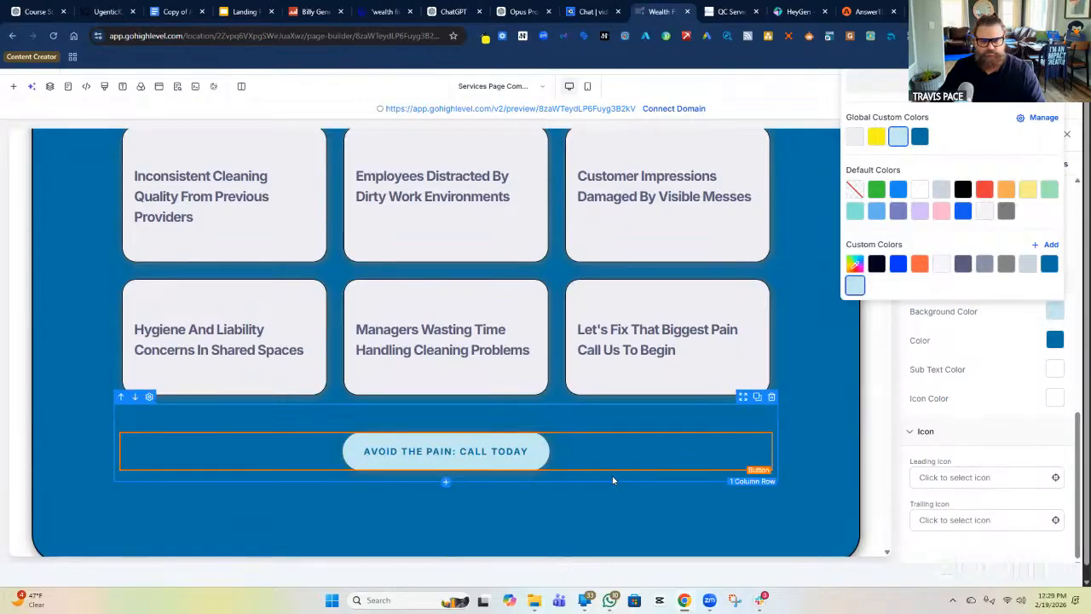
# Step: Examine the restyled commercial pains section, its cards and call button, and the client reviews section below it
pyautogui.click(790, 407)
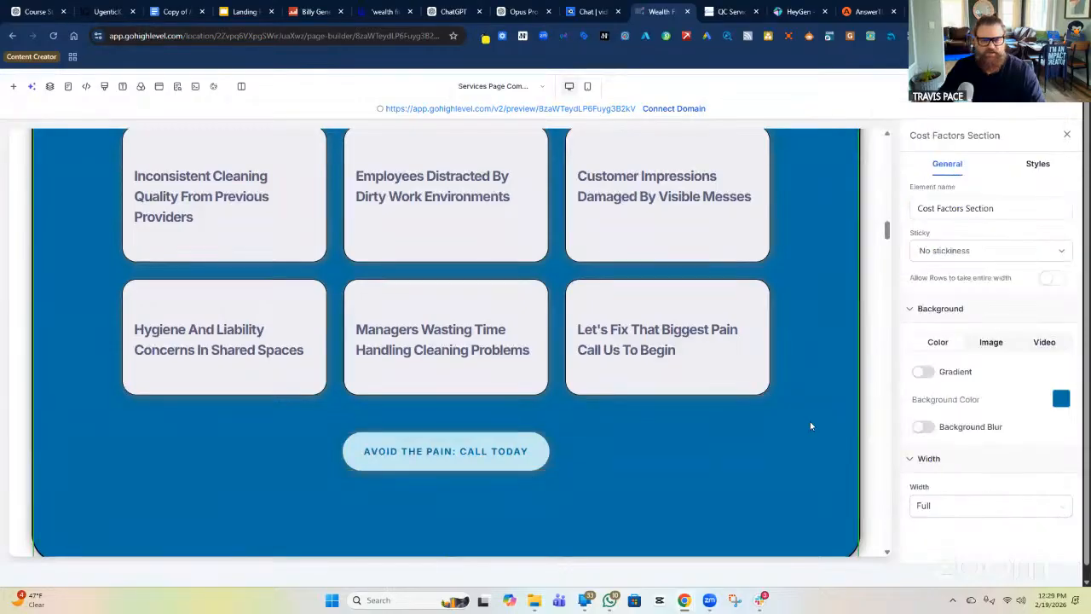
pyautogui.scroll(3, 809, 421)
pyautogui.scroll(1, 810, 425)
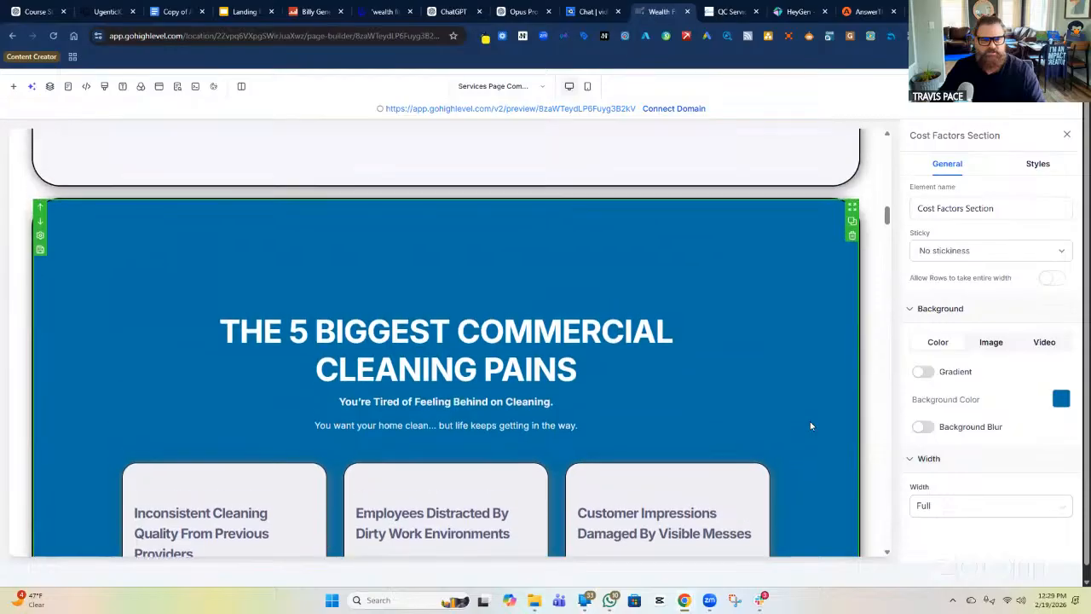
pyautogui.scroll(-2, 810, 425)
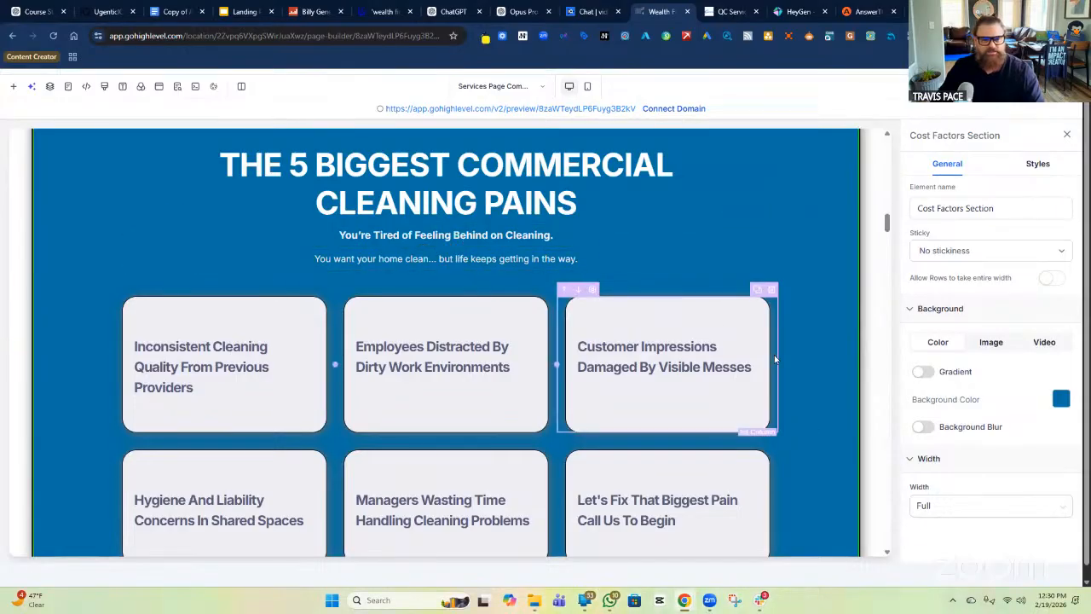
pyautogui.scroll(-2, 771, 354)
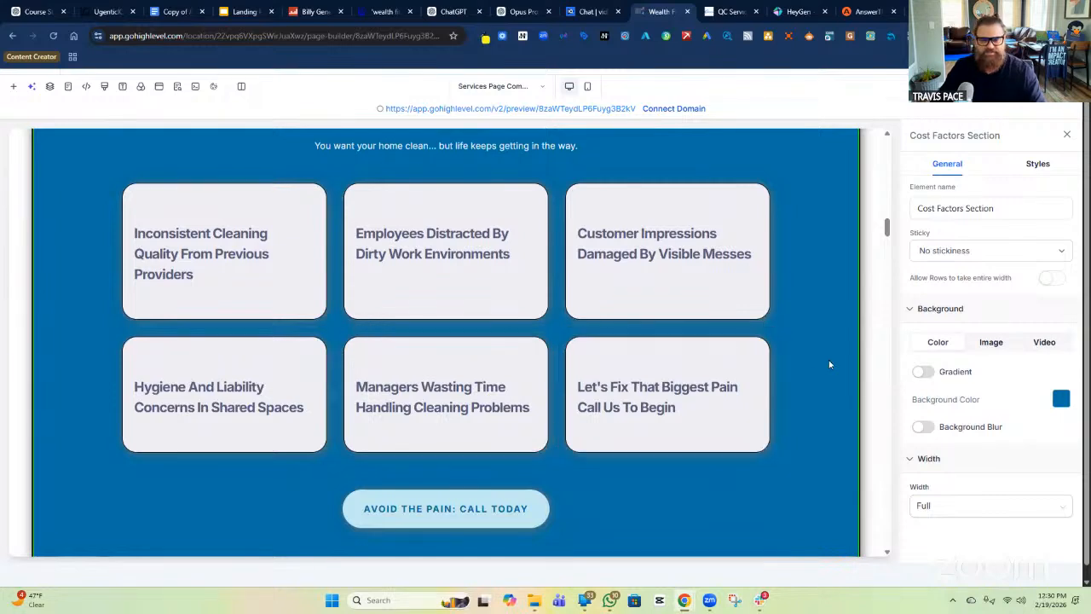
pyautogui.click(1065, 138)
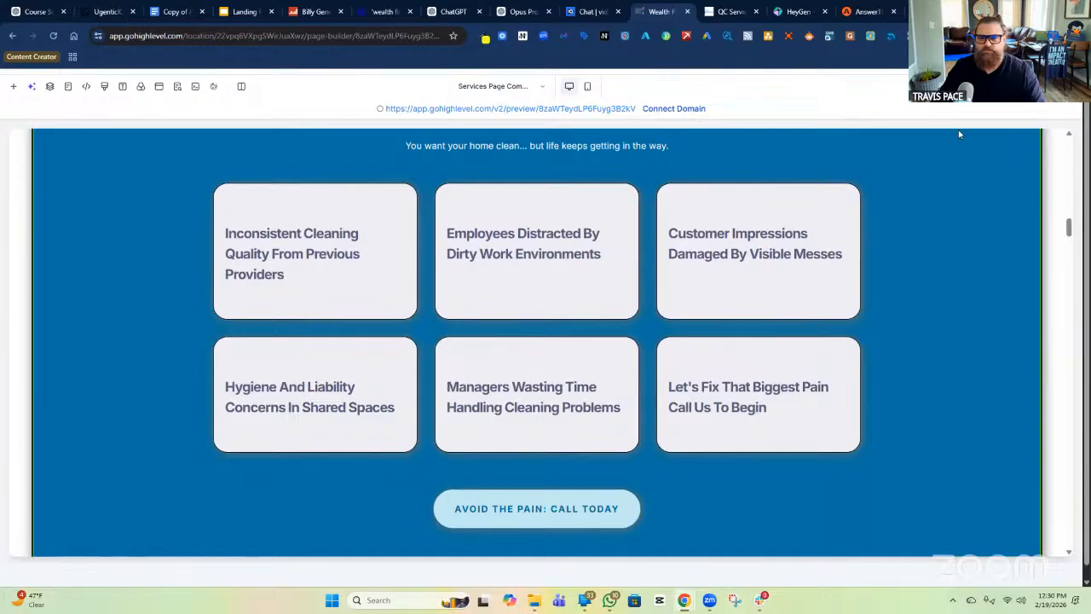
pyautogui.scroll(-3, 821, 364)
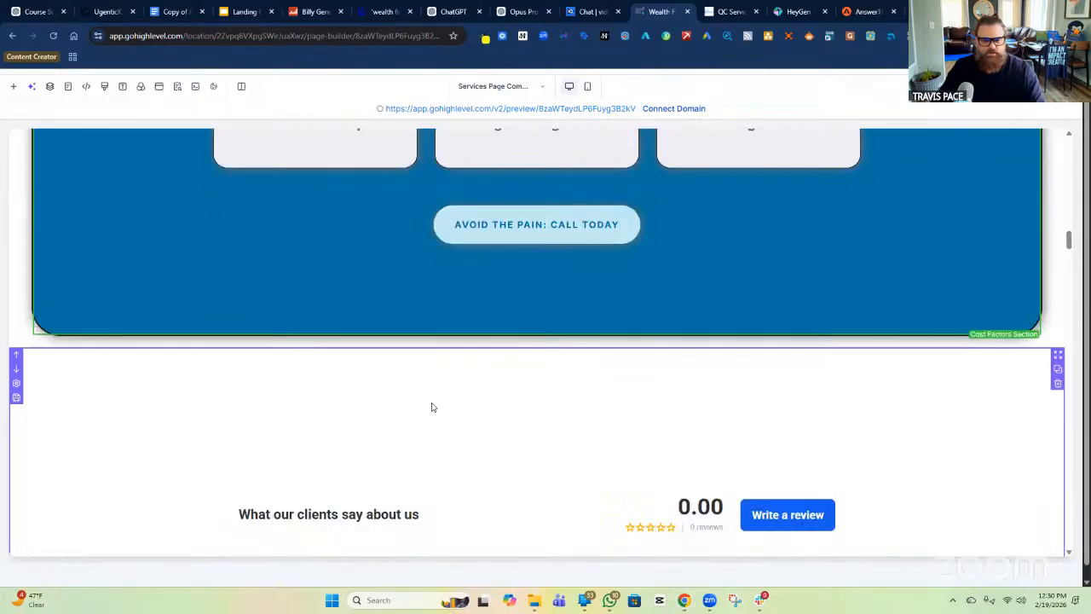
pyautogui.scroll(5, 343, 374)
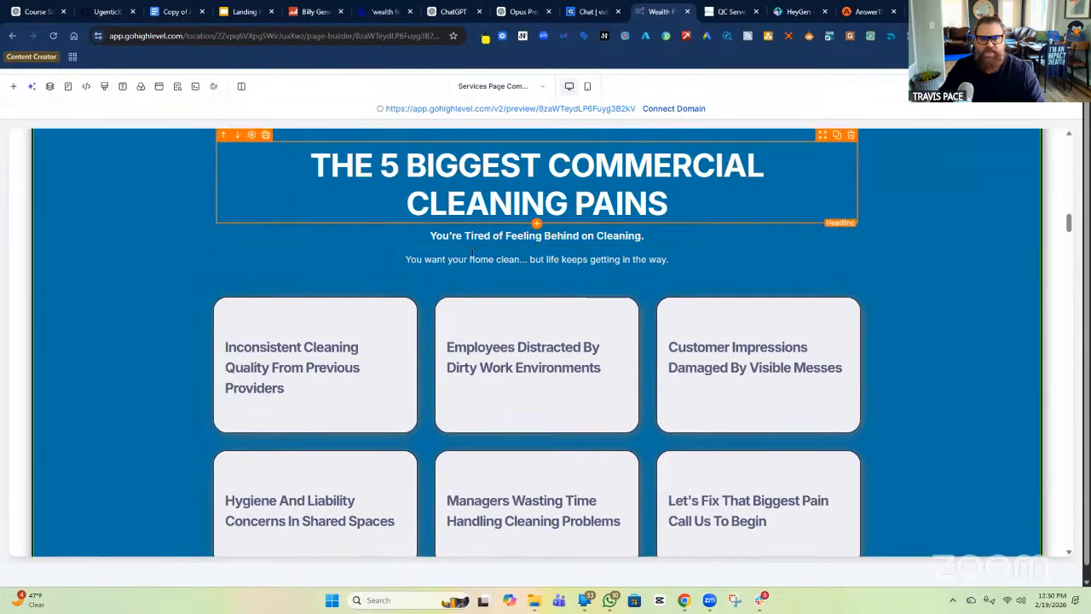
pyautogui.scroll(-3, 343, 251)
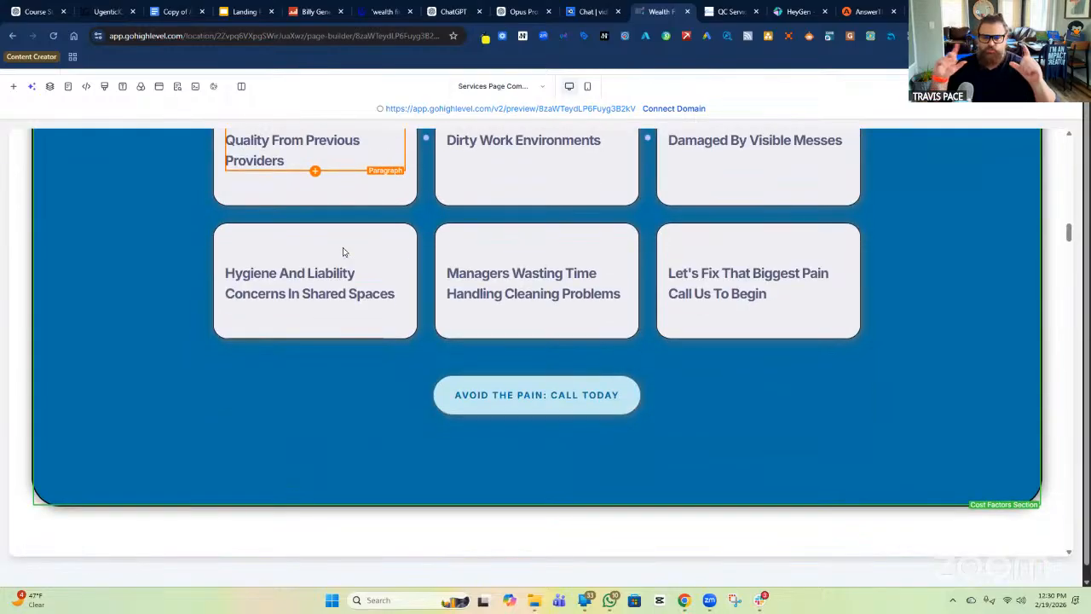
pyautogui.scroll(-3, 208, 303)
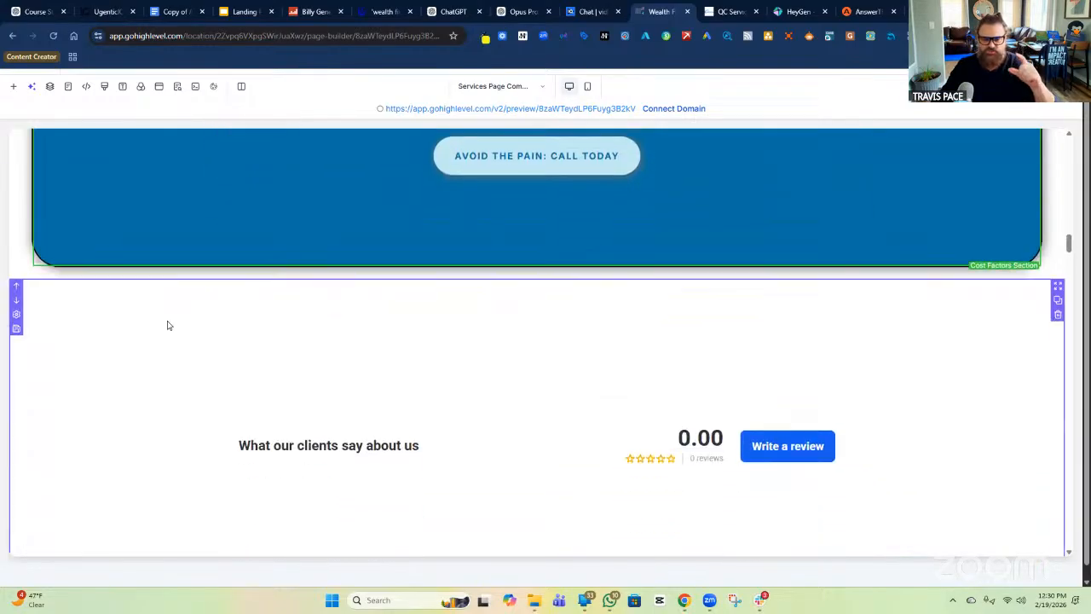
pyautogui.scroll(-1, 179, 304)
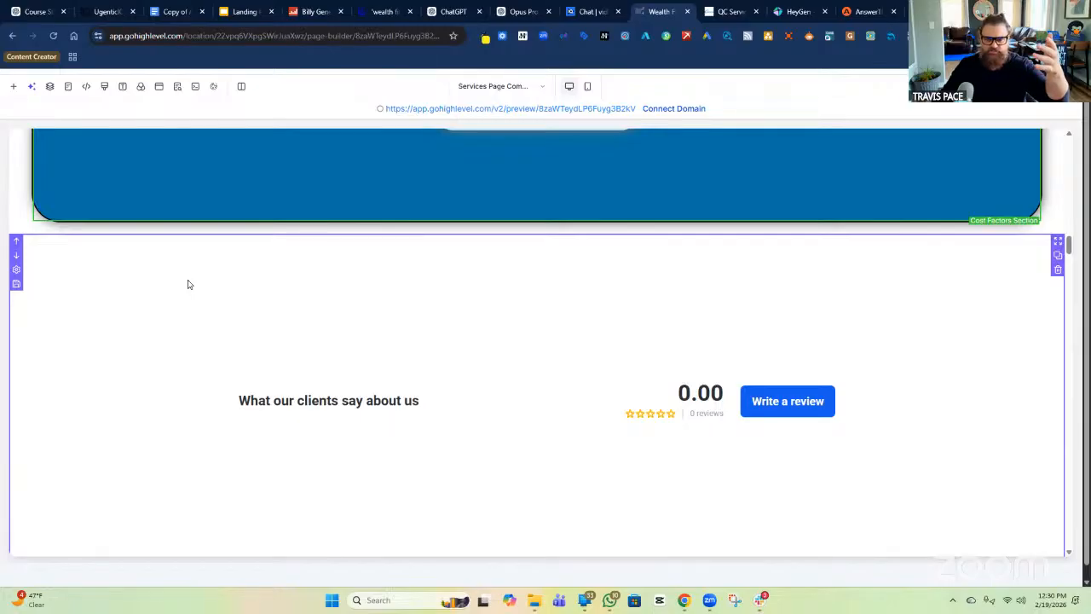
# Step: Insert the saved "Services5: 5 biggest solutions" section template below the client reviews section and look through its content
pyautogui.scroll(-4, 189, 283)
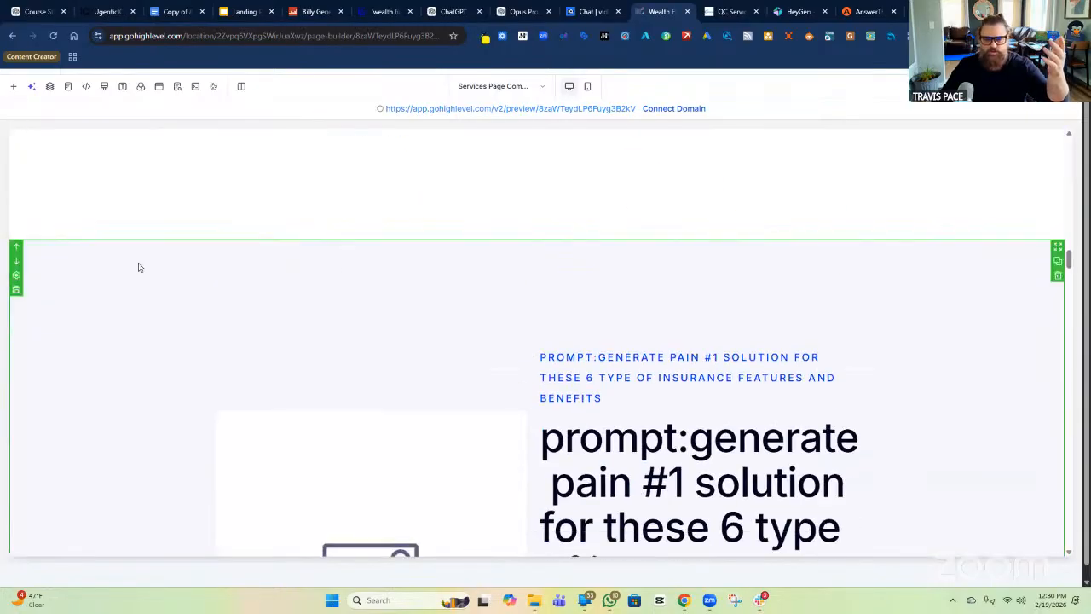
pyautogui.click(139, 268)
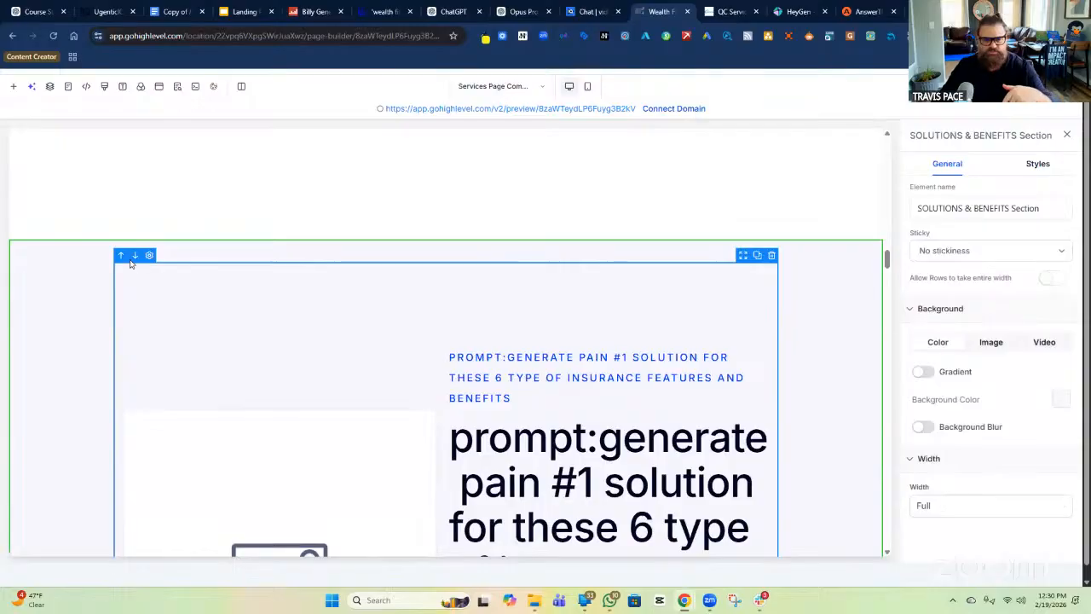
pyautogui.click(13, 87)
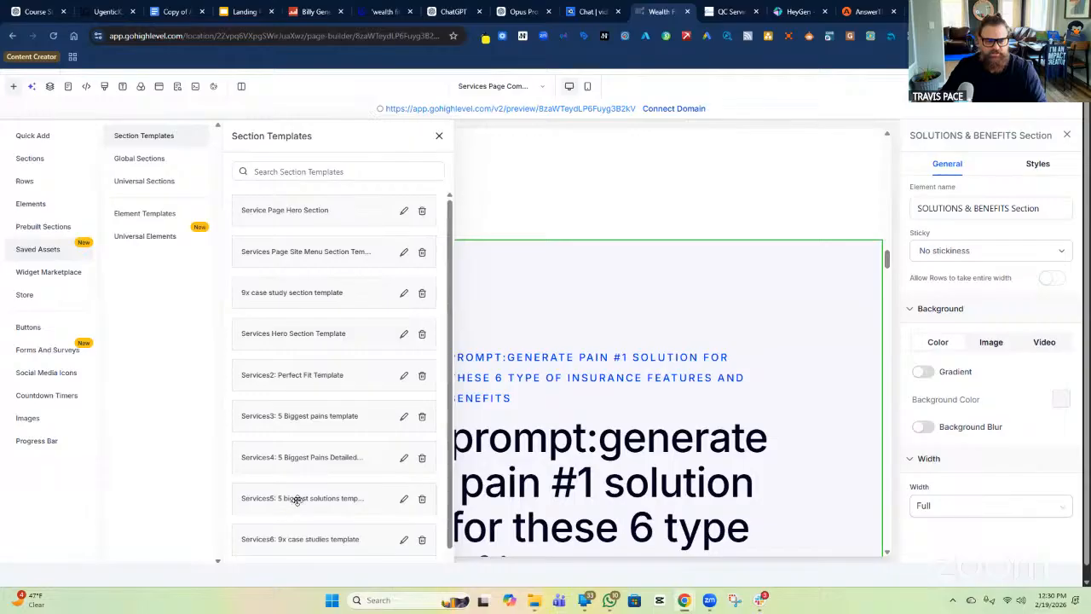
pyautogui.moveTo(337, 491); pyautogui.dragTo(610, 328)
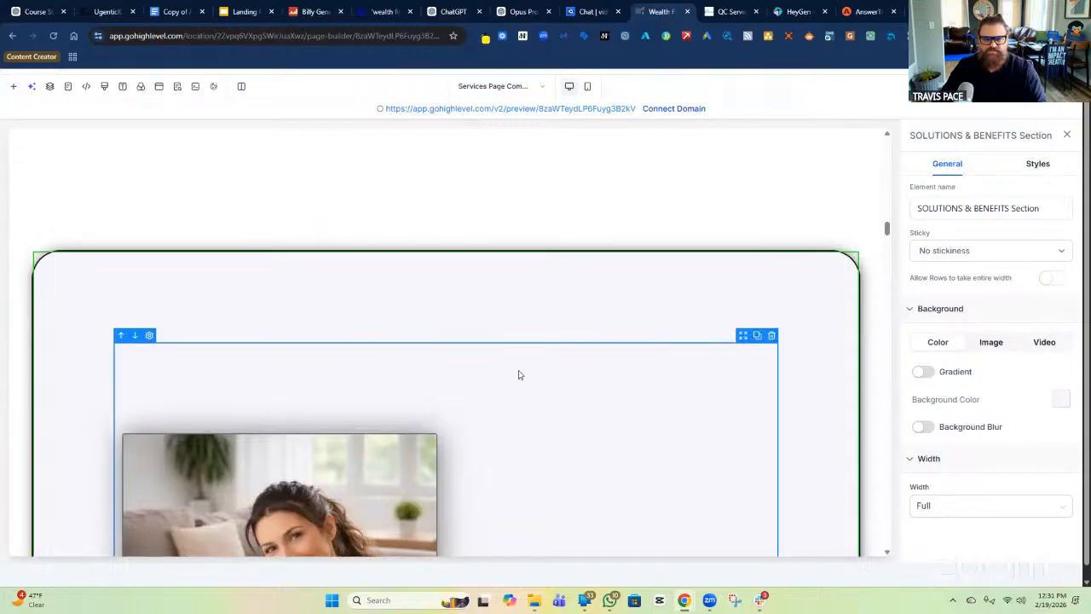
pyautogui.scroll(2, 316, 268)
pyautogui.scroll(-5, 405, 418)
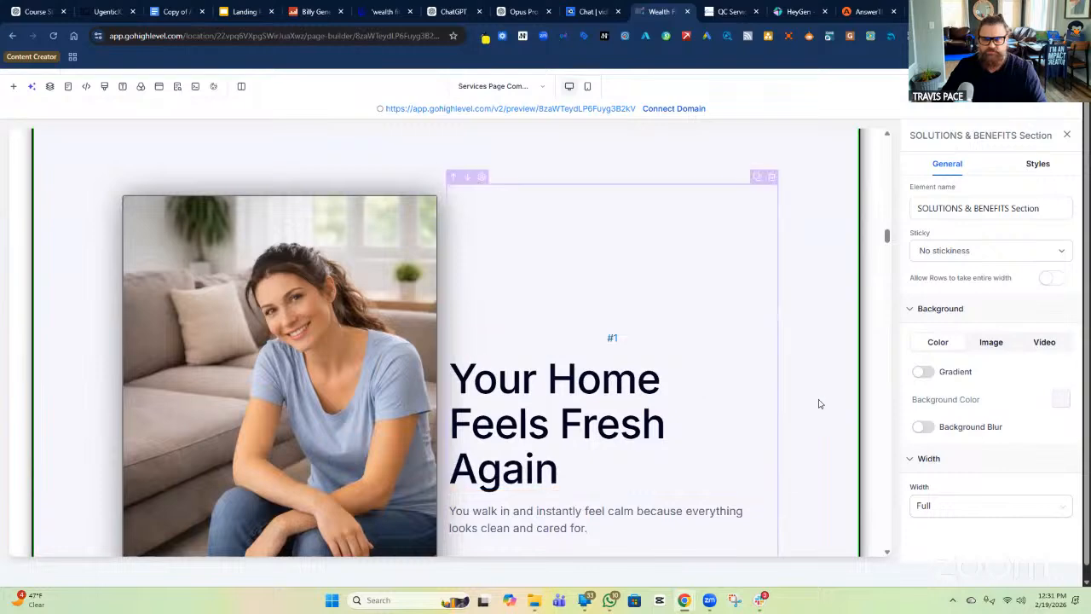
pyautogui.scroll(3, 819, 402)
pyautogui.scroll(-12, 819, 403)
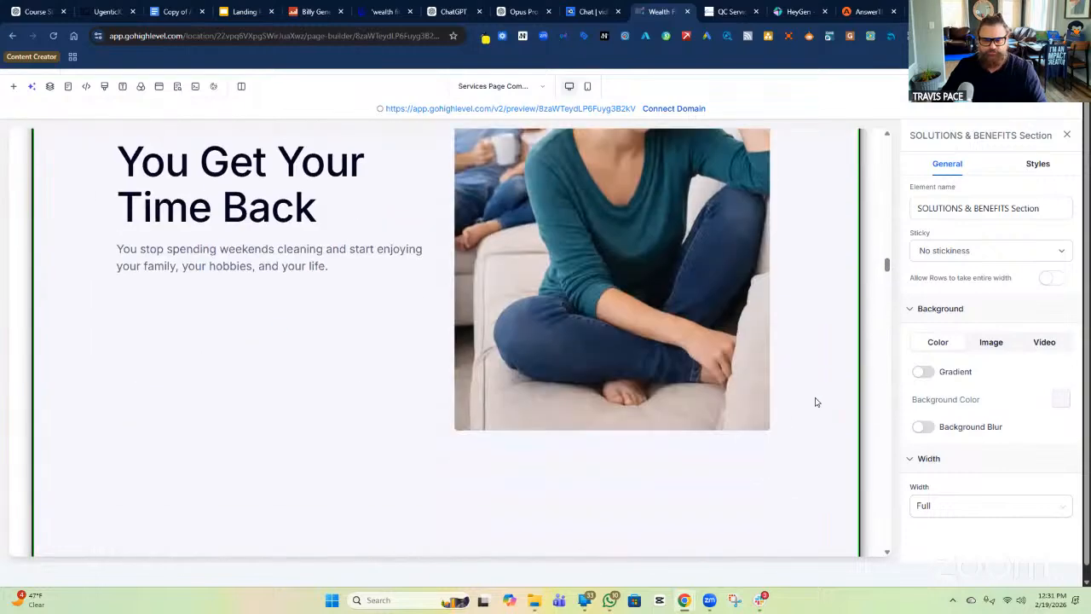
pyautogui.scroll(-8, 604, 340)
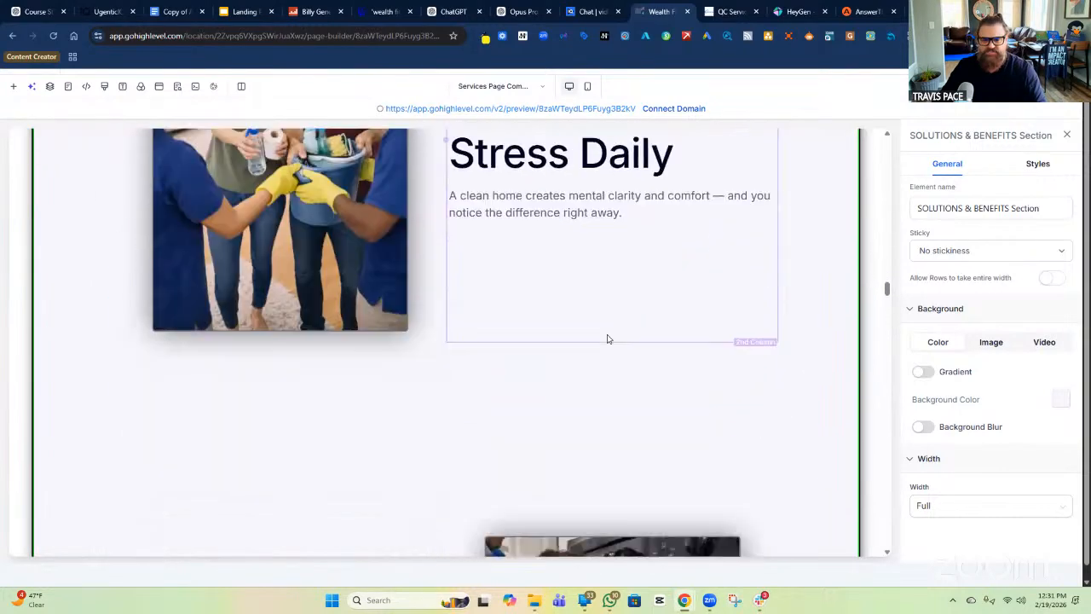
# Step: Delete the placeholder pain-solution section with the insurance prompts below the biggest solutions section, and review the end of the solutions content
pyautogui.scroll(-6, 559, 305)
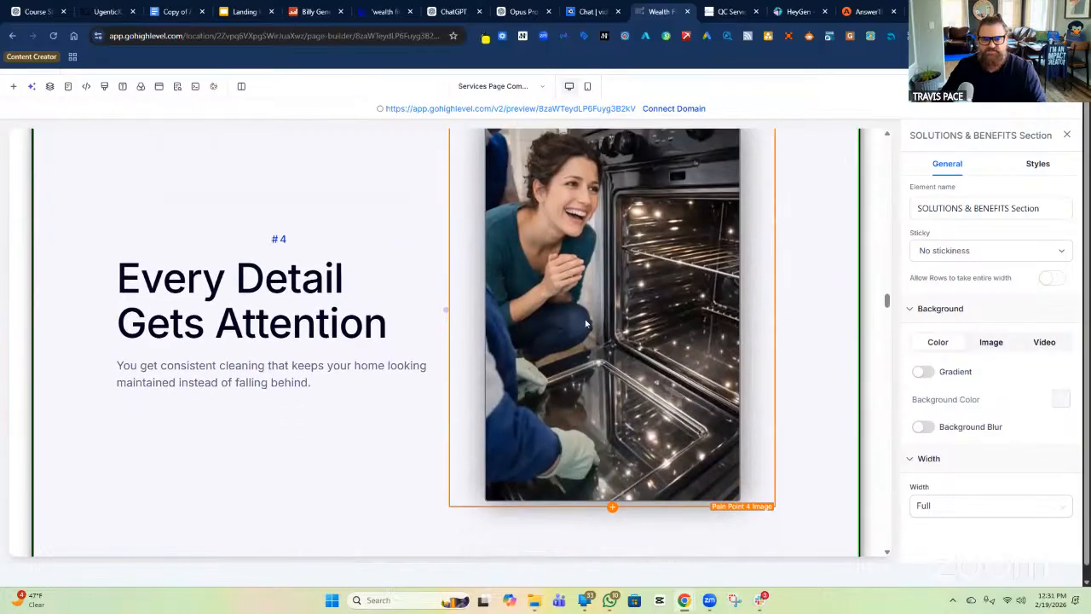
pyautogui.scroll(-5, 650, 339)
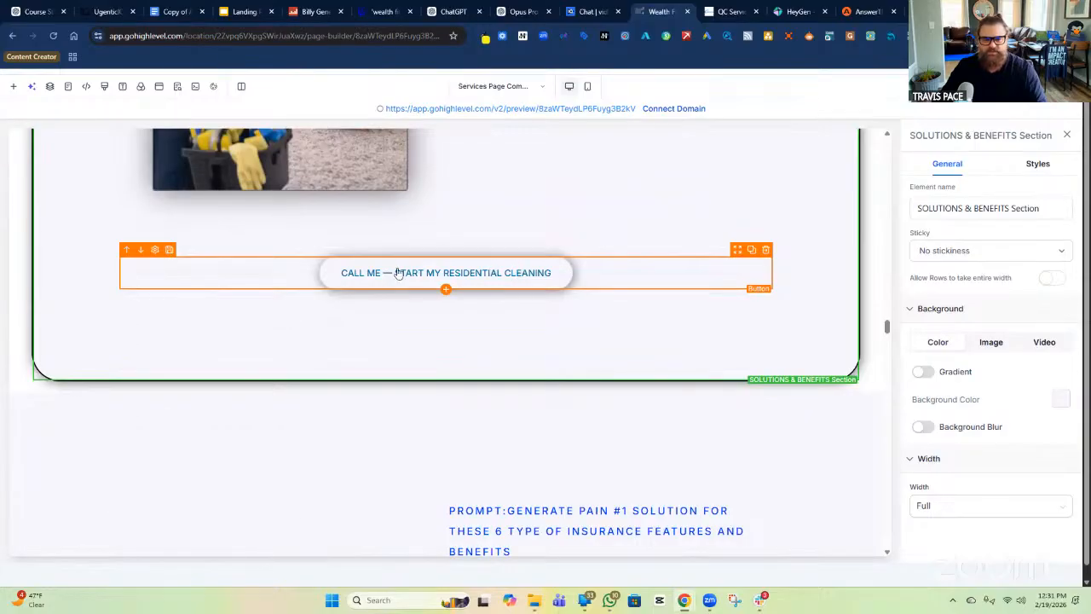
pyautogui.scroll(-3, 535, 277)
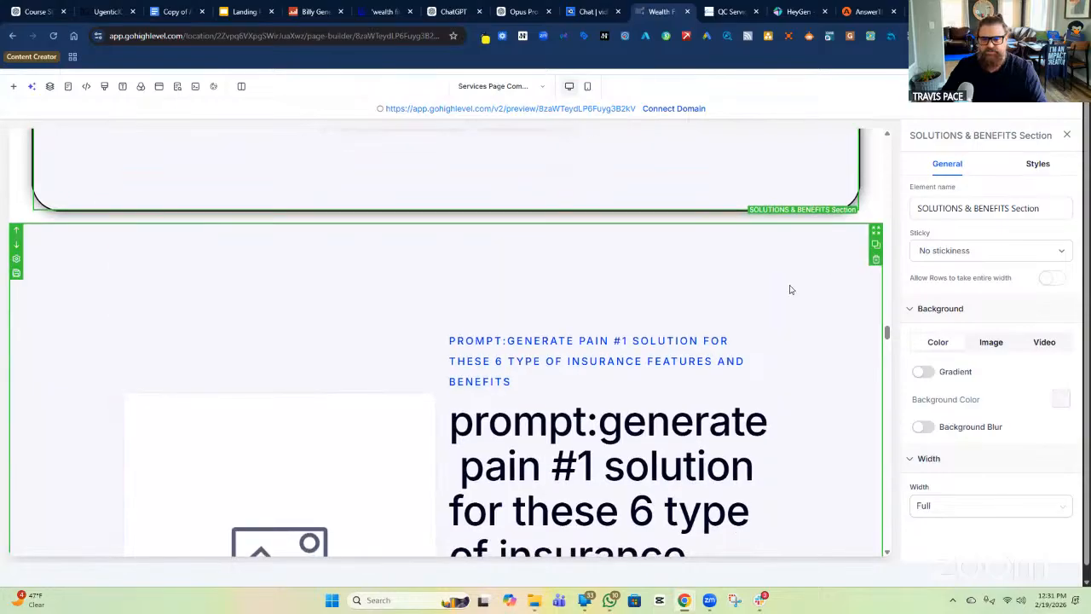
pyautogui.scroll(-3, 764, 389)
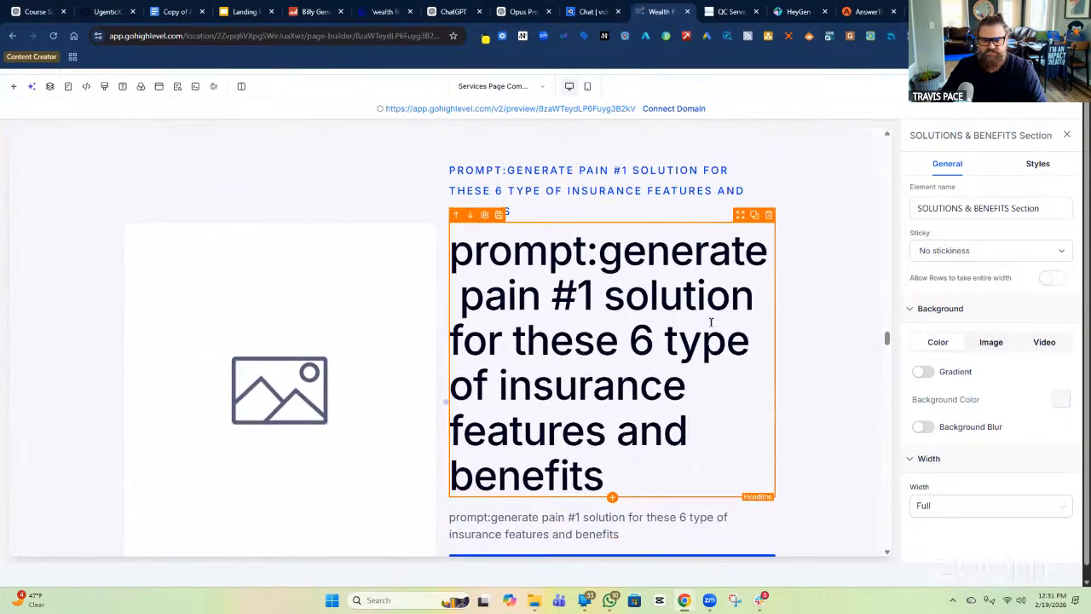
pyautogui.scroll(2, 597, 324)
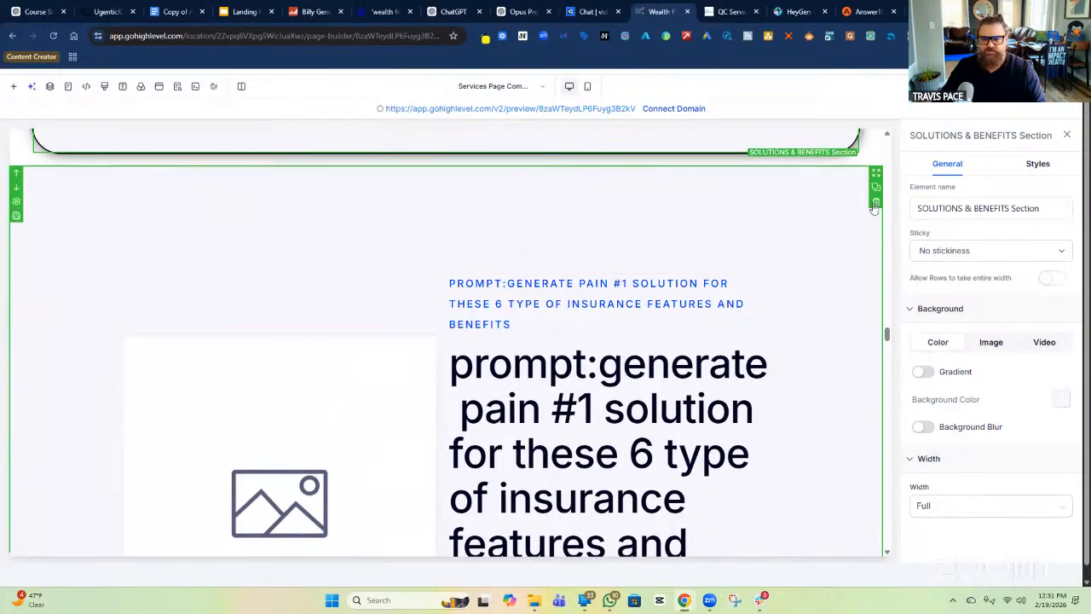
pyautogui.click(874, 205)
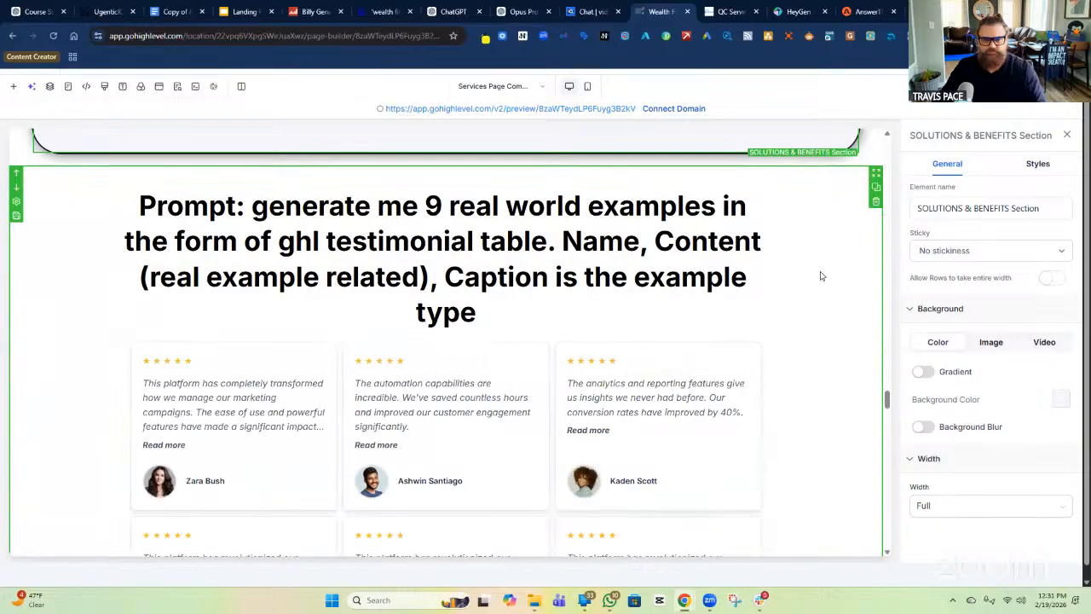
pyautogui.scroll(5, 821, 276)
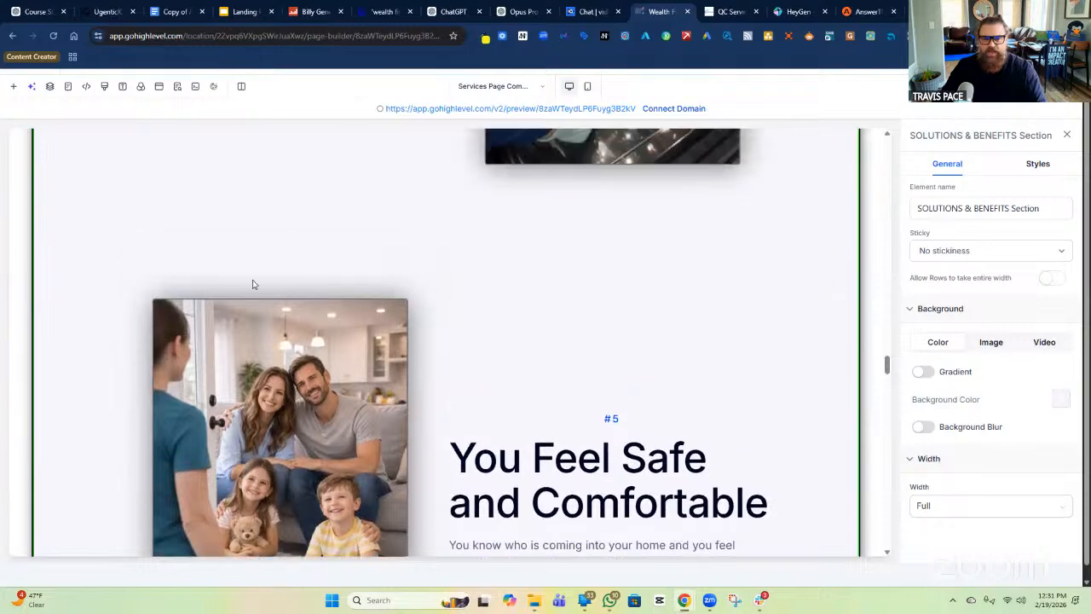
pyautogui.scroll(2, 389, 339)
pyautogui.scroll(-7, 480, 306)
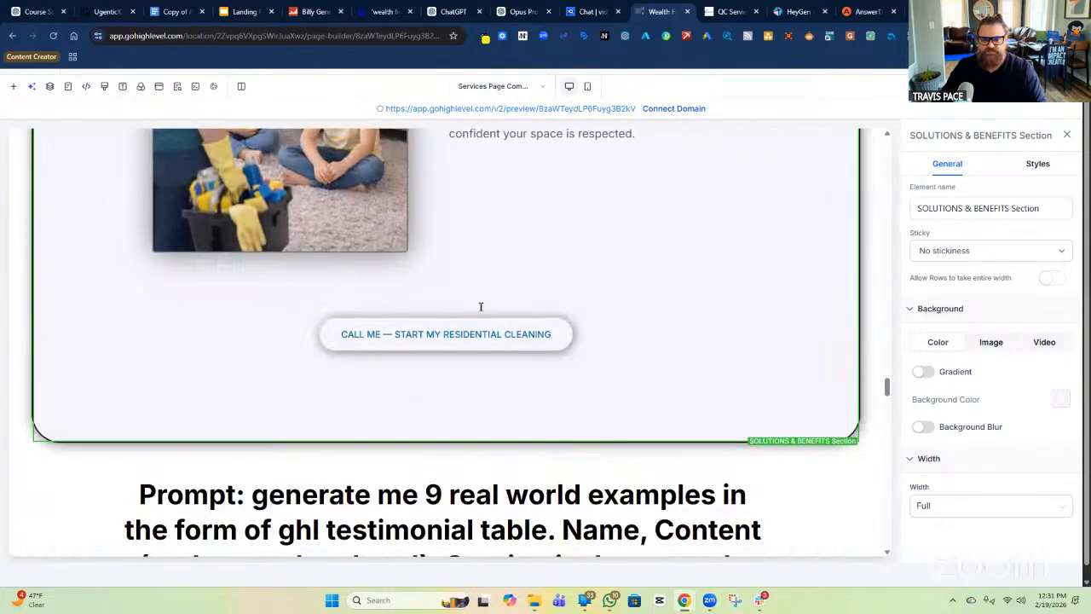
pyautogui.scroll(-3, 480, 306)
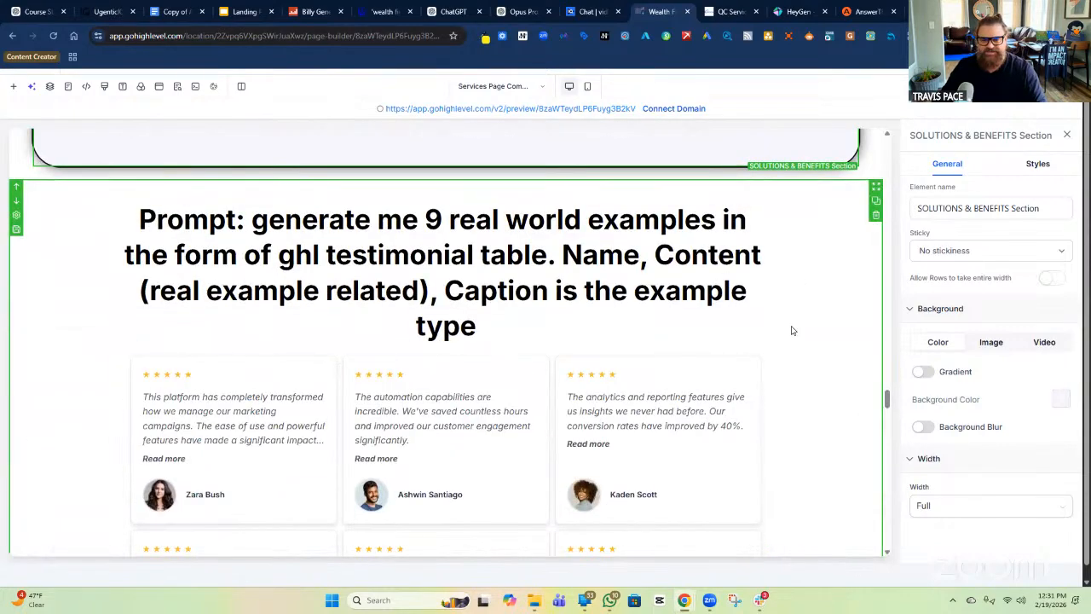
# Step: Insert the saved "testimonial case studies universal section" between the solutions section and the placeholder testimonial section
pyautogui.click(63, 239)
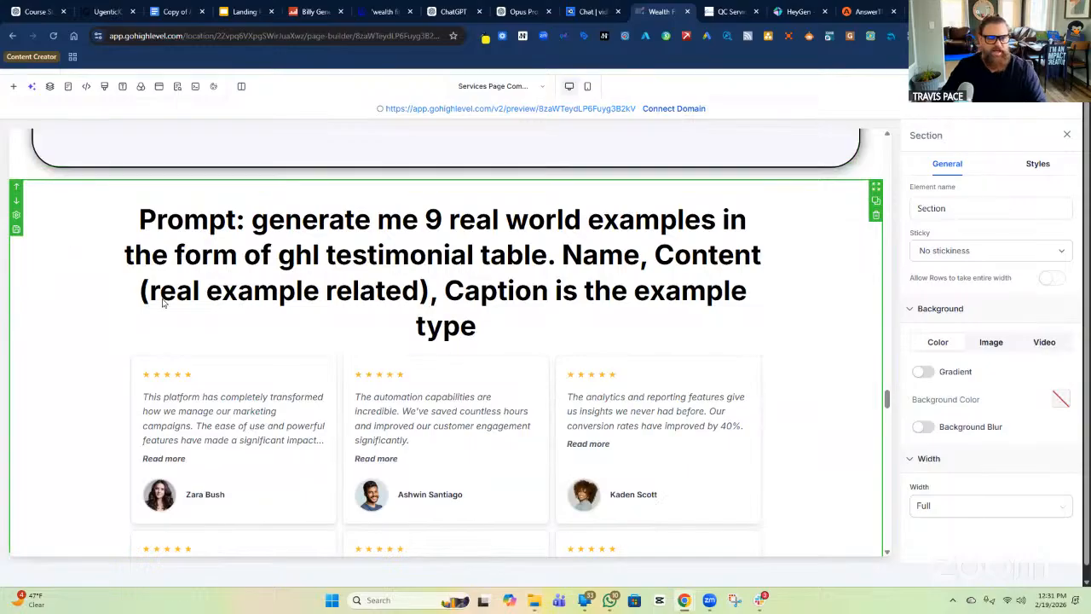
pyautogui.click(13, 87)
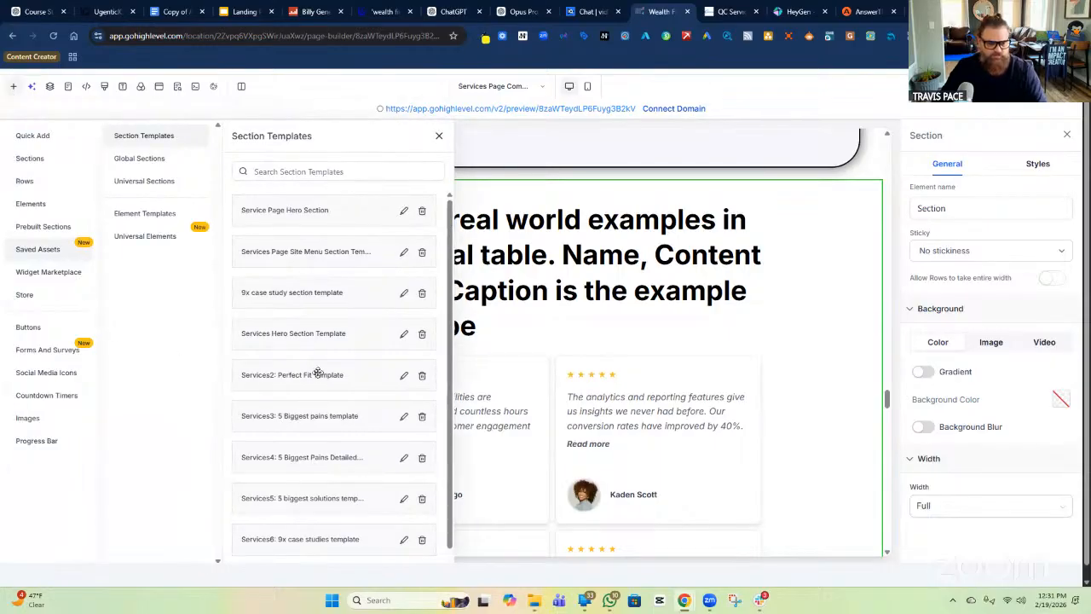
pyautogui.scroll(-1, 317, 372)
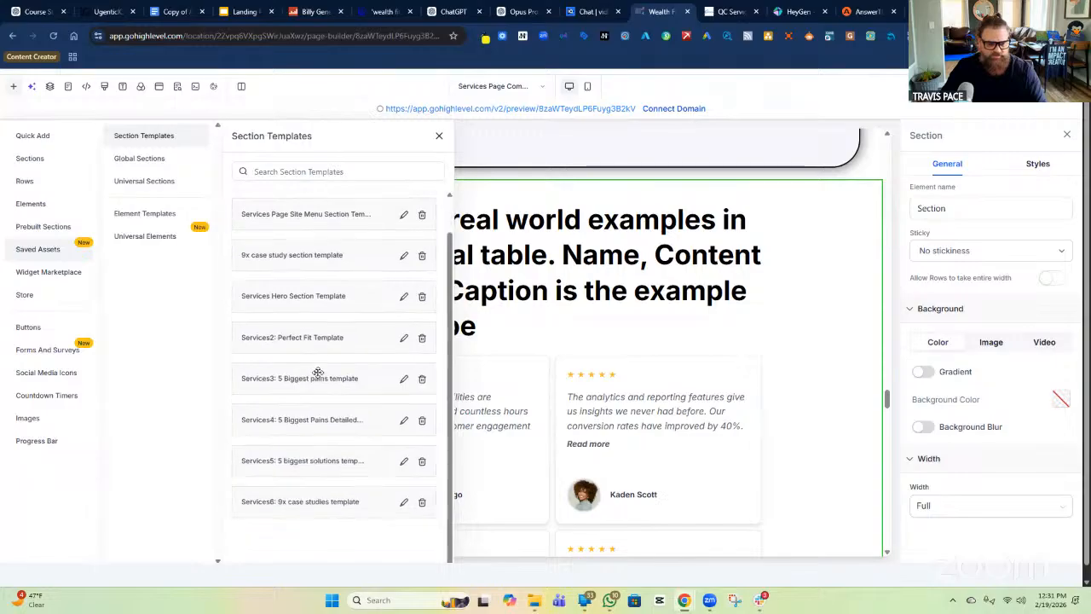
pyautogui.click(139, 182)
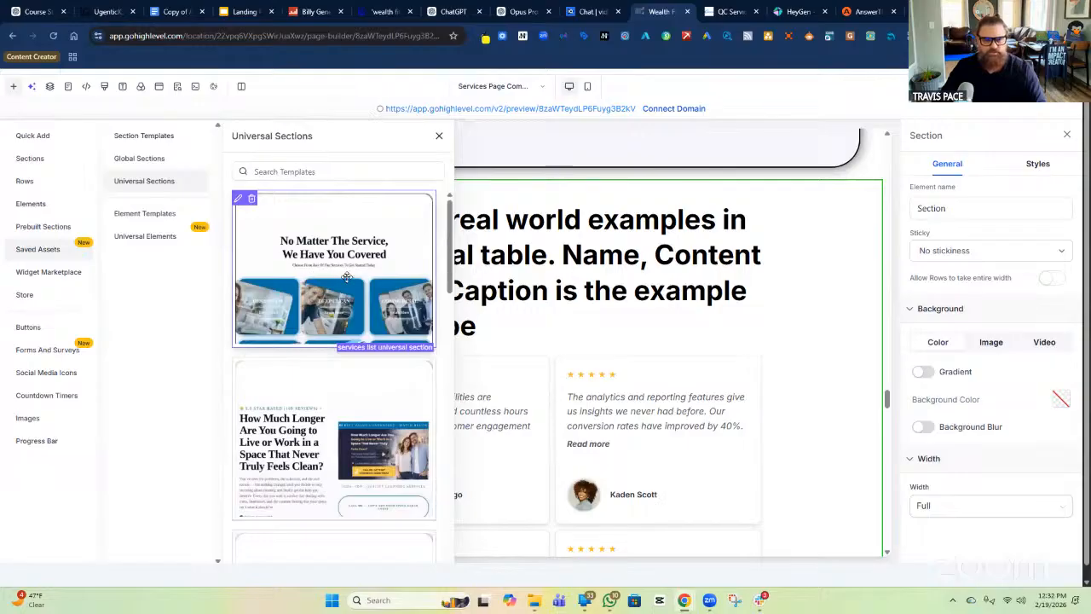
pyautogui.scroll(-3, 347, 277)
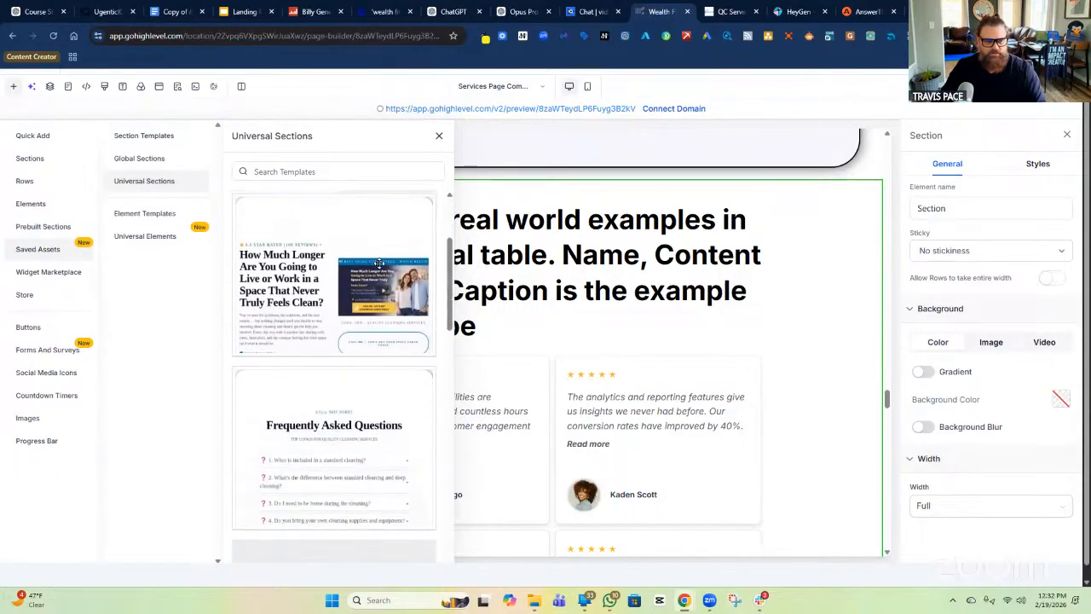
pyautogui.scroll(-2, 379, 262)
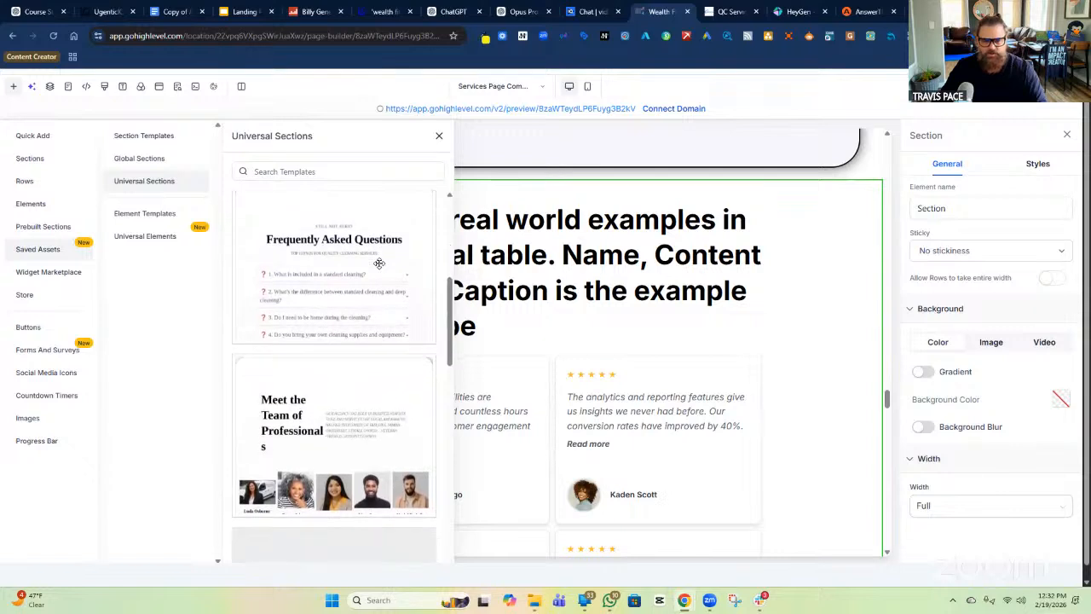
pyautogui.scroll(-1, 379, 263)
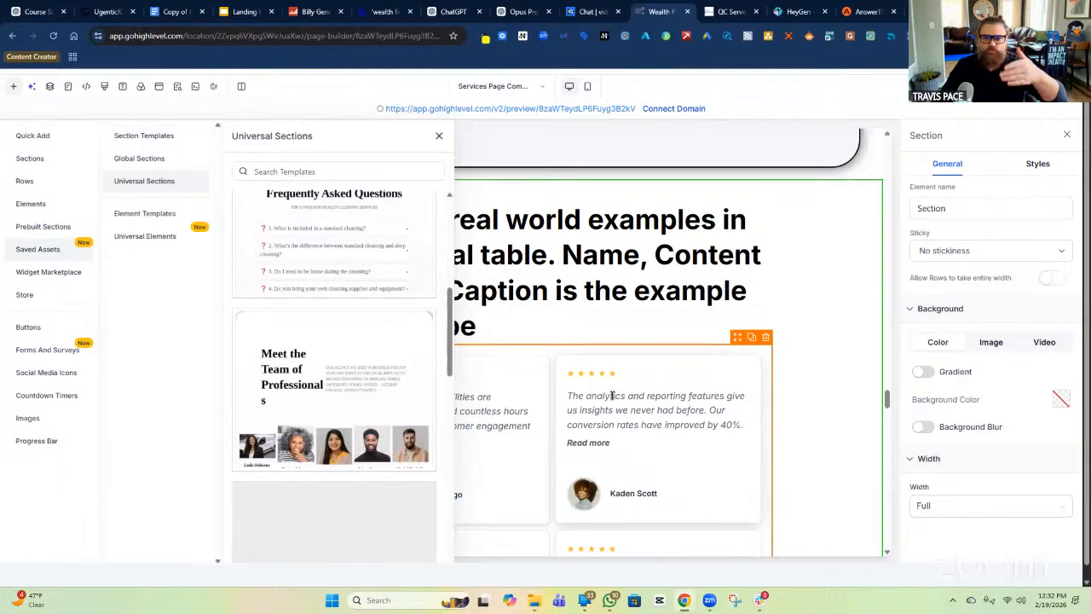
pyautogui.scroll(-3, 372, 333)
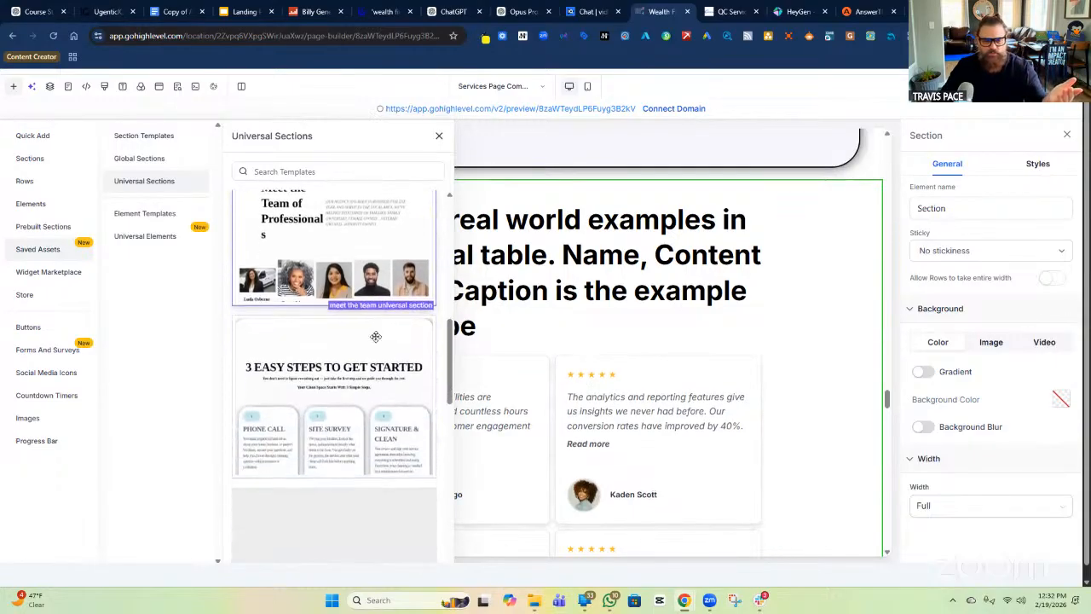
pyautogui.scroll(-2, 376, 337)
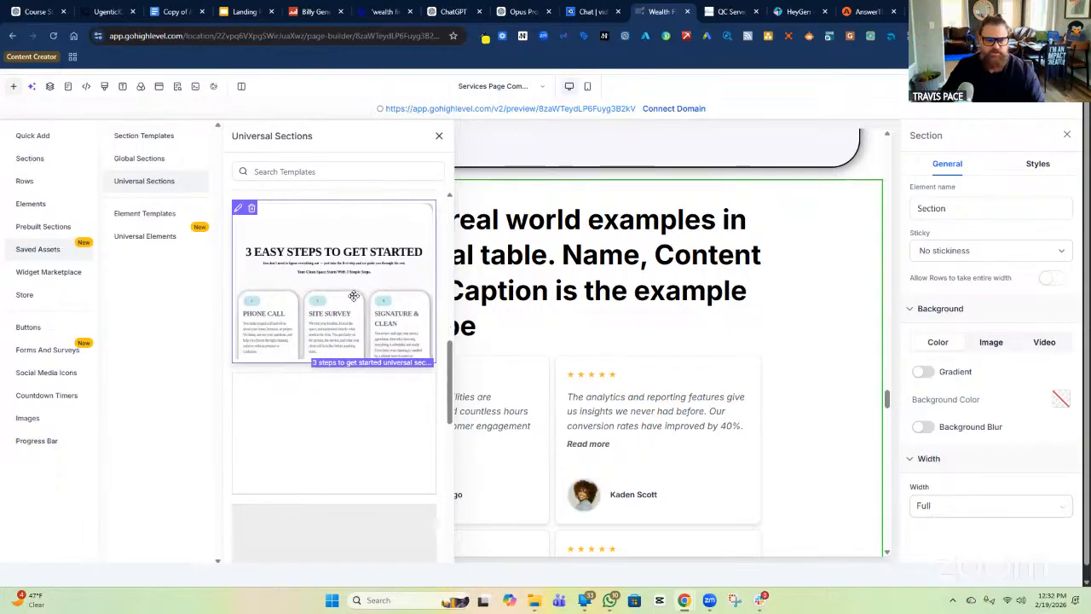
pyautogui.scroll(-1, 353, 295)
pyautogui.scroll(-1, 376, 312)
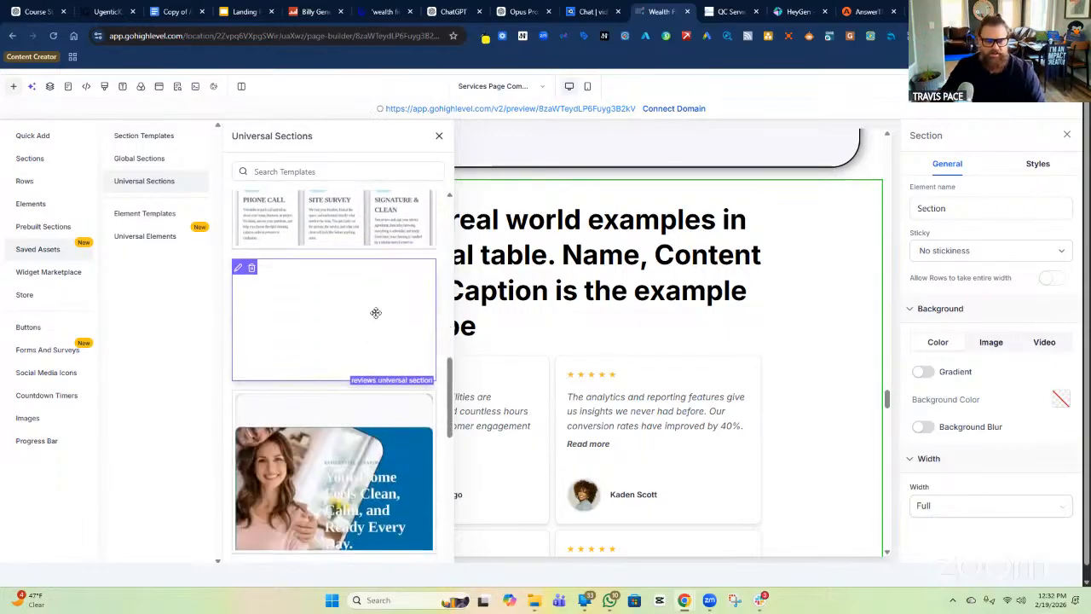
pyautogui.scroll(-3, 375, 313)
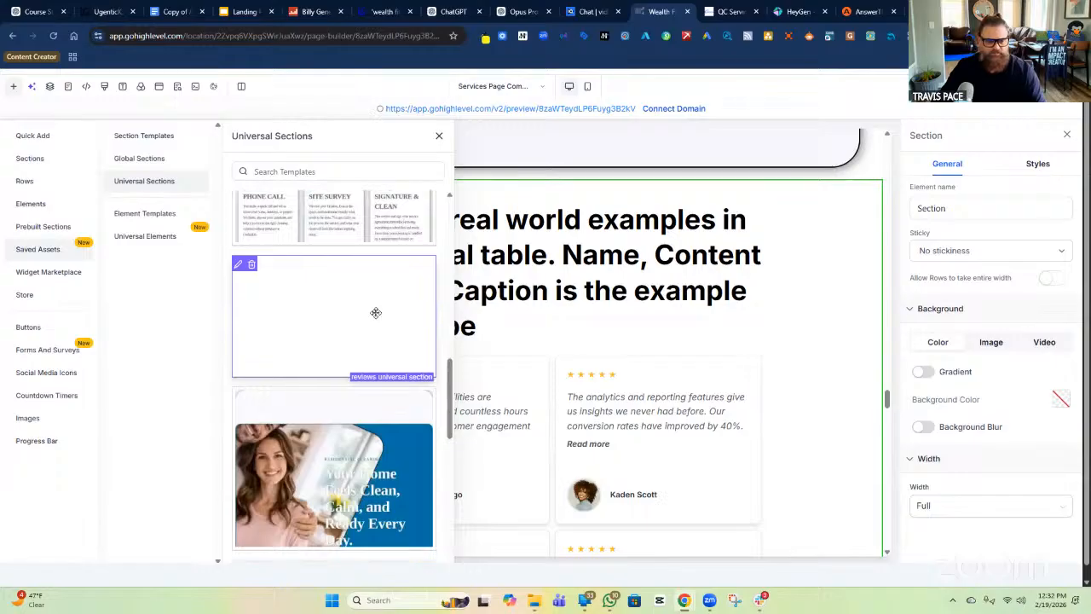
pyautogui.scroll(-1, 376, 313)
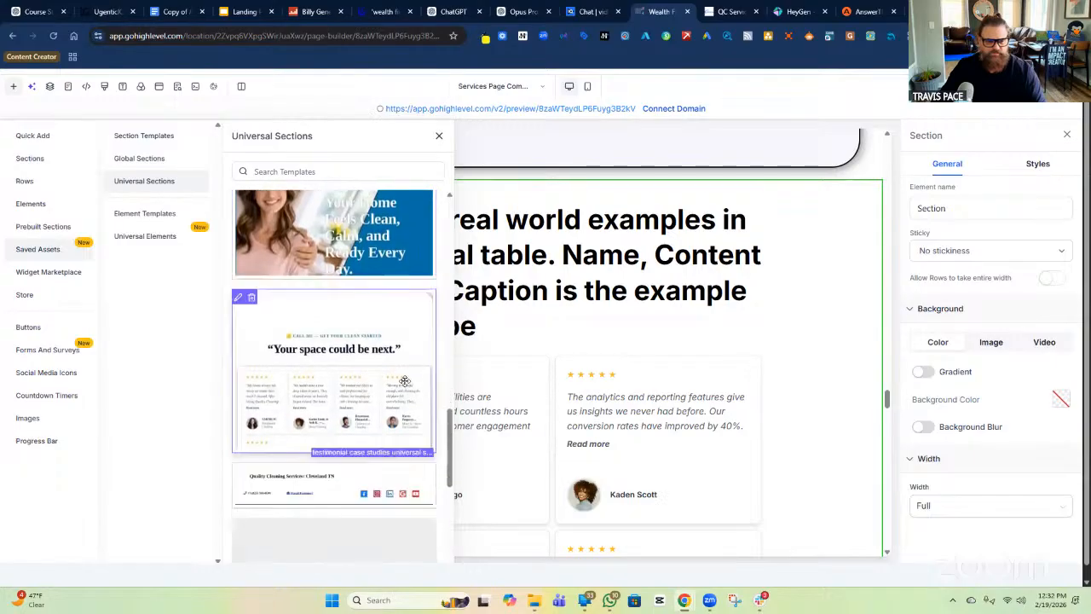
pyautogui.moveTo(366, 316); pyautogui.dragTo(594, 253)
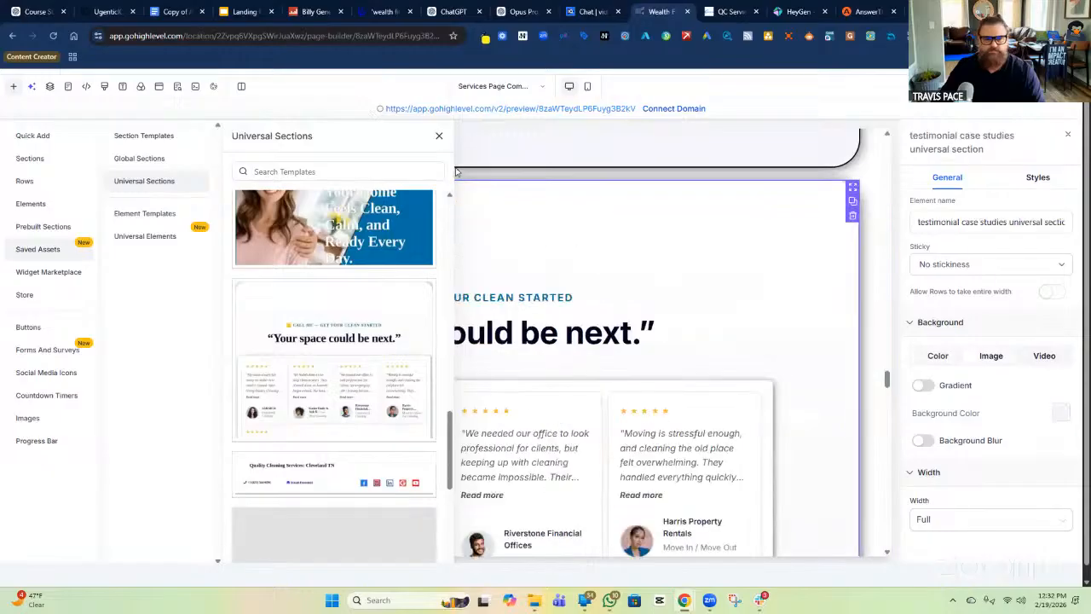
# Step: Look through the inserted testimonial case studies and delete the placeholder section with the 9 real world examples prompt below them
pyautogui.click(439, 138)
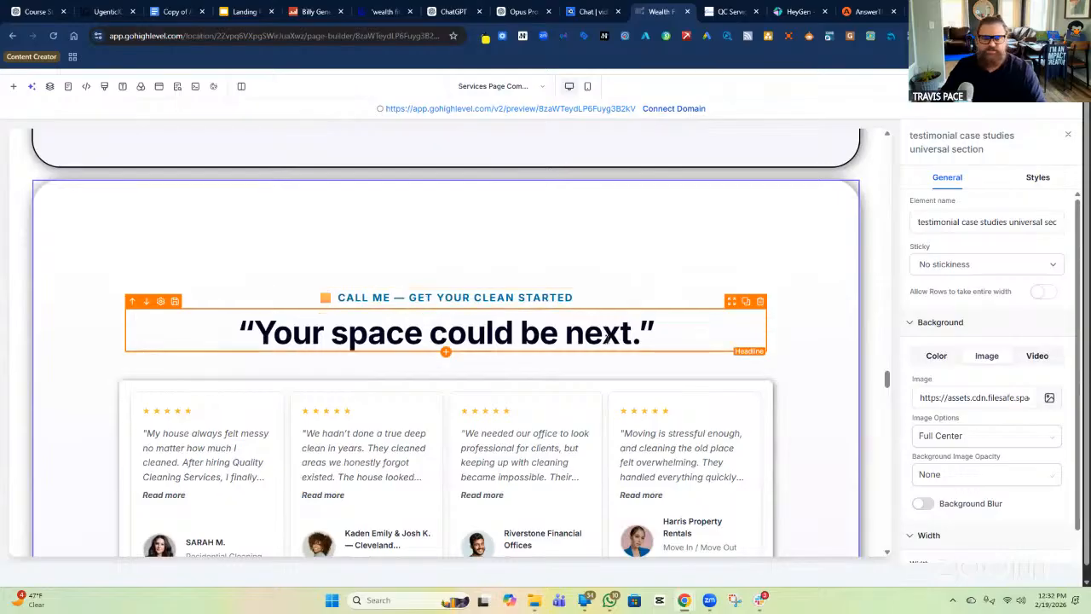
pyautogui.scroll(-1, 563, 341)
pyautogui.scroll(-1, 607, 338)
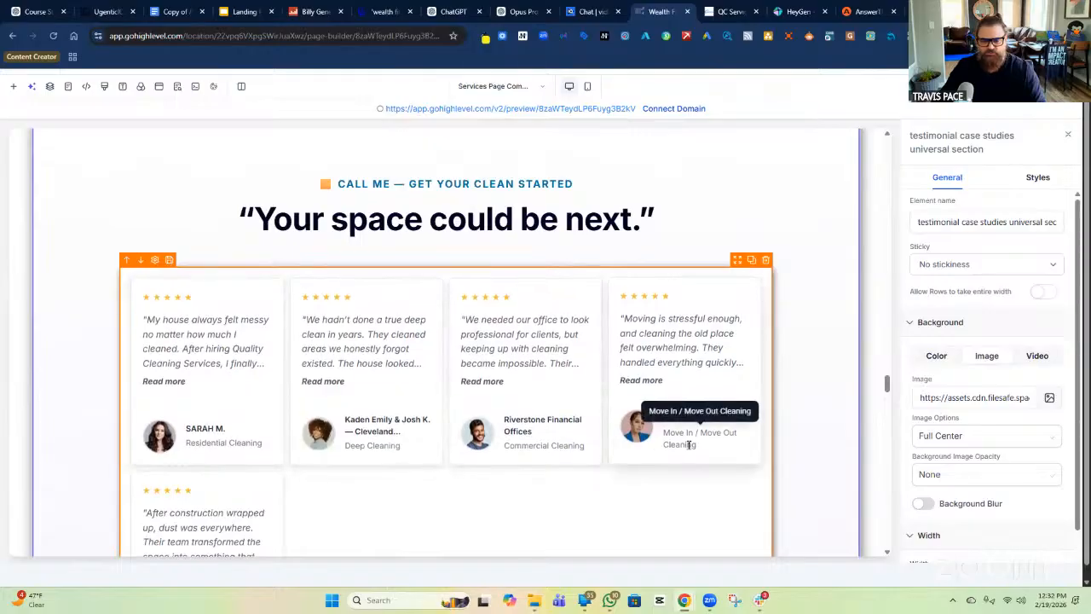
pyautogui.scroll(-4, 683, 418)
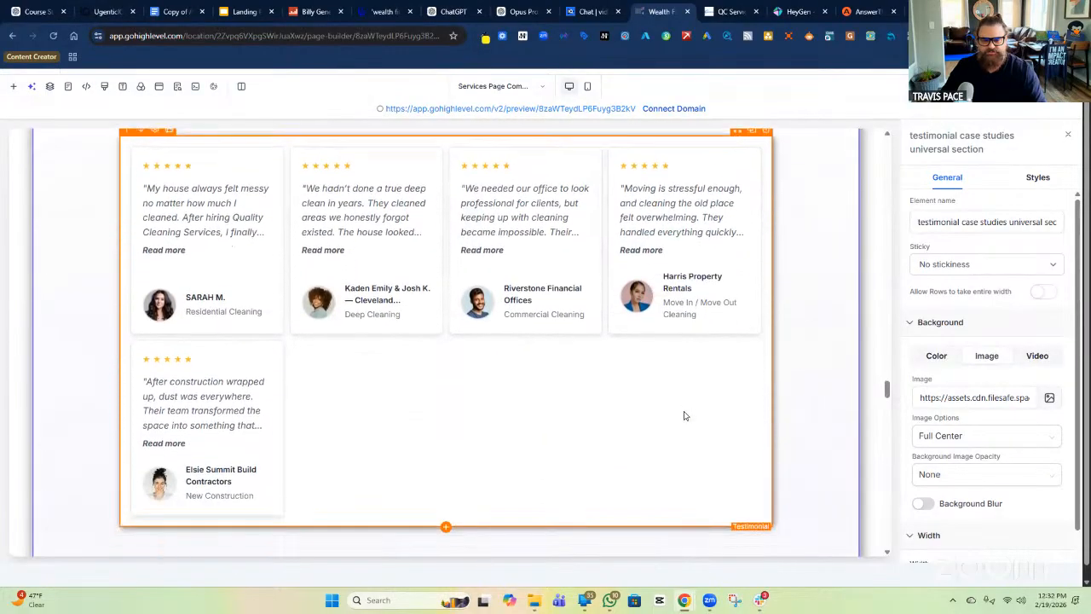
pyautogui.scroll(-3, 683, 415)
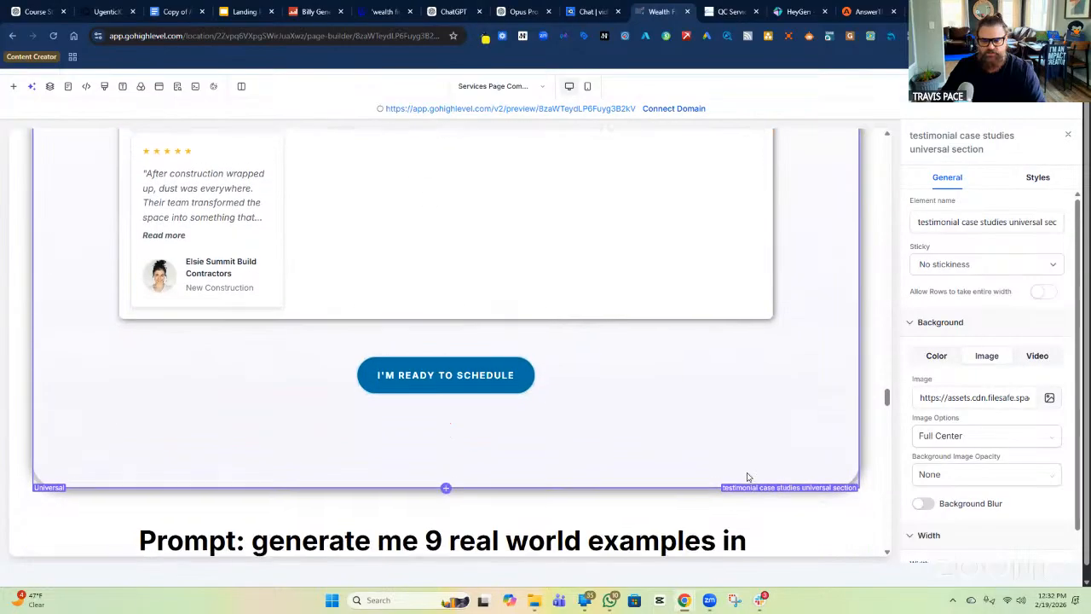
pyautogui.scroll(-1, 853, 421)
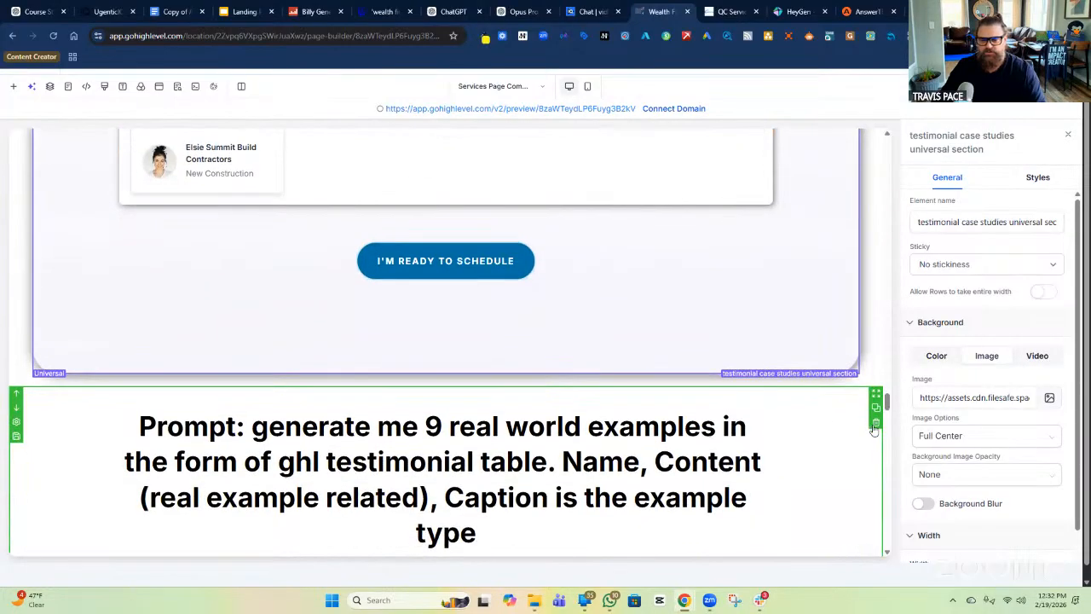
pyautogui.click(873, 424)
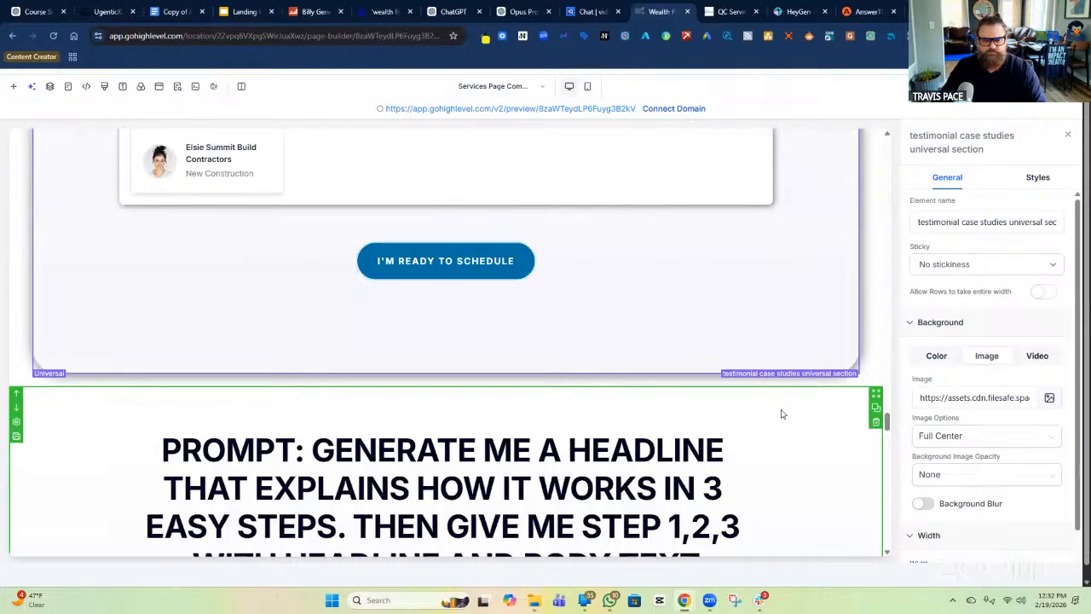
# Step: Insert the saved "3 steps to get started" universal section between the testimonial case studies and the how-it-works placeholder, and view its end
pyautogui.scroll(-2, 782, 412)
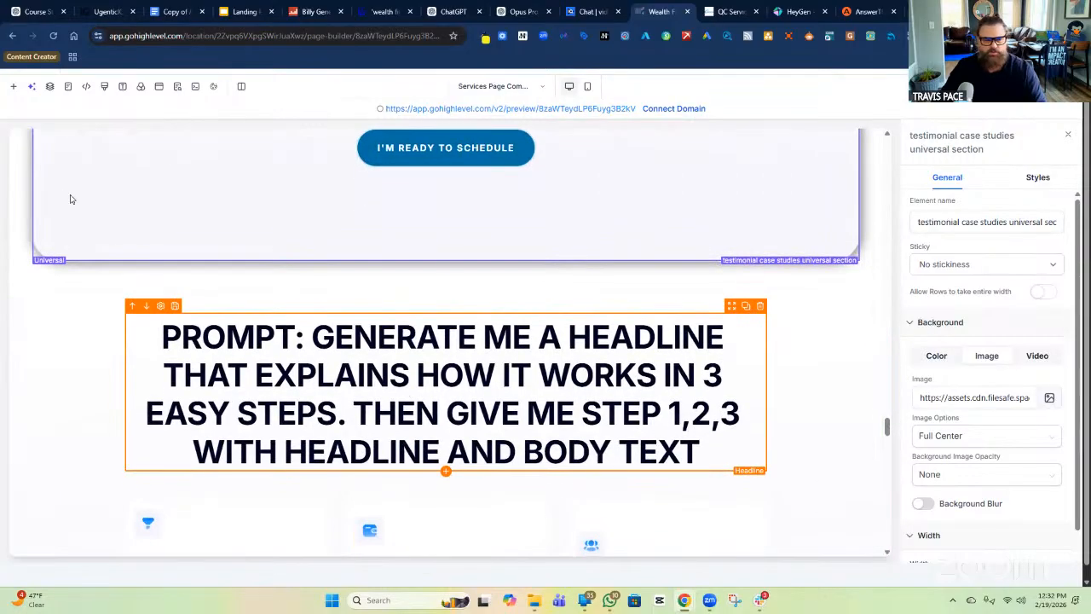
pyautogui.click(13, 86)
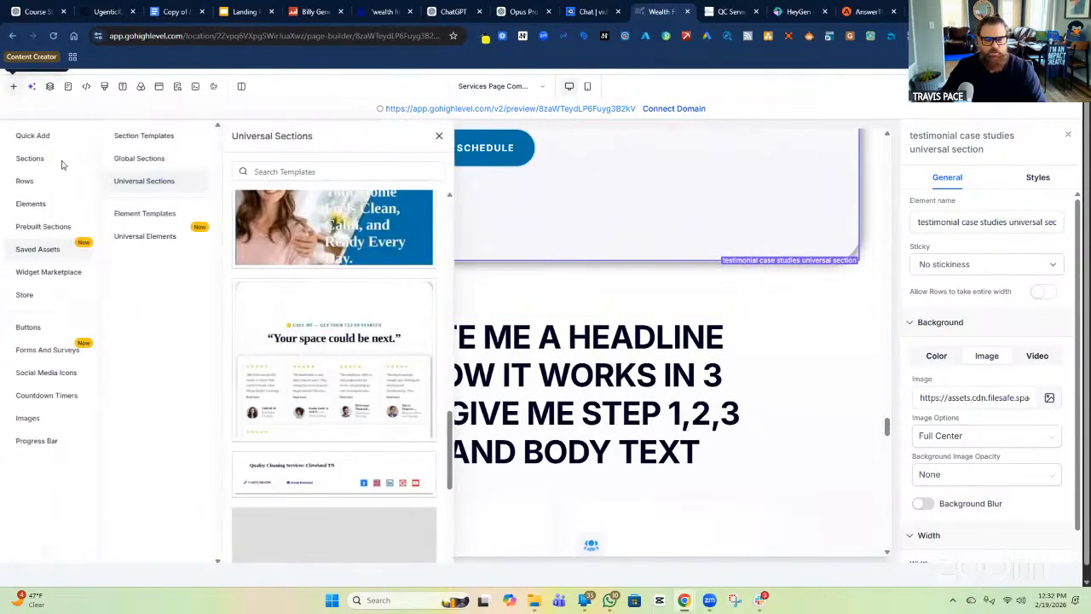
pyautogui.scroll(-6, 344, 377)
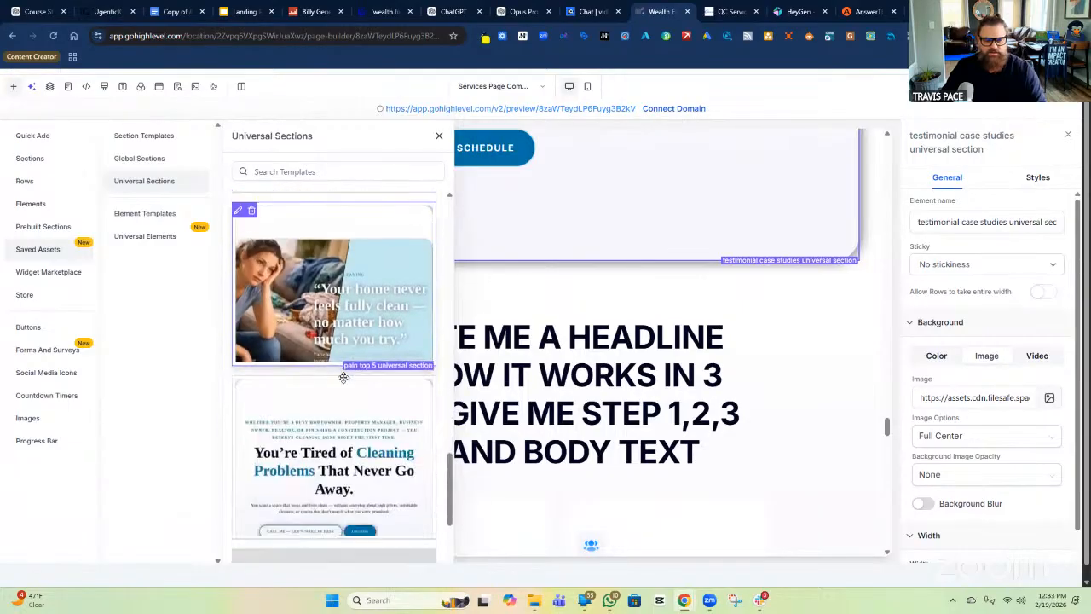
pyautogui.scroll(-6, 343, 377)
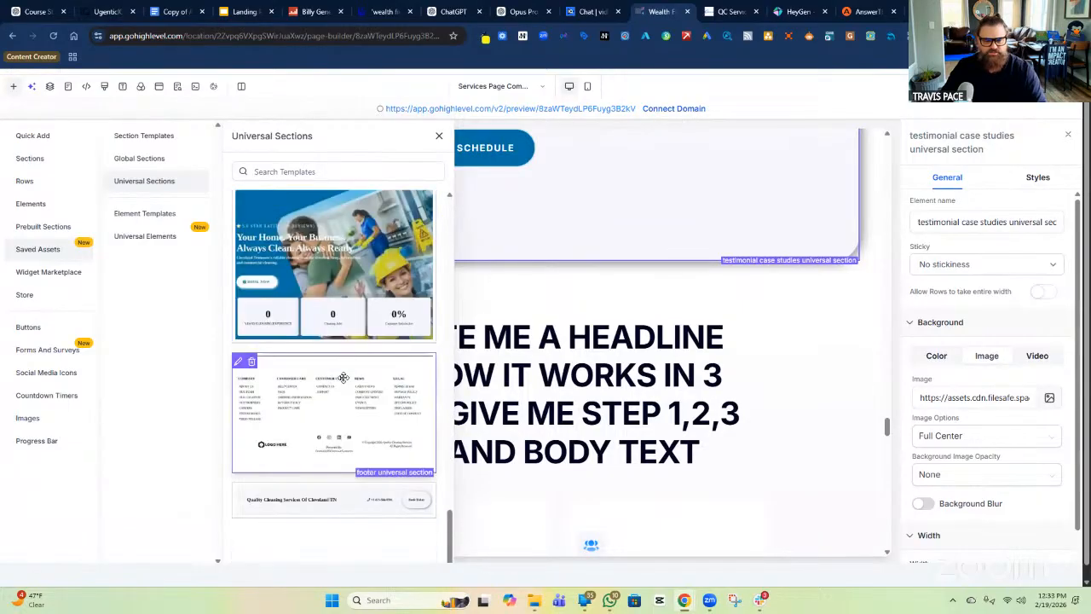
pyautogui.scroll(3, 343, 378)
pyautogui.scroll(5, 342, 378)
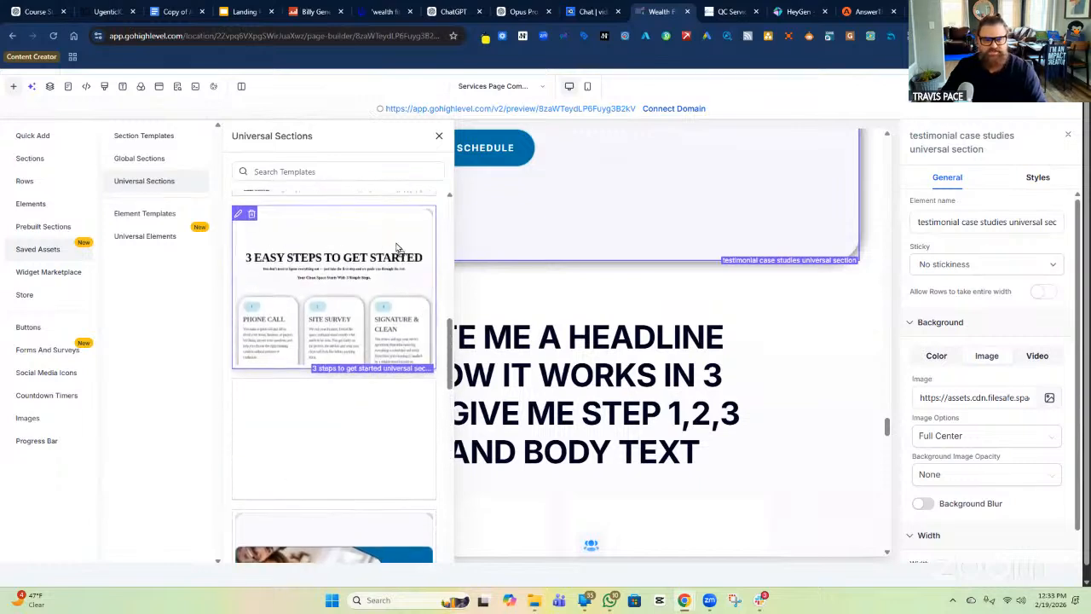
pyautogui.moveTo(396, 247); pyautogui.dragTo(537, 305)
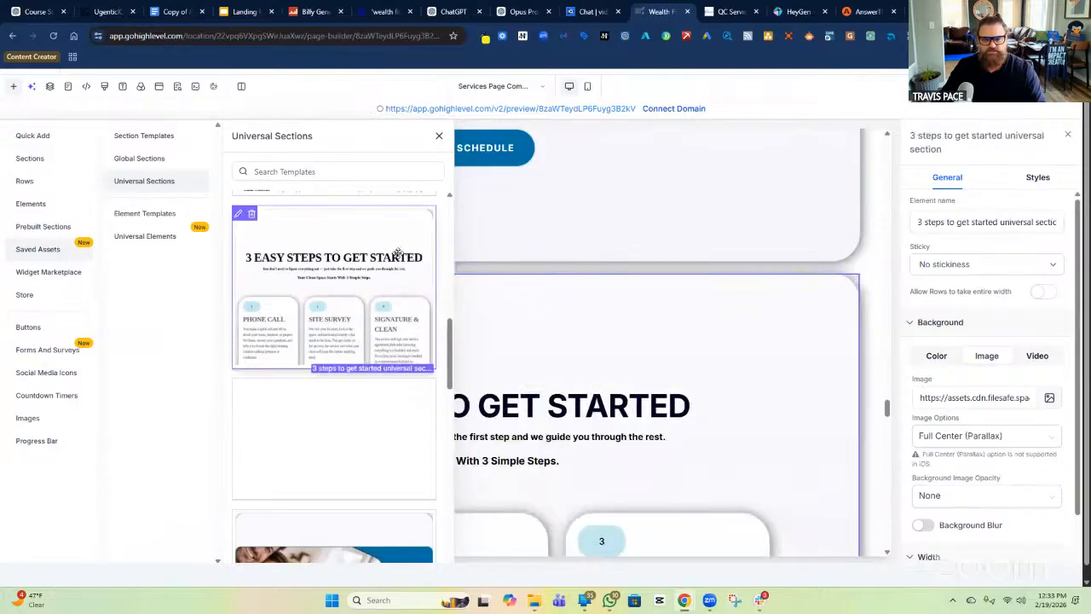
pyautogui.scroll(-10, 704, 512)
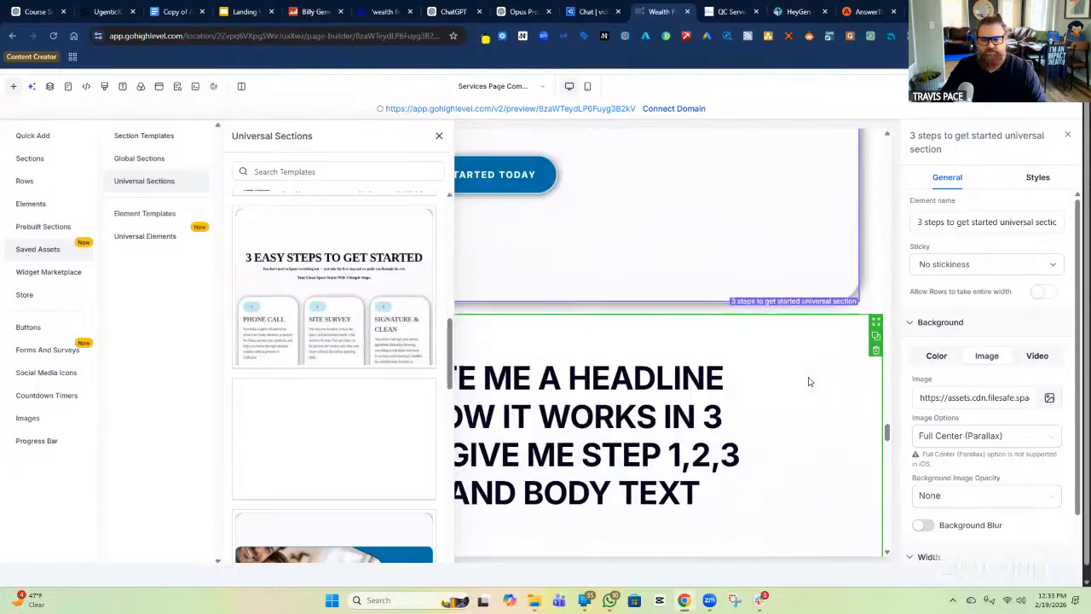
# Step: Delete the how-it-works placeholder below the 3 steps section and insert the saved "meet the team universal section" there
pyautogui.click(875, 347)
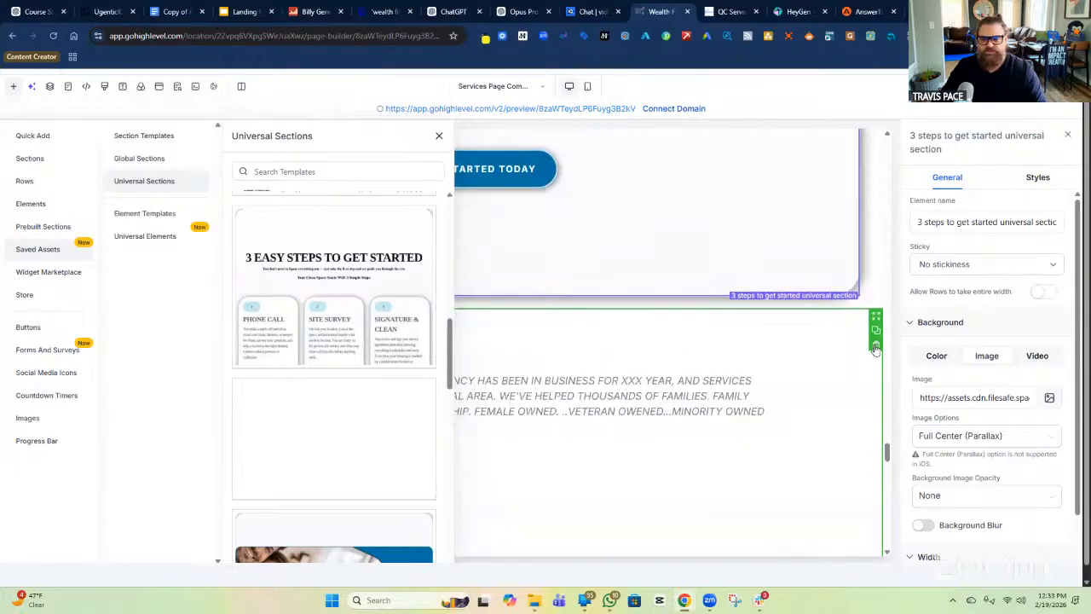
pyautogui.click(437, 139)
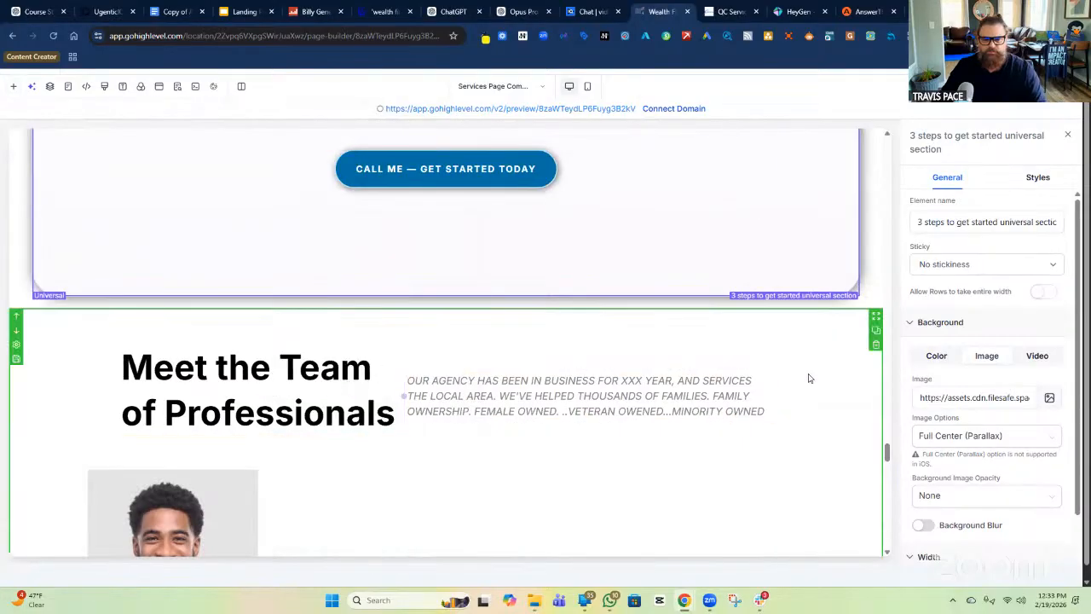
pyautogui.click(13, 87)
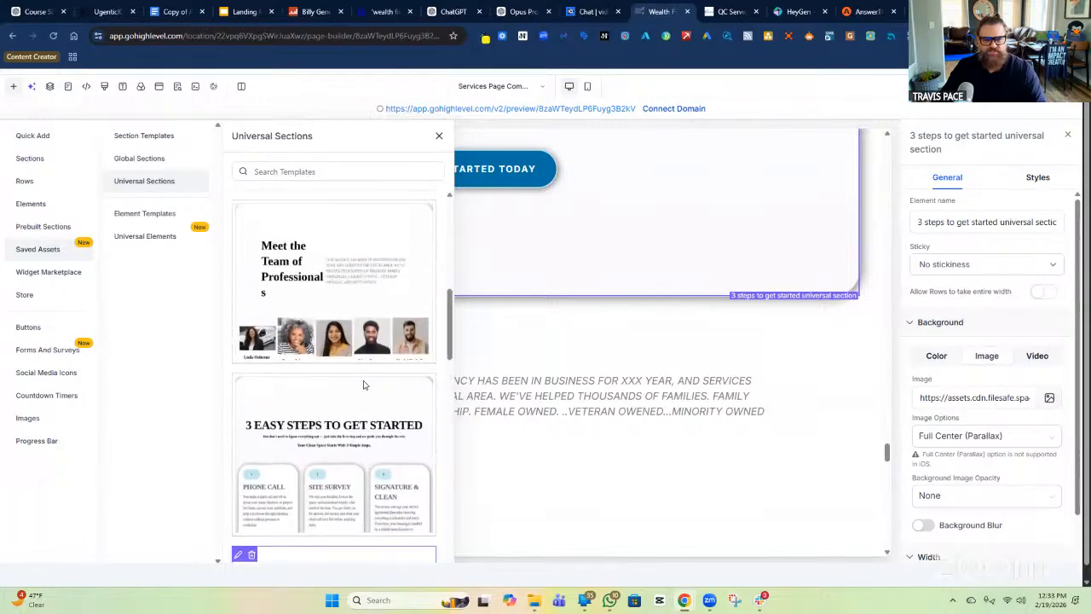
pyautogui.moveTo(384, 239); pyautogui.dragTo(604, 314)
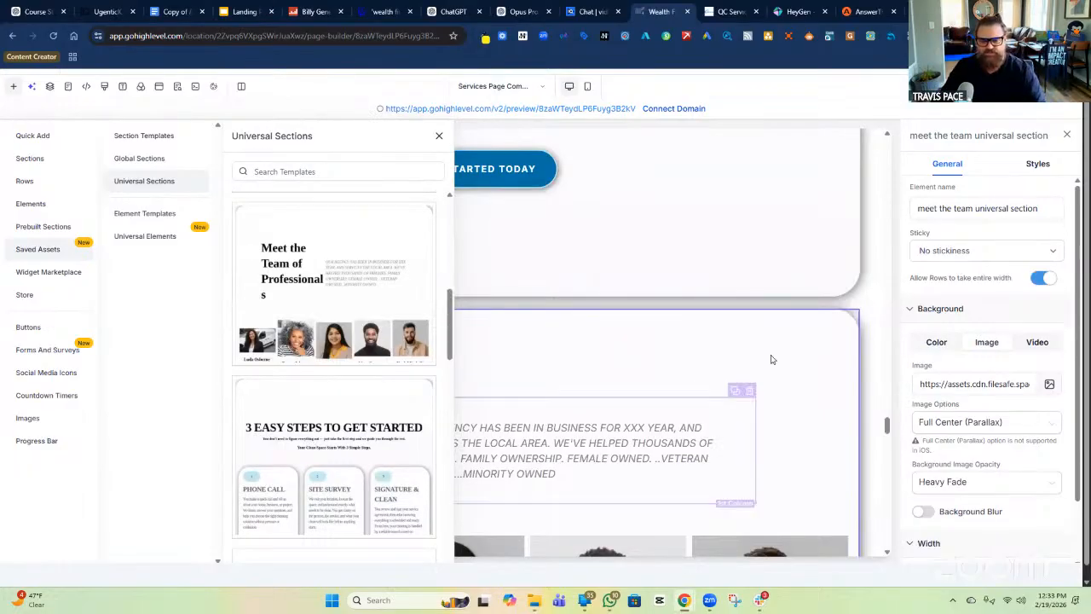
# Step: Delete the placeholder team section with the Super Agent text below the inserted meet the team section
pyautogui.scroll(-3, 770, 376)
pyautogui.scroll(-5, 770, 375)
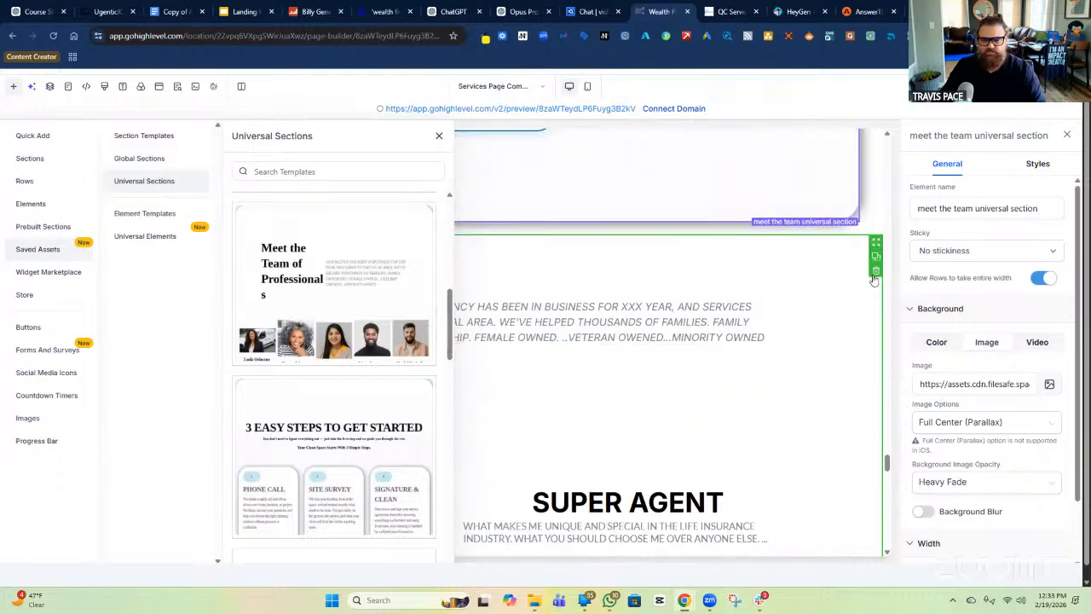
pyautogui.click(875, 274)
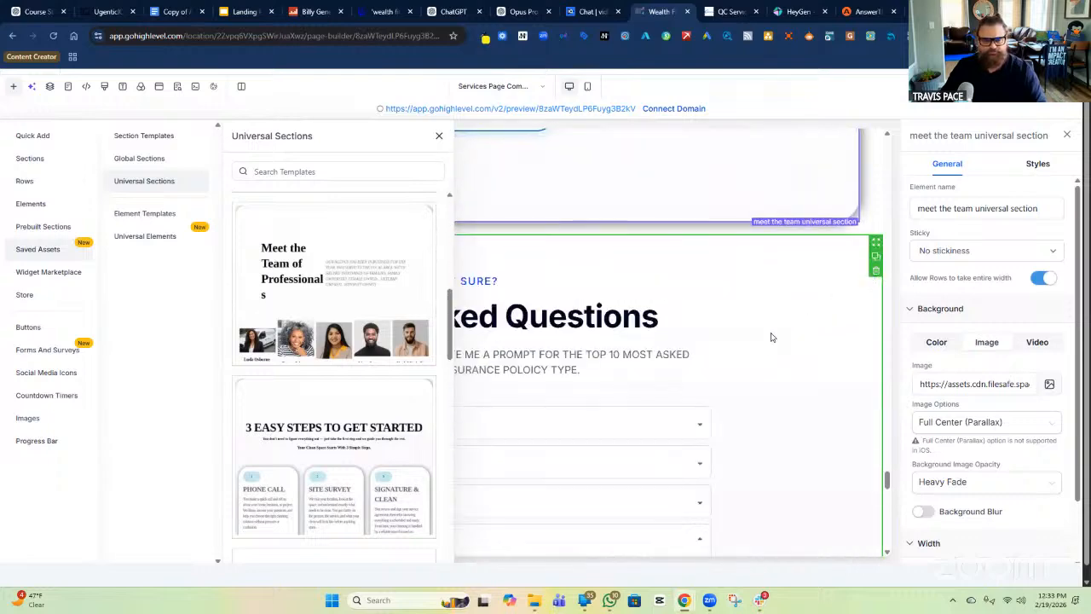
# Step: Insert the saved "faq landing page universal section" below the meet the team section and delete the placeholder FAQ section beneath it
pyautogui.scroll(1, 379, 330)
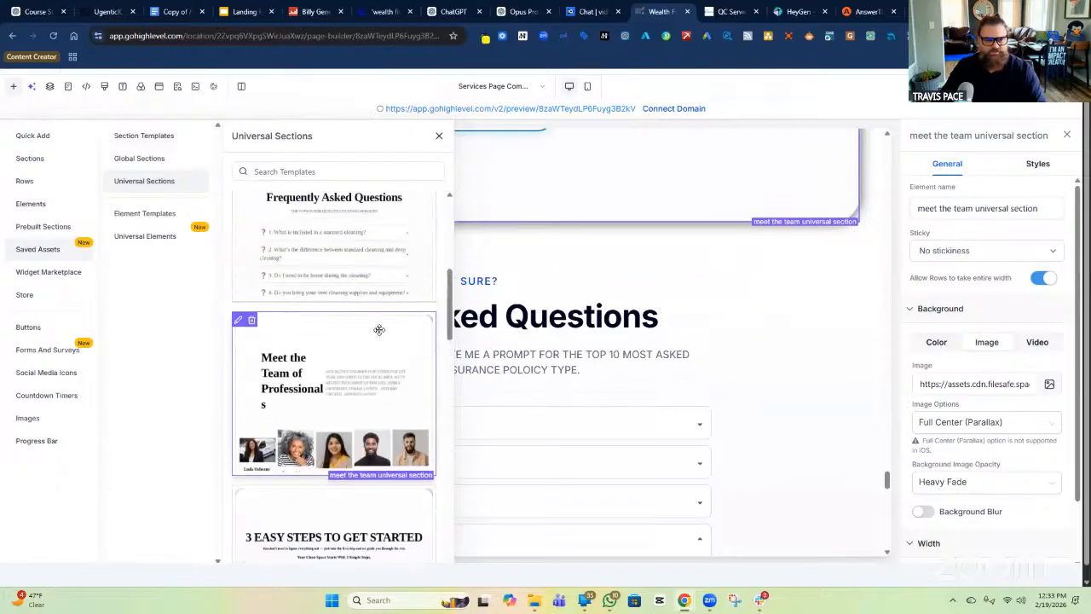
pyautogui.scroll(2, 379, 330)
pyautogui.moveTo(378, 340); pyautogui.dragTo(646, 297)
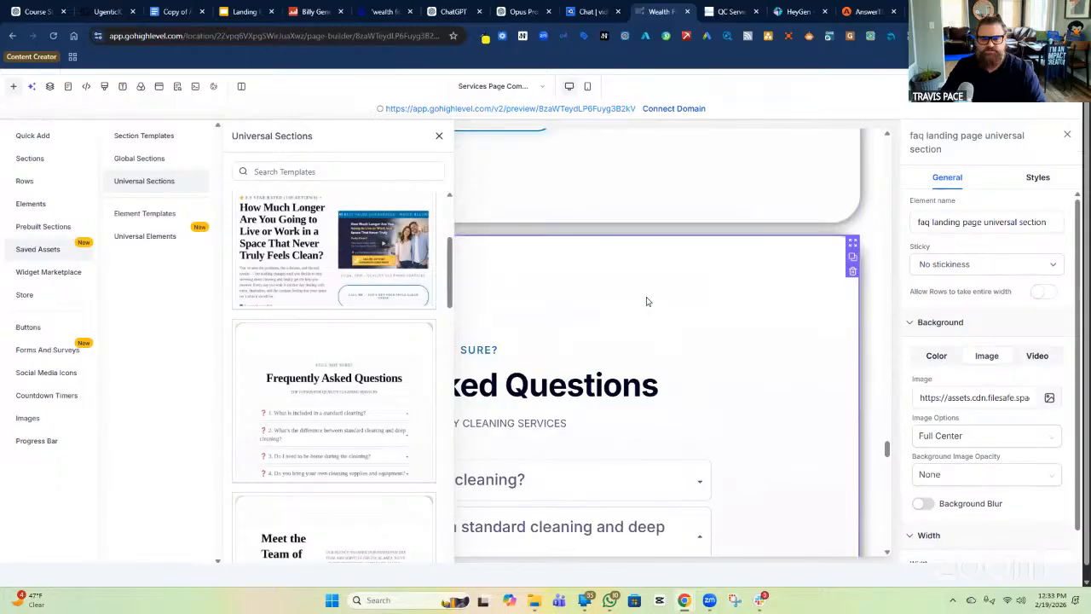
pyautogui.scroll(-10, 767, 333)
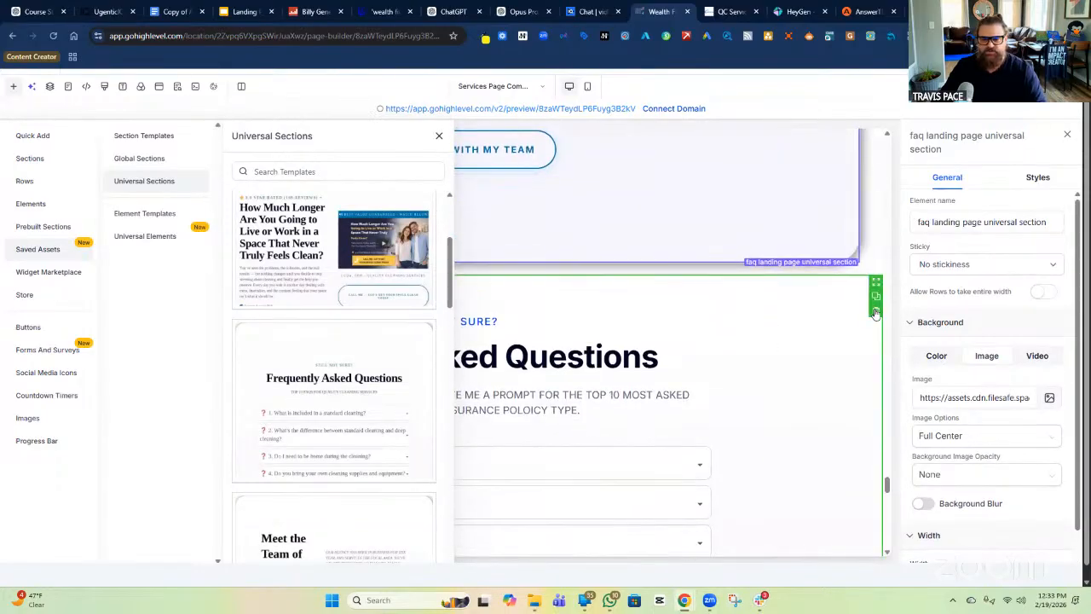
pyautogui.click(876, 312)
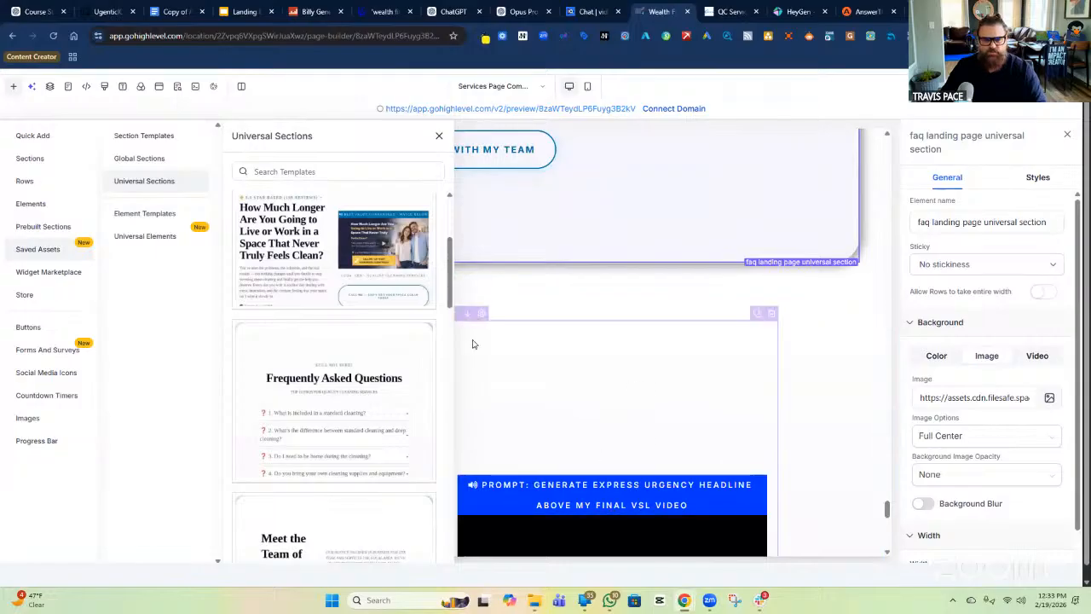
# Step: Replace the placeholder final VSL section below the FAQ with the saved "final cta with vsl universal section"
pyautogui.moveTo(333, 228); pyautogui.dragTo(548, 276)
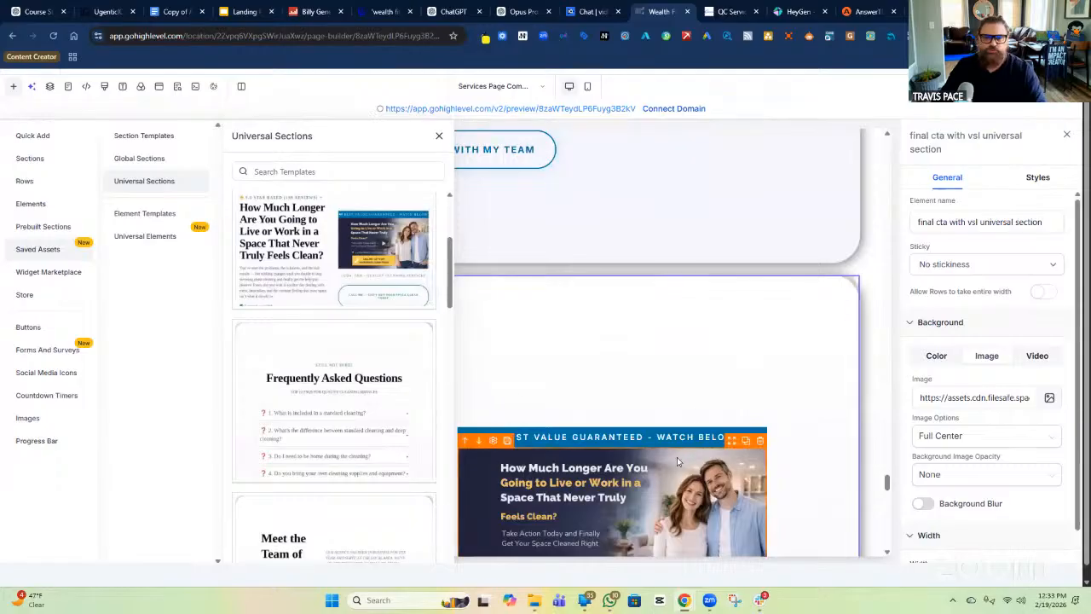
pyautogui.scroll(-8, 738, 378)
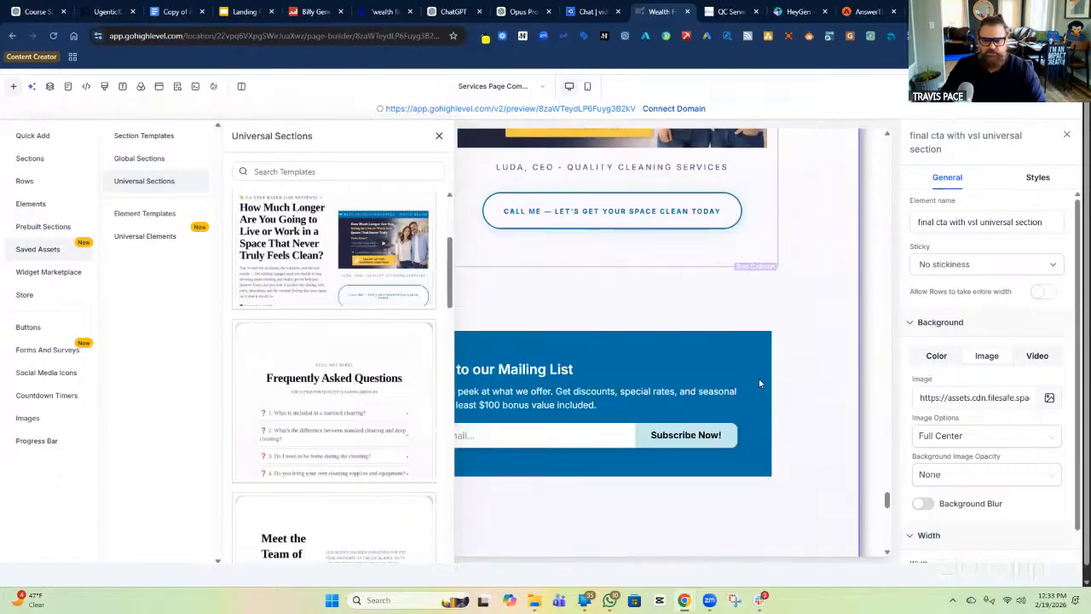
pyautogui.scroll(-4, 760, 383)
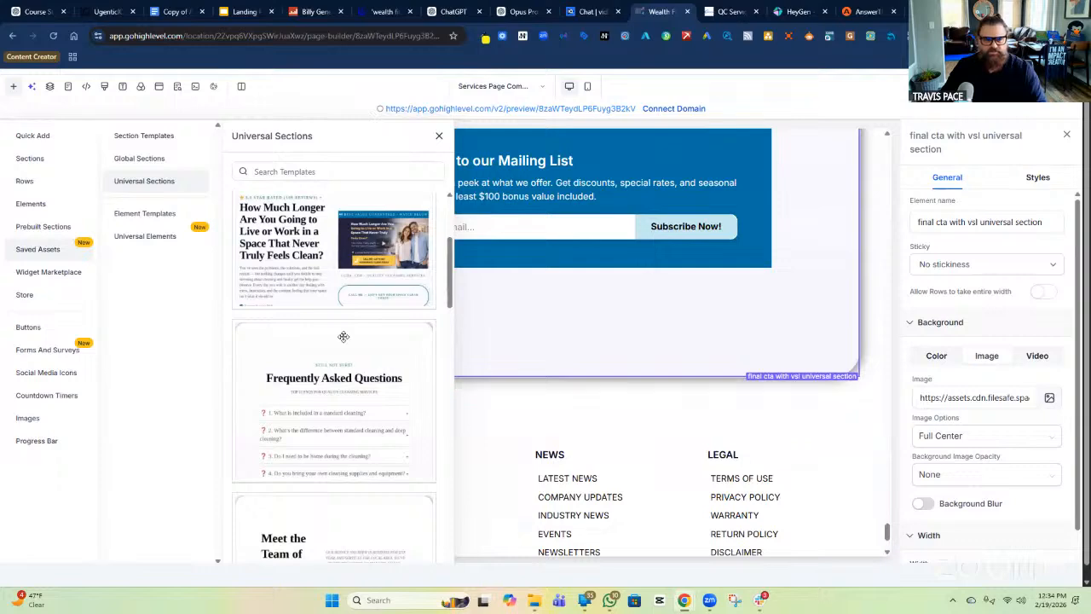
# Step: Insert the saved "footer universal section" below the final call-to-action section and delete the original footer section
pyautogui.scroll(-8, 366, 281)
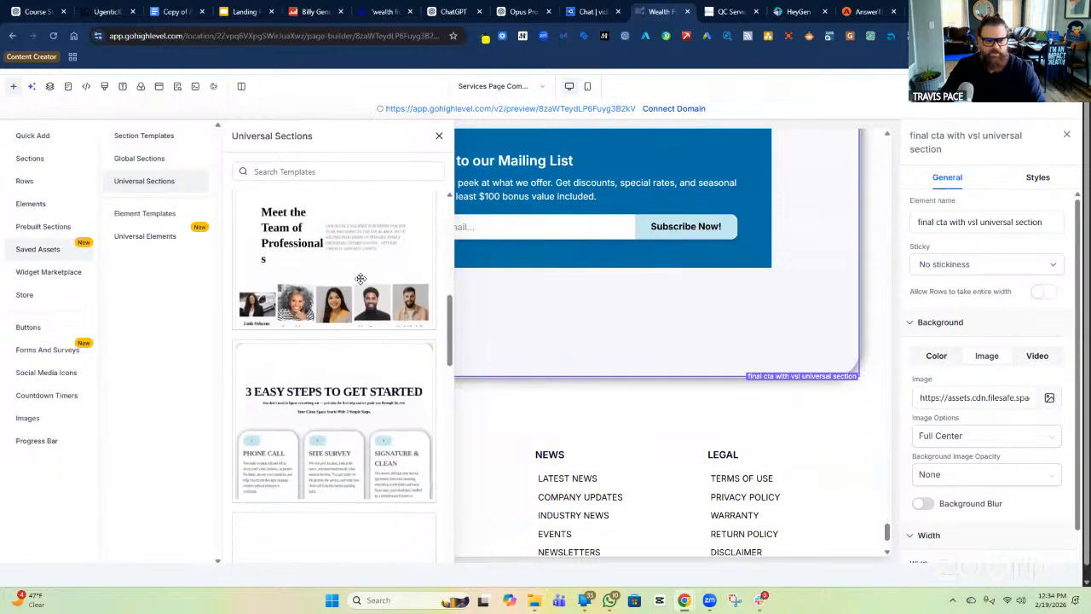
pyautogui.scroll(-10, 360, 278)
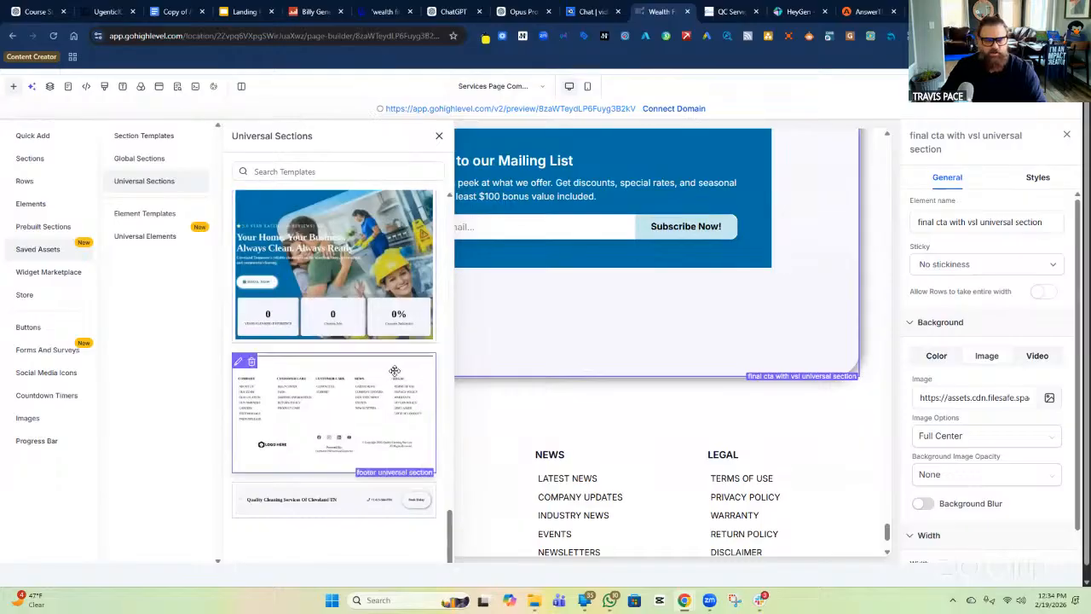
pyautogui.moveTo(388, 373); pyautogui.dragTo(550, 400)
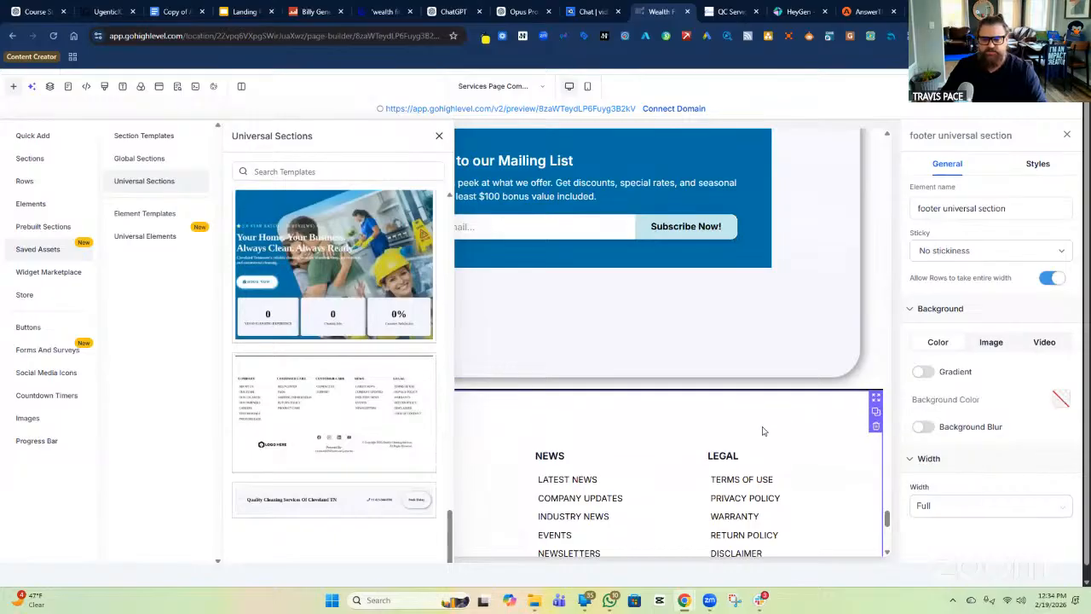
pyautogui.scroll(-5, 785, 422)
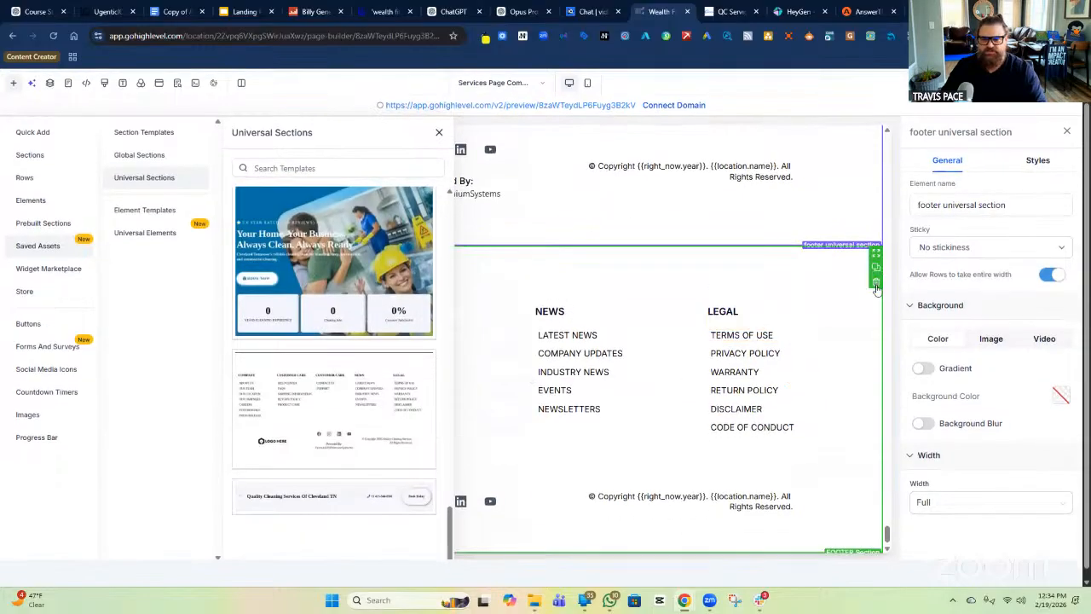
pyautogui.click(876, 284)
pyautogui.click(439, 132)
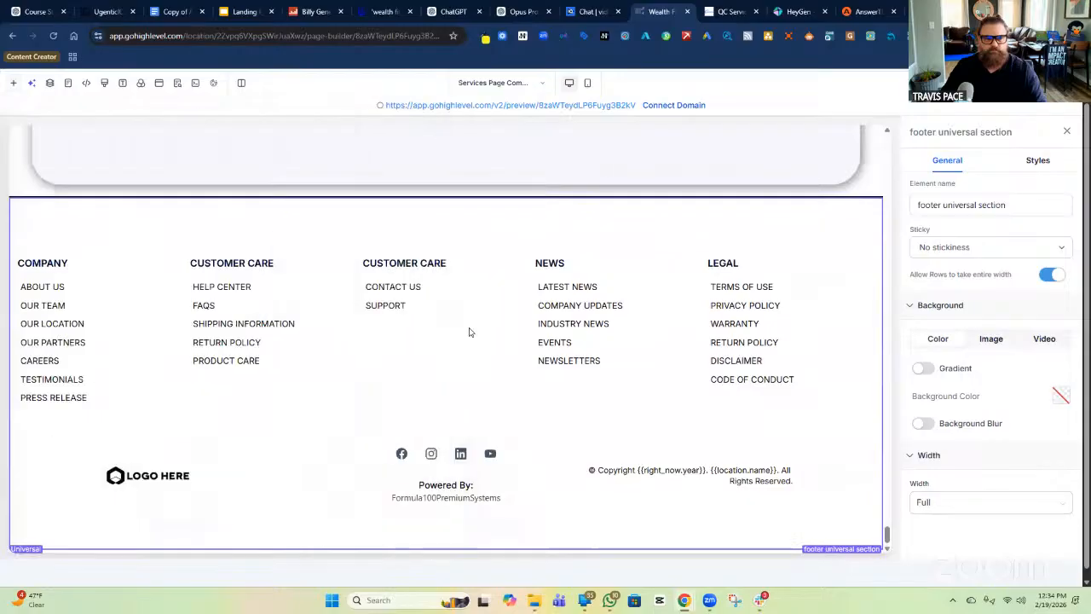
# Step: Review the assembled Commercial Cleaning page from the footer back up to the page header
pyautogui.scroll(15, 506, 383)
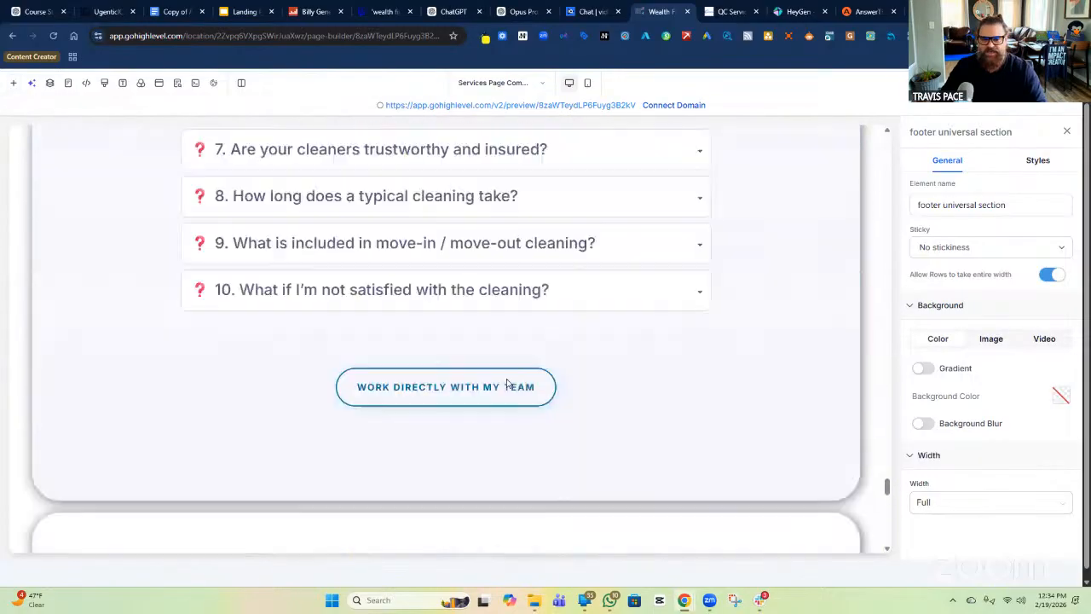
pyautogui.scroll(15, 506, 383)
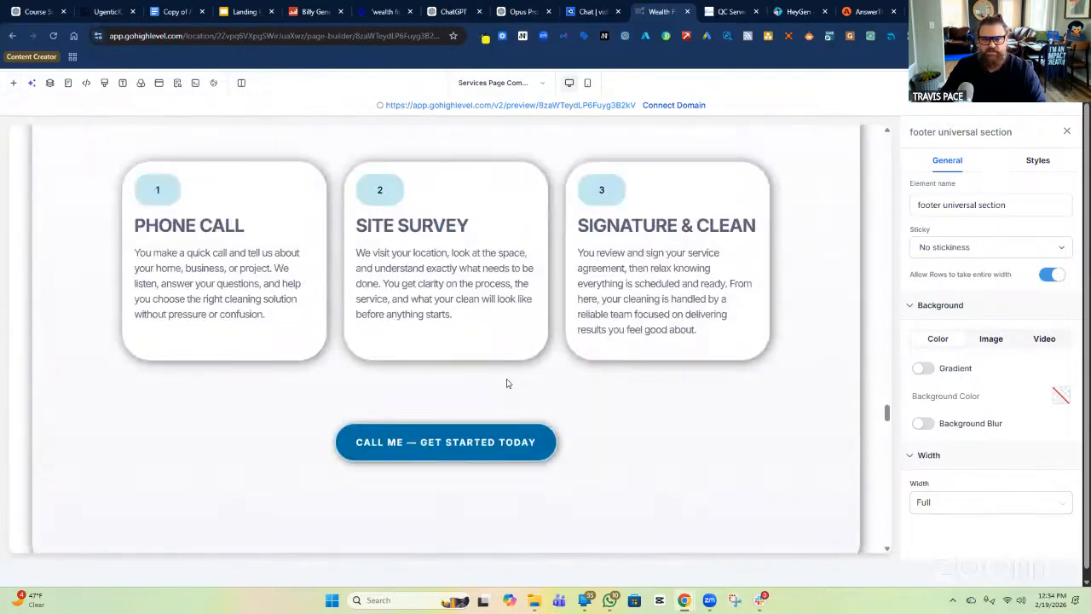
pyautogui.scroll(15, 506, 383)
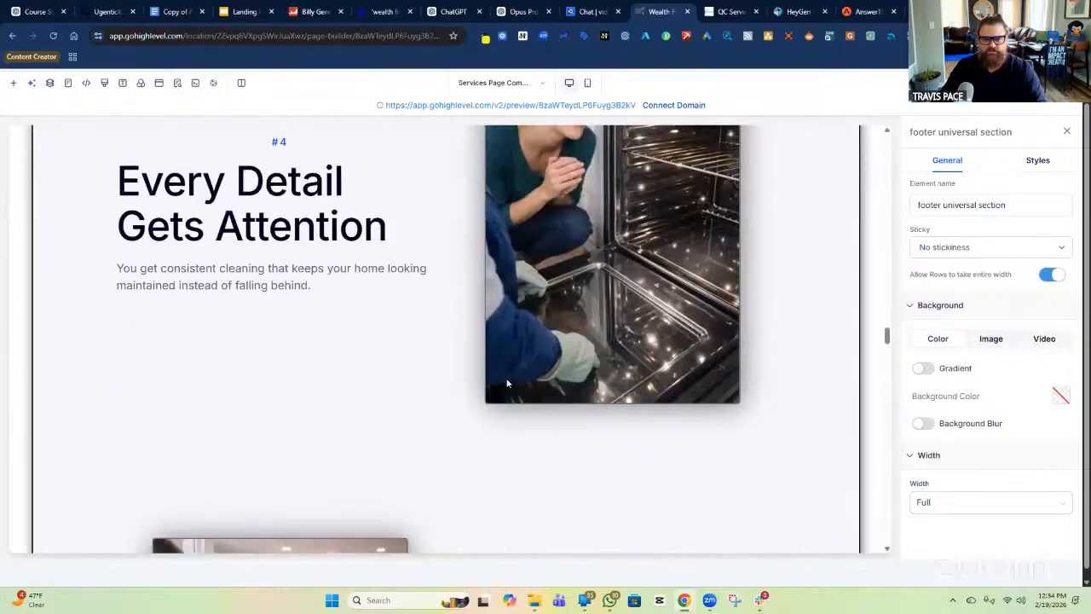
pyautogui.scroll(15, 506, 383)
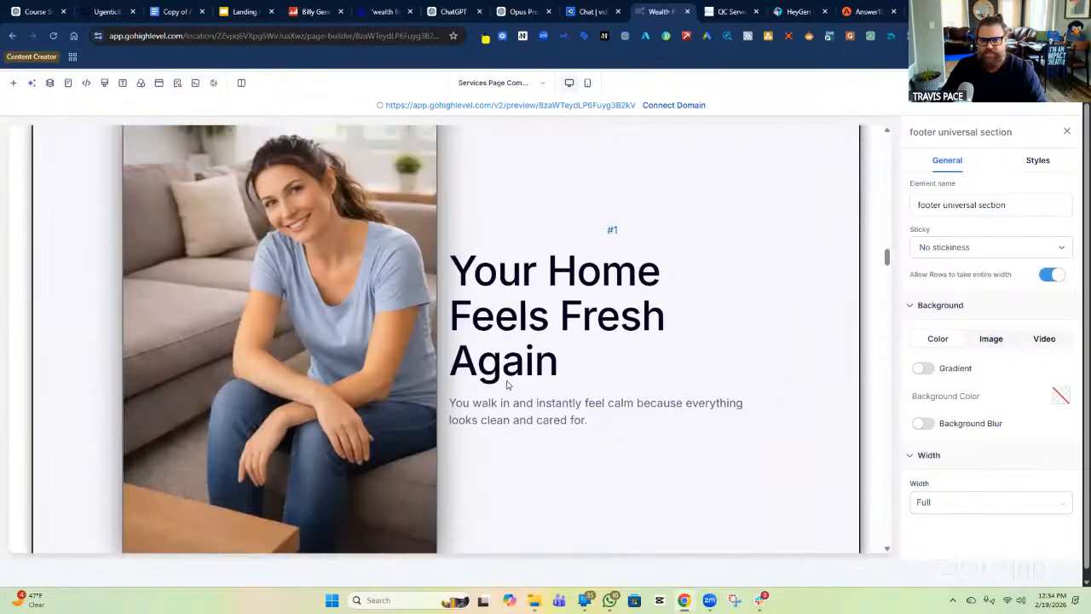
pyautogui.scroll(15, 506, 386)
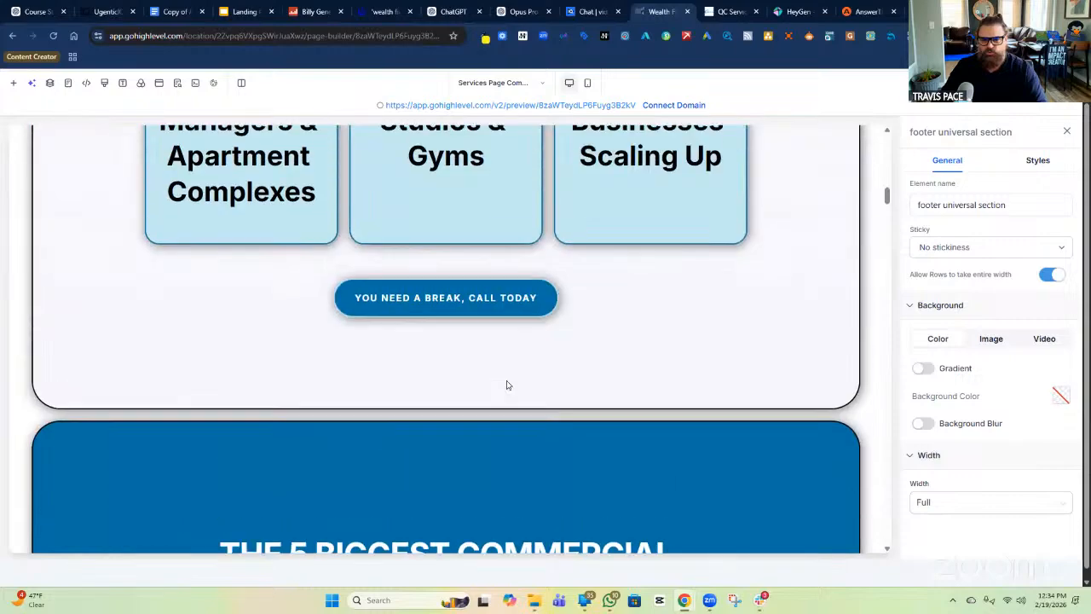
pyautogui.scroll(15, 506, 385)
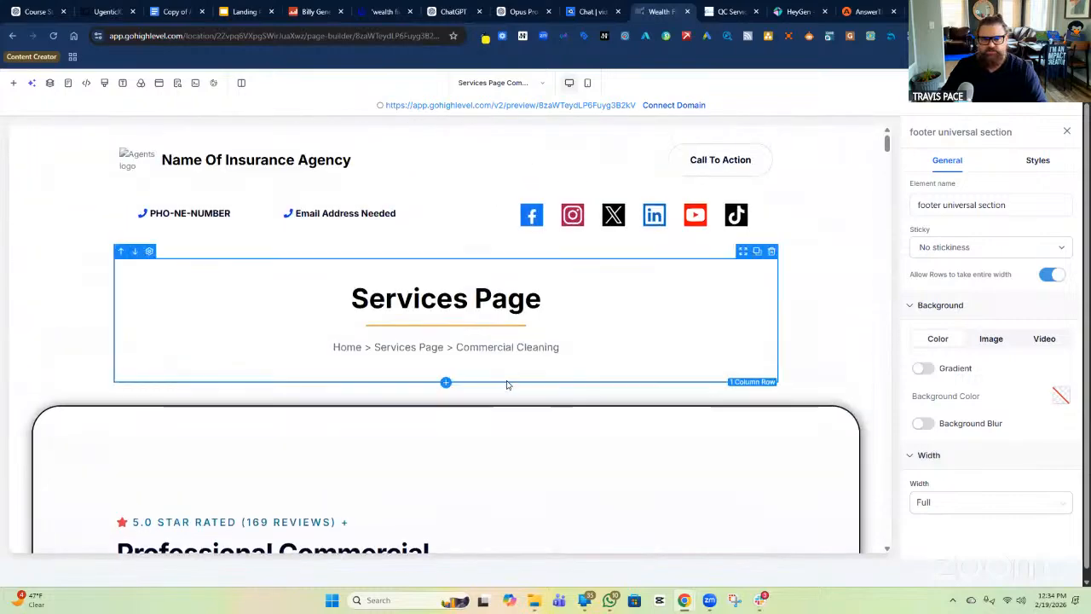
pyautogui.scroll(3, 507, 382)
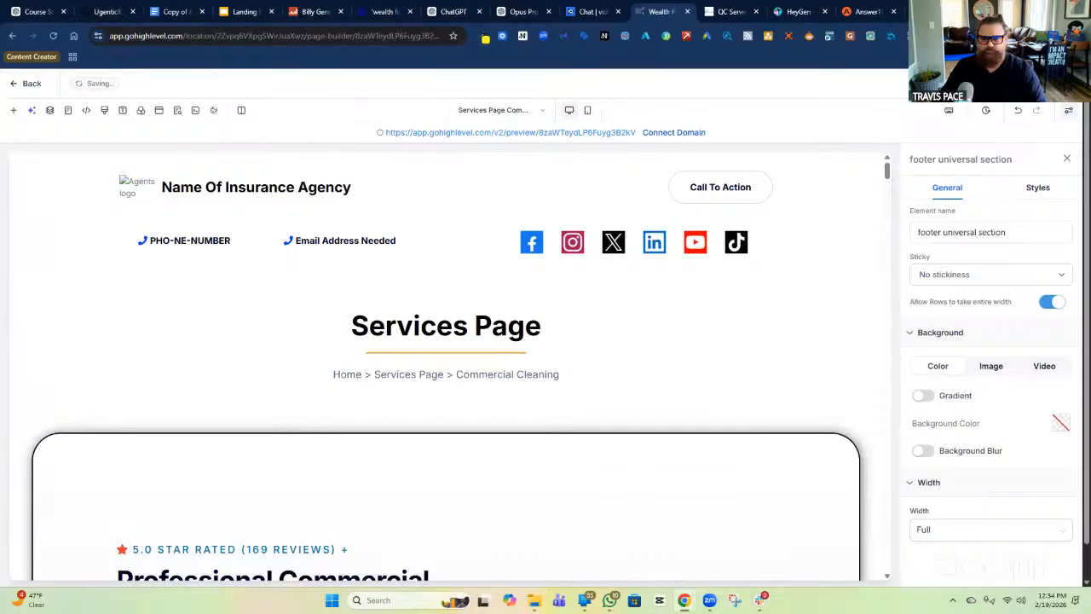
# Step: Open the list of the website's pages and browse to the Moving In/Out services page
pyautogui.click(542, 118)
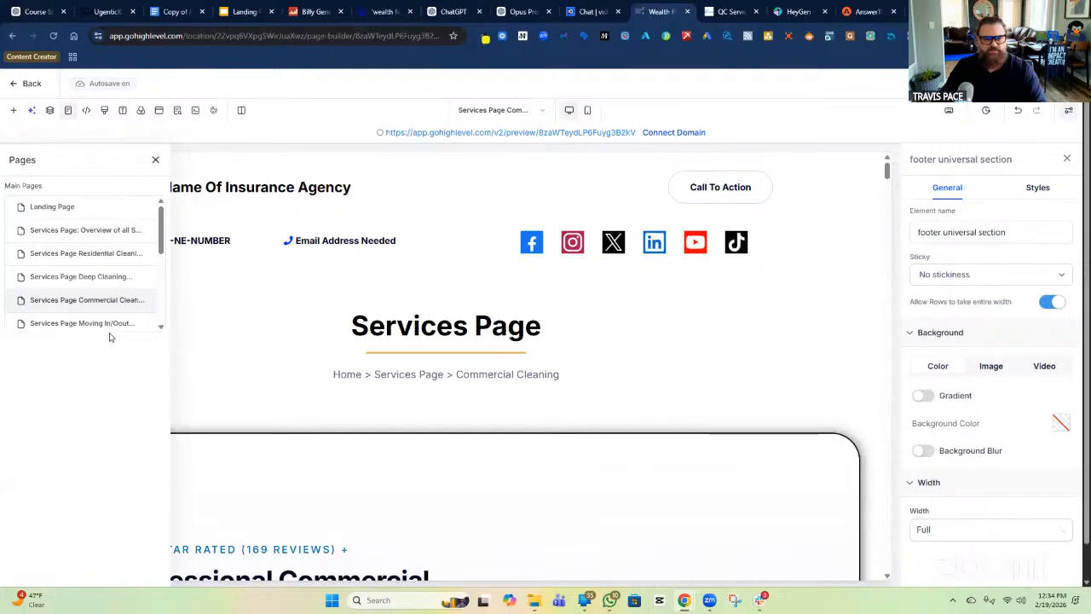
pyautogui.scroll(-2, 80, 314)
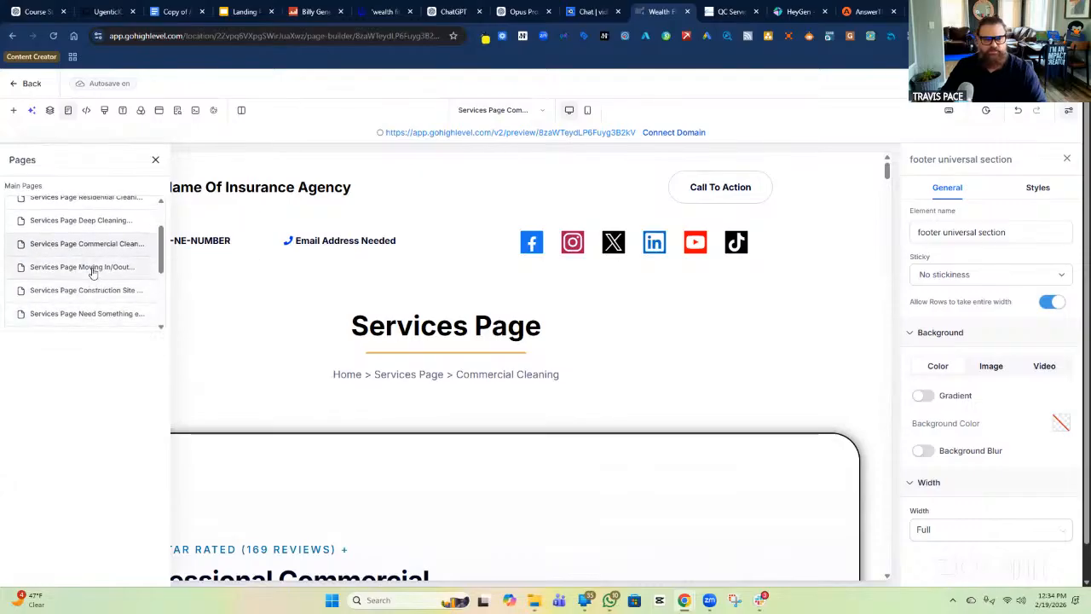